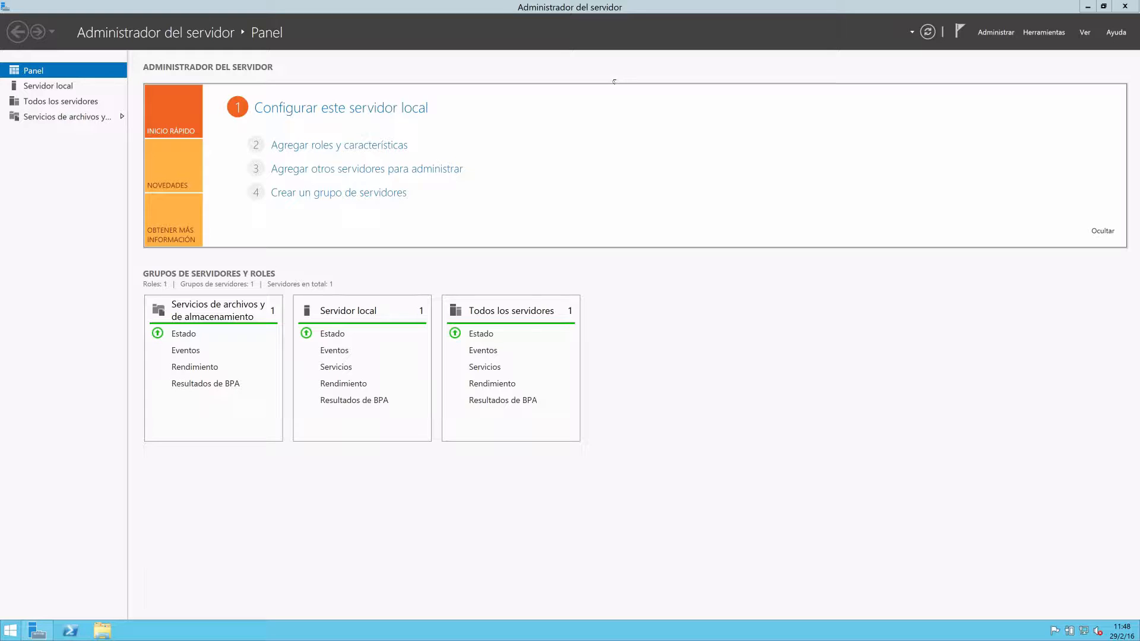
Start adding roles and features with a role-based installation on the server W2KTutorial, proceeding to the server roles selection.
click(41, 634)
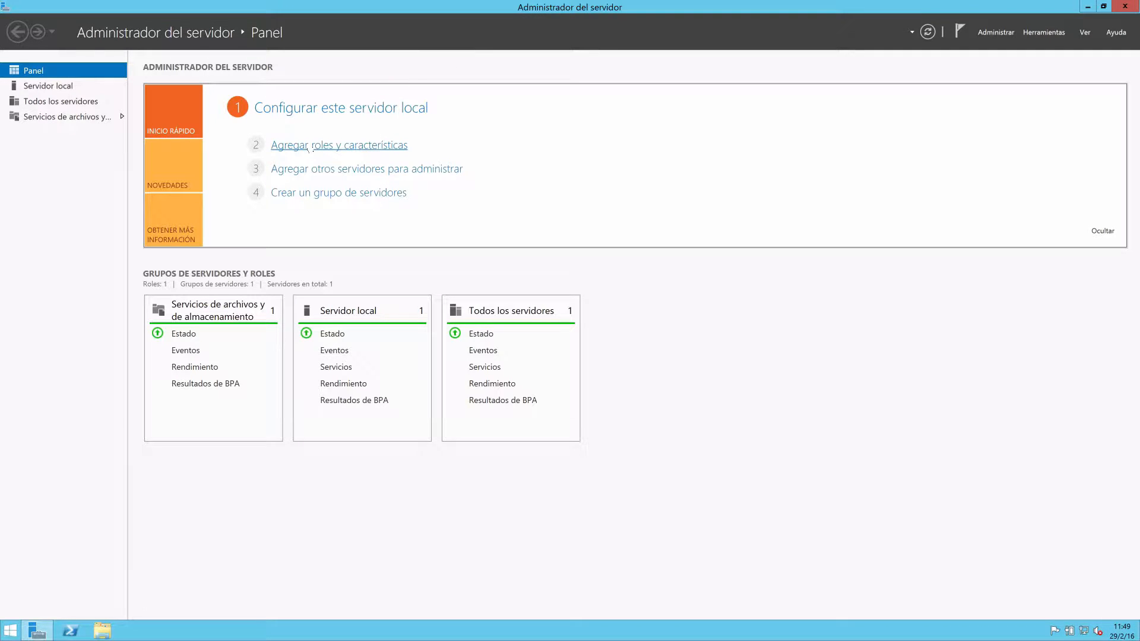
click(308, 146)
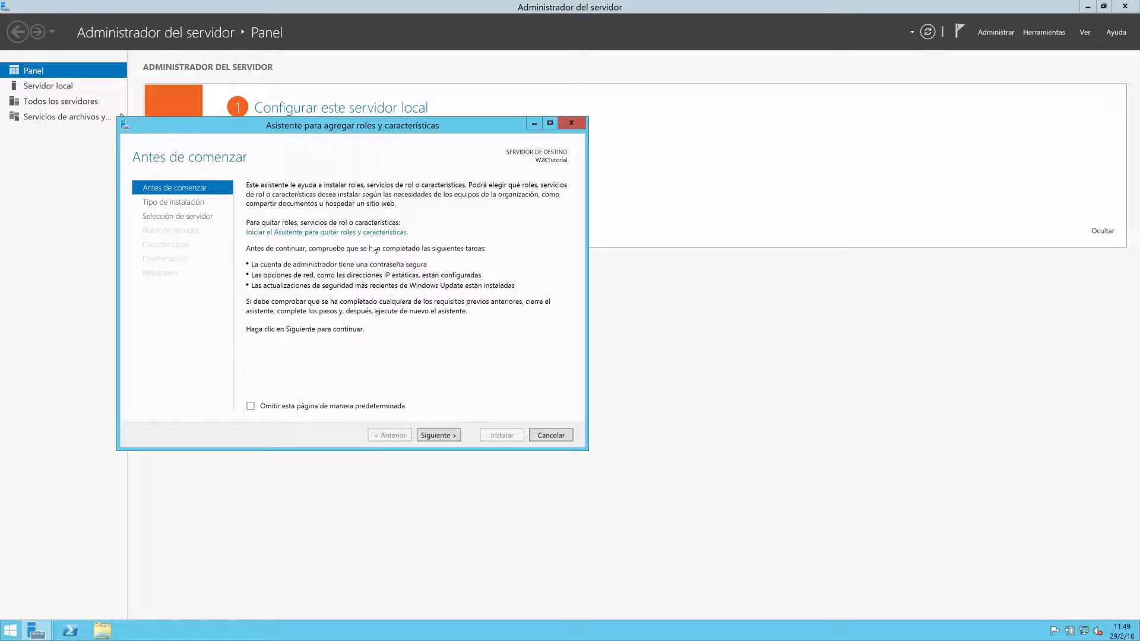
click(438, 439)
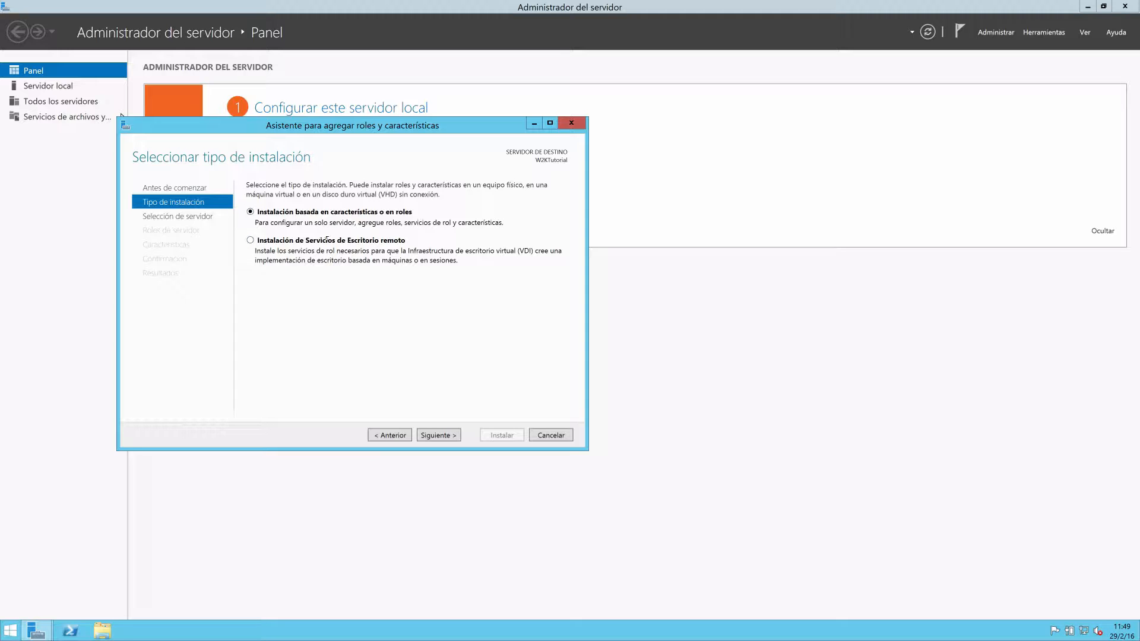
click(438, 435)
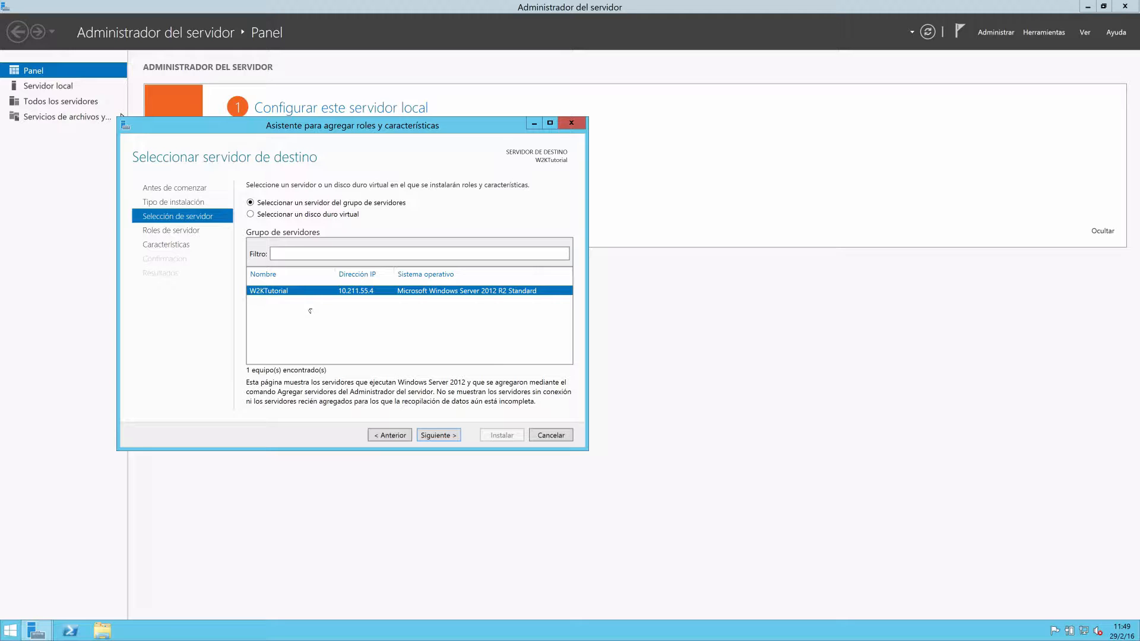
click(436, 436)
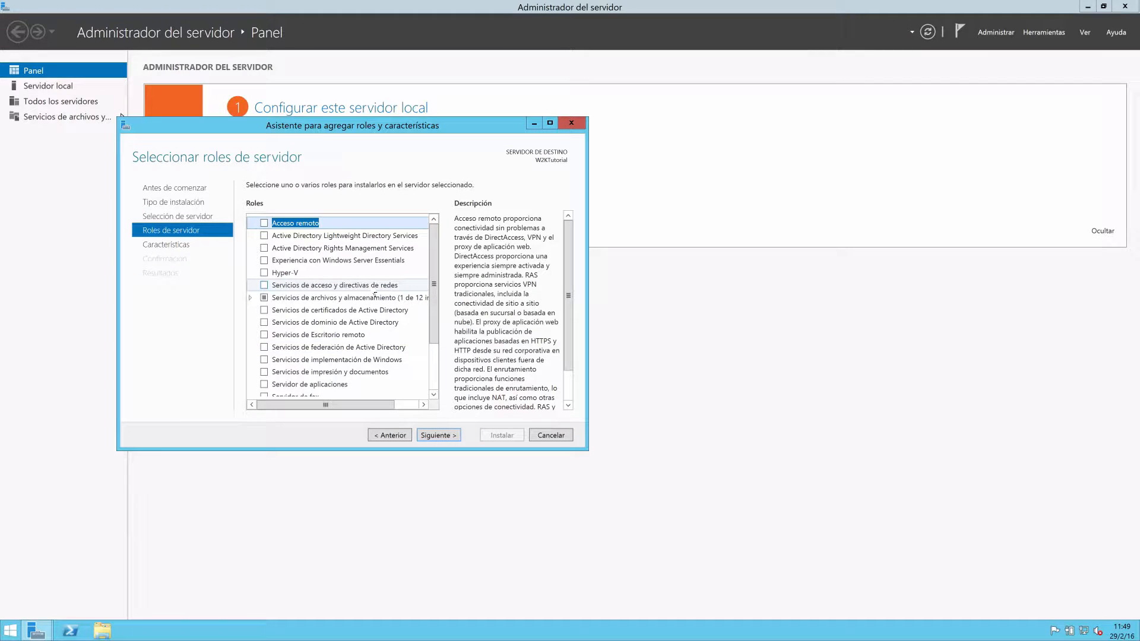
Select the Servicios de dominio de Active Directory role with its required features and management tools, and continue to the features selection.
click(356, 322)
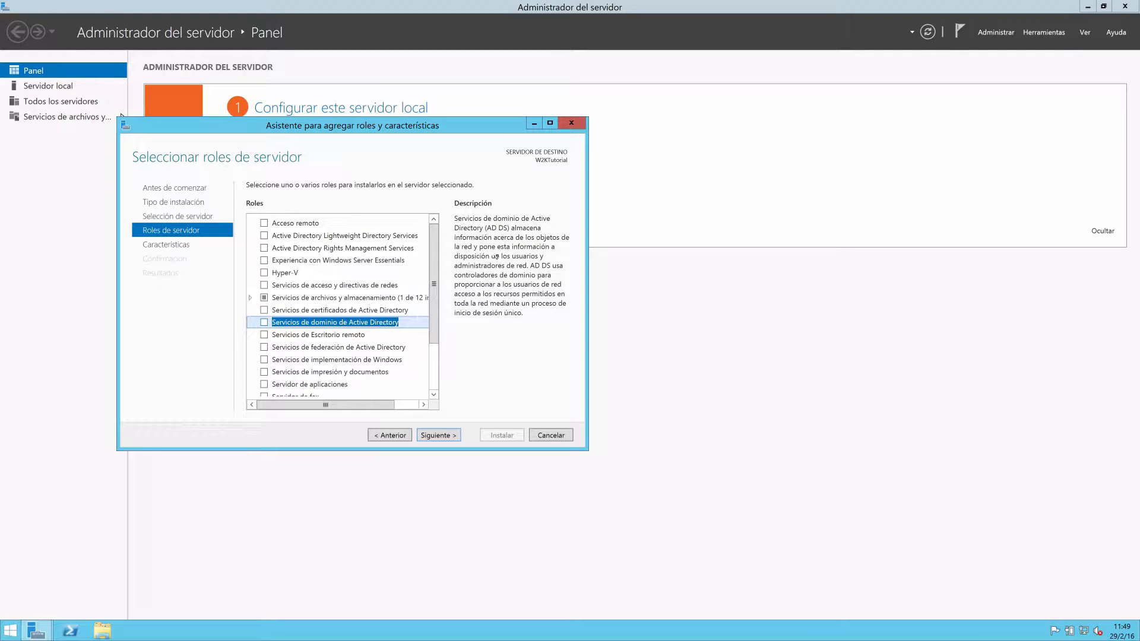
click(264, 323)
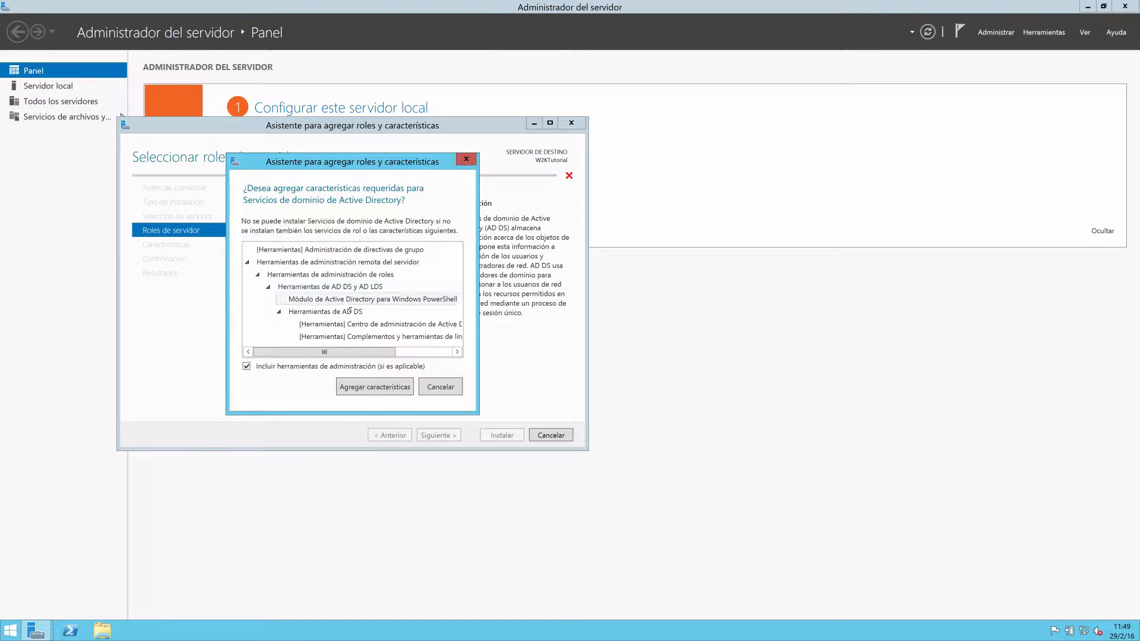
mouse_move(373, 355)
mouse_down()
mouse_move(429, 355)
mouse_move(371, 356)
mouse_up()
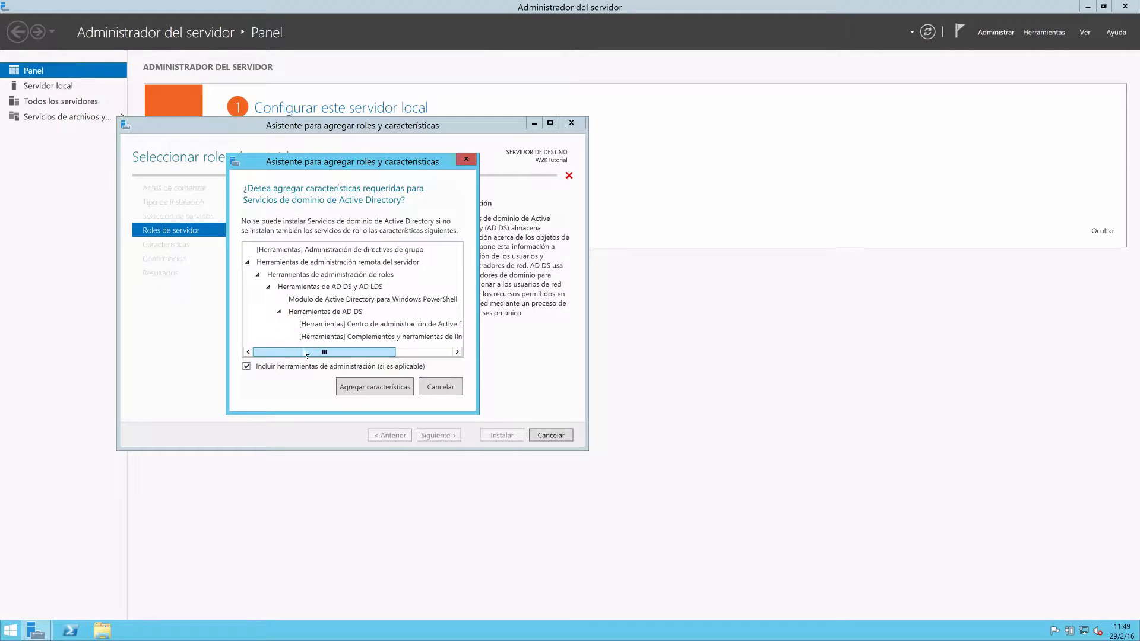
click(367, 390)
click(437, 435)
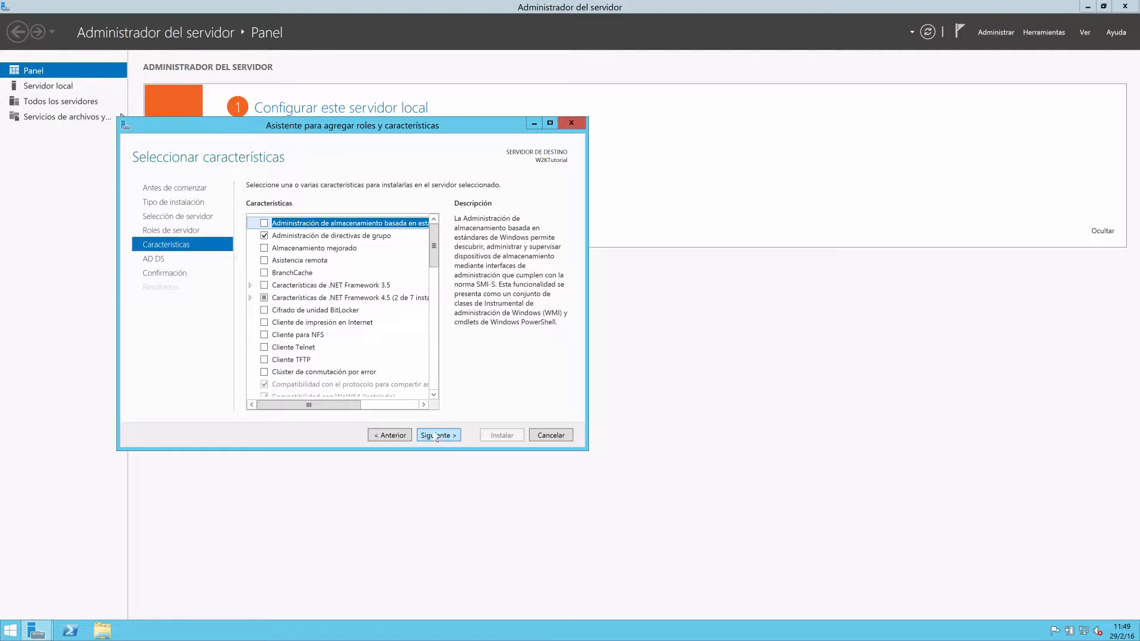
Review the feature list, keep the preselected features, and continue past the AD DS information to the installation confirmation.
click(334, 239)
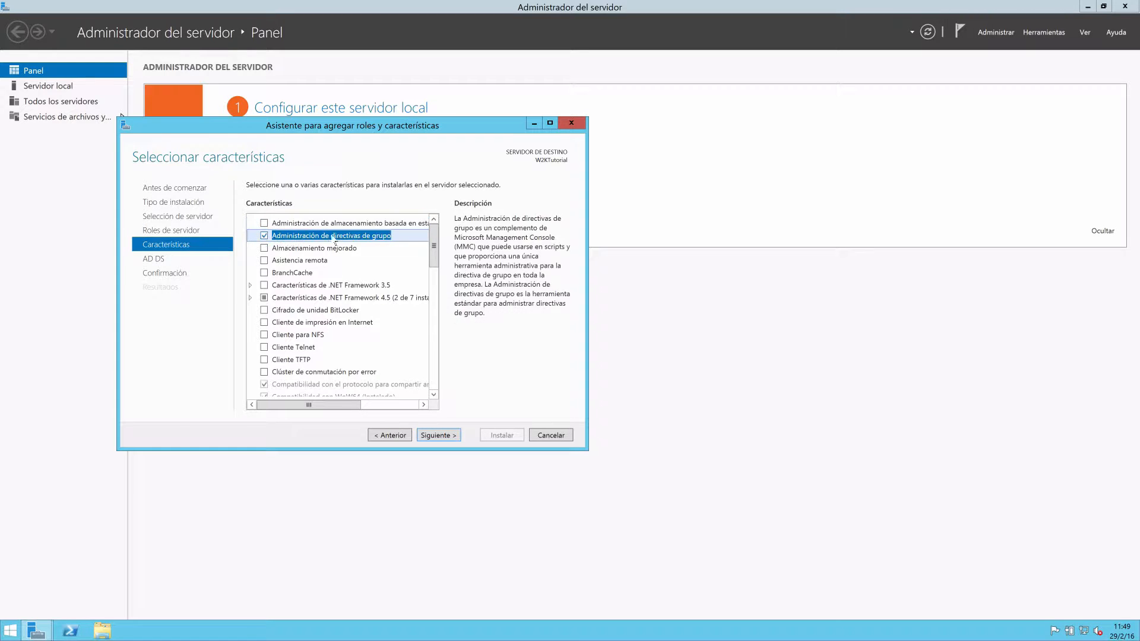
click(435, 333)
click(436, 332)
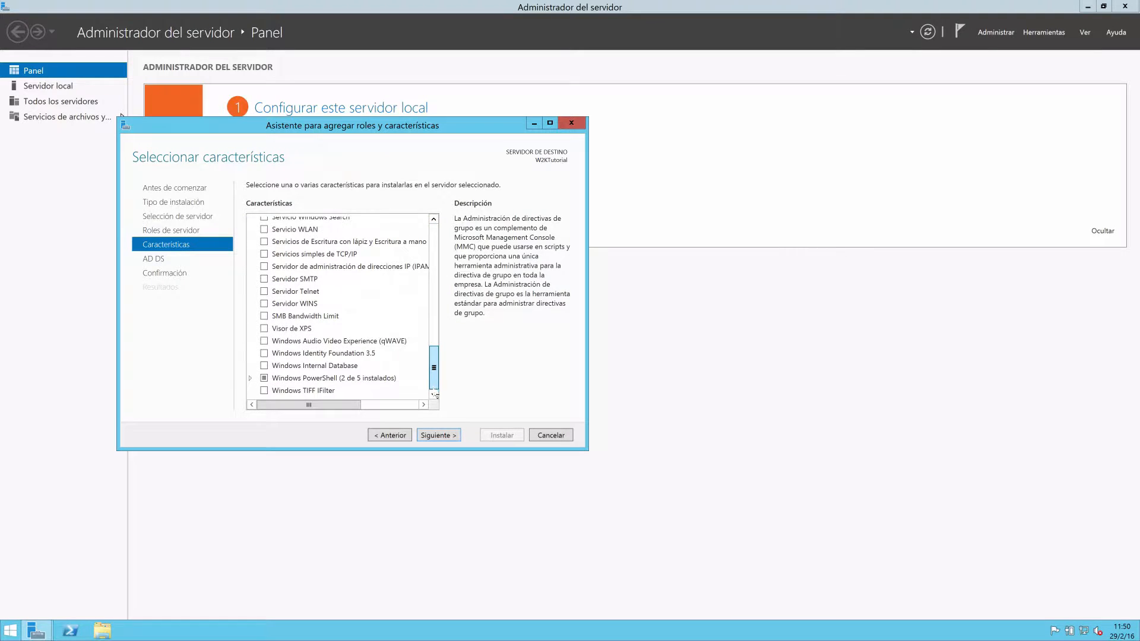
click(449, 440)
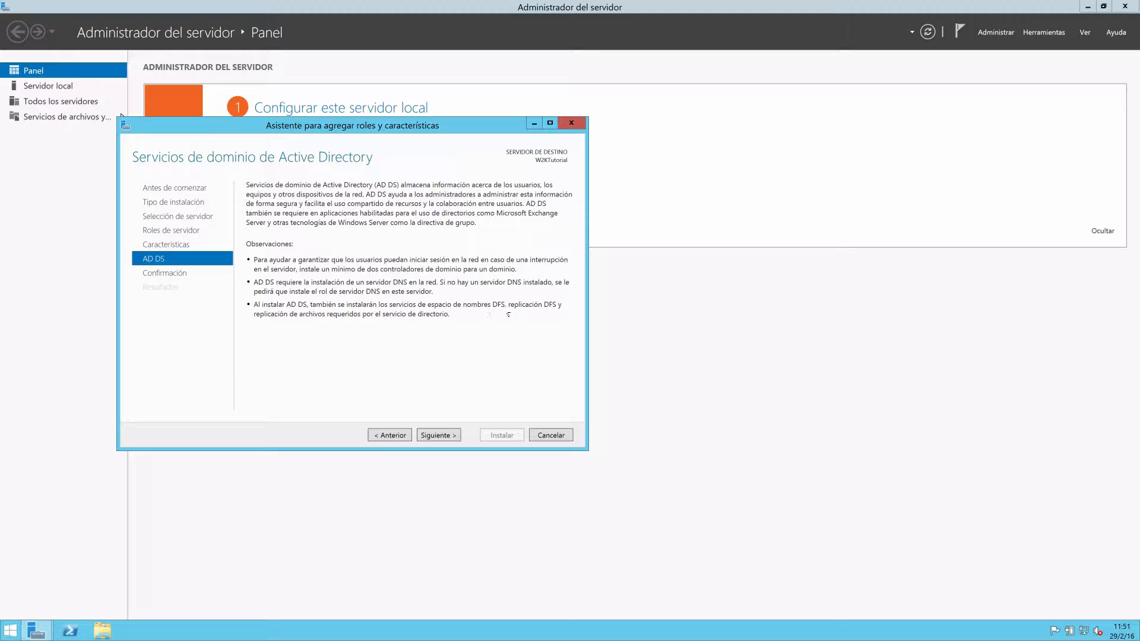
click(439, 439)
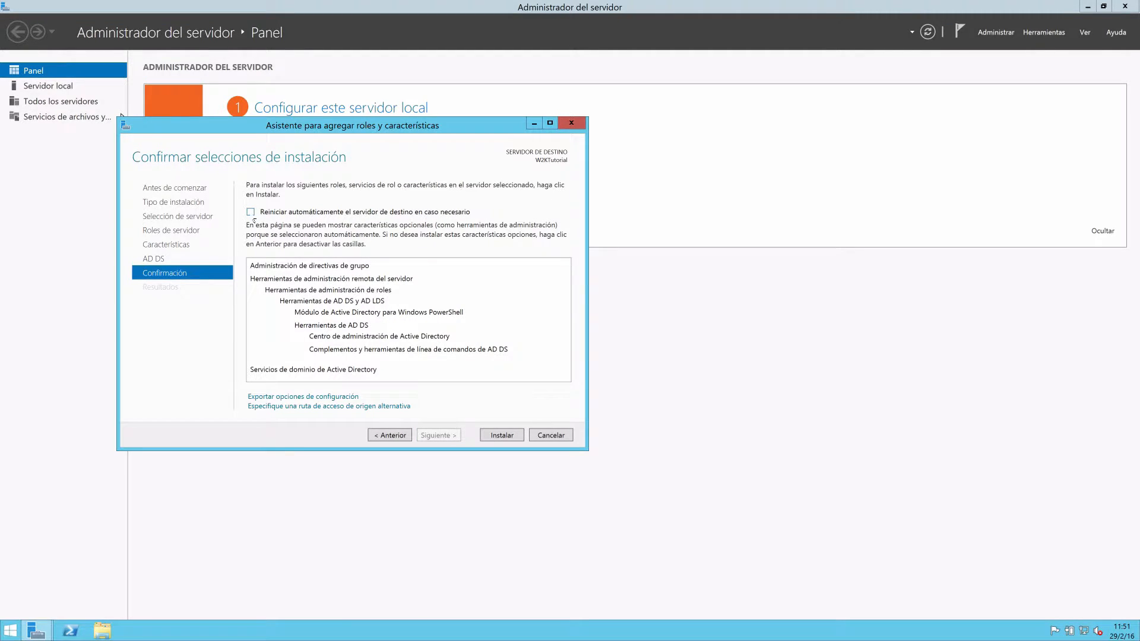
Allow automatic restart of the destination server, install the selected roles and features, and close the wizard once installation finishes.
click(250, 212)
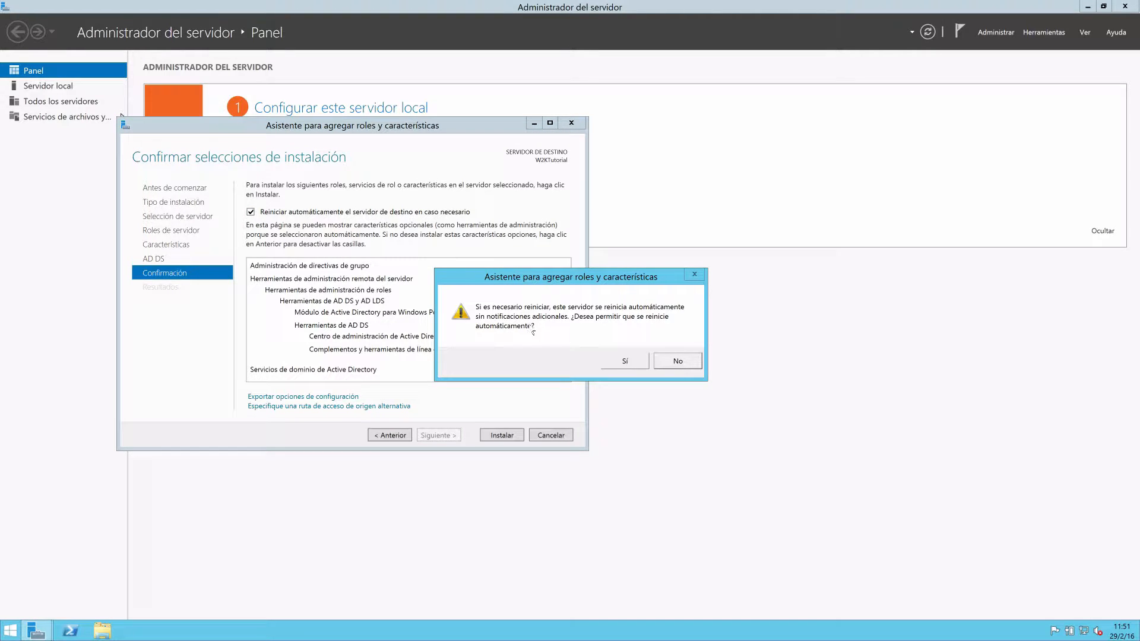
click(624, 361)
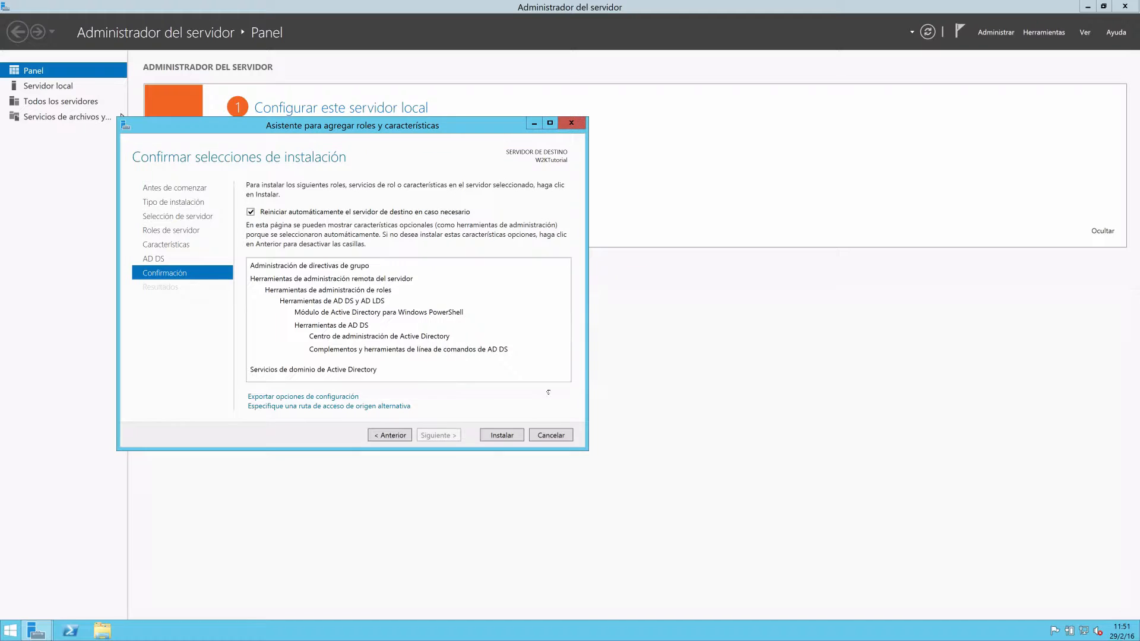
click(500, 437)
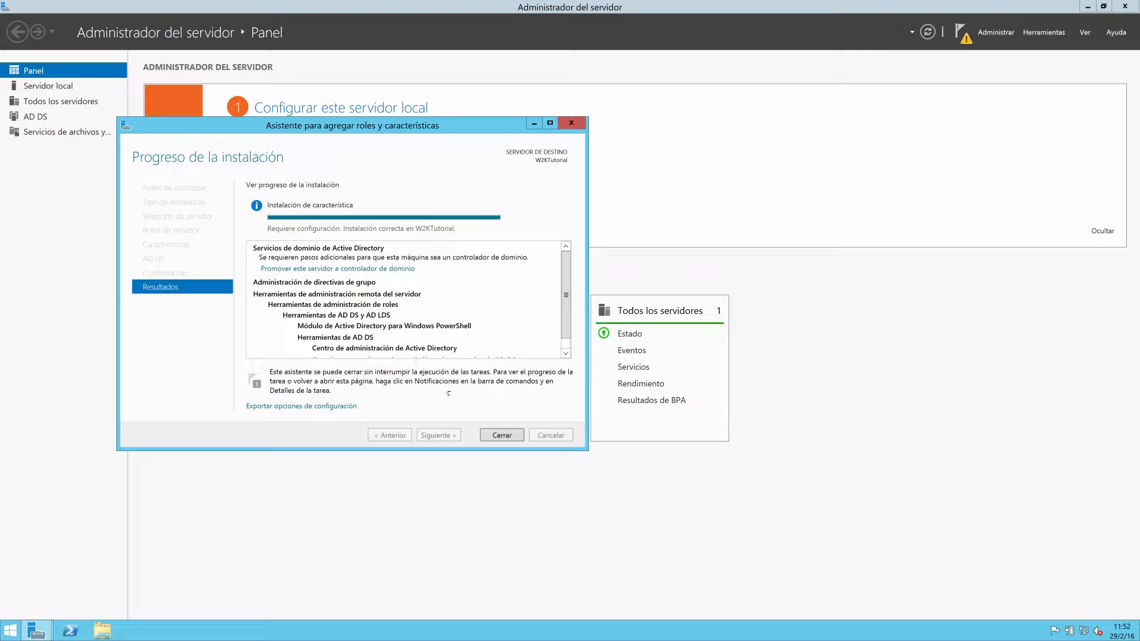
click(501, 436)
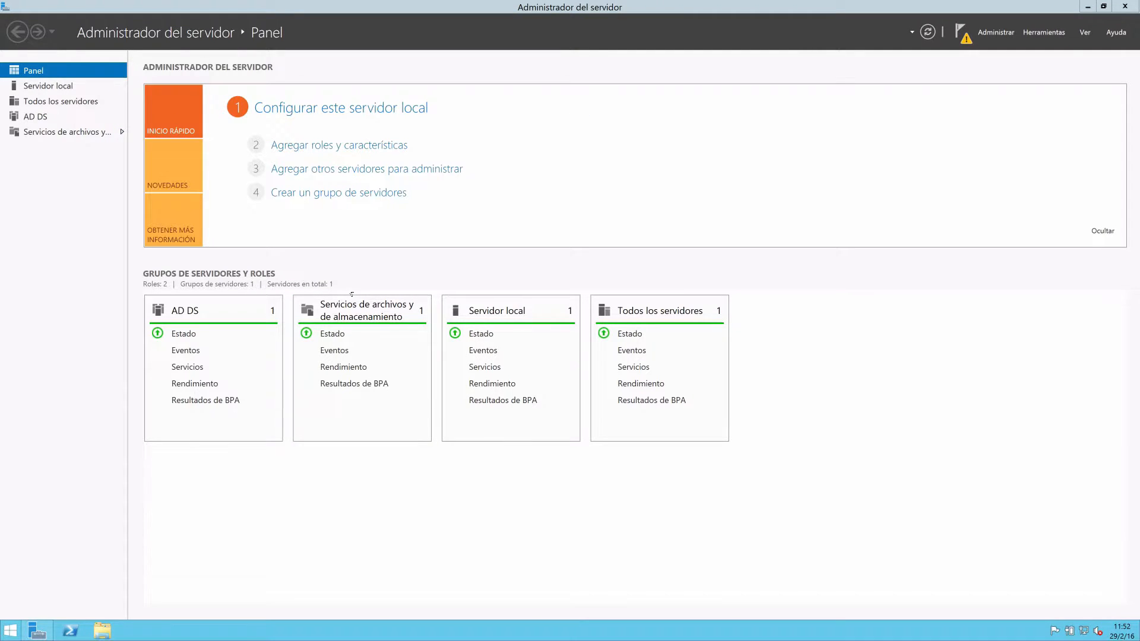
Open the pending AD DS configuration task details and start promoting this server to a domain controller.
click(36, 116)
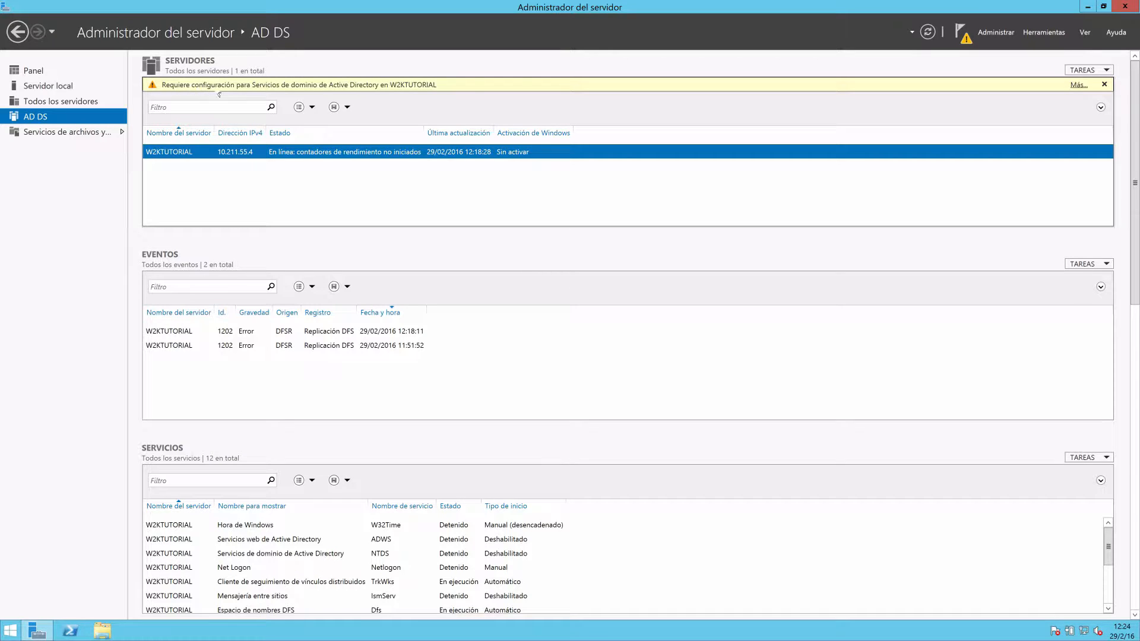
click(1078, 85)
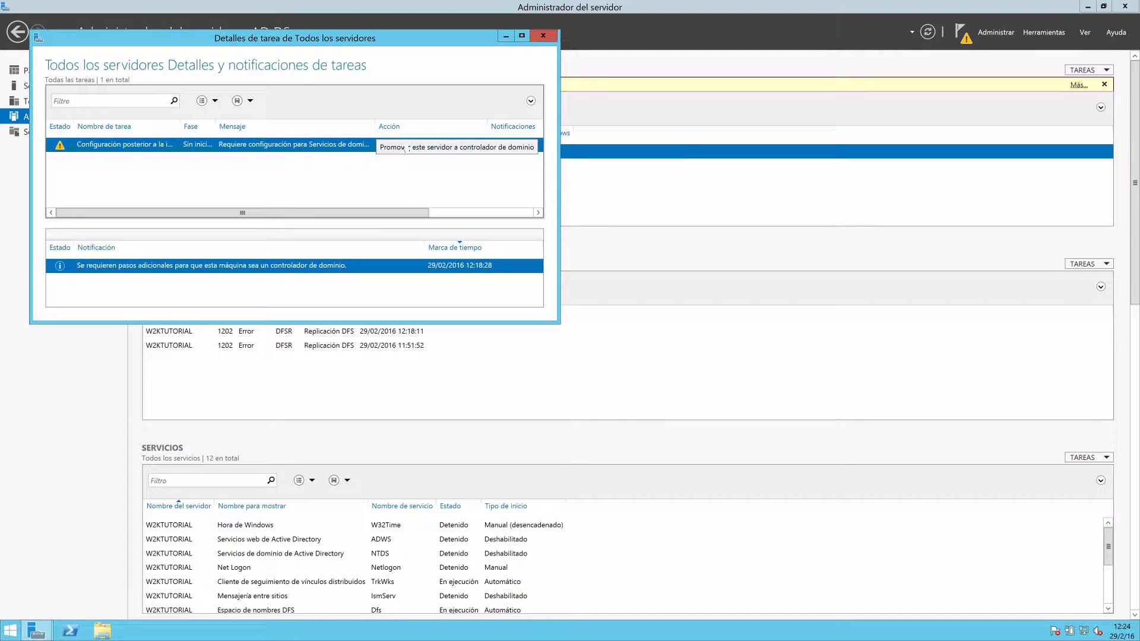
click(408, 148)
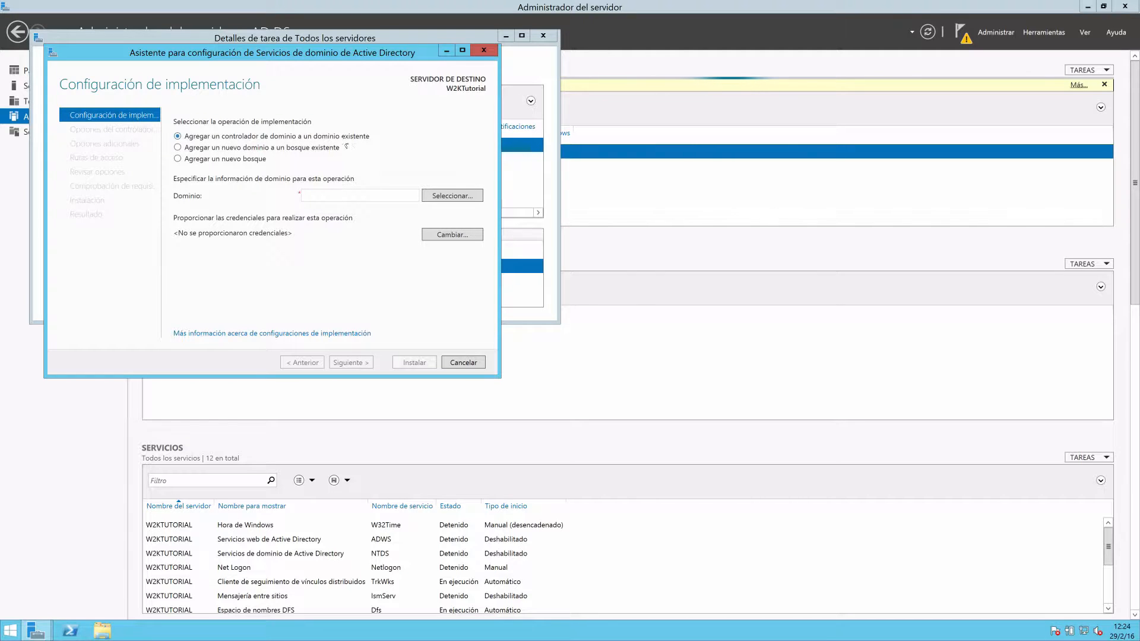
Choose to add a new forest with the root domain name tutorial.local and continue to the domain controller options.
click(190, 147)
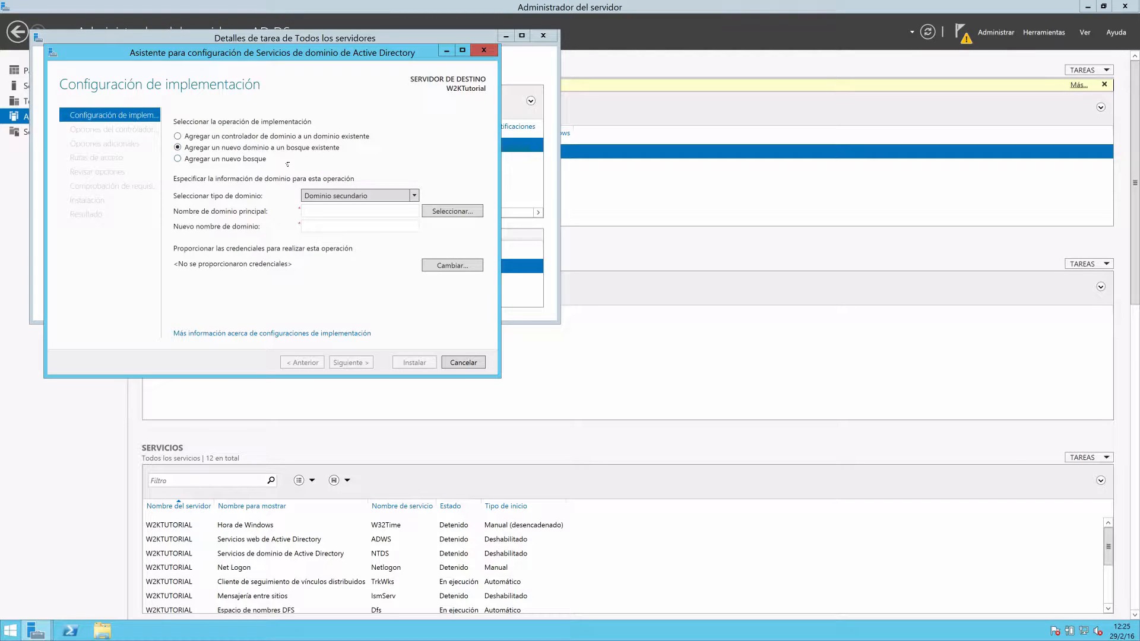
click(189, 159)
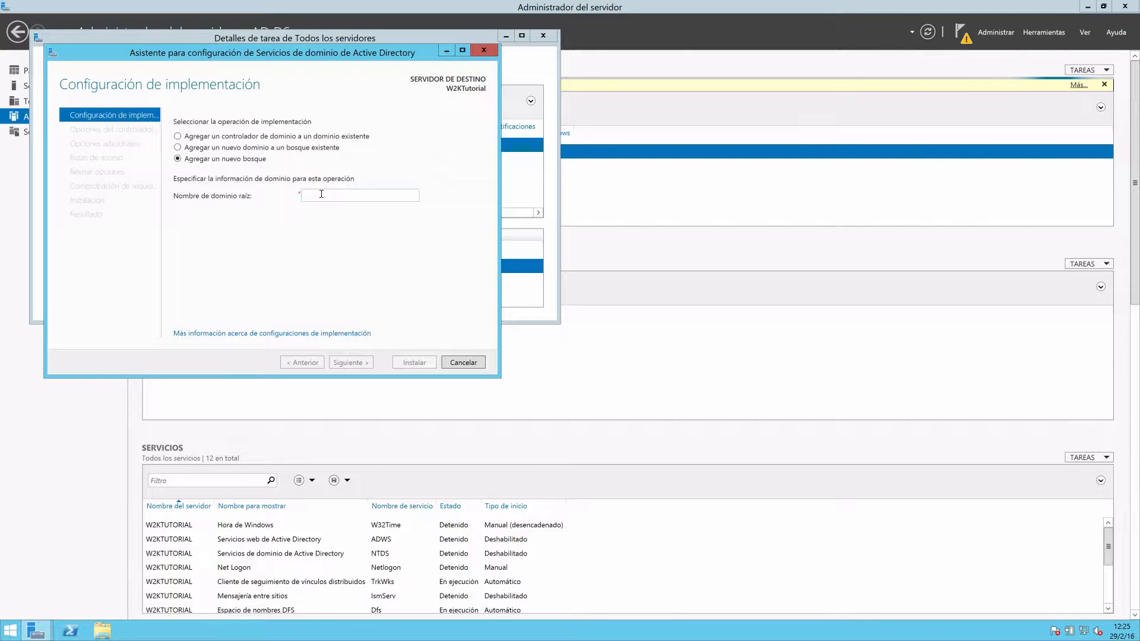
text(tutorial.local)
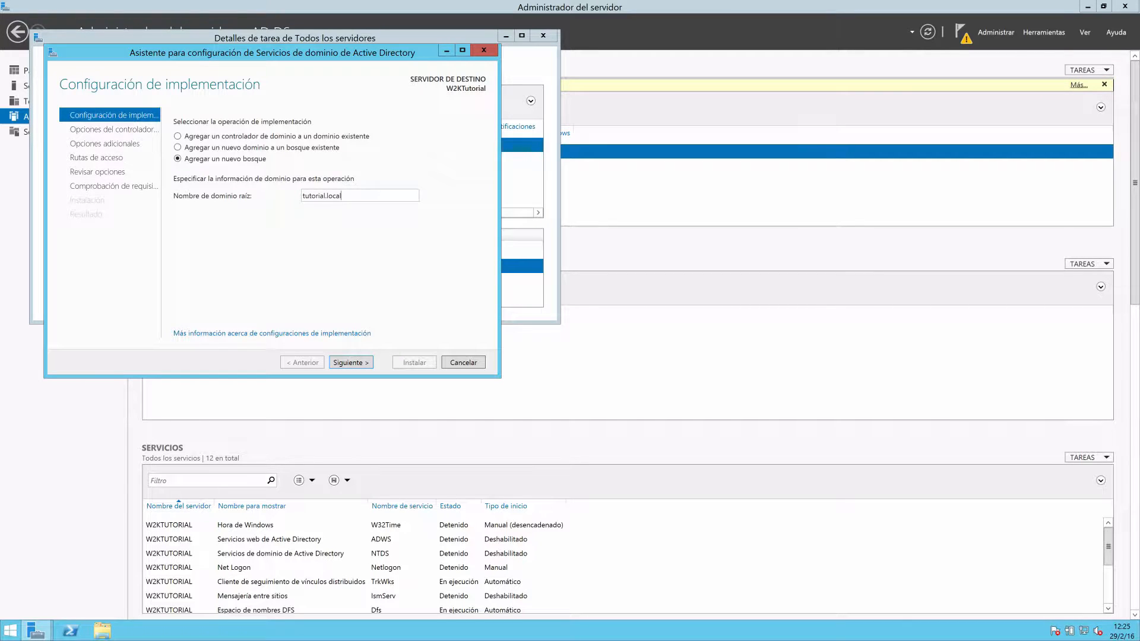
click(349, 363)
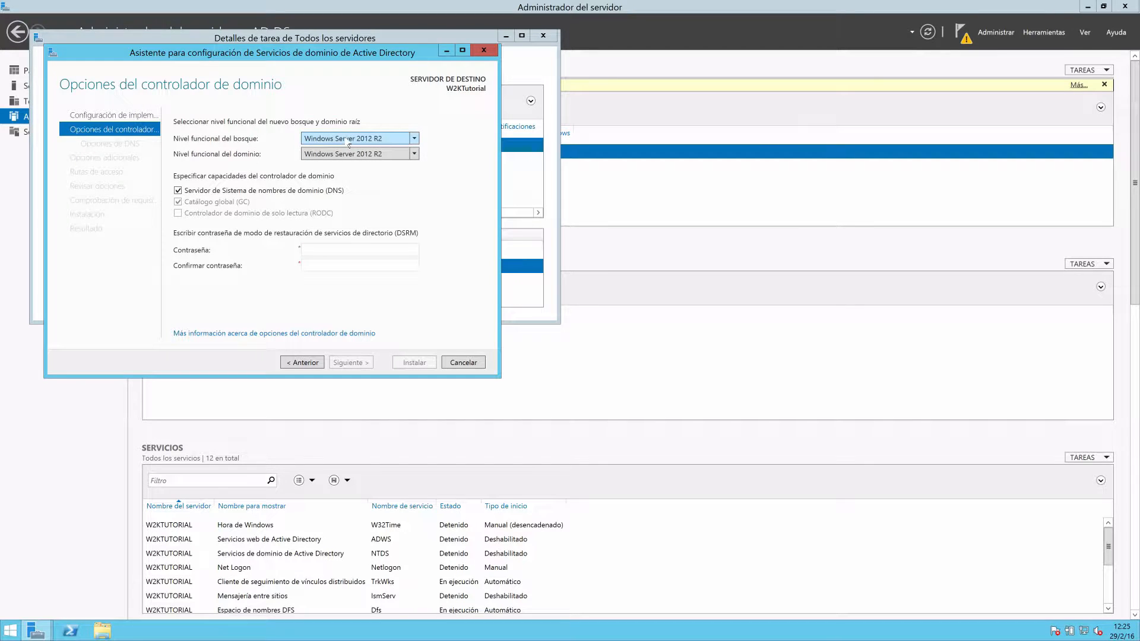
Explore the forest functional levels, switching to Windows Server 2008 and back to Windows Server 2012 R2.
click(415, 139)
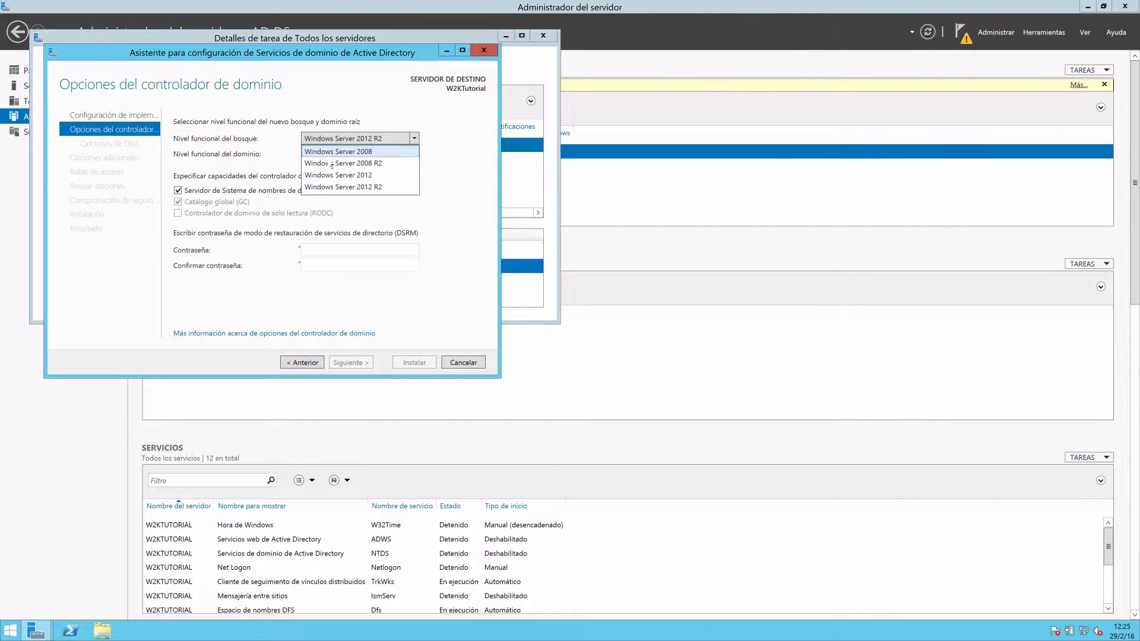
click(338, 187)
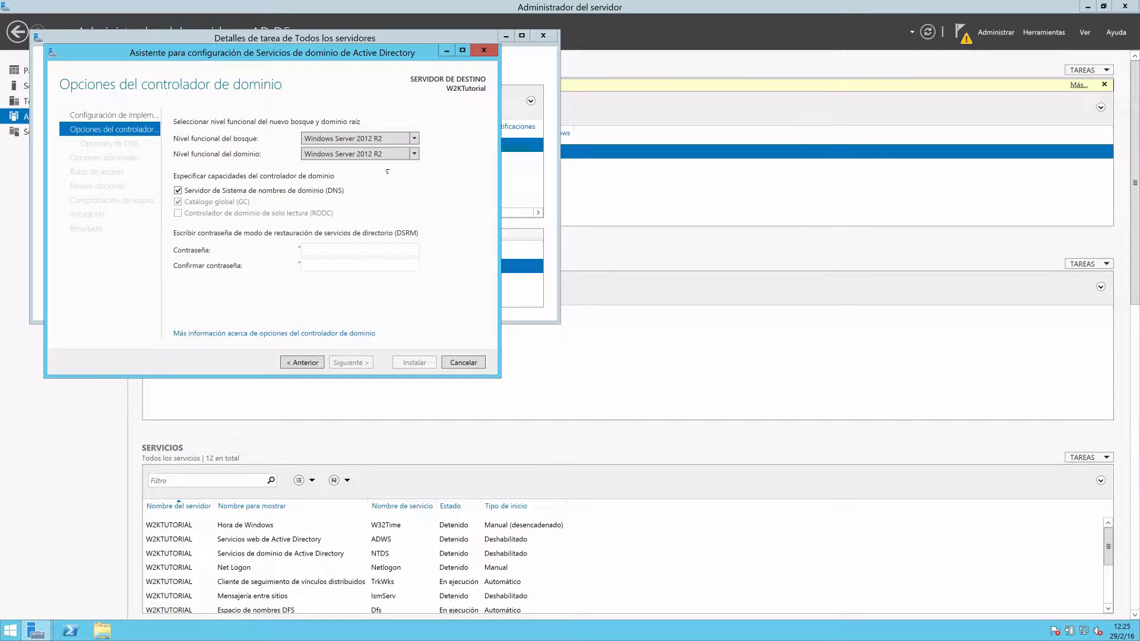
click(407, 138)
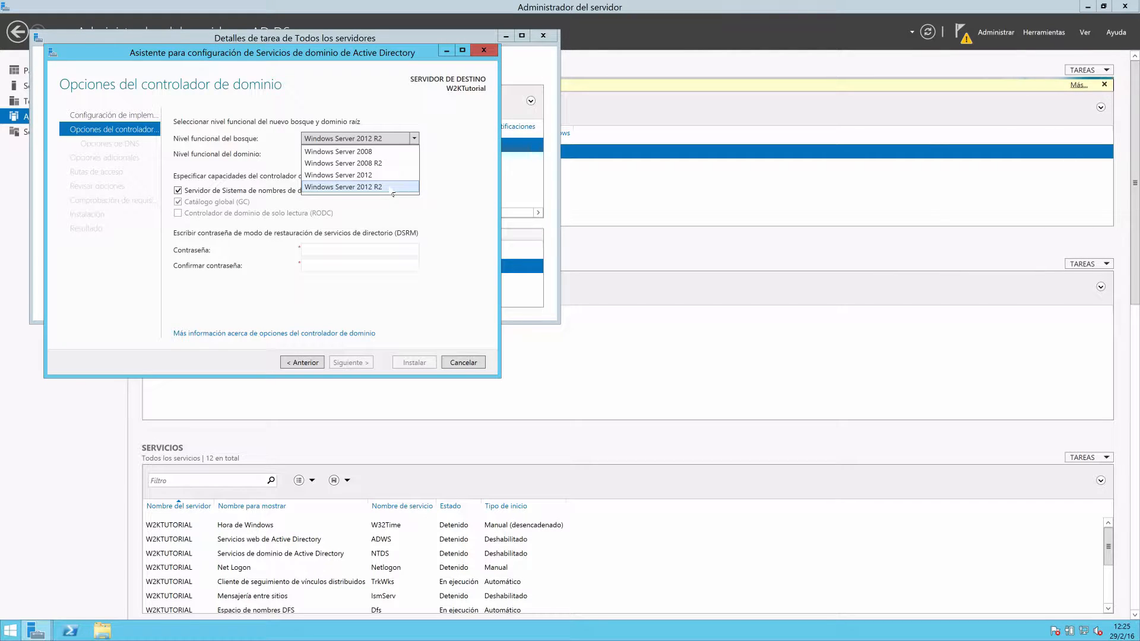
click(378, 152)
click(379, 139)
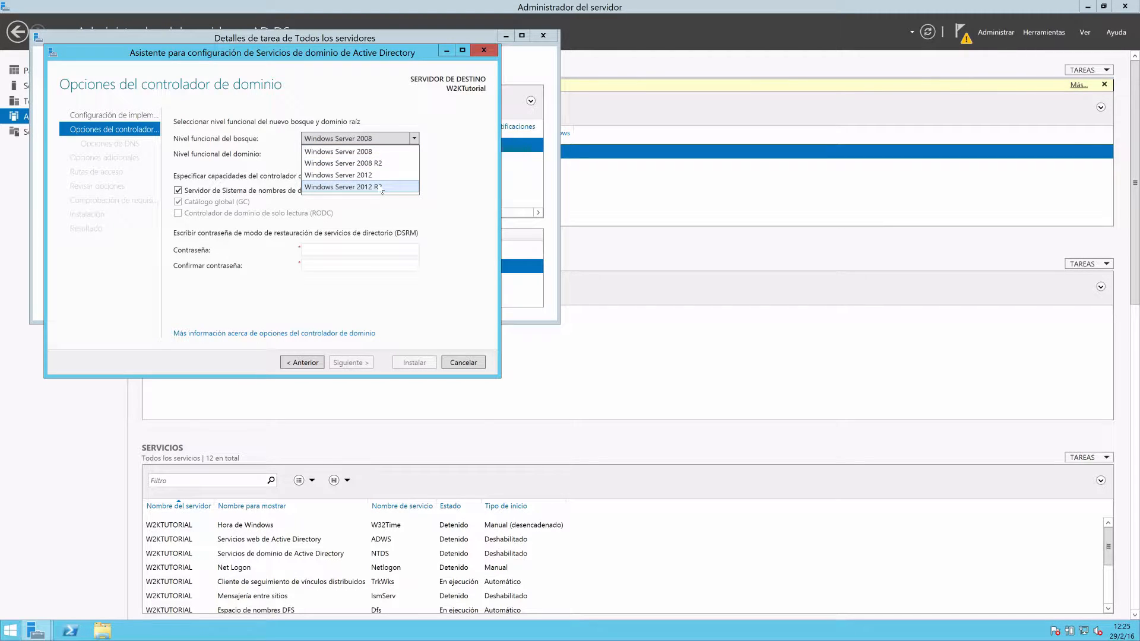
click(382, 188)
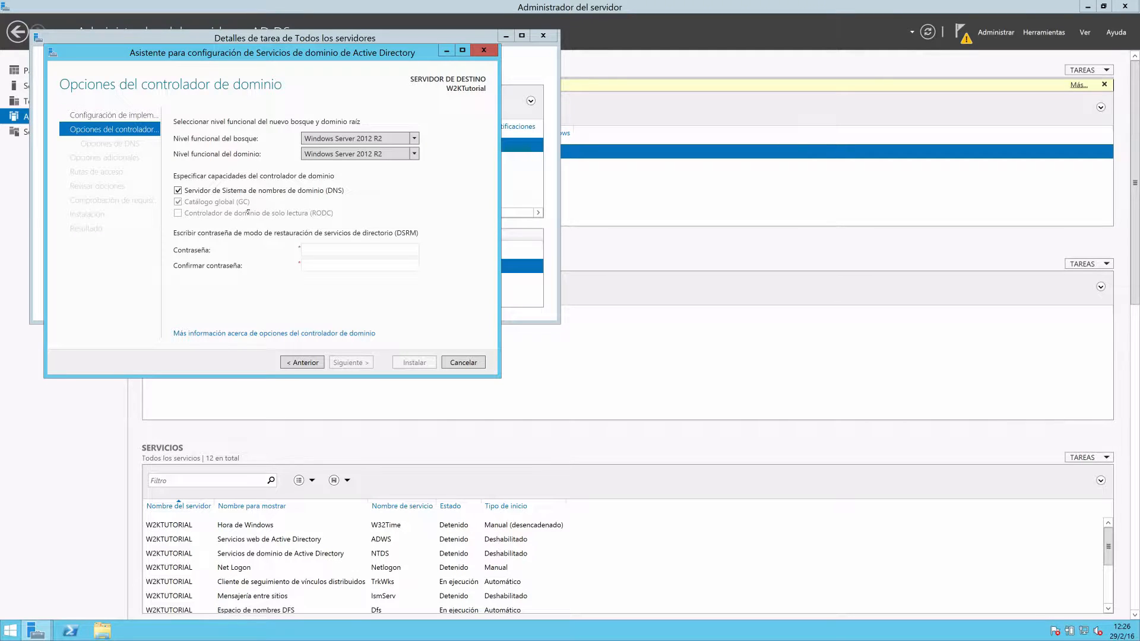
Enter and confirm the directory services restore mode (DSRM) password, and continue to the DNS options.
click(328, 251)
text(P@ssw0rd1234••••)
key(Tab)
text(P@ssw0r)
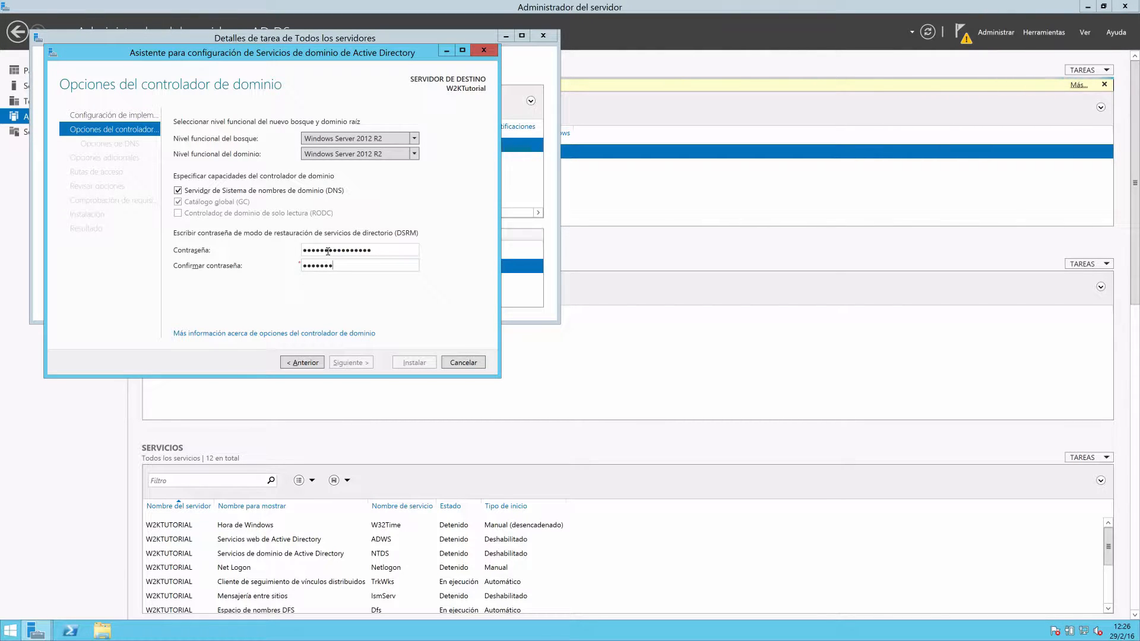
text(•••••••••)
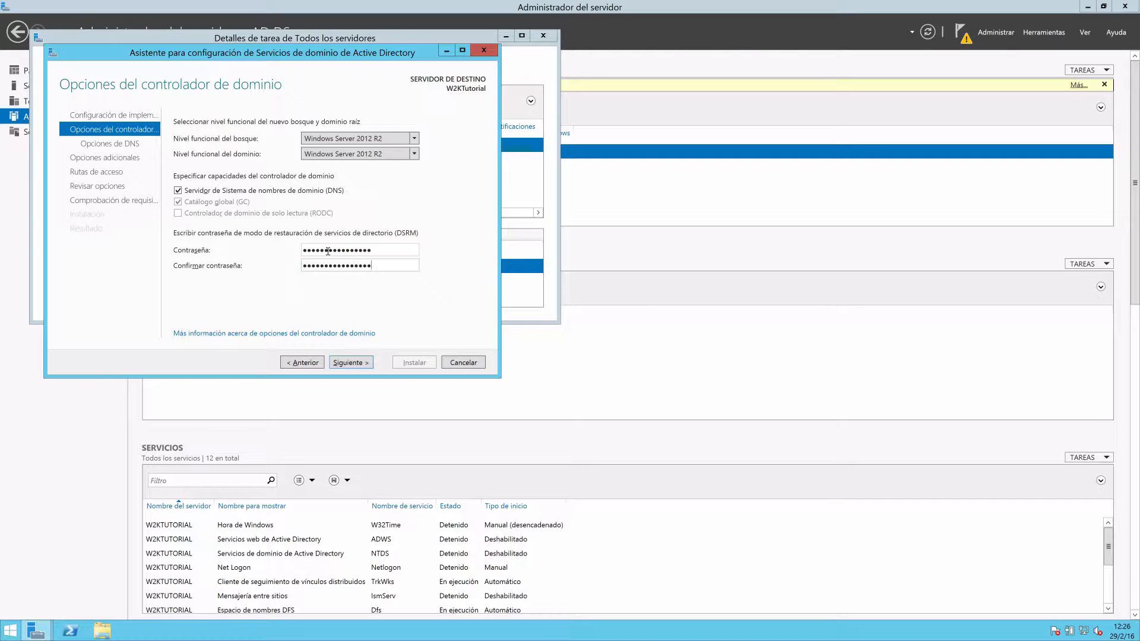
click(350, 367)
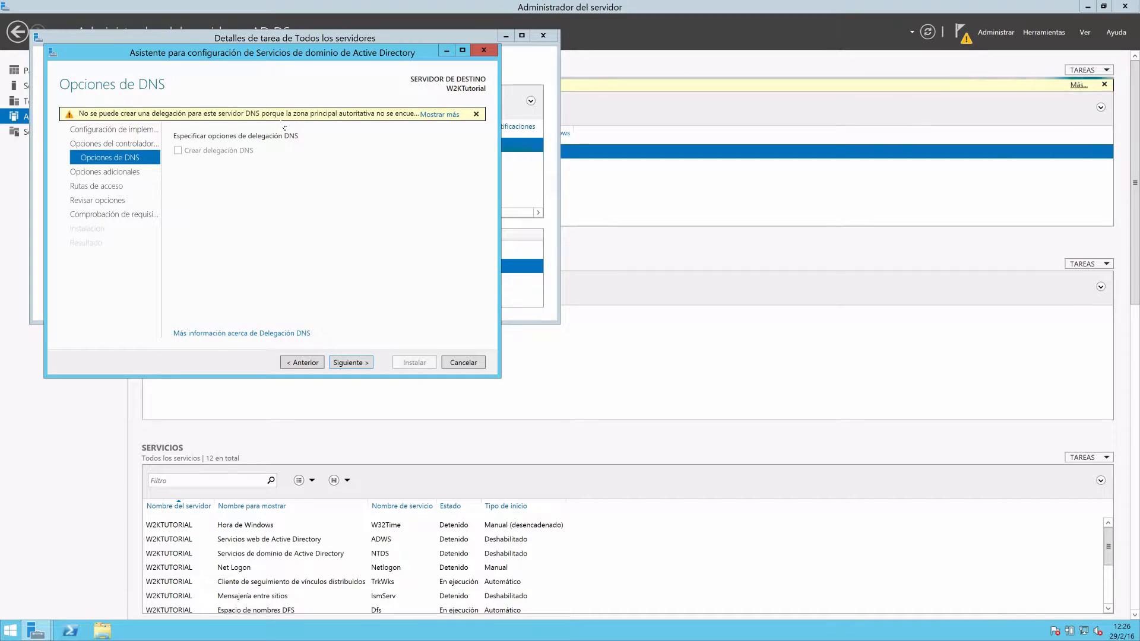
Leave the DNS delegation options unchanged, keep the NetBIOS domain name TUTORIAL, and continue to the folder paths.
click(334, 363)
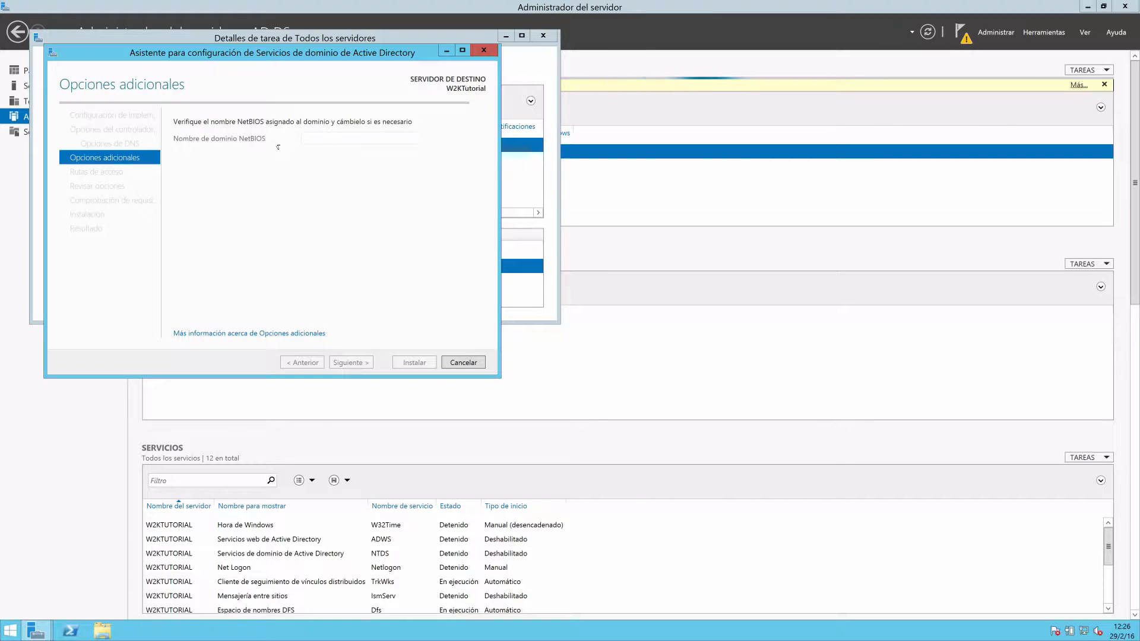
double_click(321, 138)
click(320, 145)
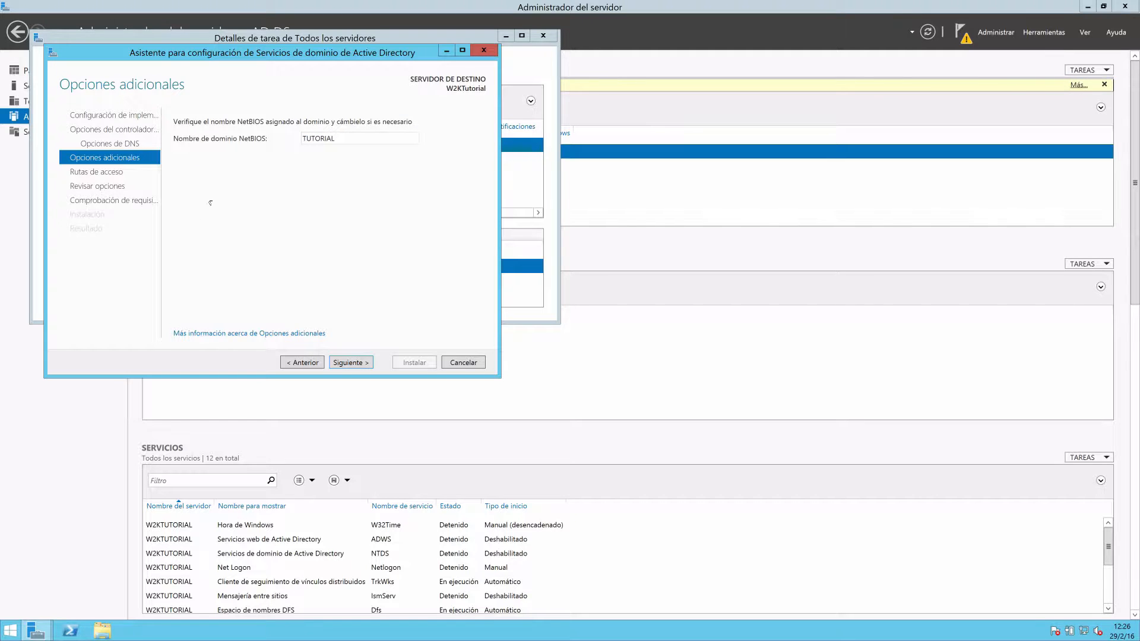
click(348, 367)
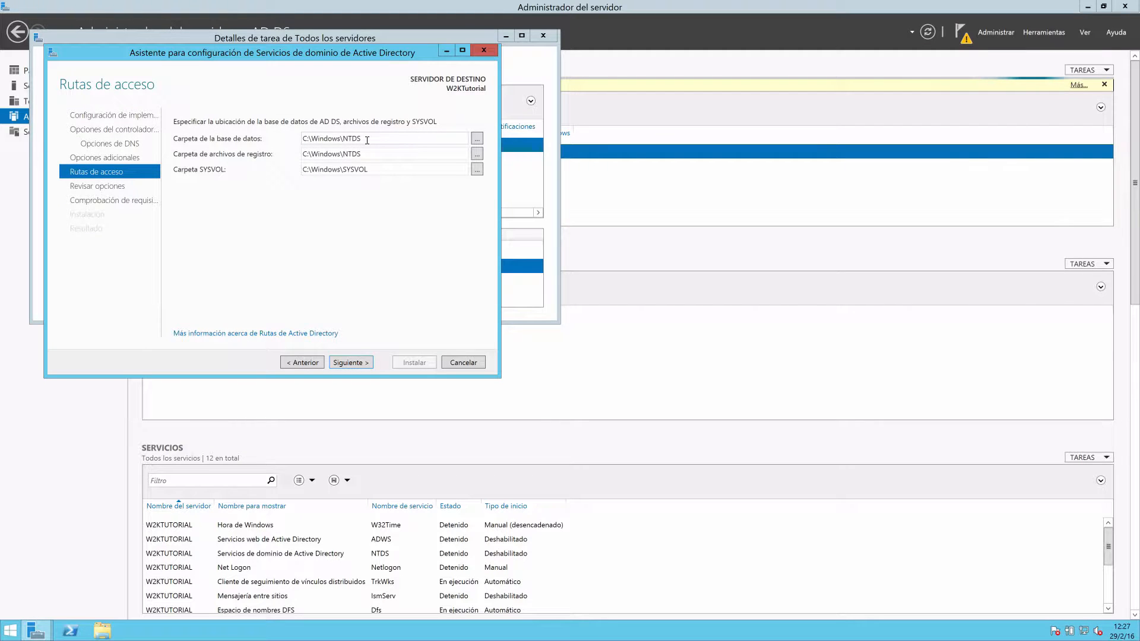
Keep C:\Windows\NTDS for the database and log folders and C:\Windows\SYSVOL for SYSVOL, and continue to the options review.
click(371, 139)
double_click(371, 170)
click(375, 169)
drag(373, 169, 302, 168)
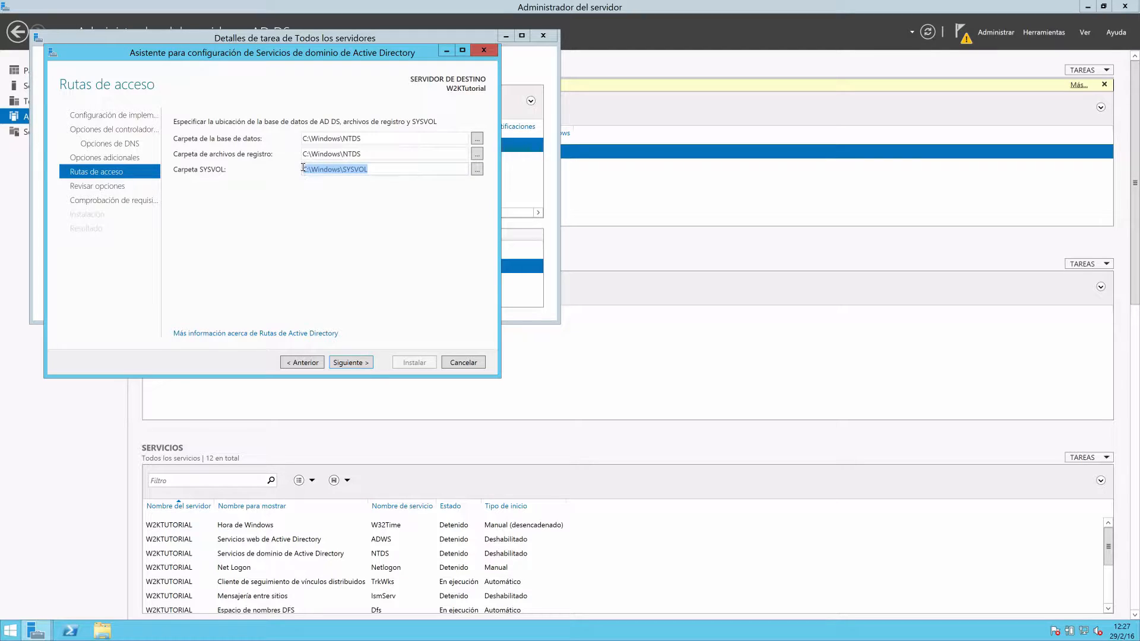
click(278, 212)
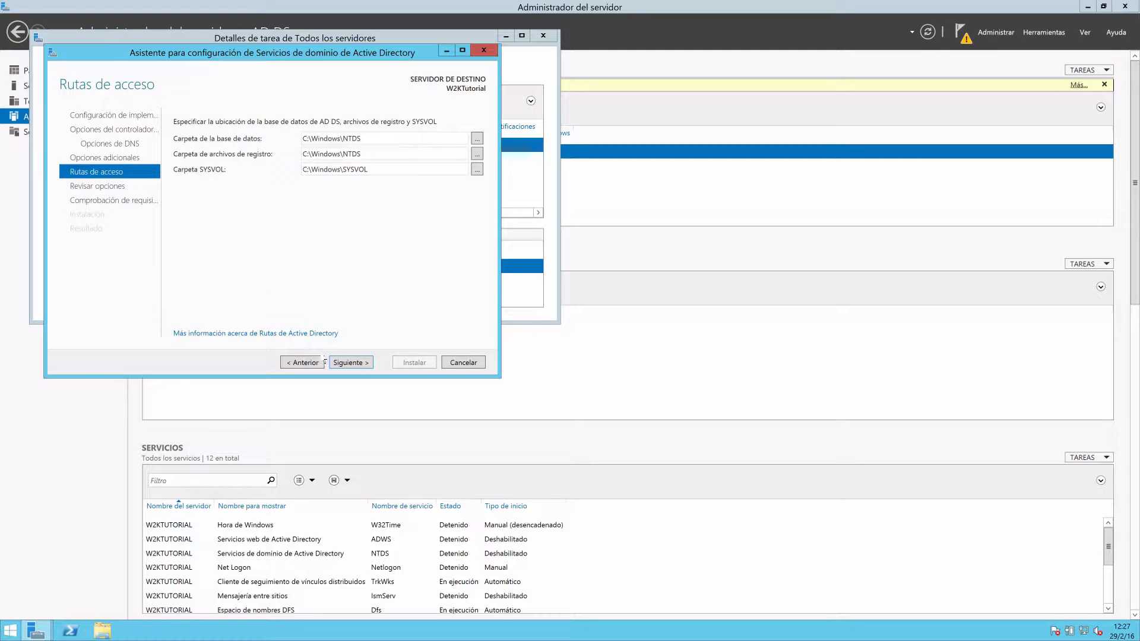
click(476, 169)
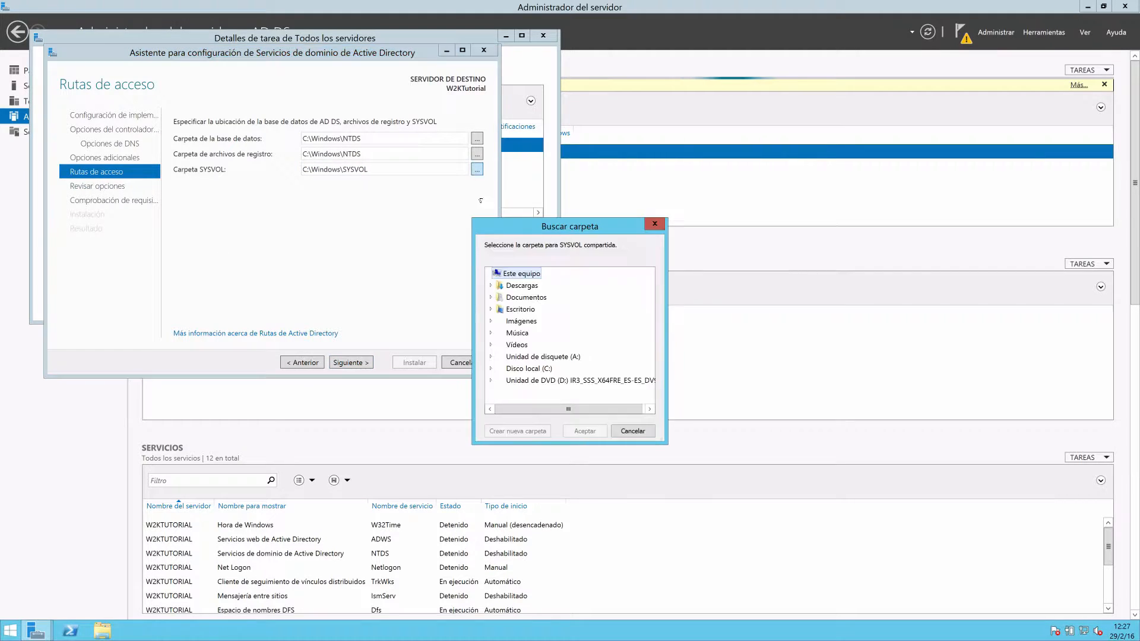
click(633, 430)
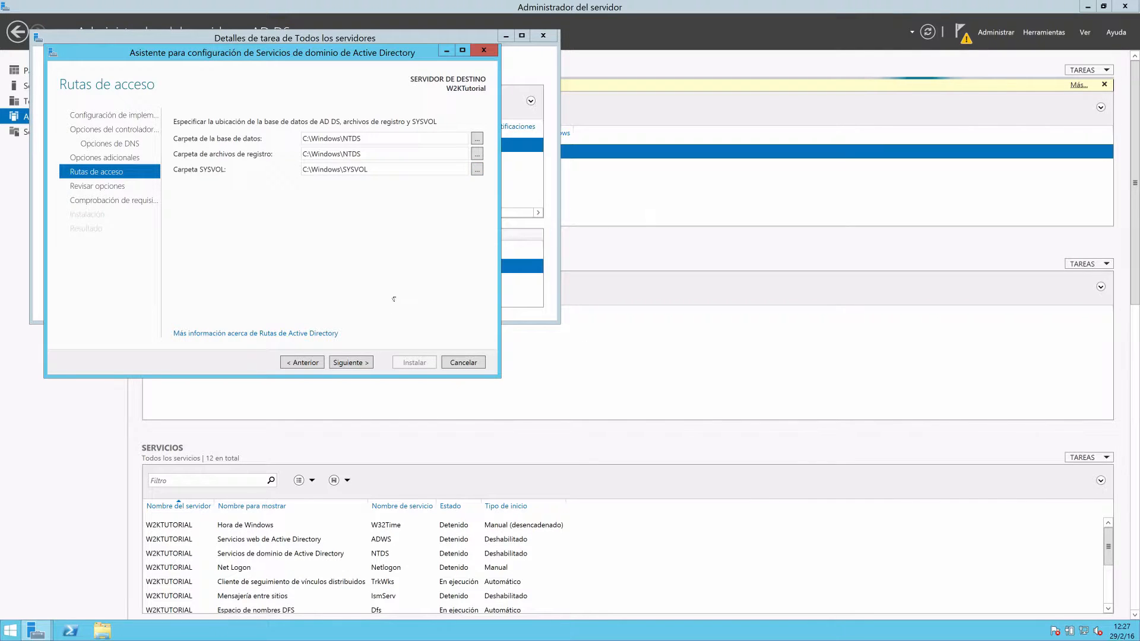
click(351, 362)
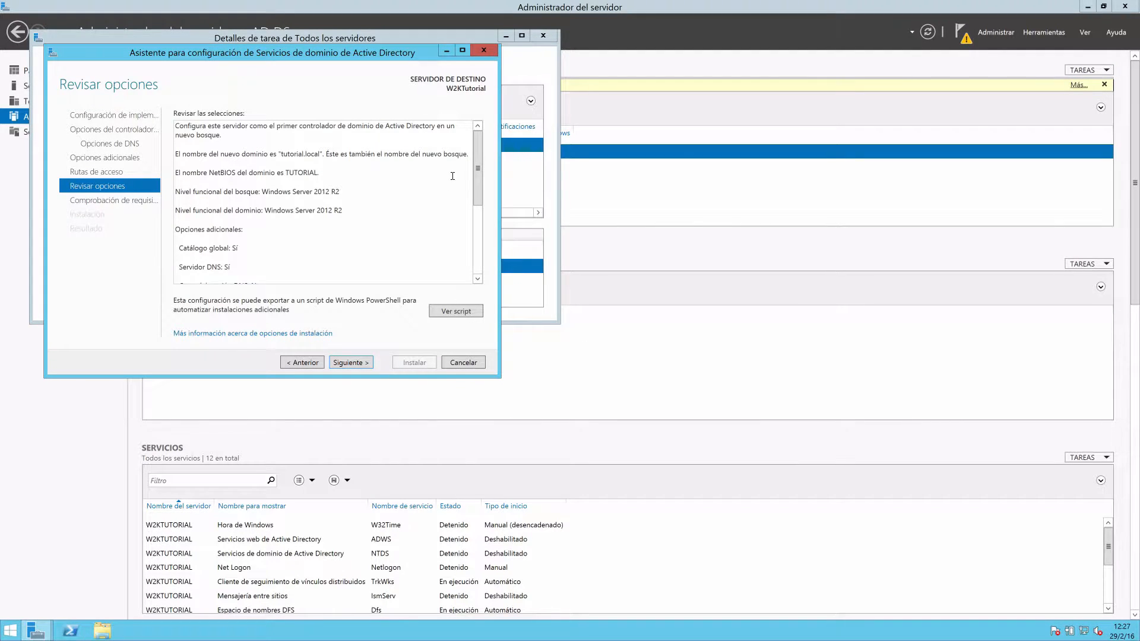
View the generated PowerShell deployment script for the selected options, close it, and continue to the prerequisites check.
mouse_move(477, 166)
mouse_down()
mouse_move(477, 238)
mouse_move(477, 165)
mouse_up()
click(455, 312)
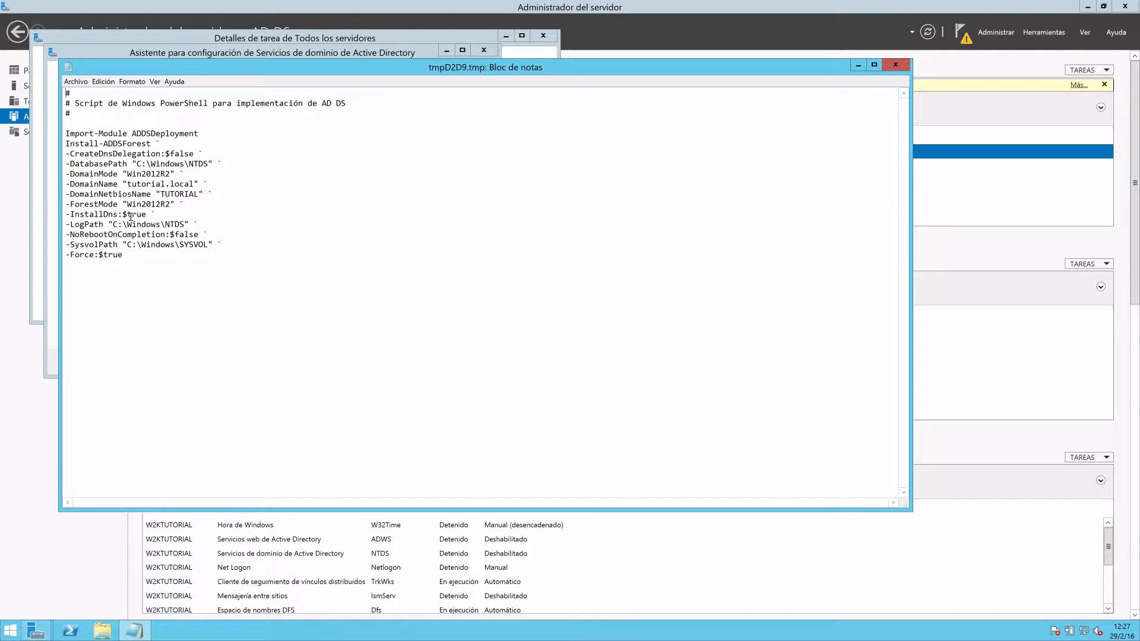
drag(132, 258, 65, 133)
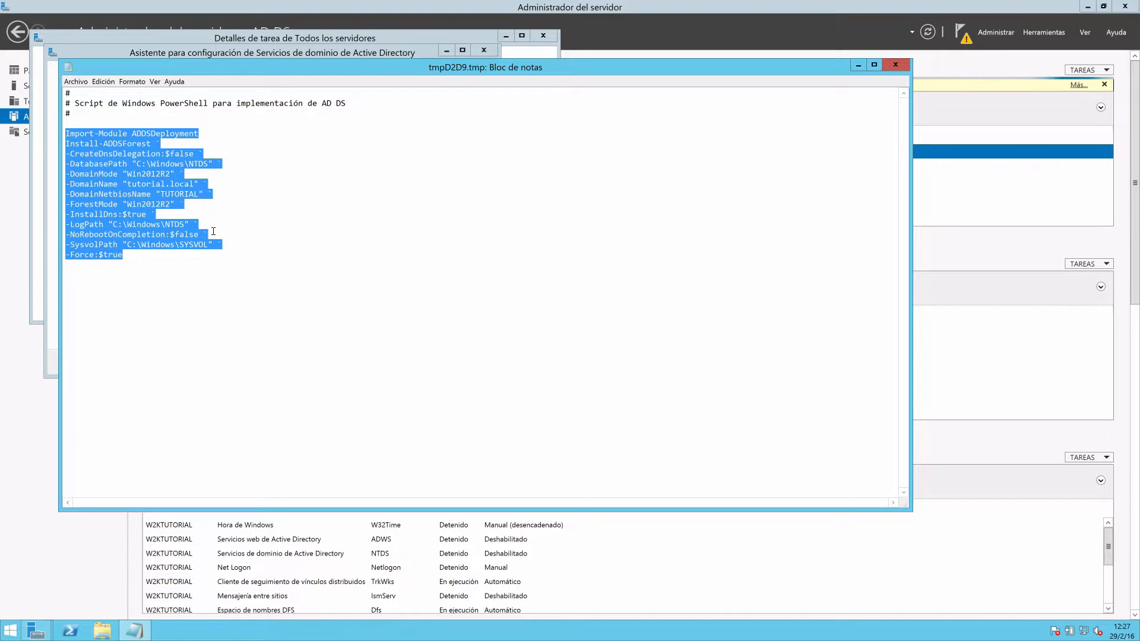
click(894, 65)
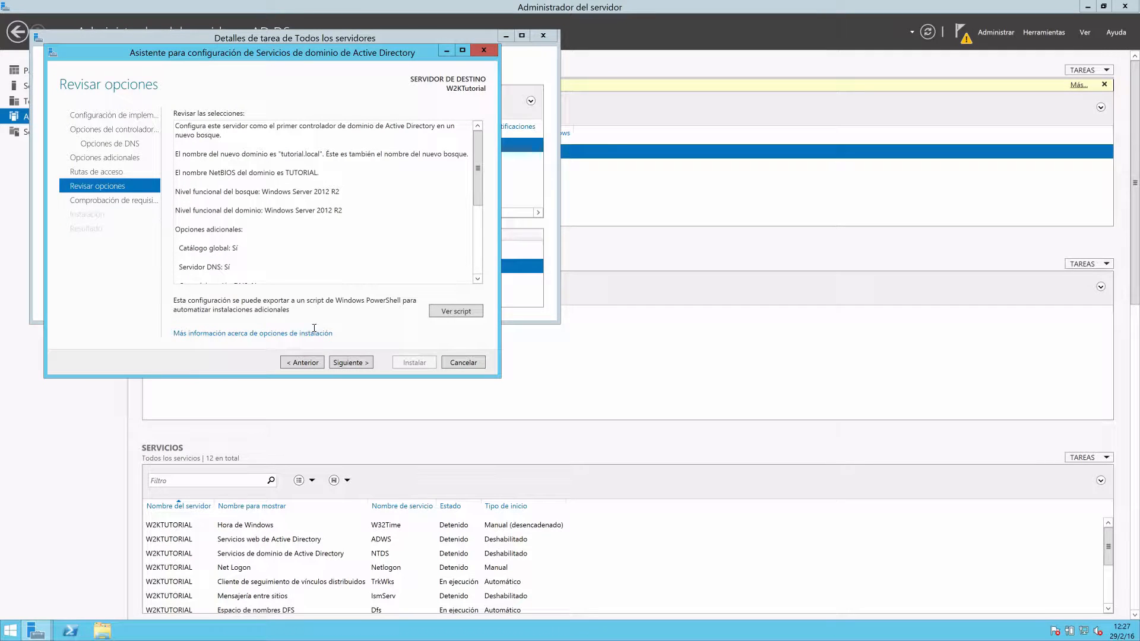
click(349, 363)
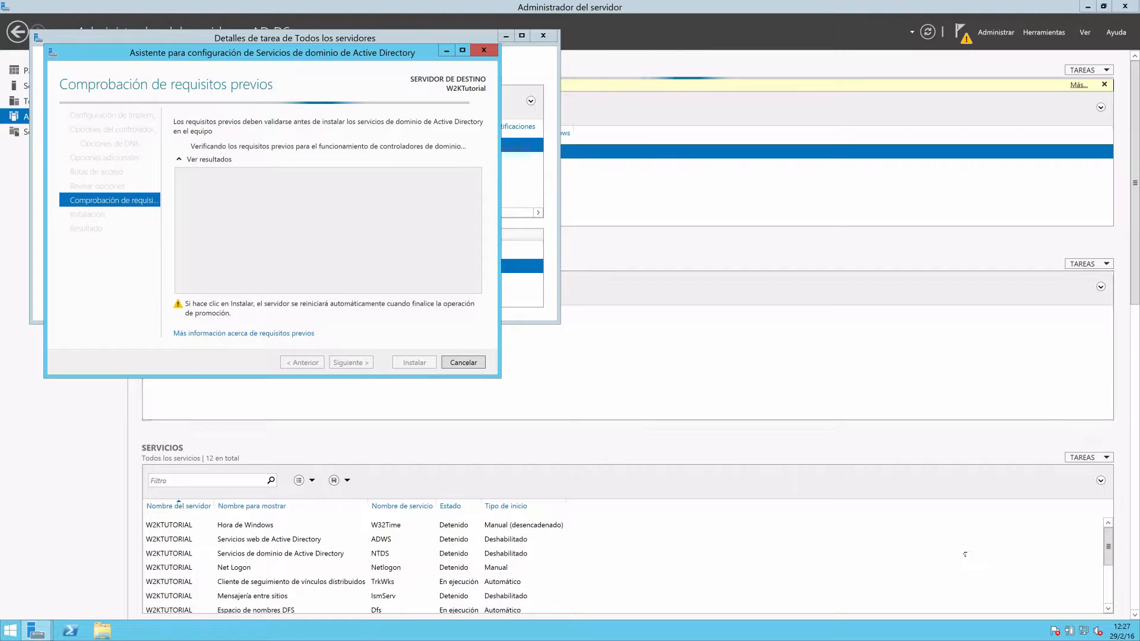
Examine the prerequisites check results, including the warnings about cryptography, static IP addresses and DNS delegation.
click(369, 244)
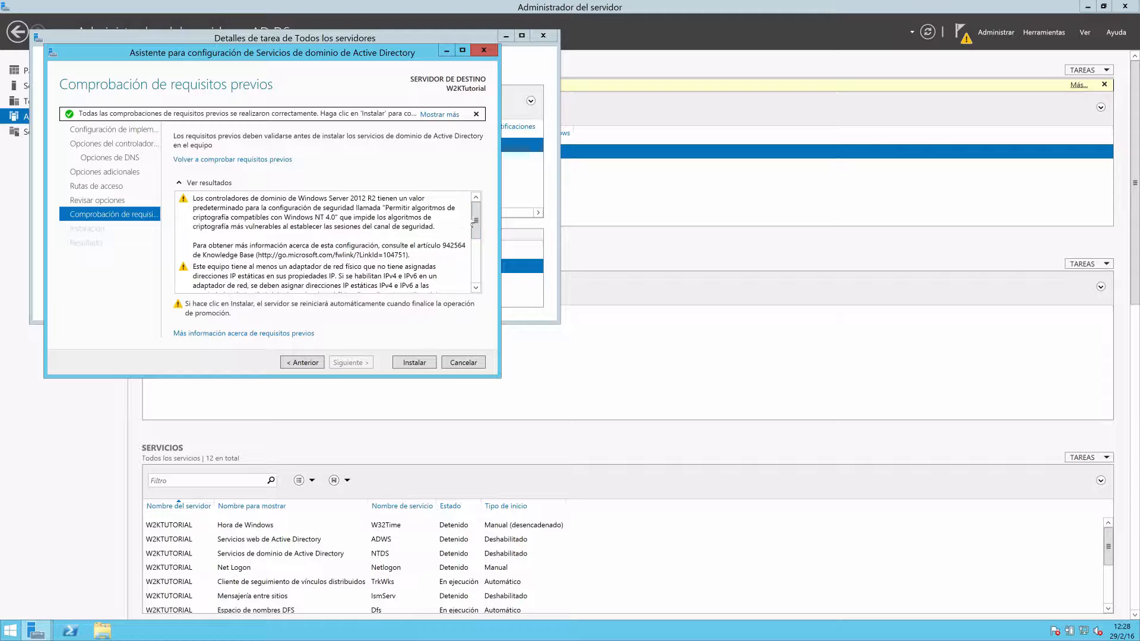
drag(481, 223, 480, 241)
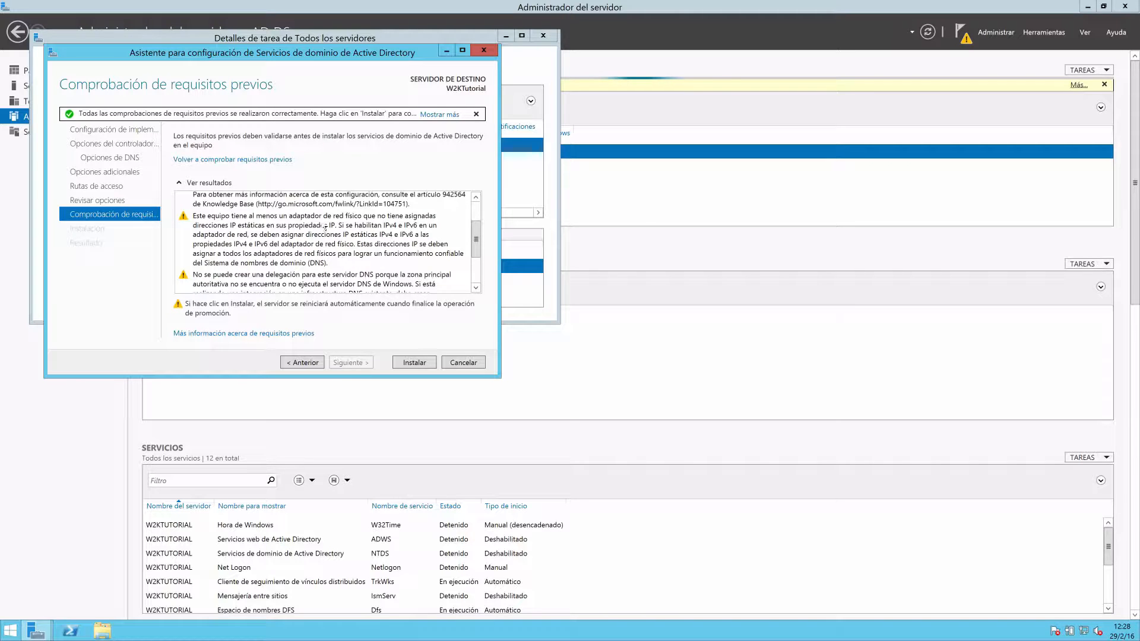
drag(477, 254, 482, 227)
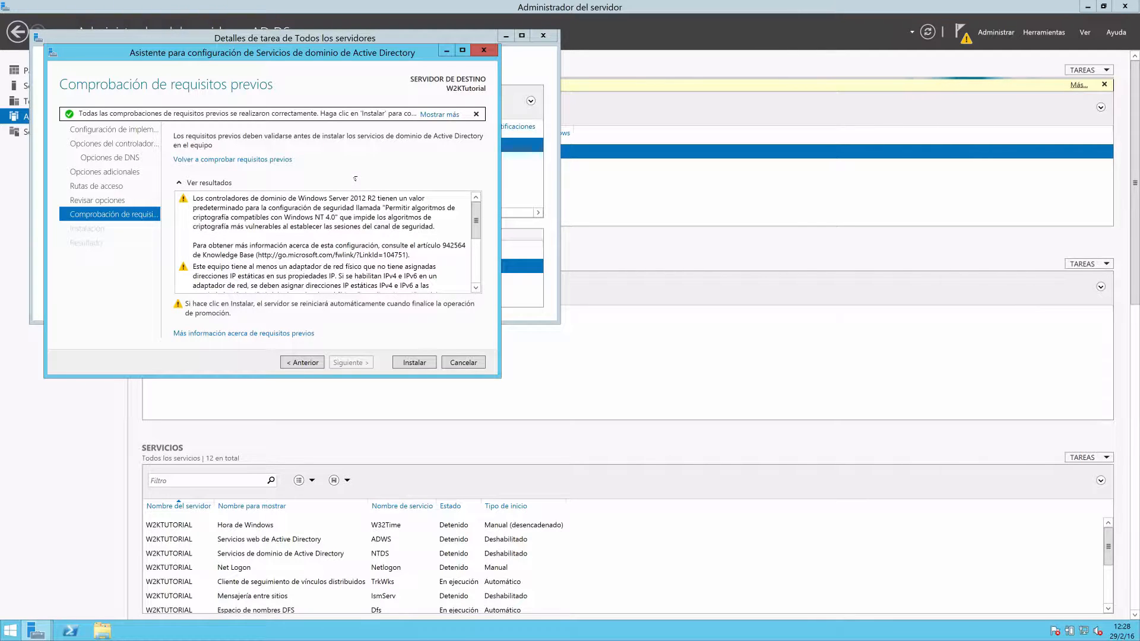
mouse_move(476, 222)
mouse_down()
mouse_move(476, 252)
mouse_move(476, 224)
mouse_move(476, 235)
mouse_up()
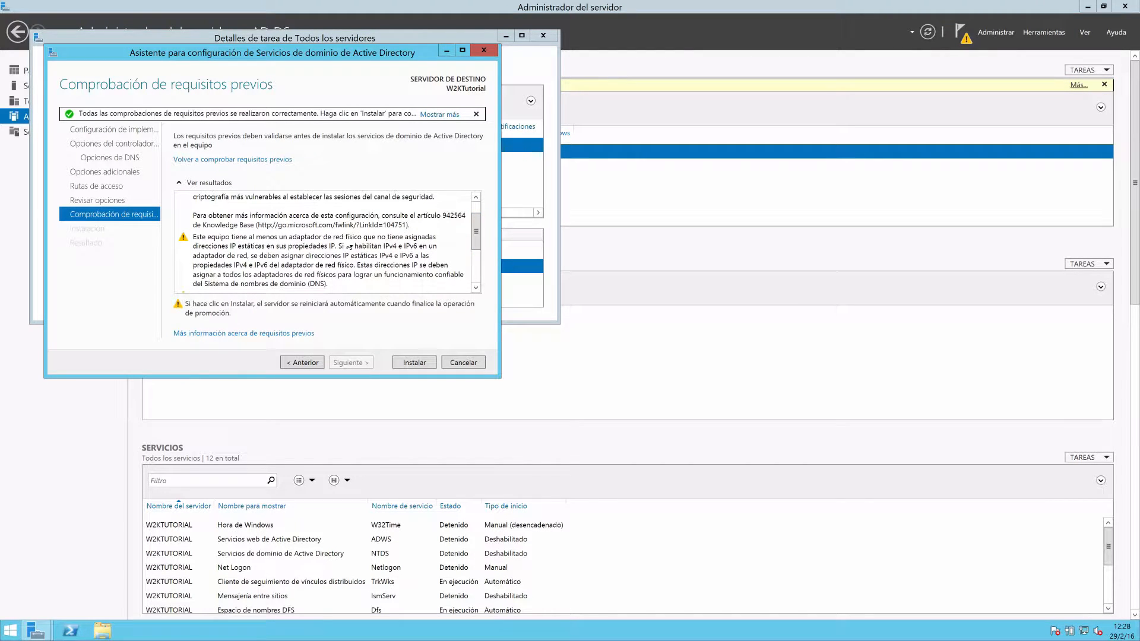
scroll(477, 240, up, 1)
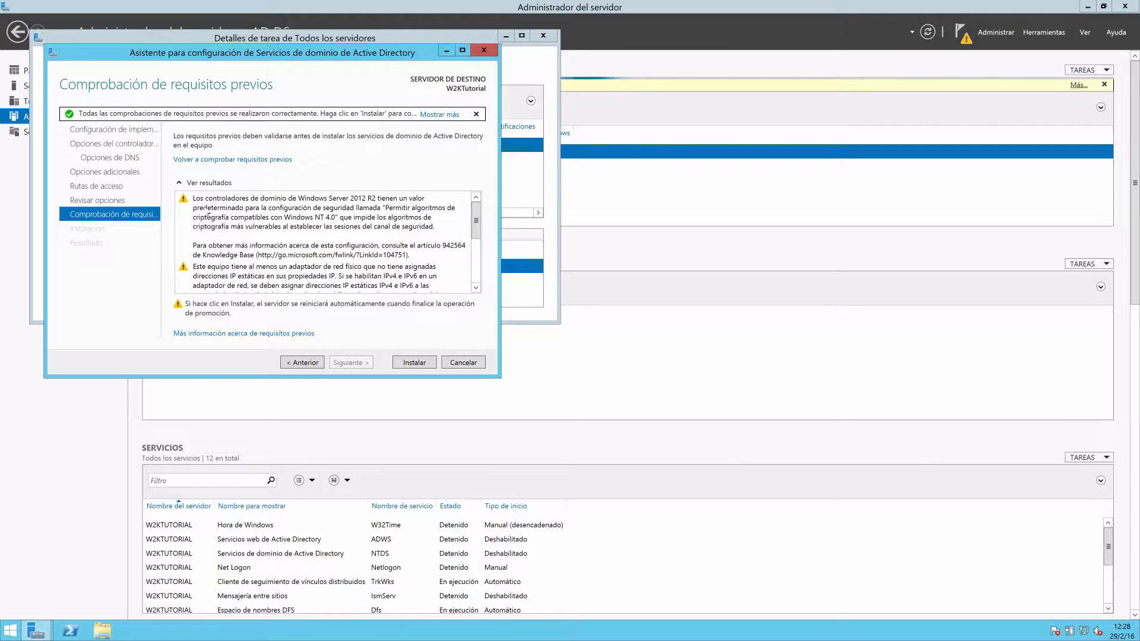
click(249, 269)
scroll(479, 257, down, 1)
scroll(478, 256, down, 2)
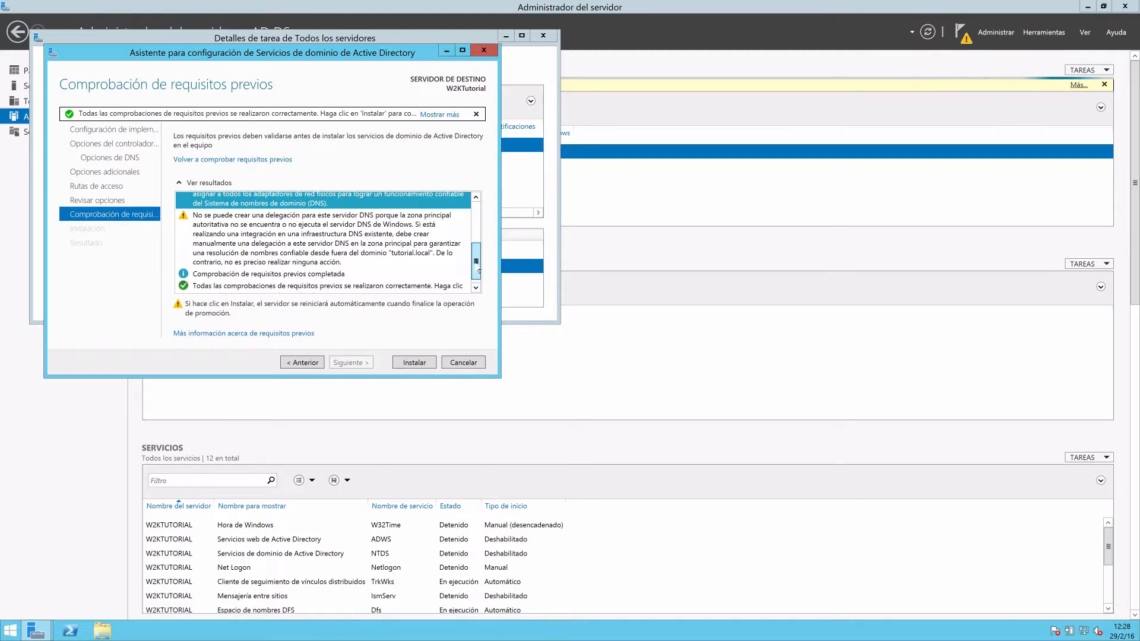
click(291, 219)
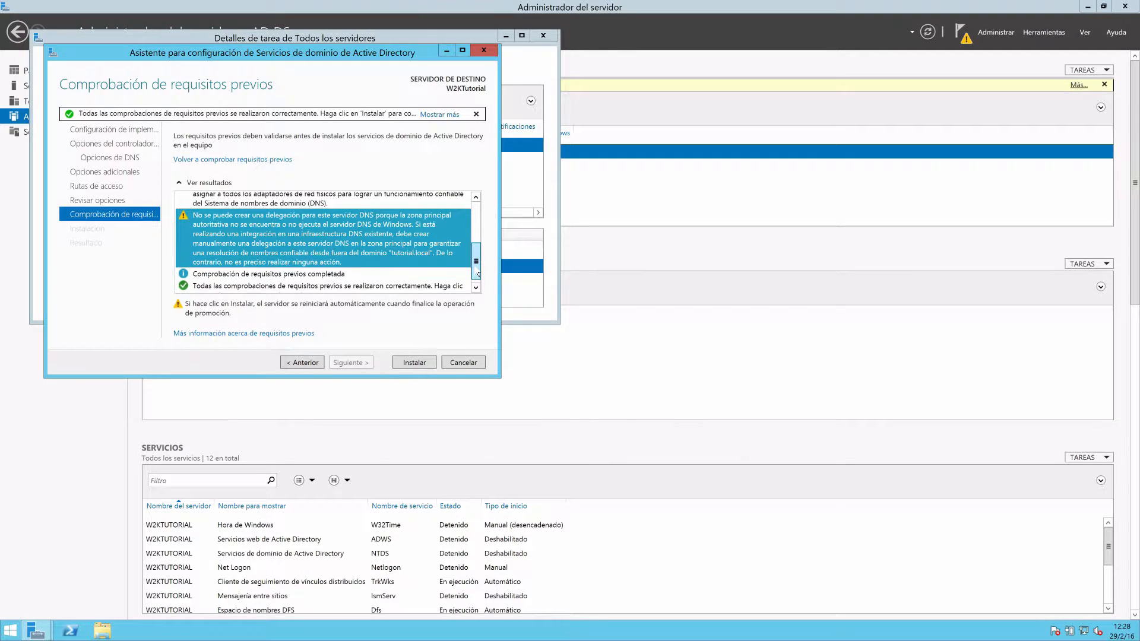
drag(477, 273, 477, 218)
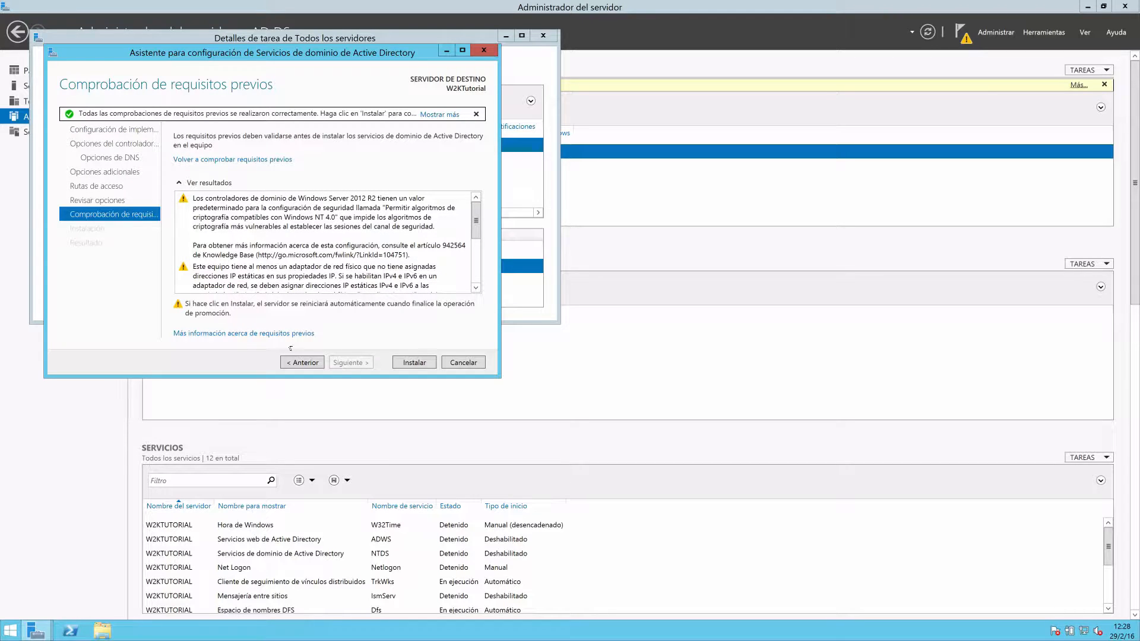
Install the domain controller configuration and dismiss the sign-out notice for the server restart.
click(409, 363)
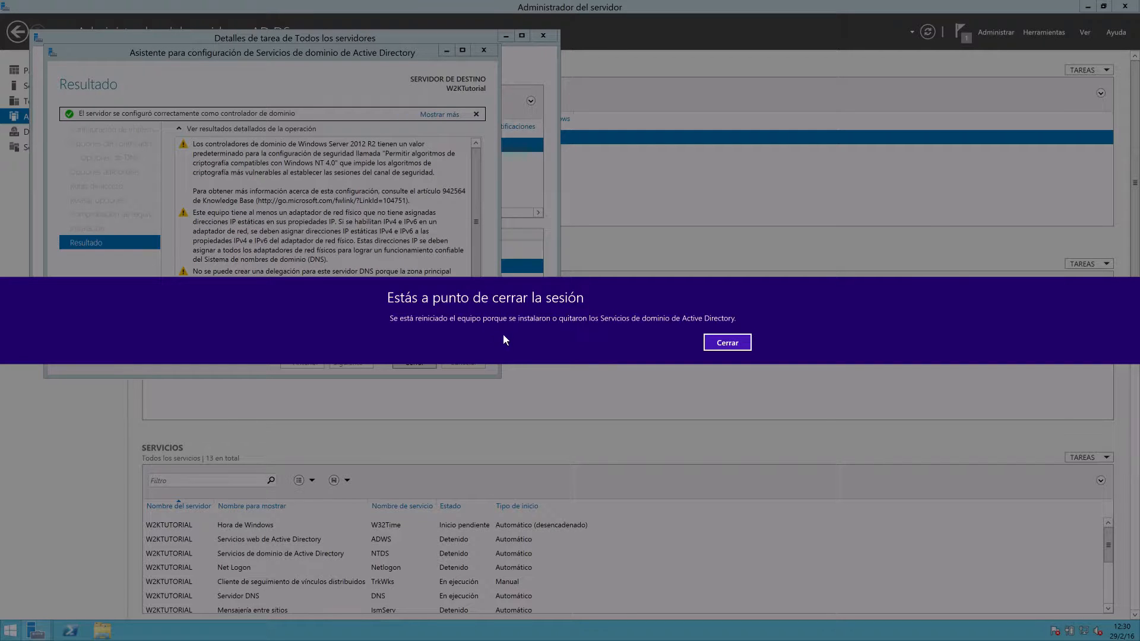
click(721, 342)
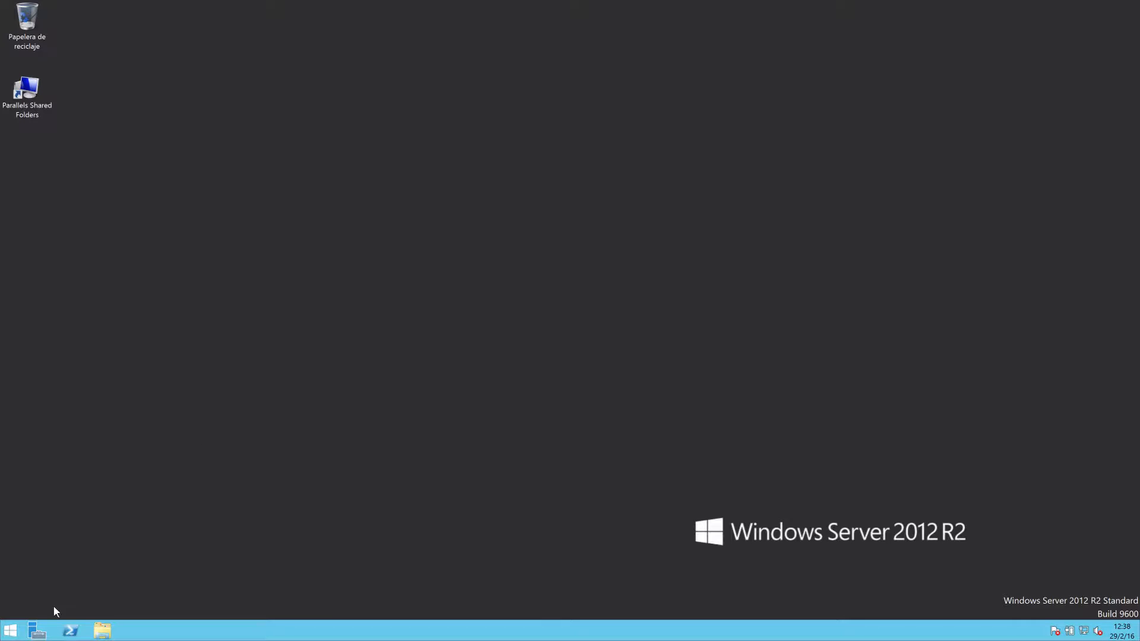
Open Server Manager, show the AD DS role's server, and launch the Active Directory Administrative Center.
click(35, 633)
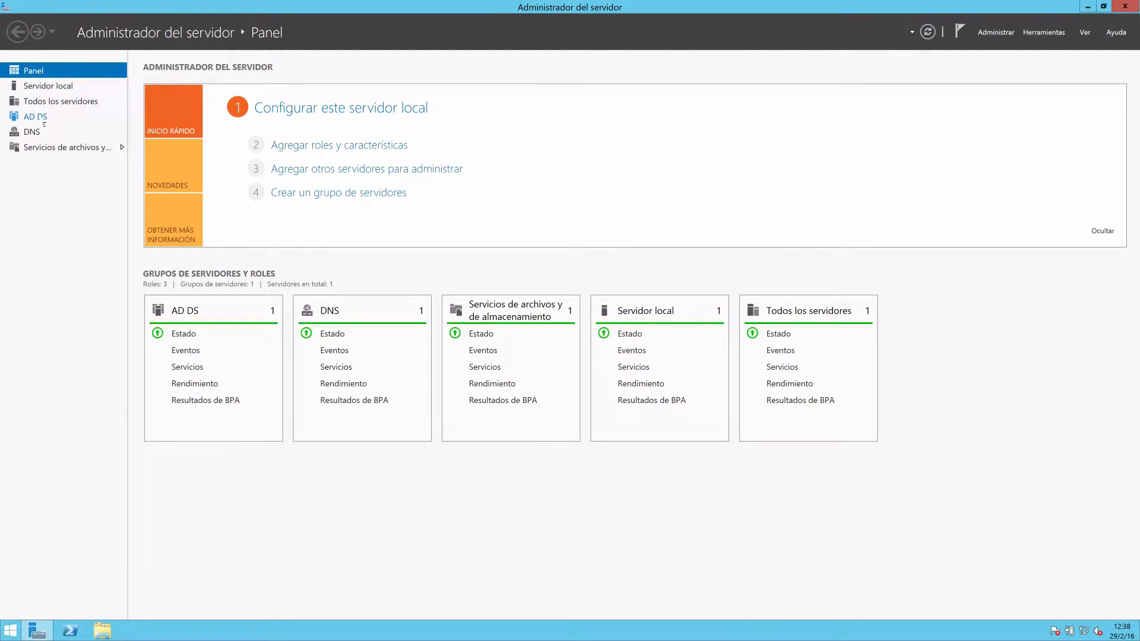
click(41, 118)
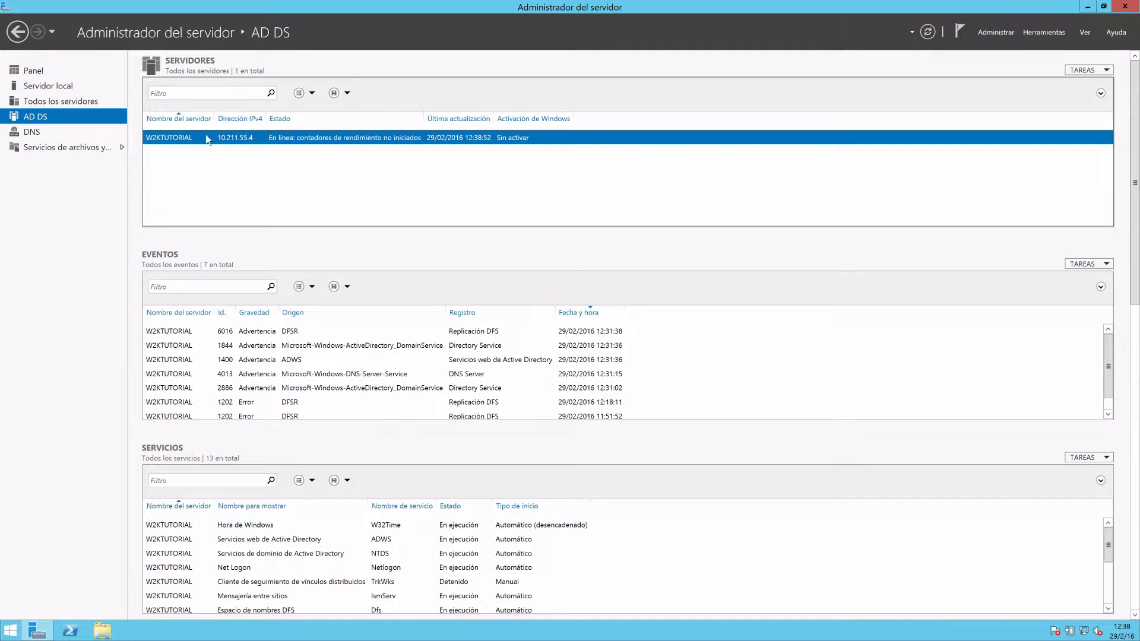
right_click(204, 143)
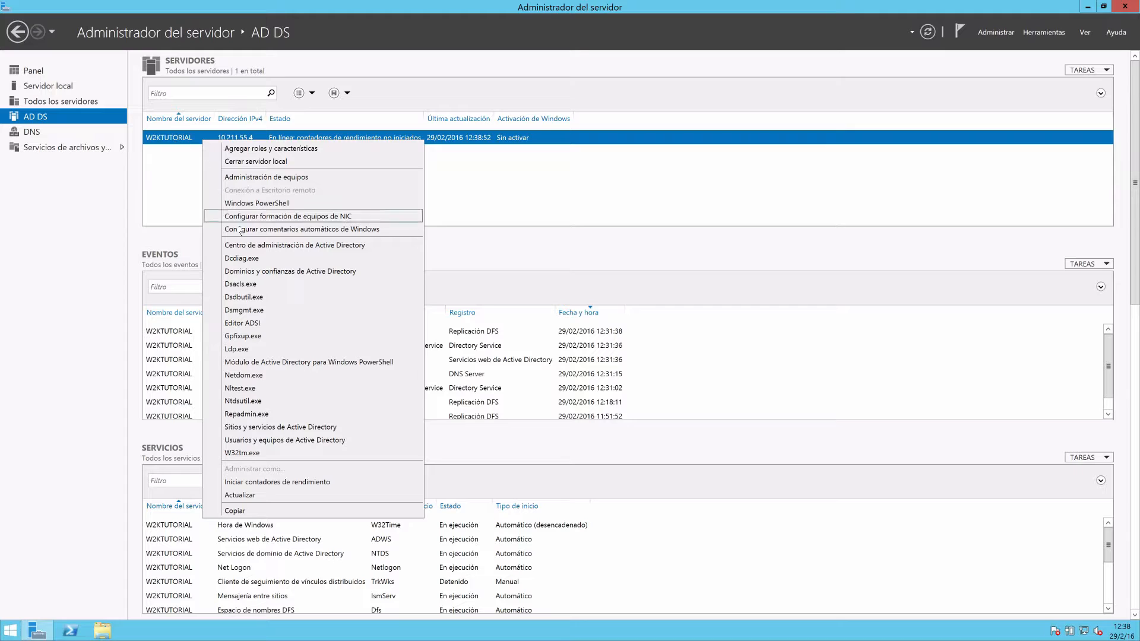
click(289, 248)
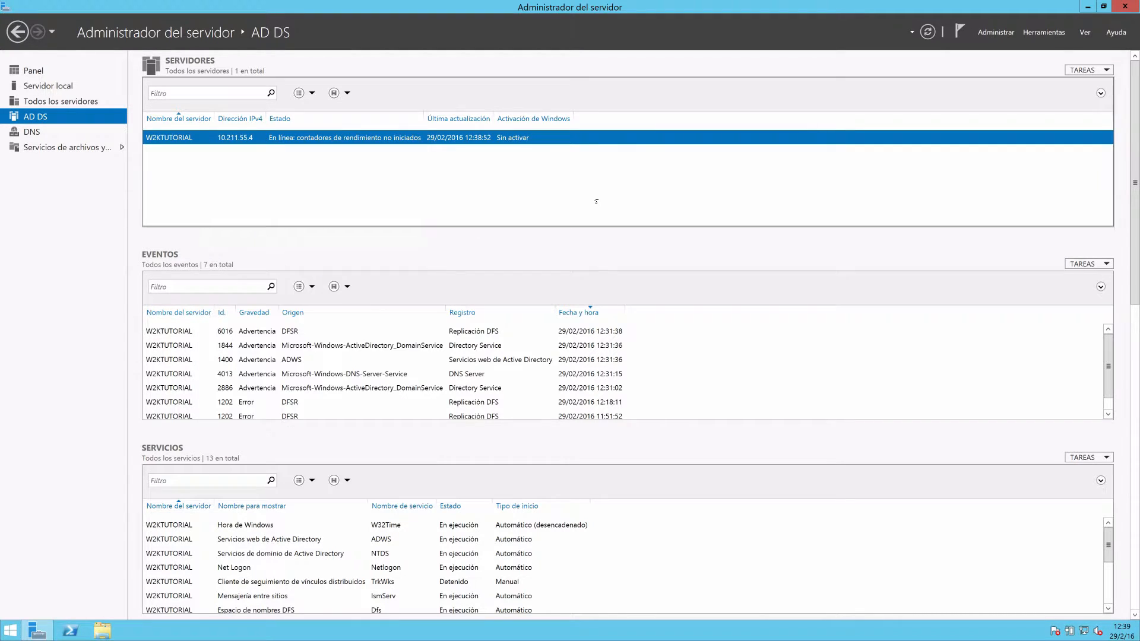
click(1036, 32)
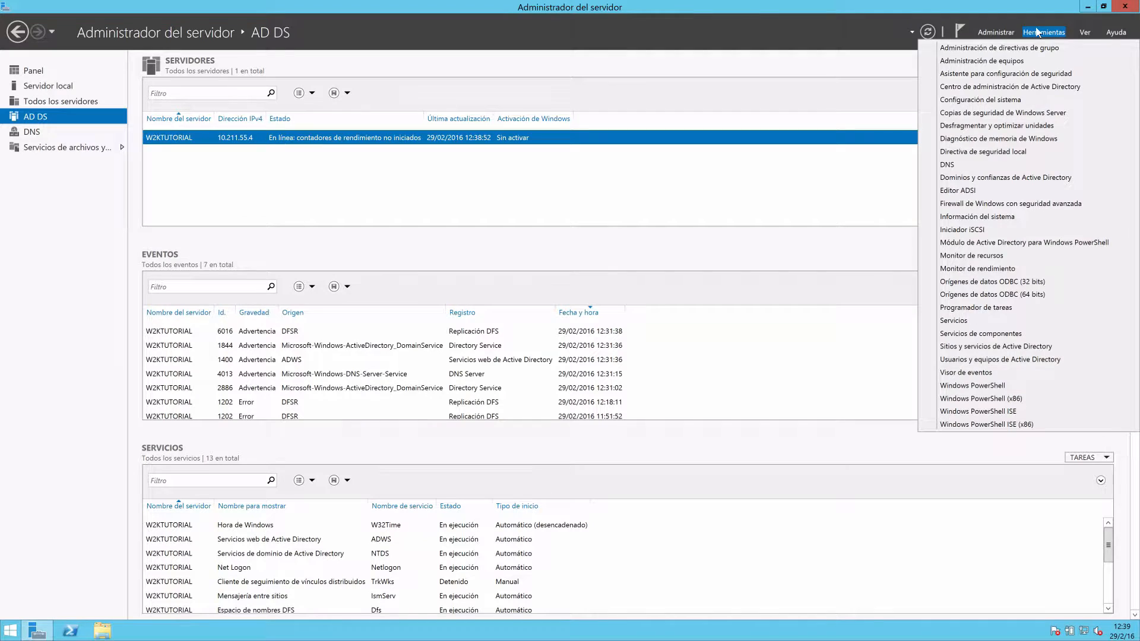
click(1006, 92)
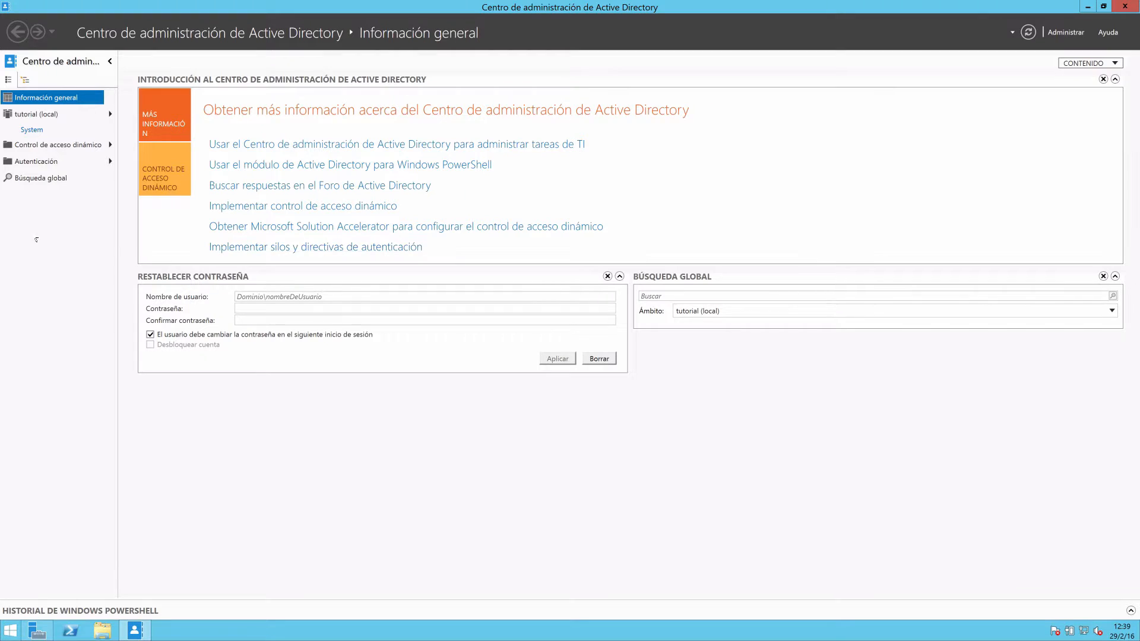
Examine the default containers of the tutorial (local) domain, including Computers, Domain Controllers, Program Data and Users.
click(38, 117)
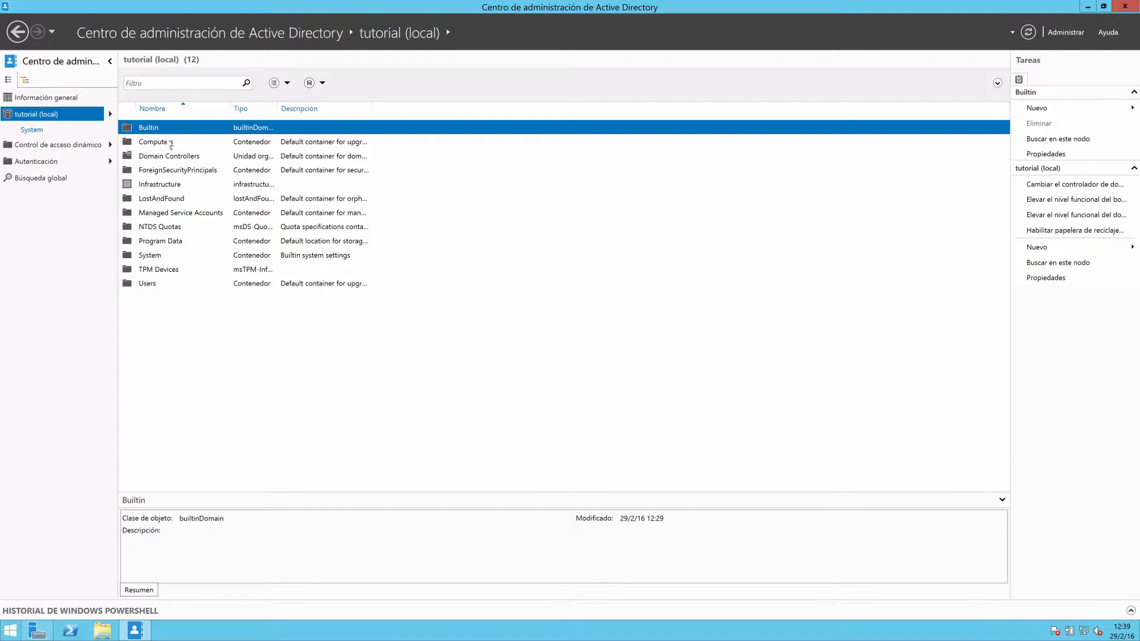
click(168, 144)
click(155, 169)
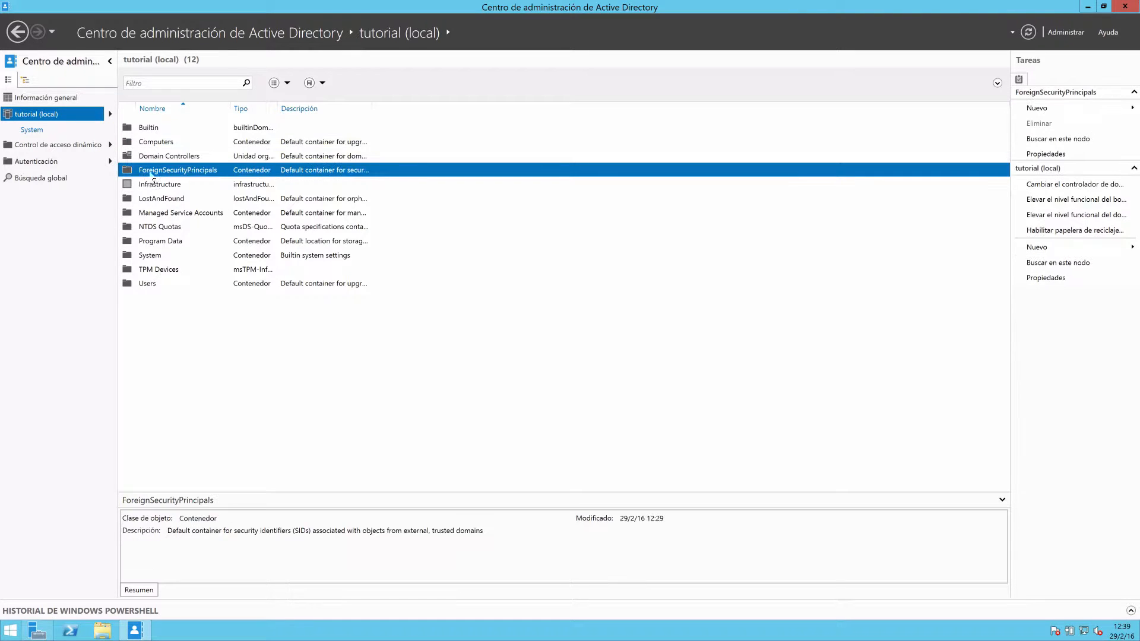
click(152, 184)
click(151, 198)
click(151, 213)
click(147, 243)
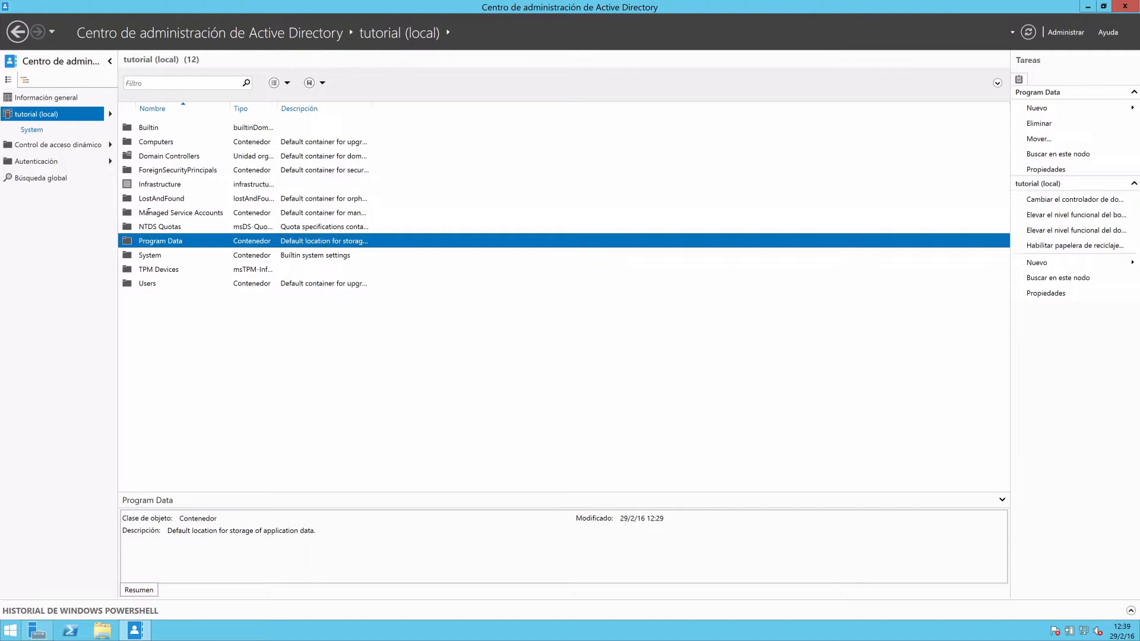
click(134, 157)
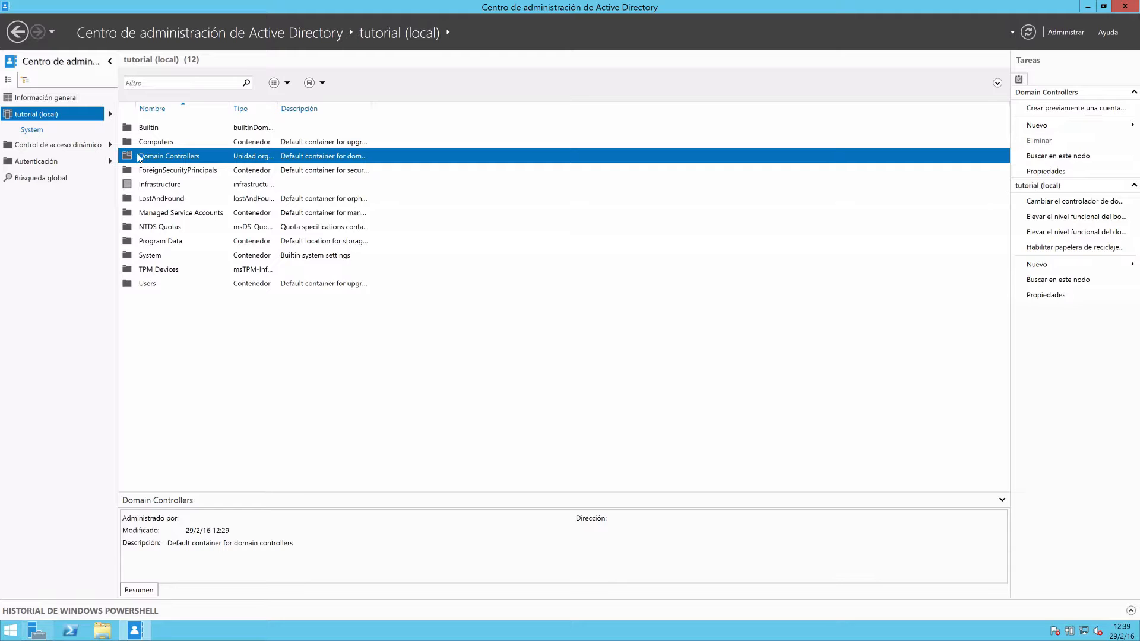
drag(144, 133, 150, 277)
click(151, 280)
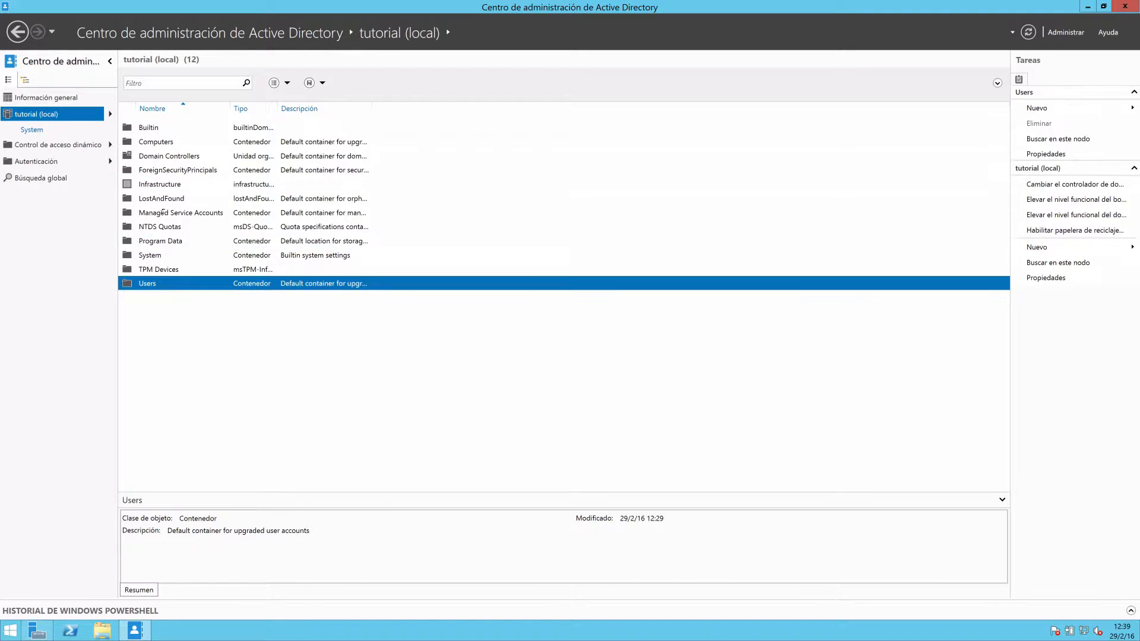
click(156, 157)
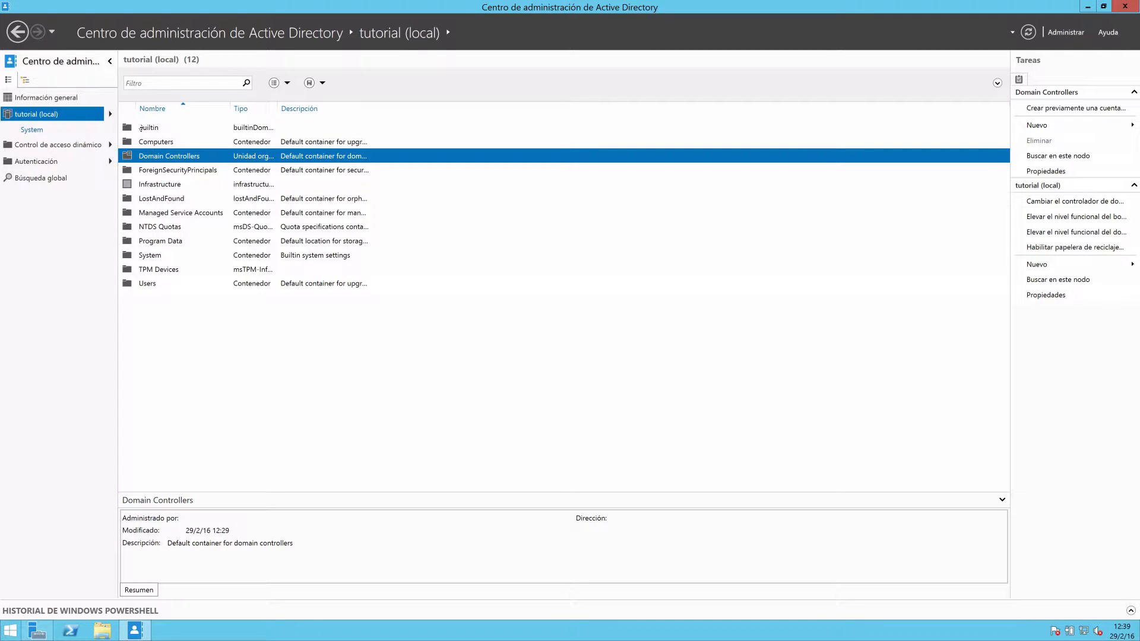
drag(140, 127, 148, 148)
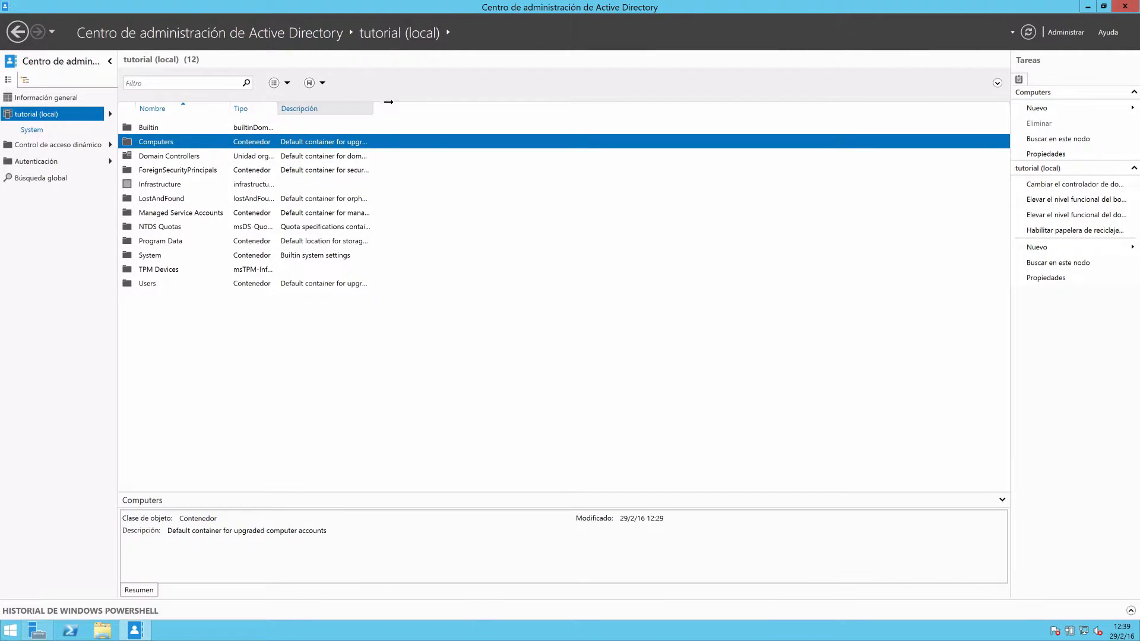
Look inside the Computers container, collapse and restore the navigation pane, and return to the tutorial (local) domain.
double_click(179, 142)
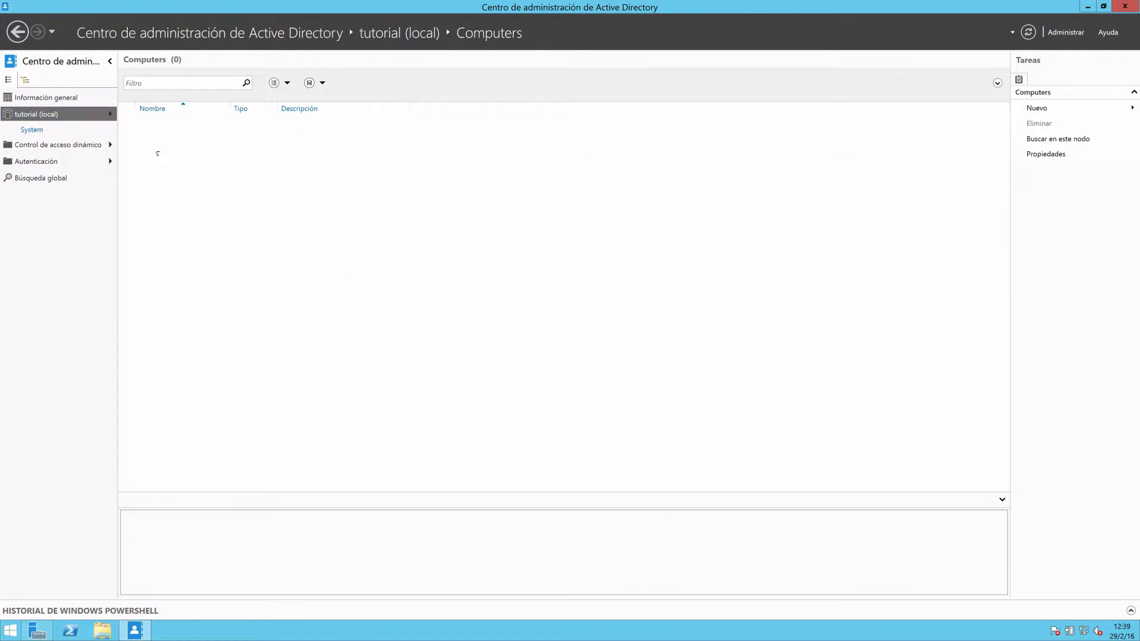
click(109, 61)
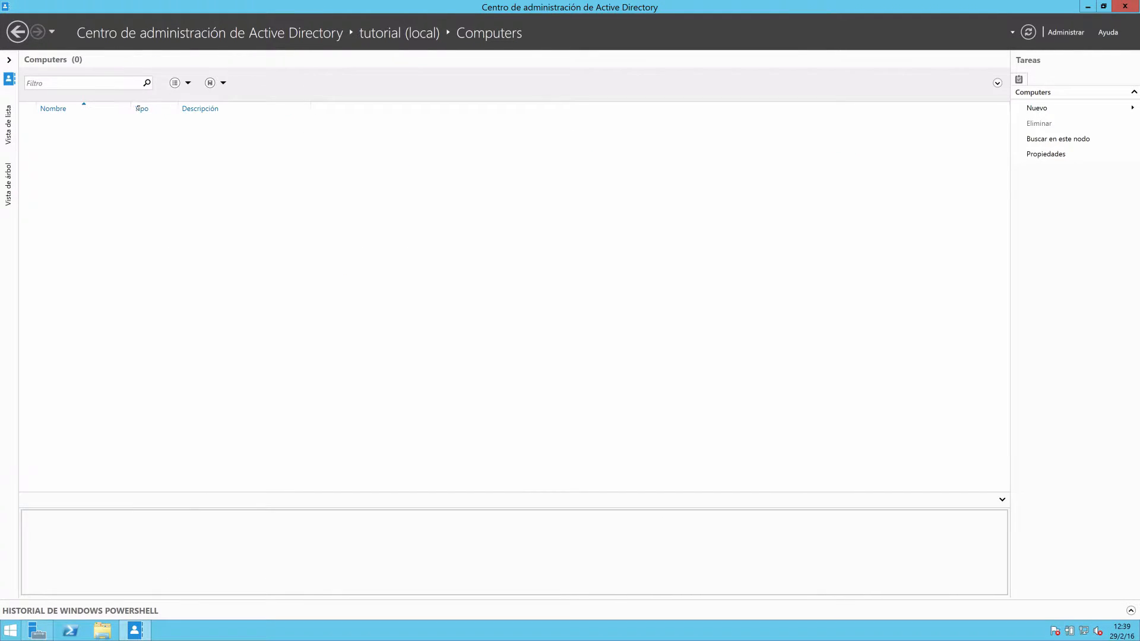
click(10, 60)
click(39, 116)
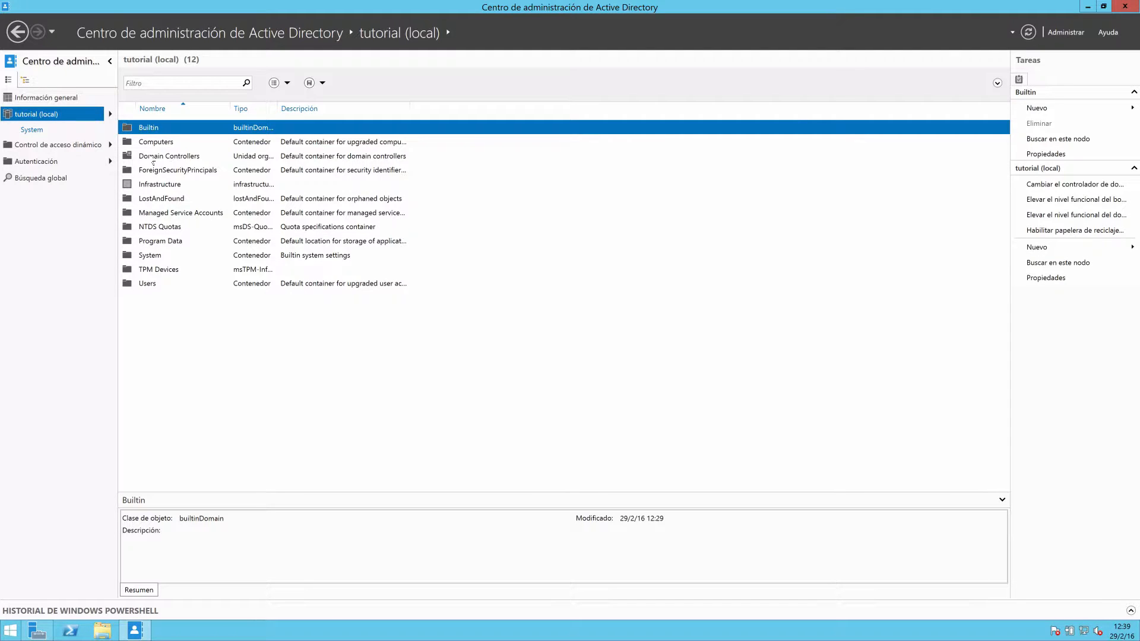
Look inside the Domain Controllers organizational unit, widen the site column, and return to the tutorial (local) domain.
double_click(153, 157)
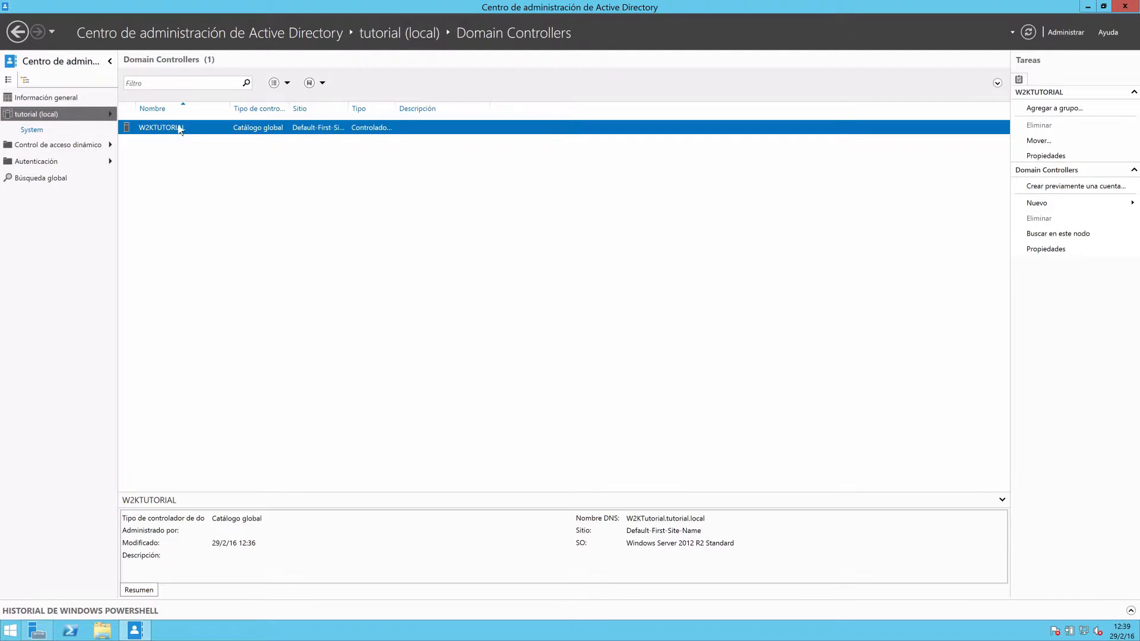
drag(348, 109, 377, 108)
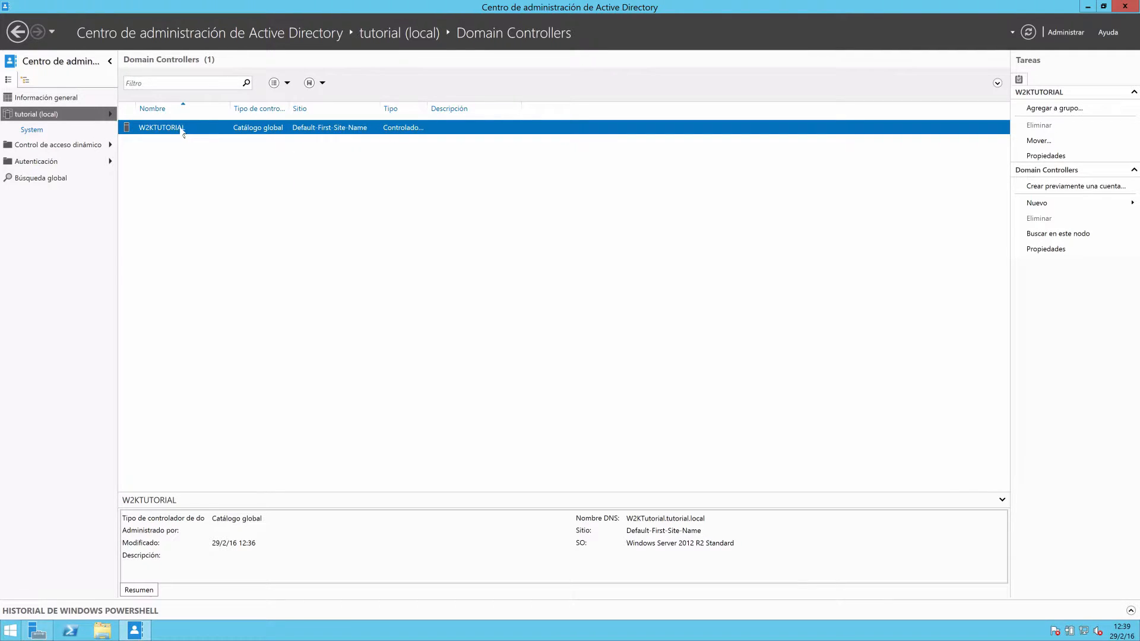
click(50, 117)
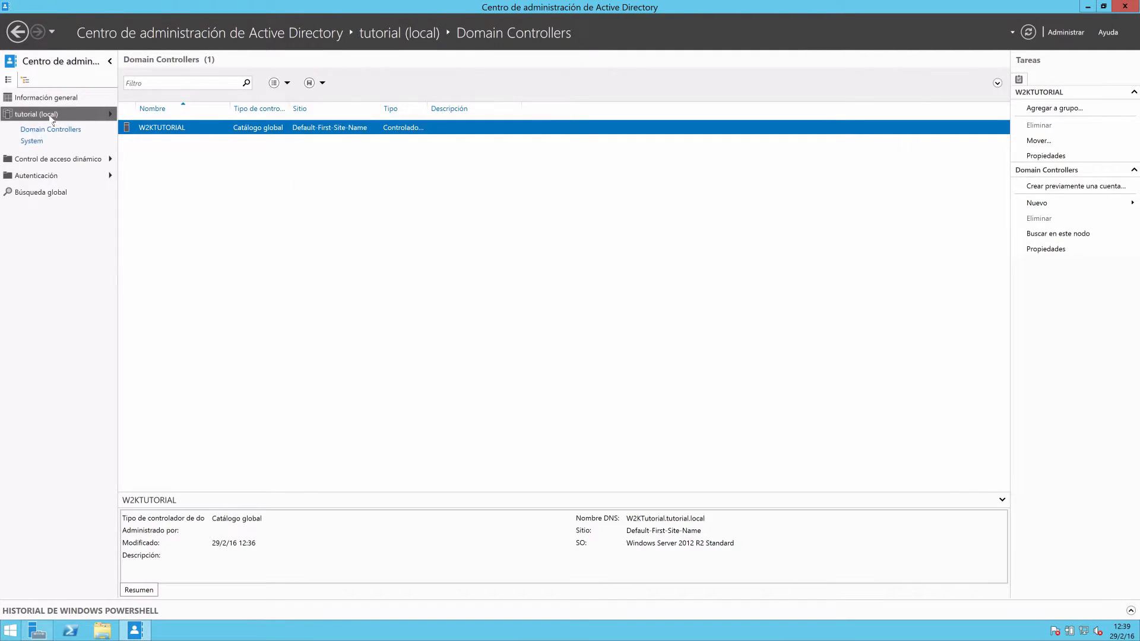
click(53, 118)
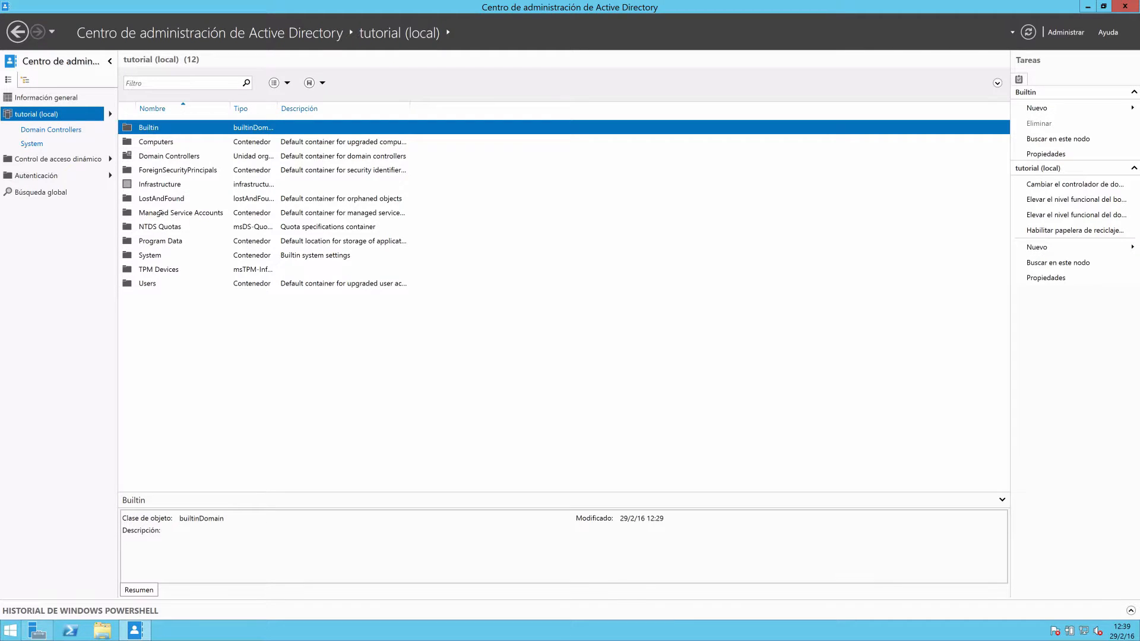
Look inside the domain's Users container and widen the name column to show the full account and group names.
click(149, 283)
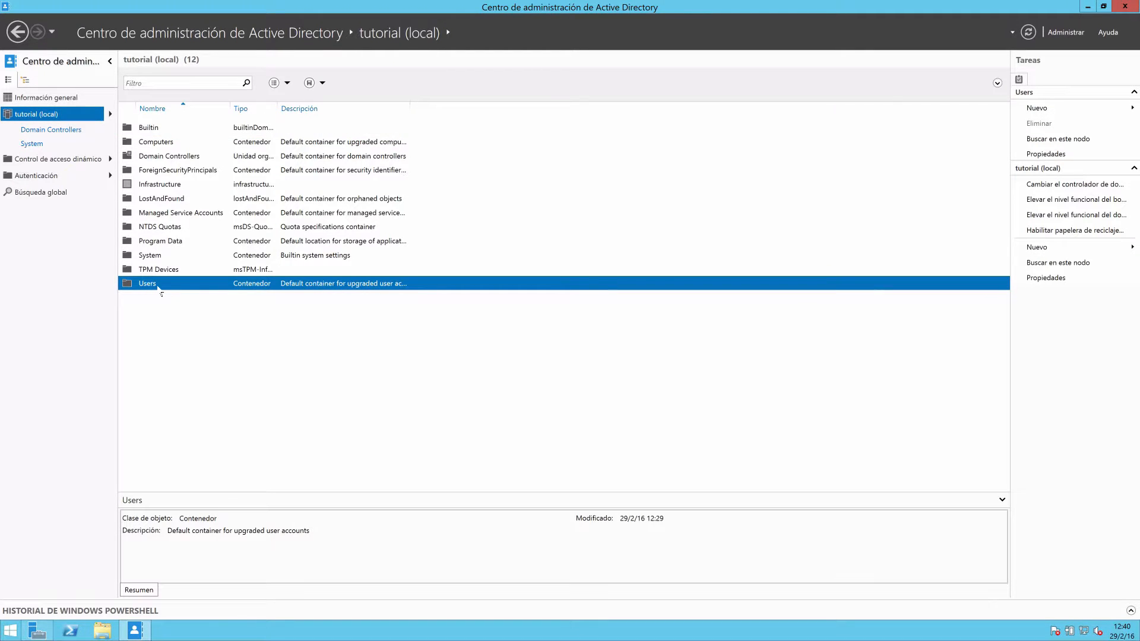
double_click(159, 284)
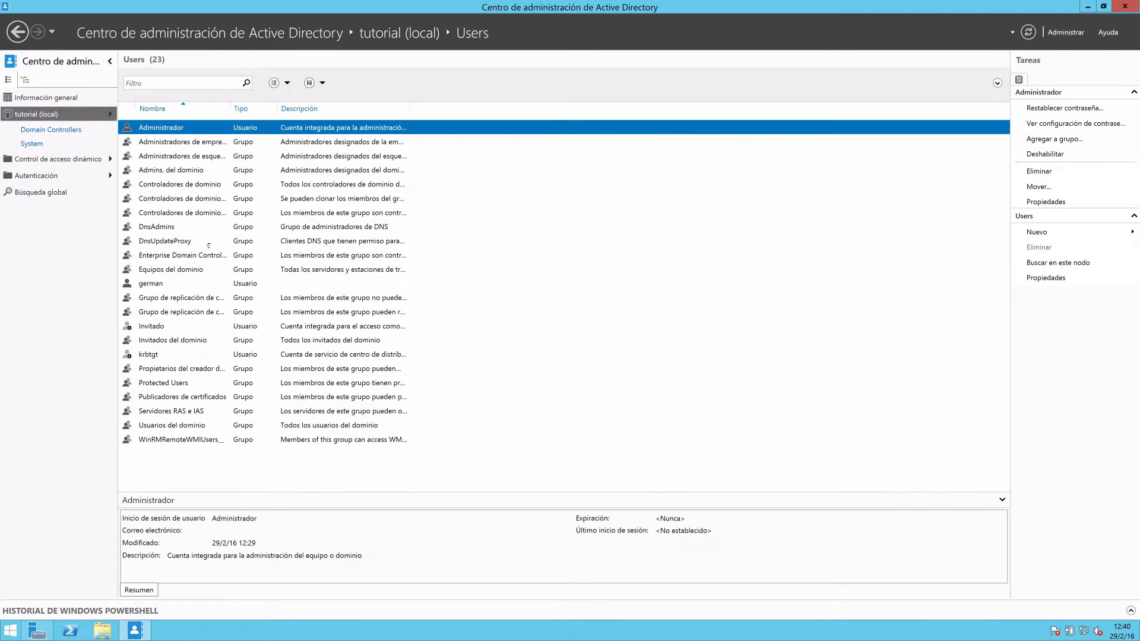
drag(230, 109, 319, 108)
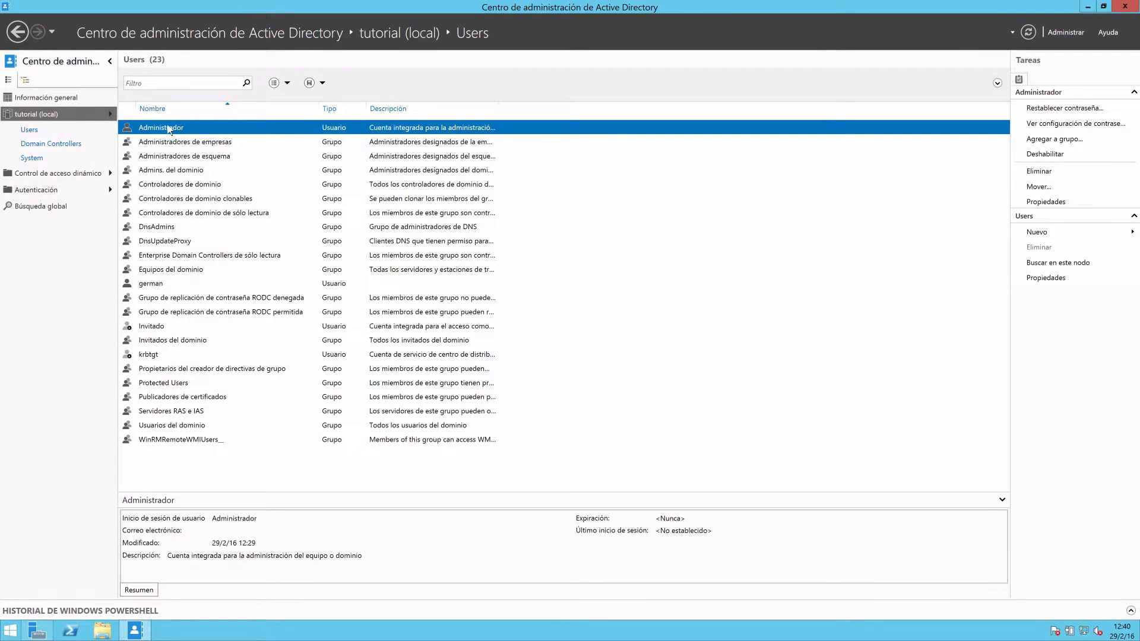
Show the general information page and examine the user name, password and change-at-next-logon fields of its password reset section.
click(39, 99)
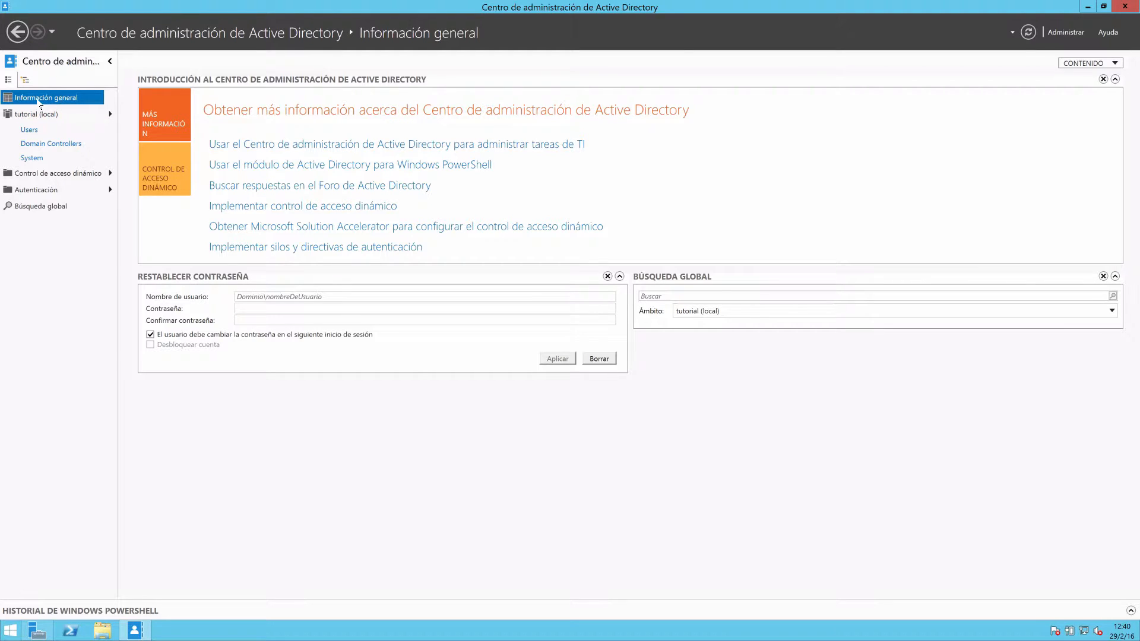
click(281, 297)
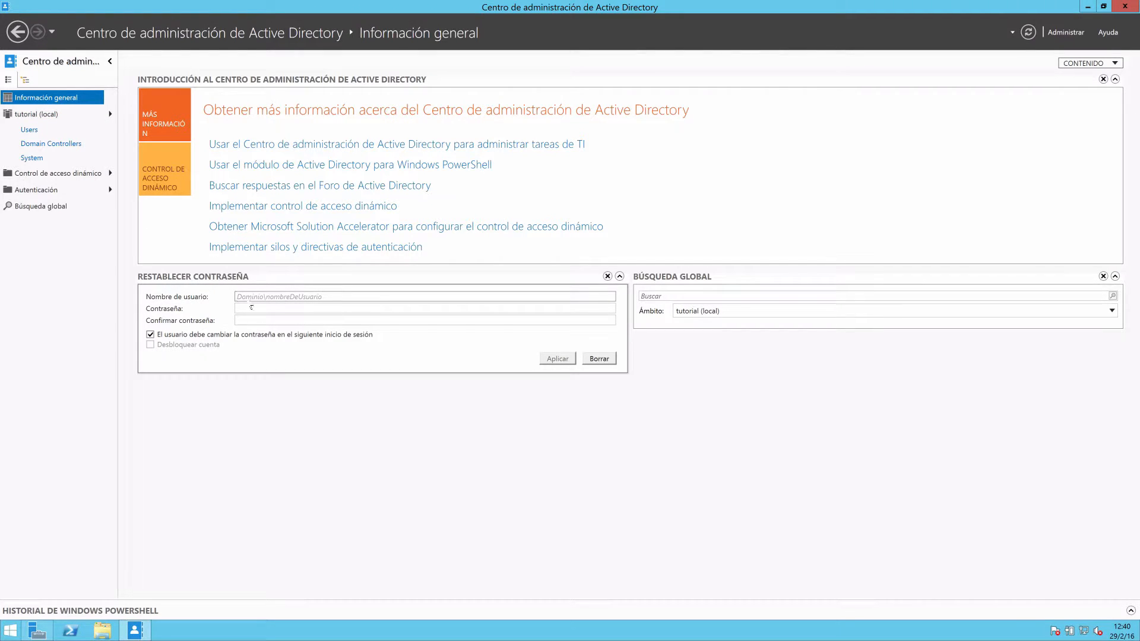
click(339, 310)
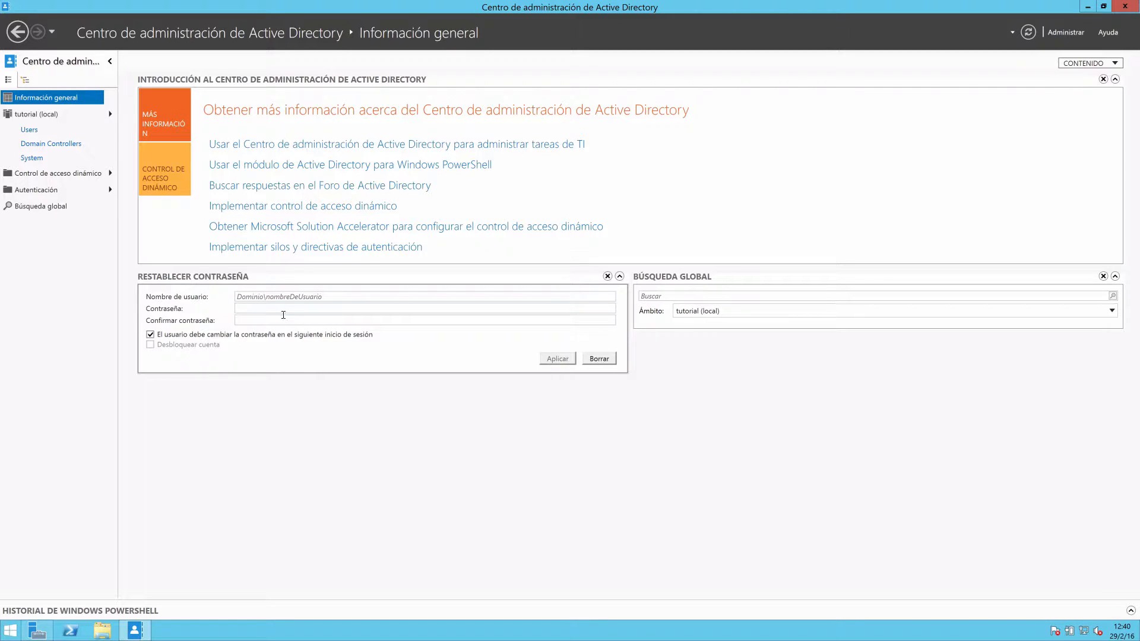
click(180, 336)
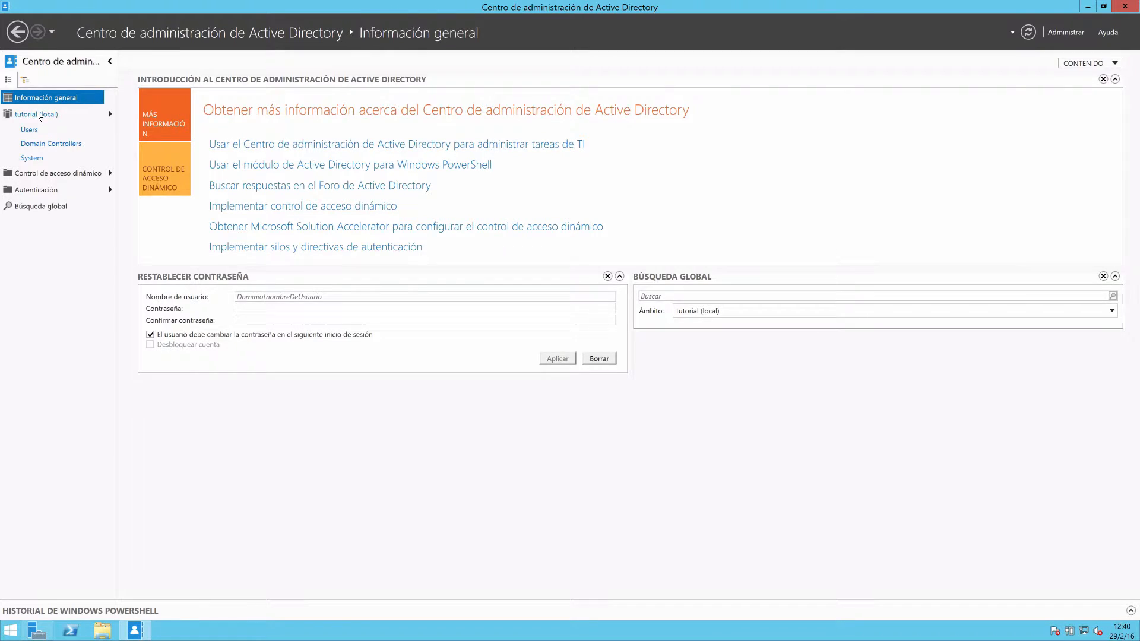
Create an organizational unit named UOTutorial in the tutorial (local) domain, protected against accidental deletion.
click(37, 114)
right_click(186, 340)
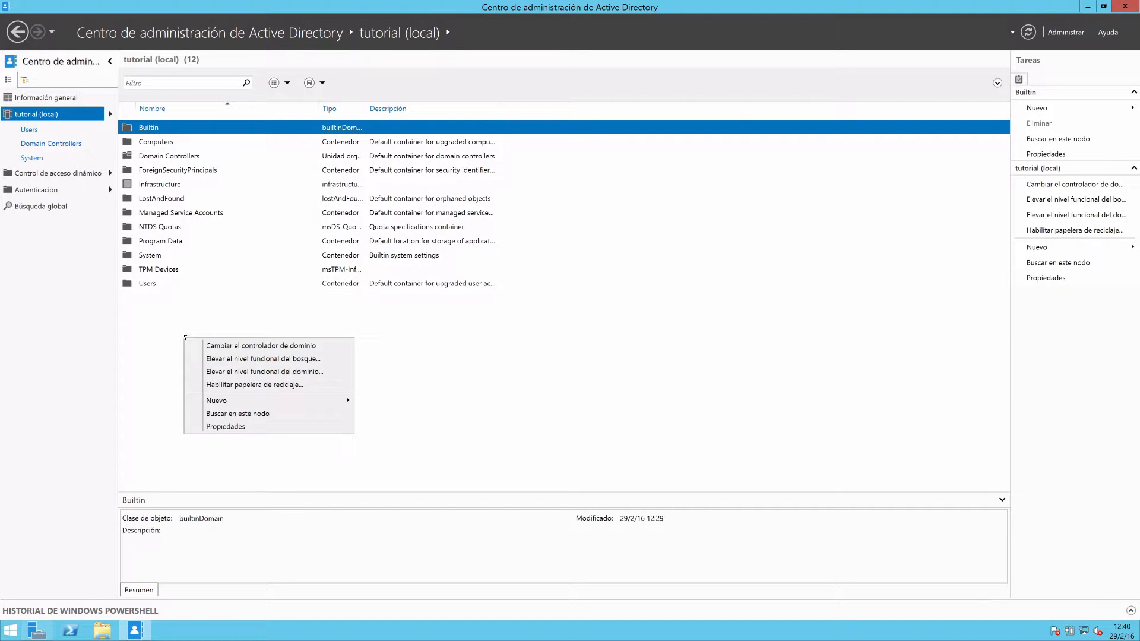
mouse_move(240, 401)
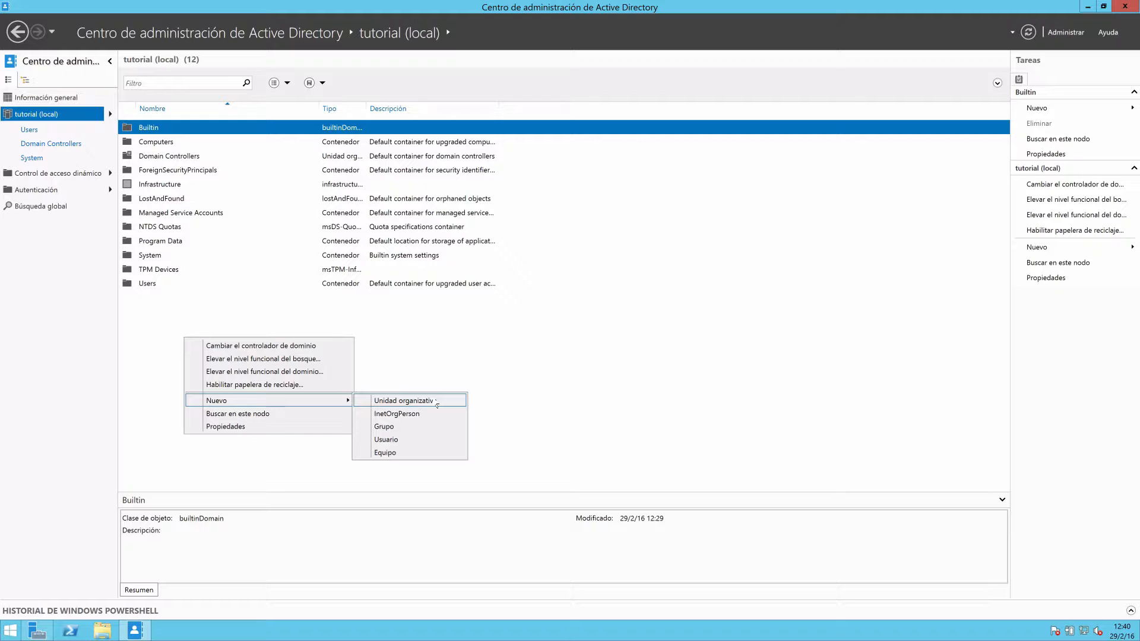
click(437, 403)
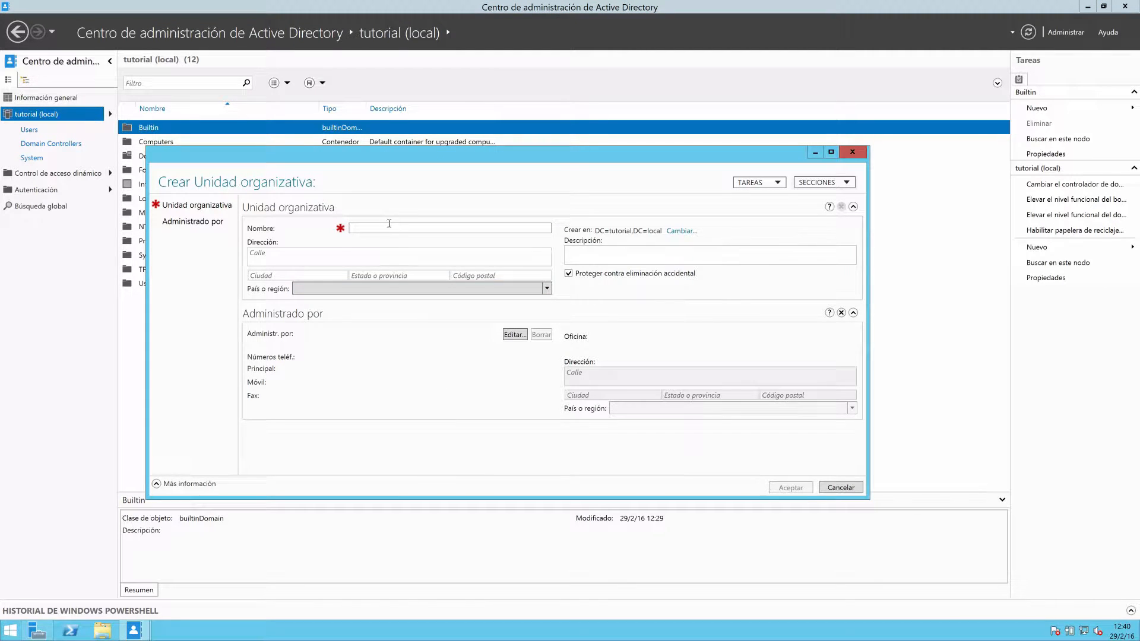
text(Tuto)
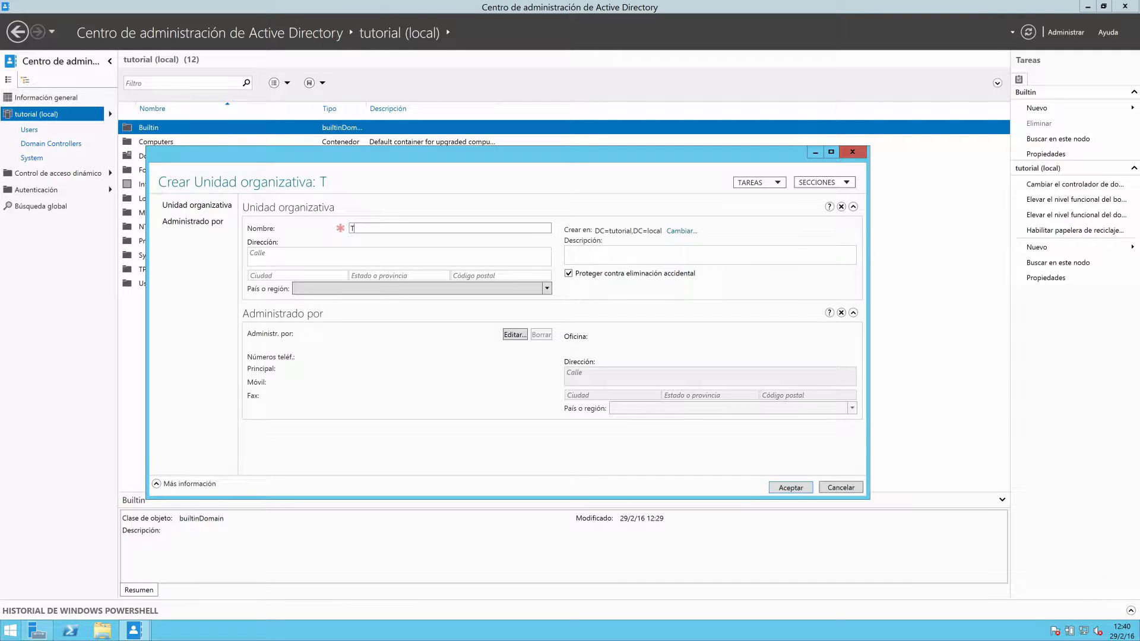
key(BackSpace)
key(BackSpace)
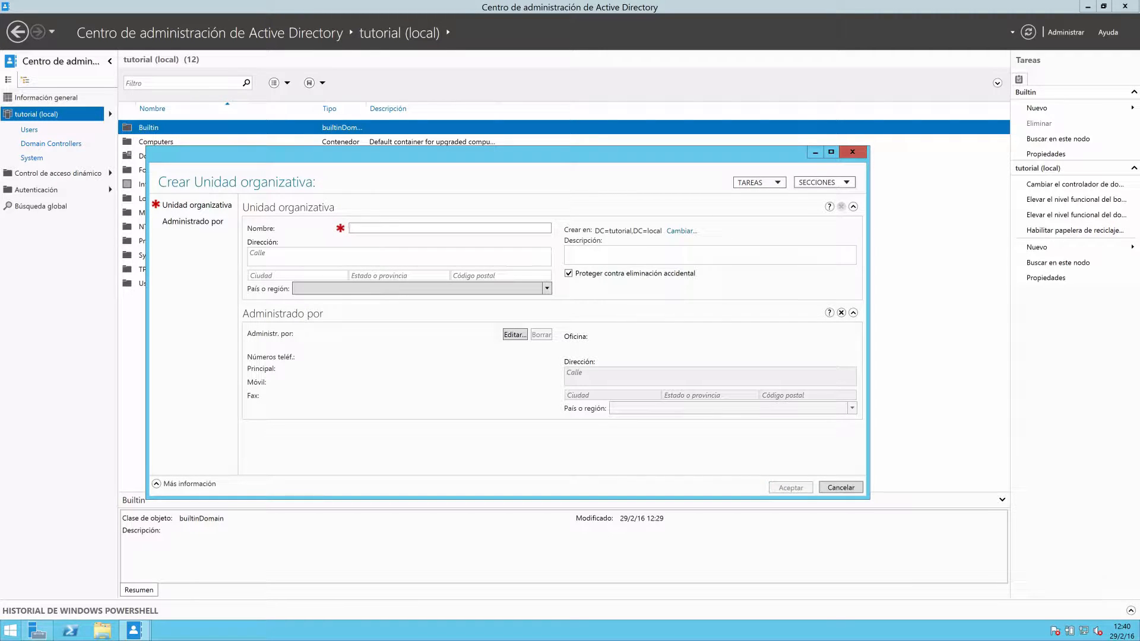
text(UOTutorial)
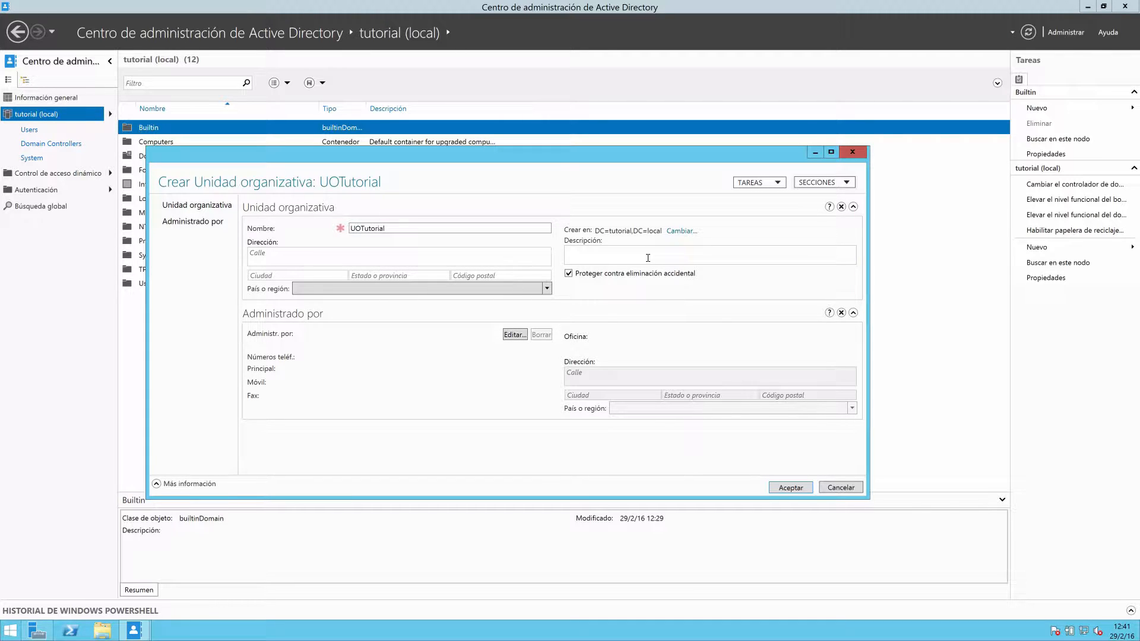
click(571, 274)
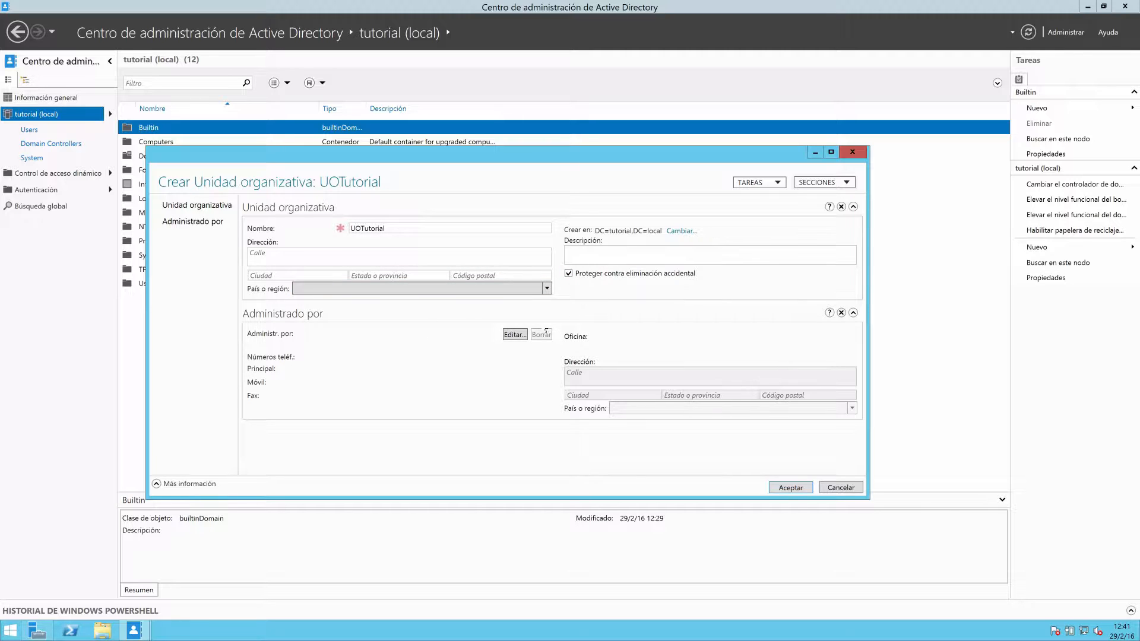
click(783, 493)
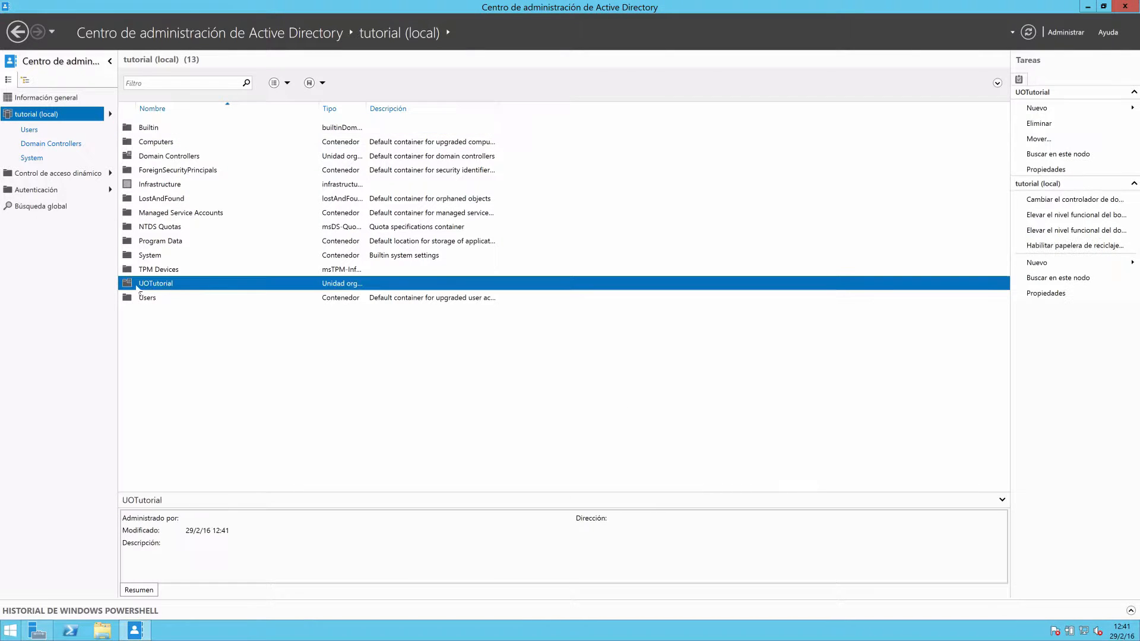
Go into the UOTutorial organizational unit and bring up the form for a new user there.
click(132, 293)
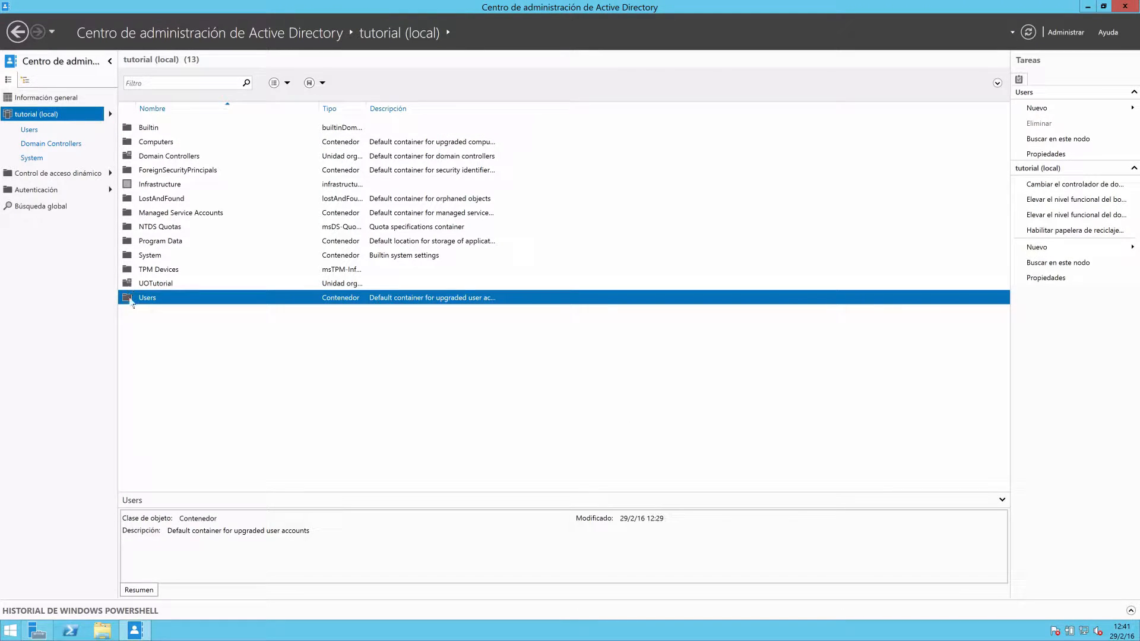
click(167, 285)
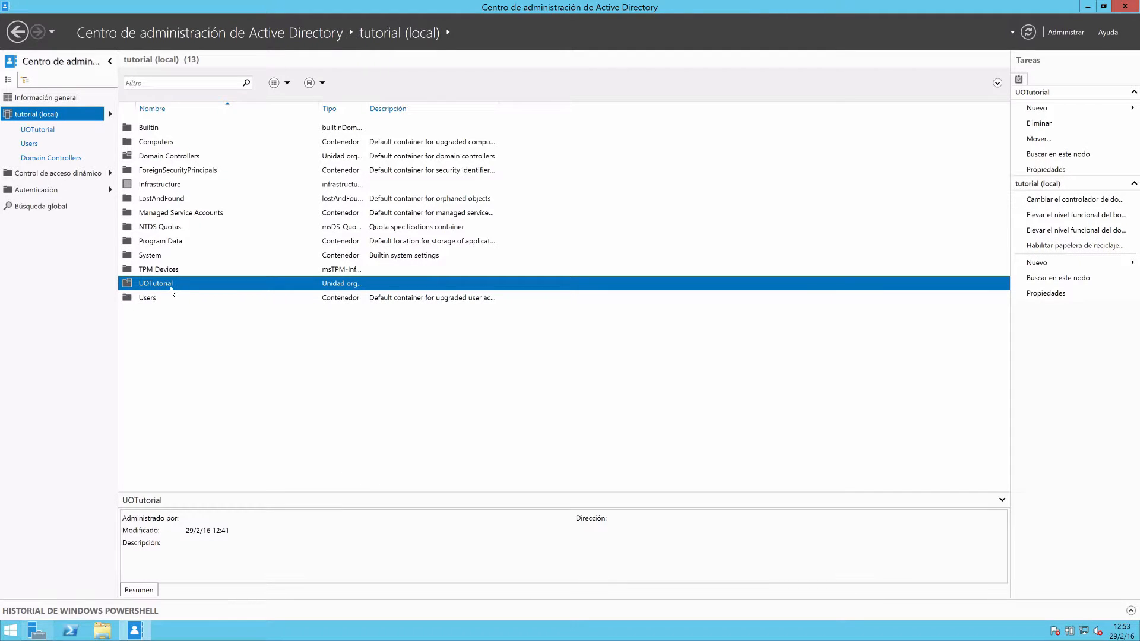
double_click(172, 288)
right_click(188, 224)
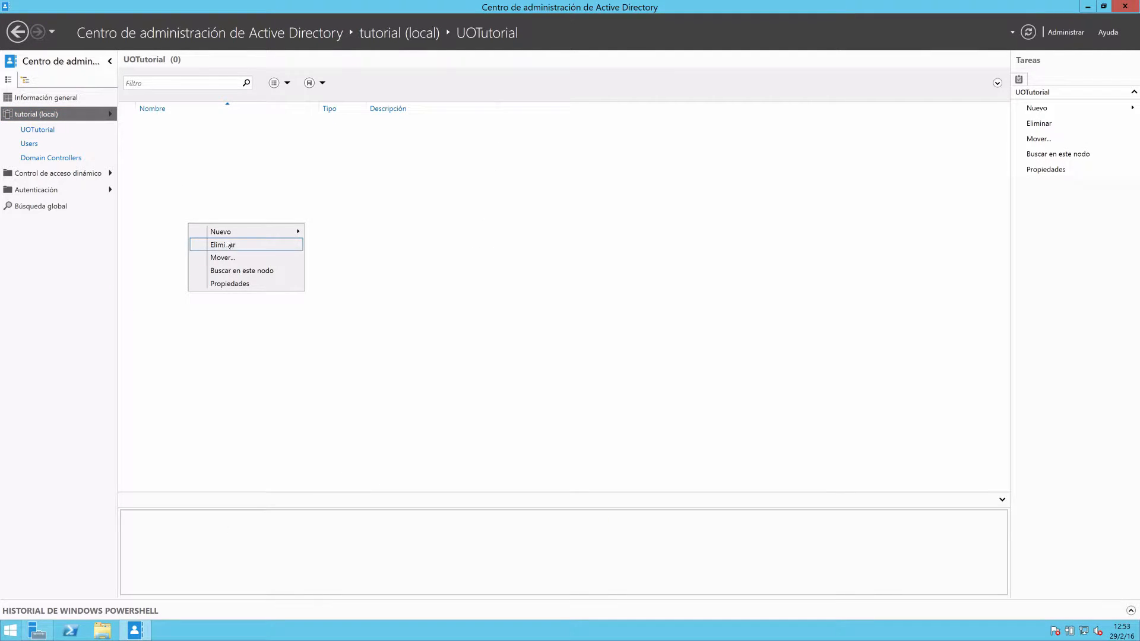
mouse_move(233, 233)
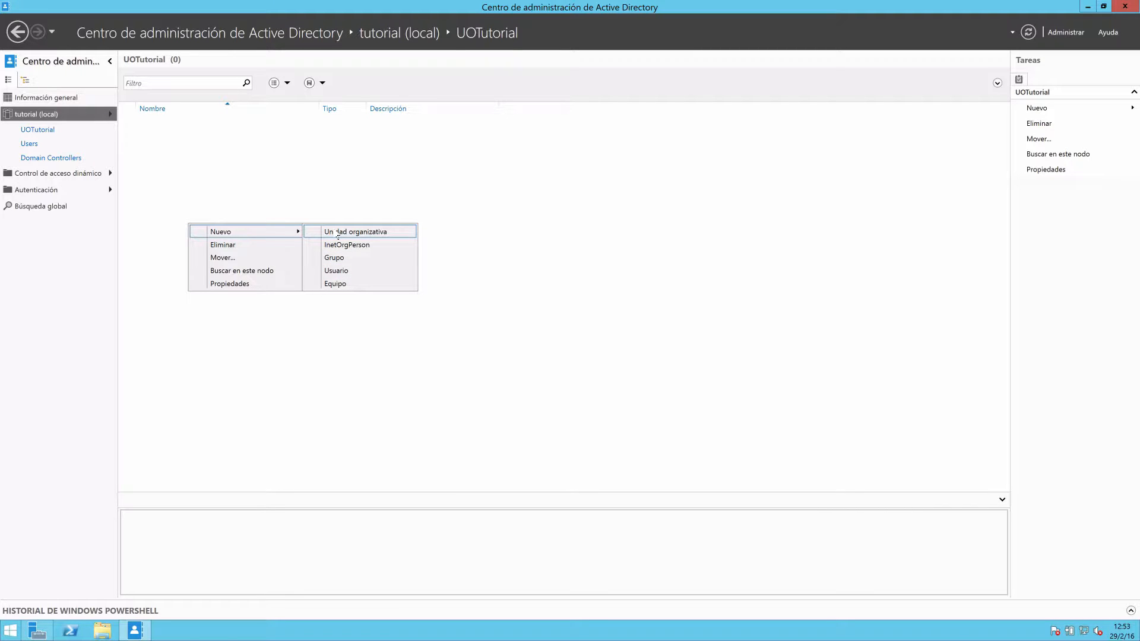
click(350, 276)
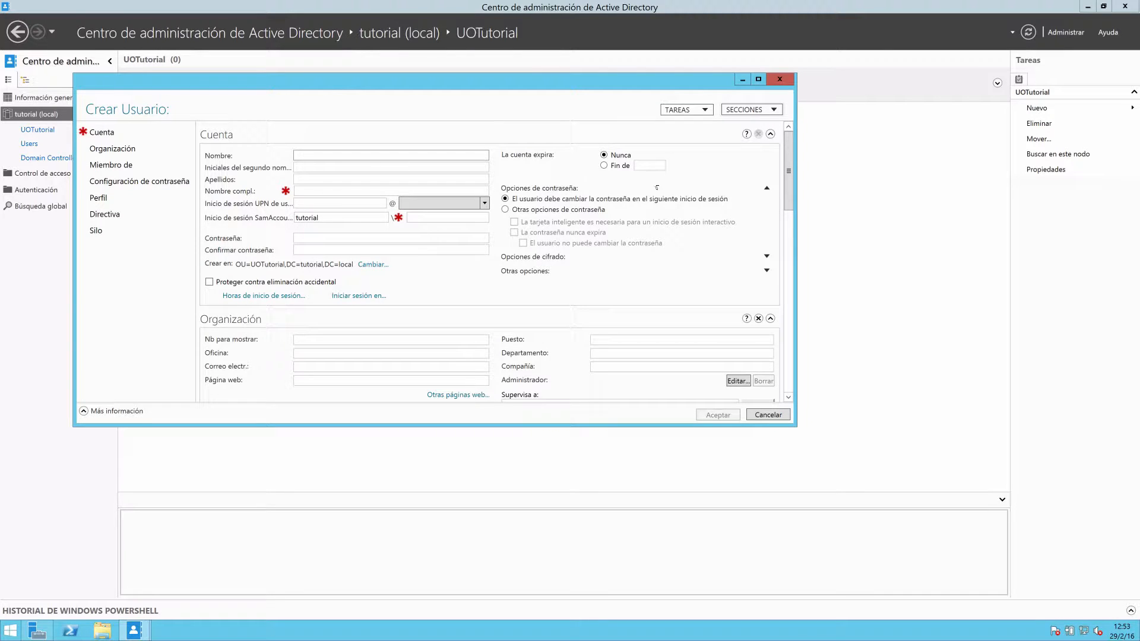
Examine the new user form's organization, group membership, password settings, profile and policy sections, and close it without creating a user.
scroll(784, 166, down, 2)
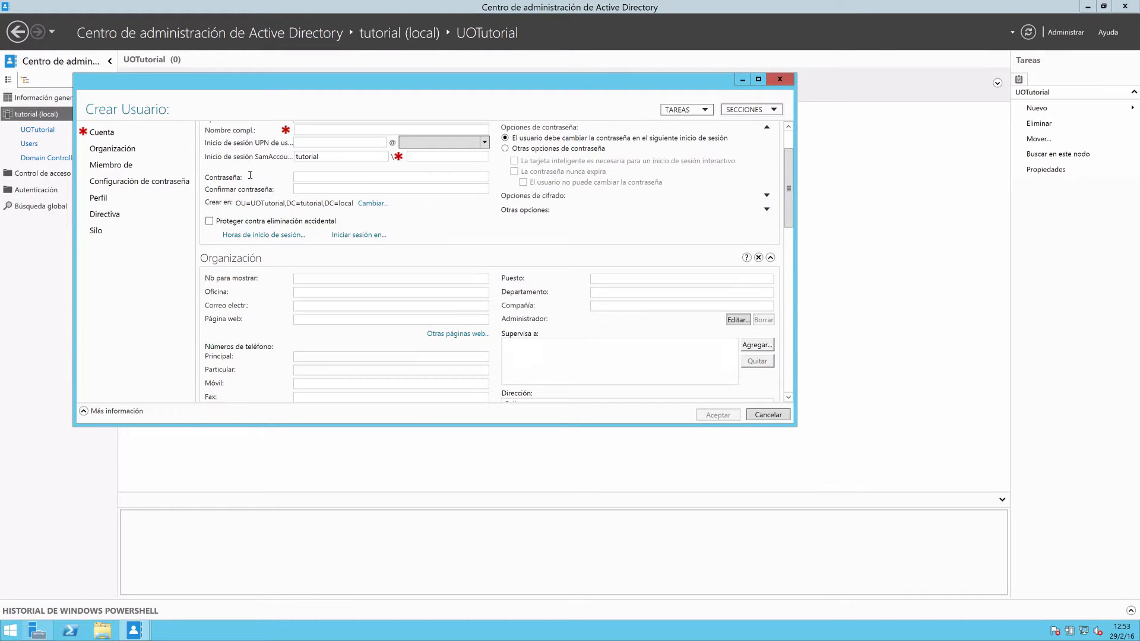
click(111, 165)
click(139, 181)
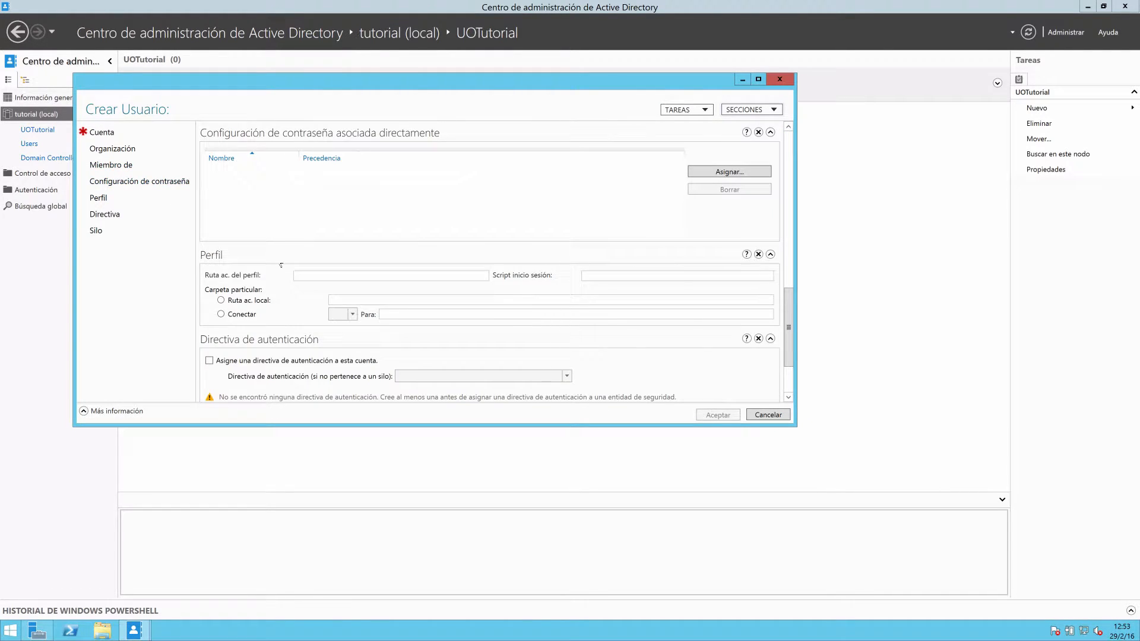
click(109, 218)
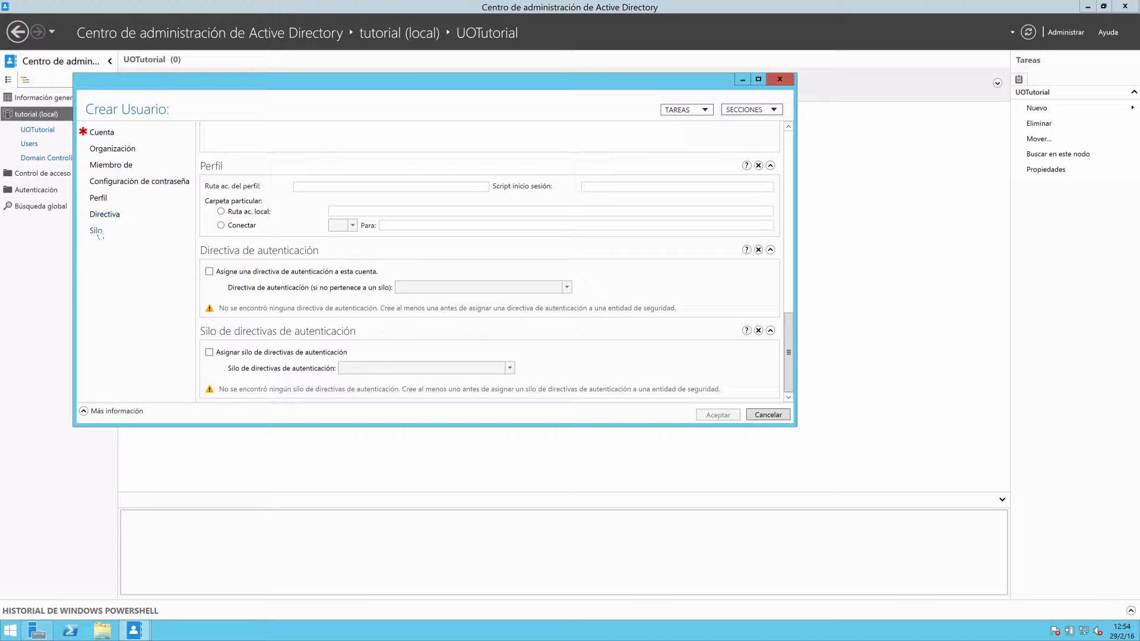
click(110, 164)
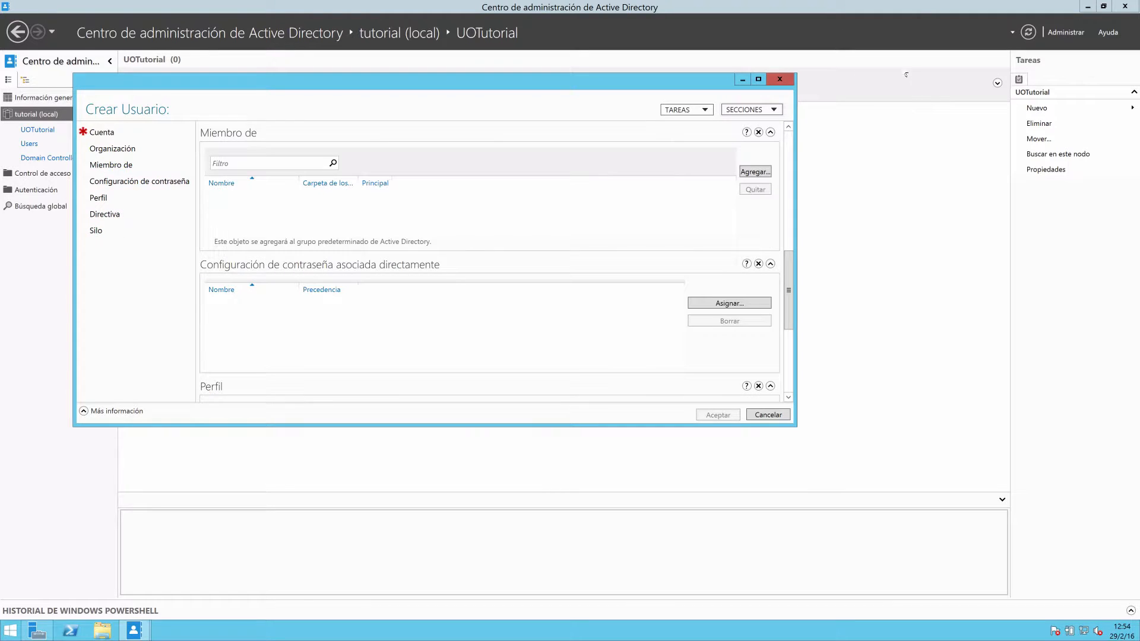
click(779, 79)
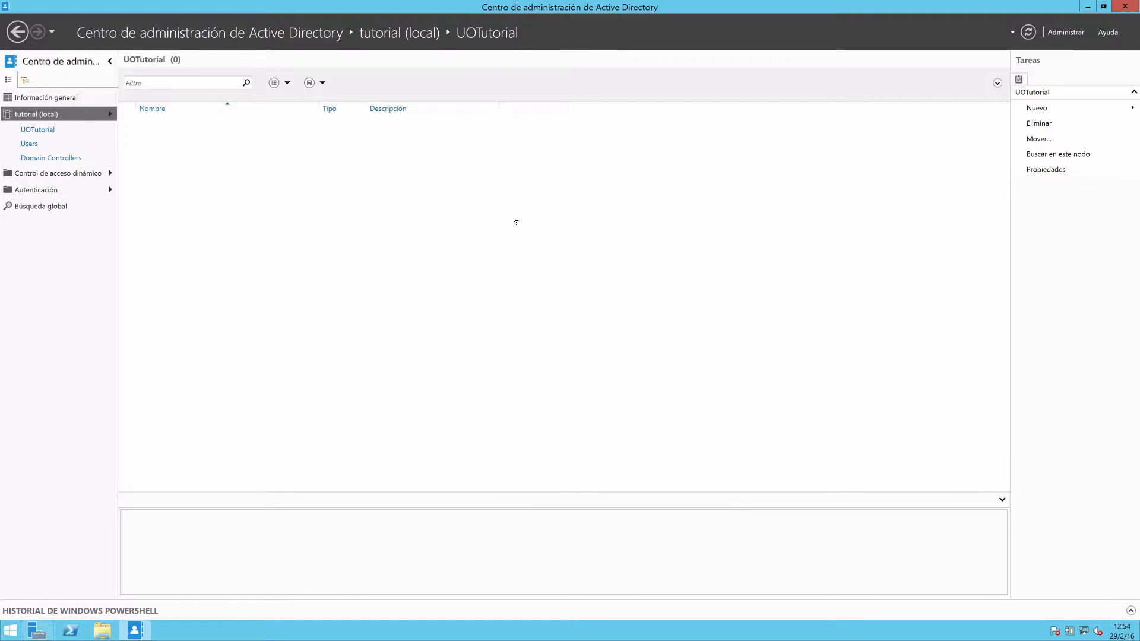
Switch to Server Manager and launch Active Directory Users and Computers in a maximized window with a widened console tree.
click(1073, 32)
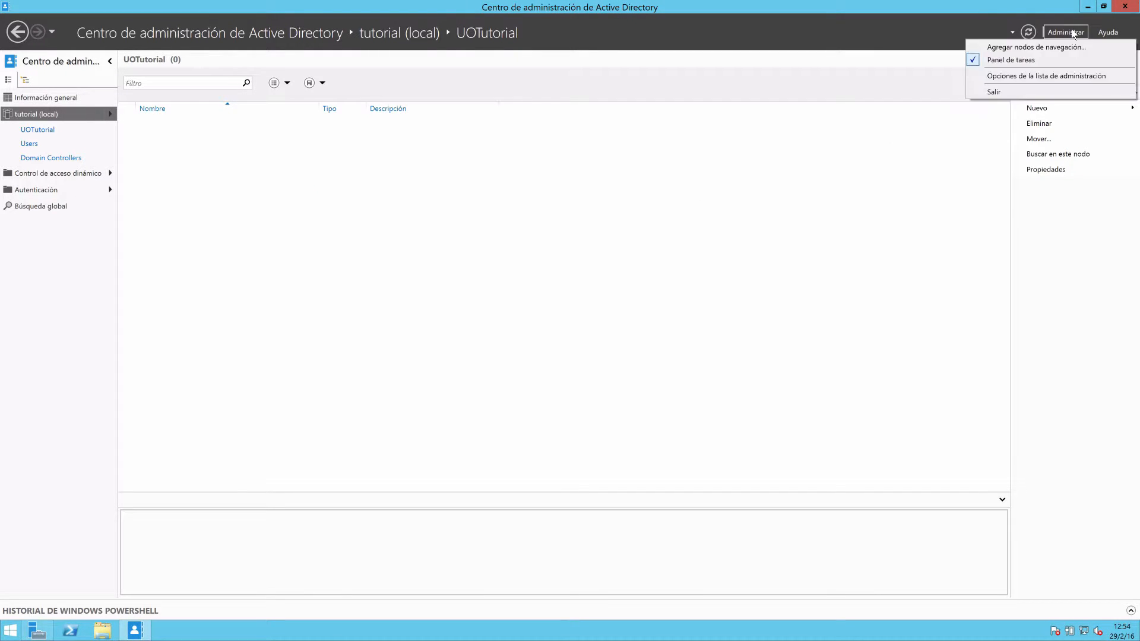
click(1071, 34)
click(1089, 8)
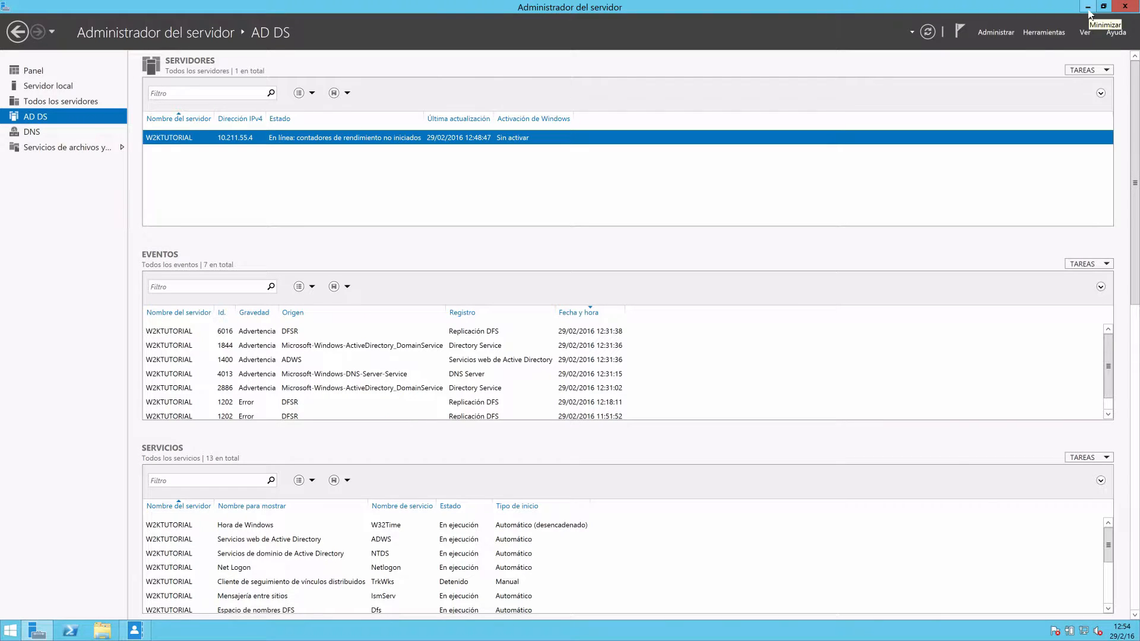
click(1043, 33)
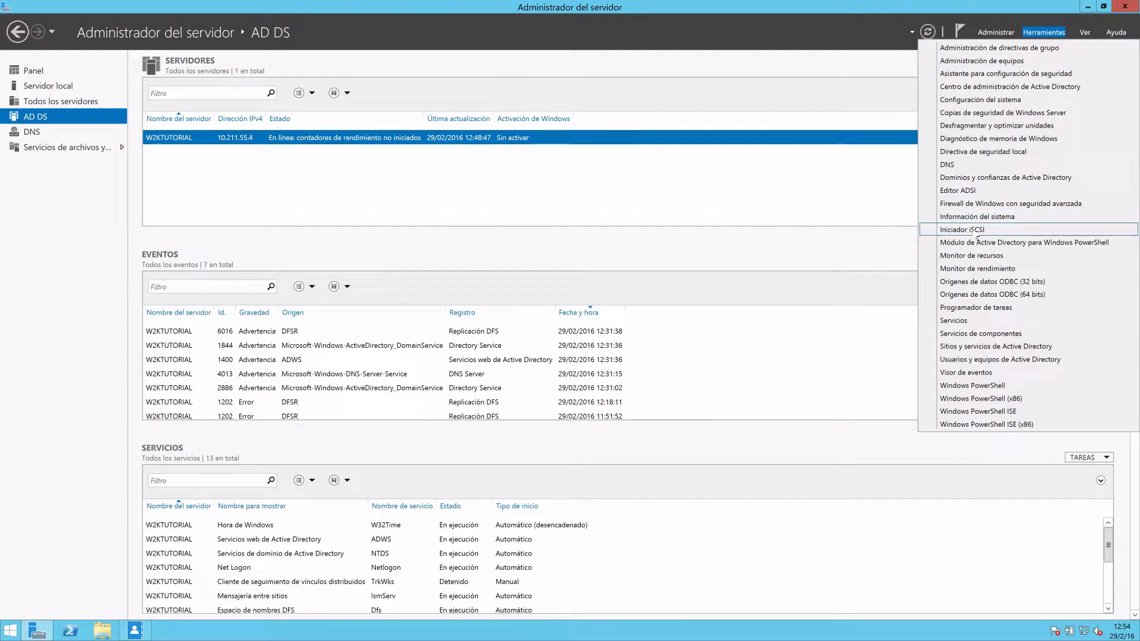
click(990, 360)
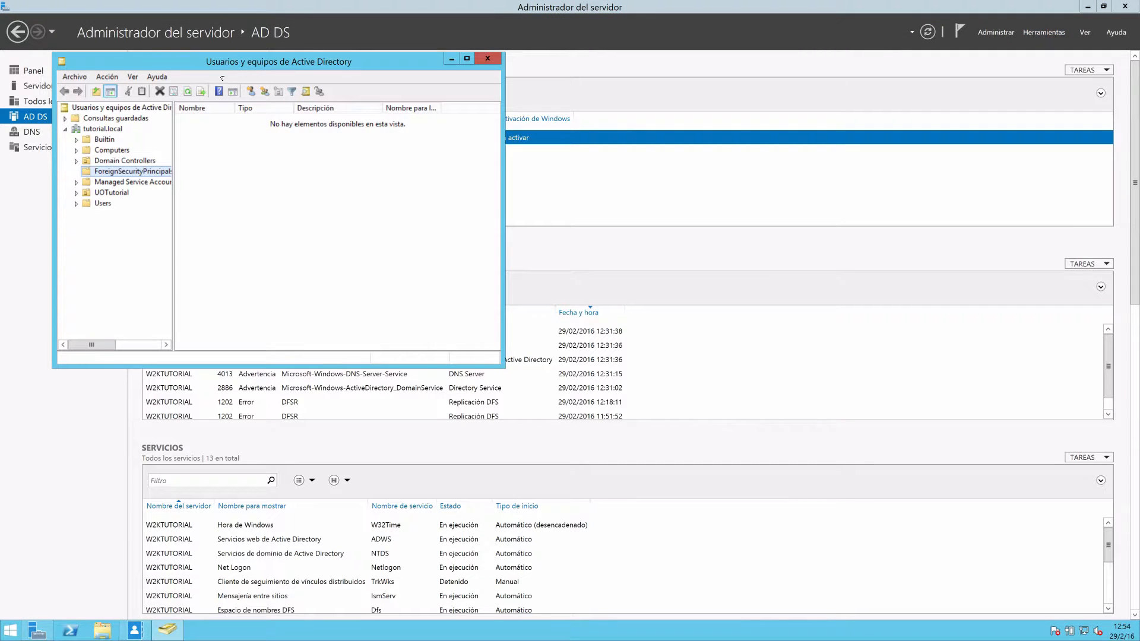
click(466, 58)
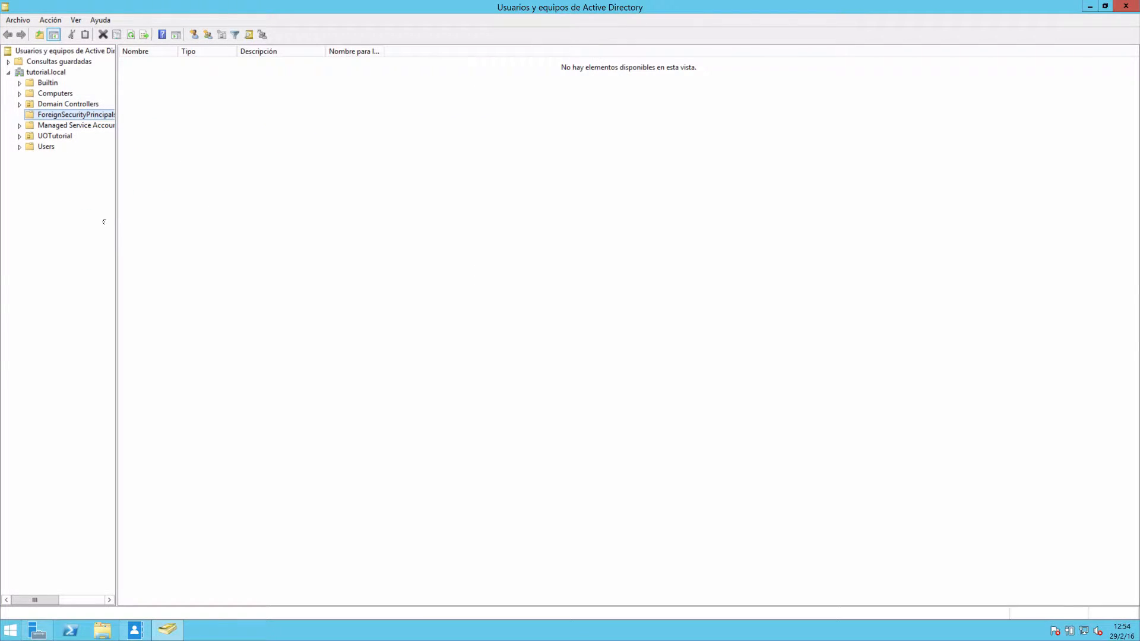
drag(117, 211, 264, 223)
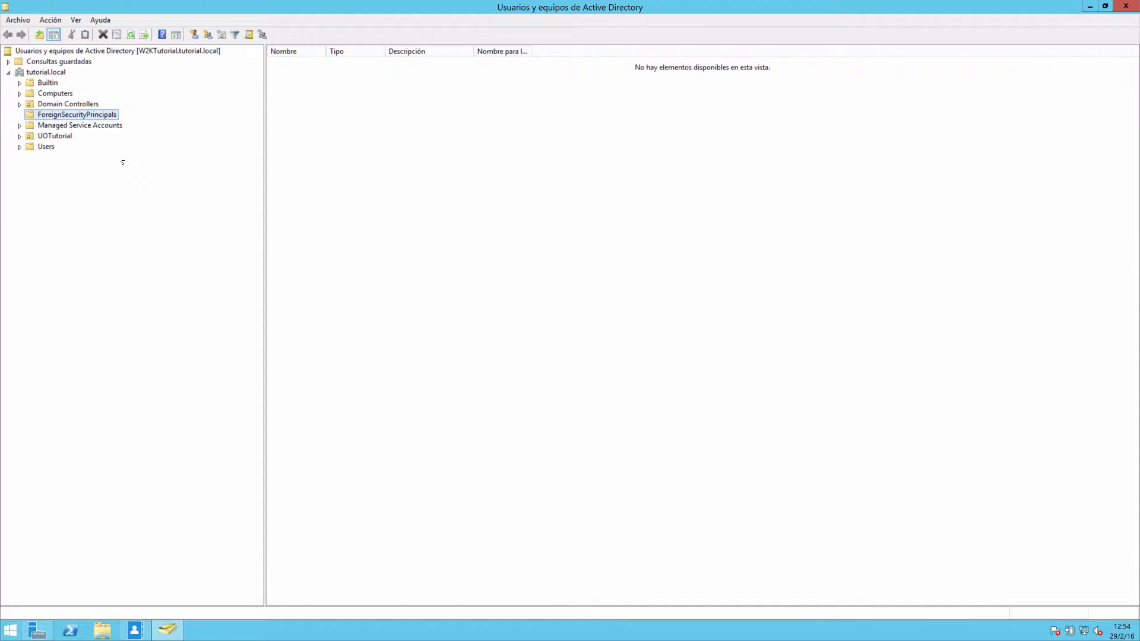
Start a new user in the UOTutorial organizational unit with first name and logon name usuario1 in the tutorial.local domain.
click(53, 136)
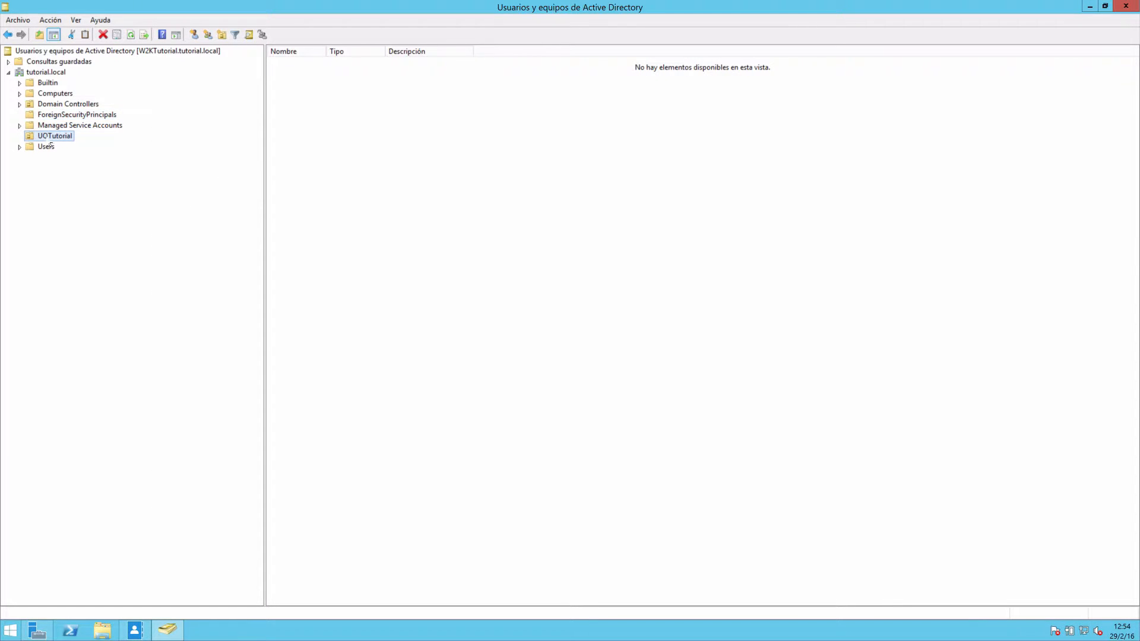
click(368, 131)
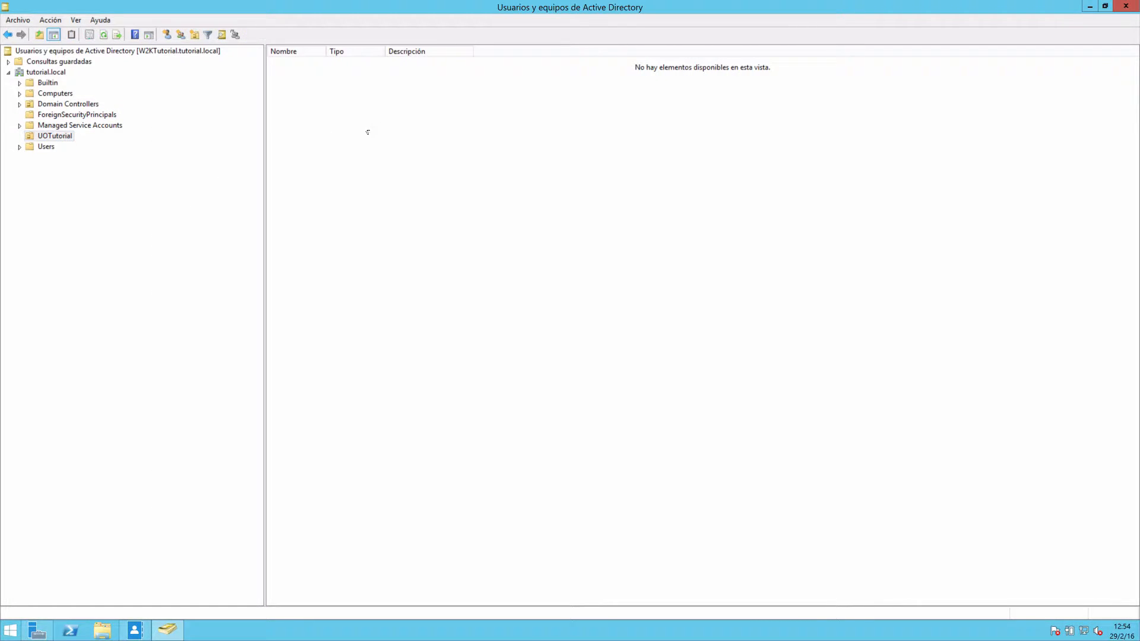
right_click(356, 123)
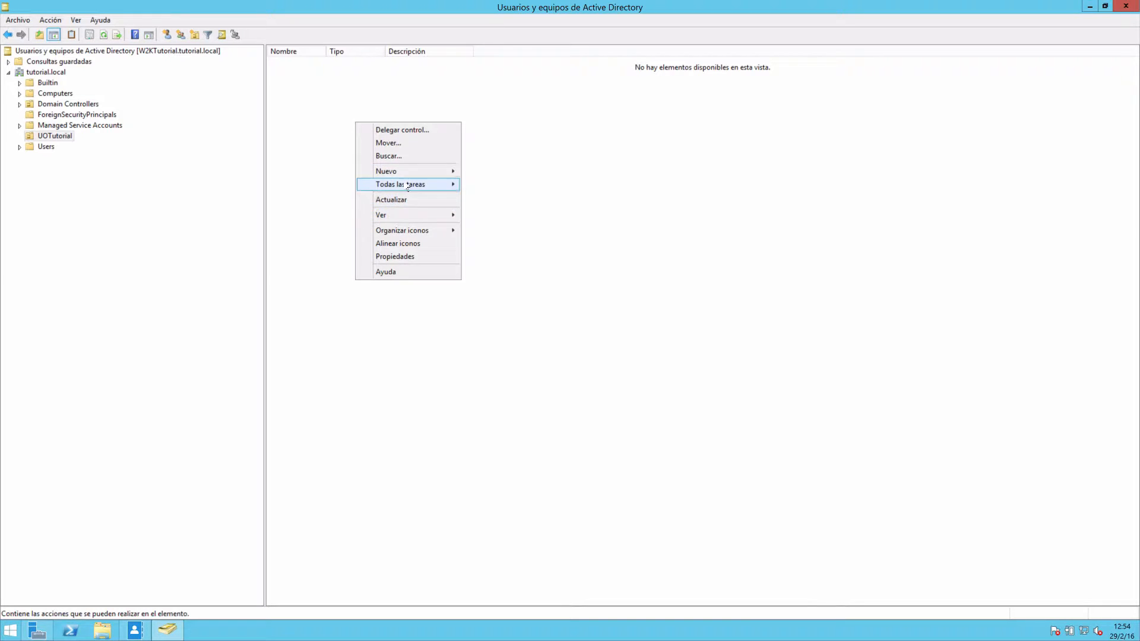
mouse_move(405, 177)
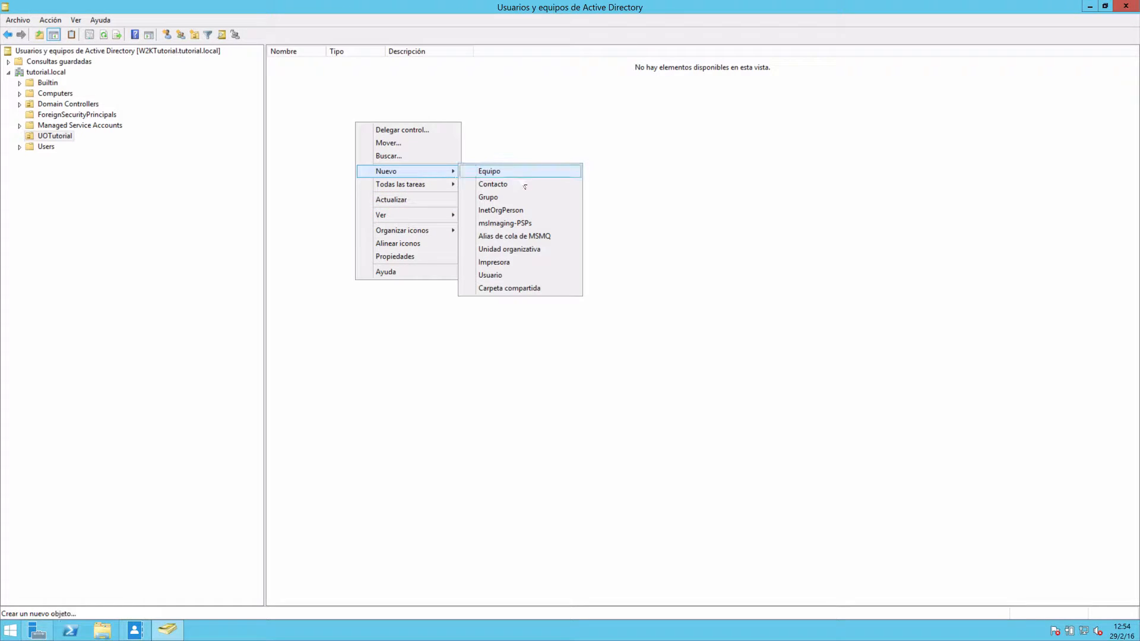
click(514, 282)
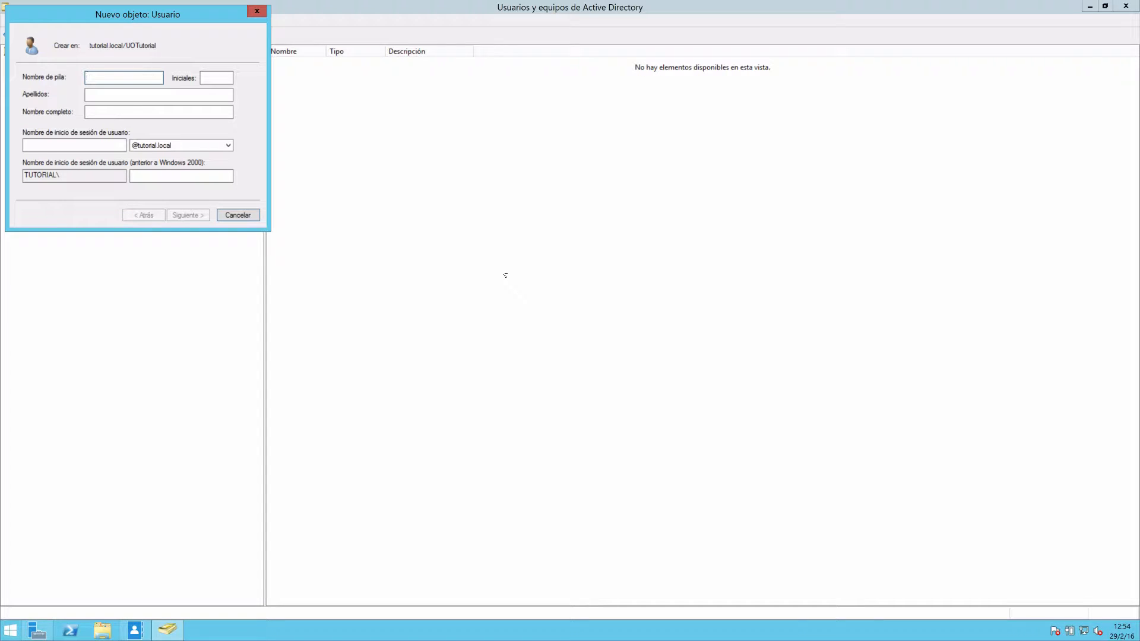
text(usuario1)
key(Tab)
key(Tab)
key(Tab)
text(usuario1)
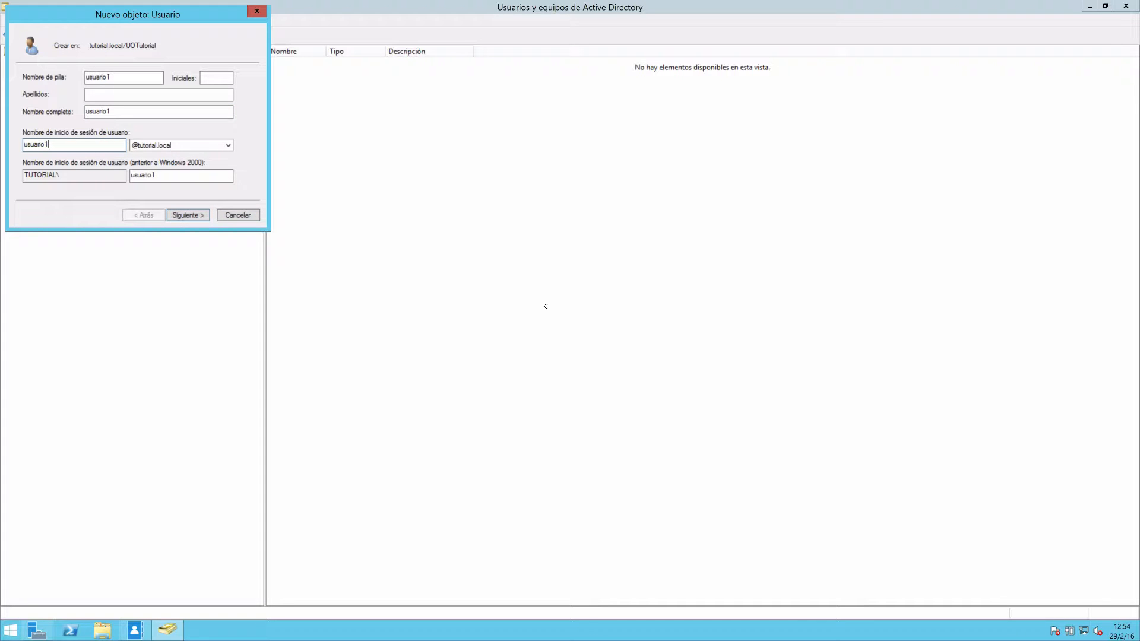
click(196, 216)
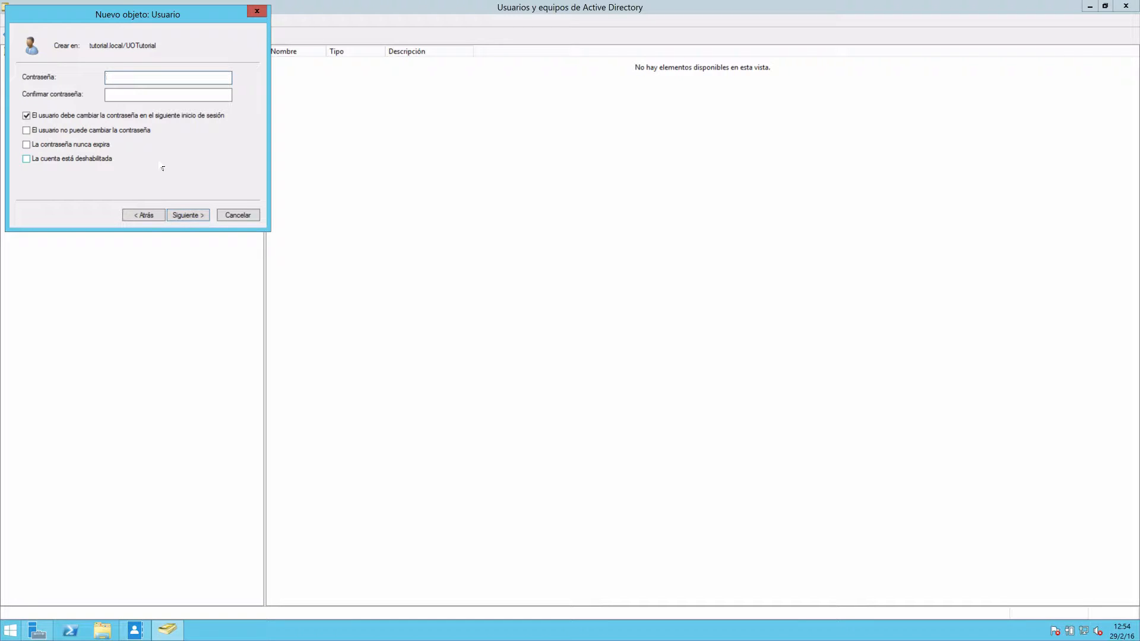
Enter the account password for usuario1 and repeat it in the confirmation field.
text(••••••••••••••••)
key(Tab)
text(••••••••••••••••)
Turn off the forced password change, forbid the user from changing the password, set it never to expire, and create the user.
click(30, 118)
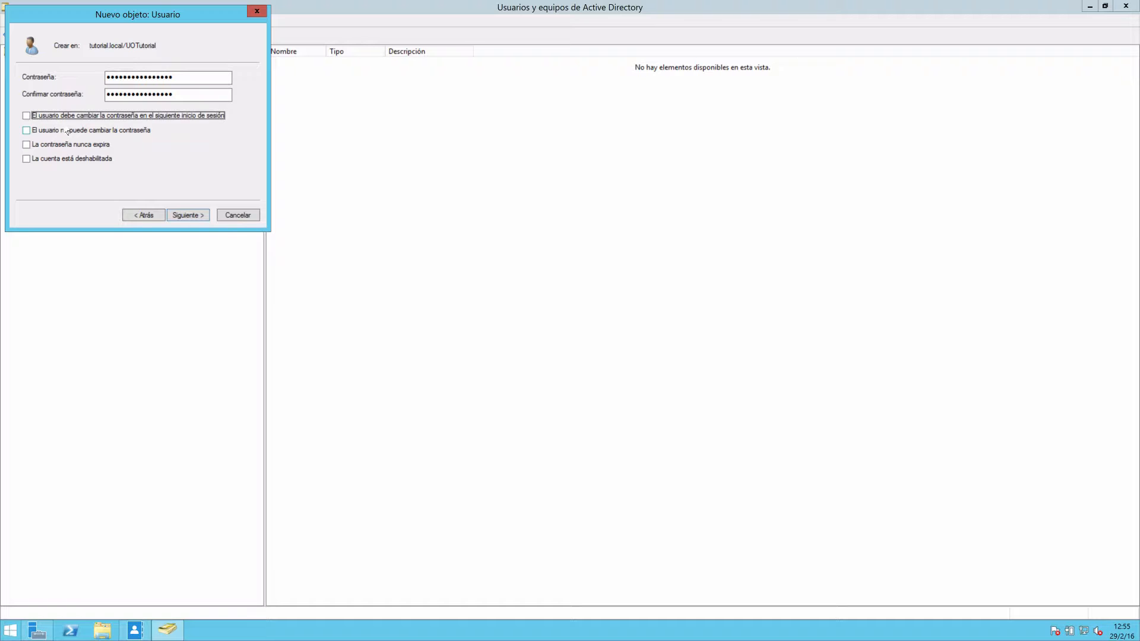
click(47, 130)
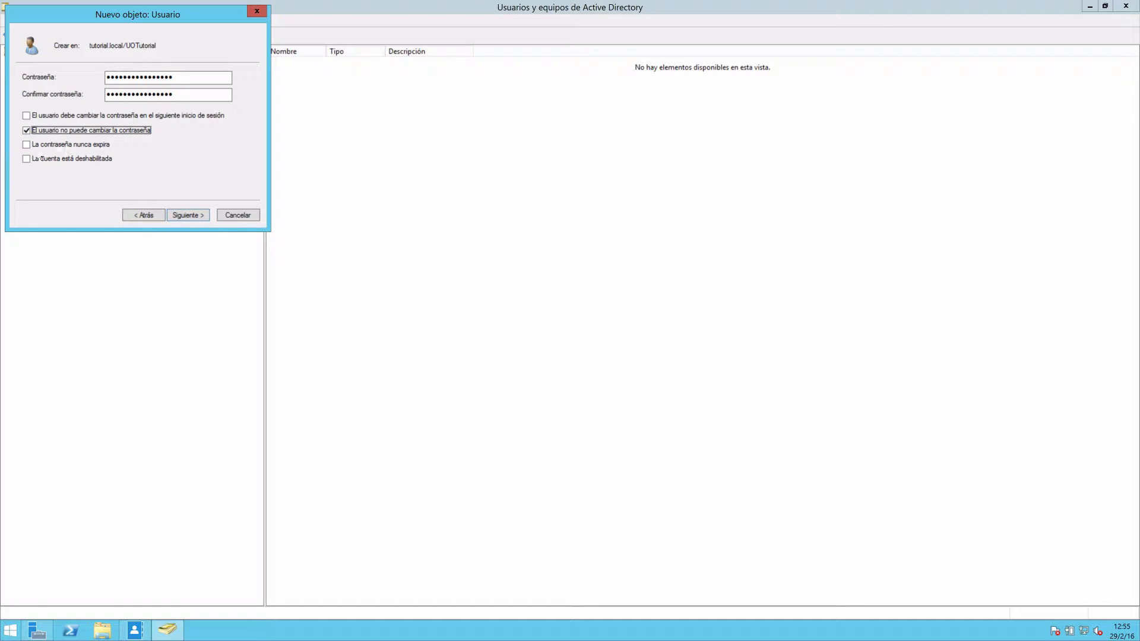
click(34, 144)
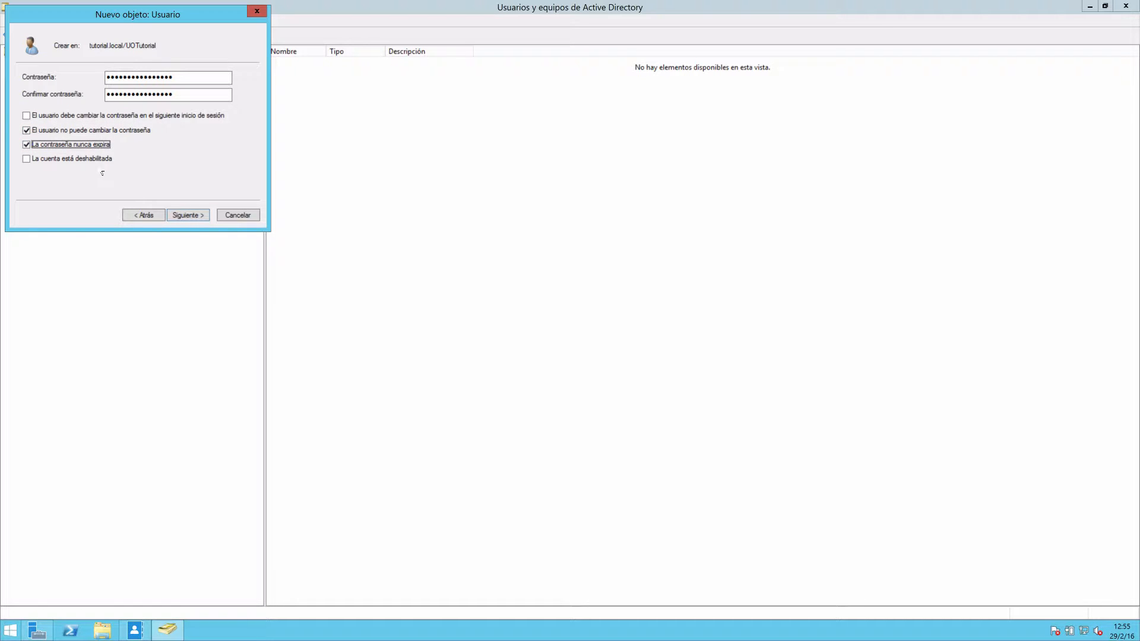
click(184, 215)
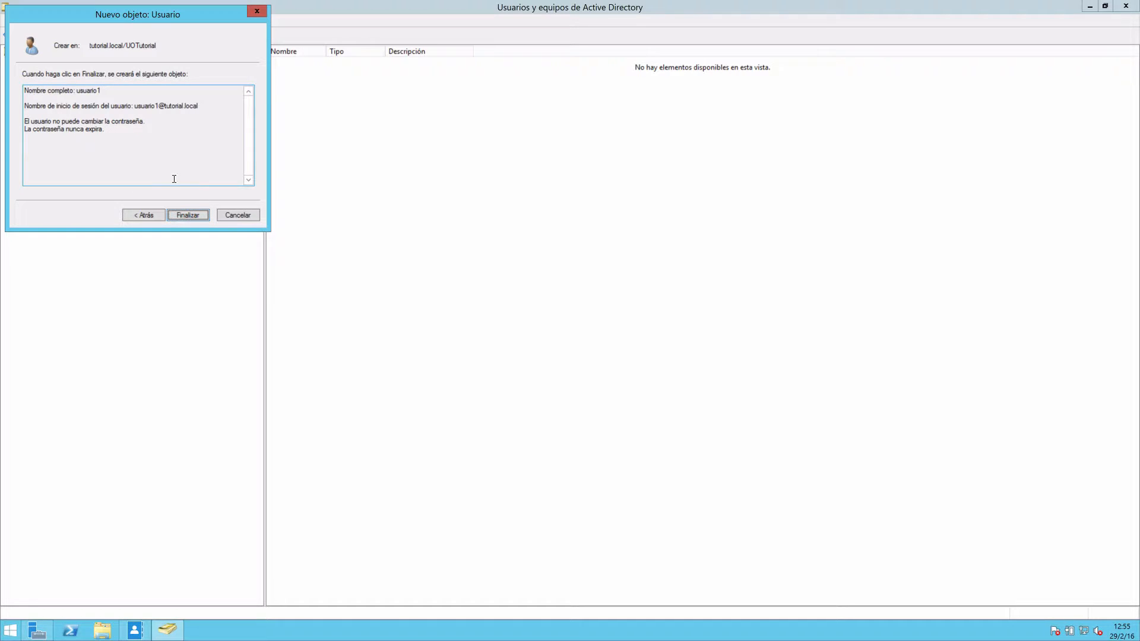
click(187, 219)
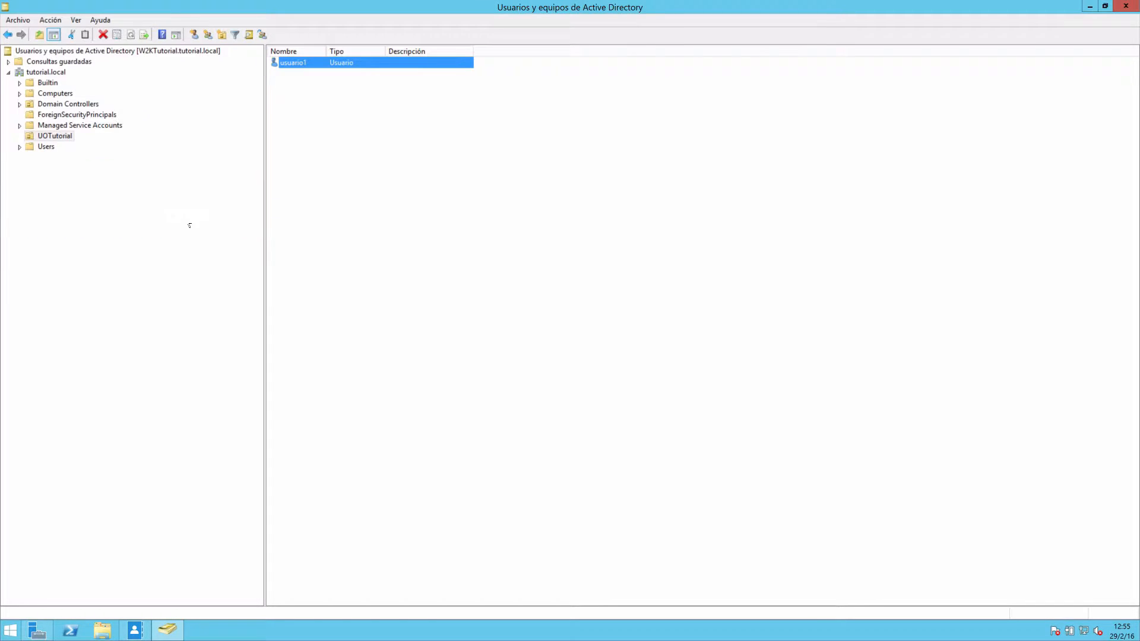
Bring up the form for a new group in the UOTutorial organizational unit.
click(297, 135)
right_click(293, 129)
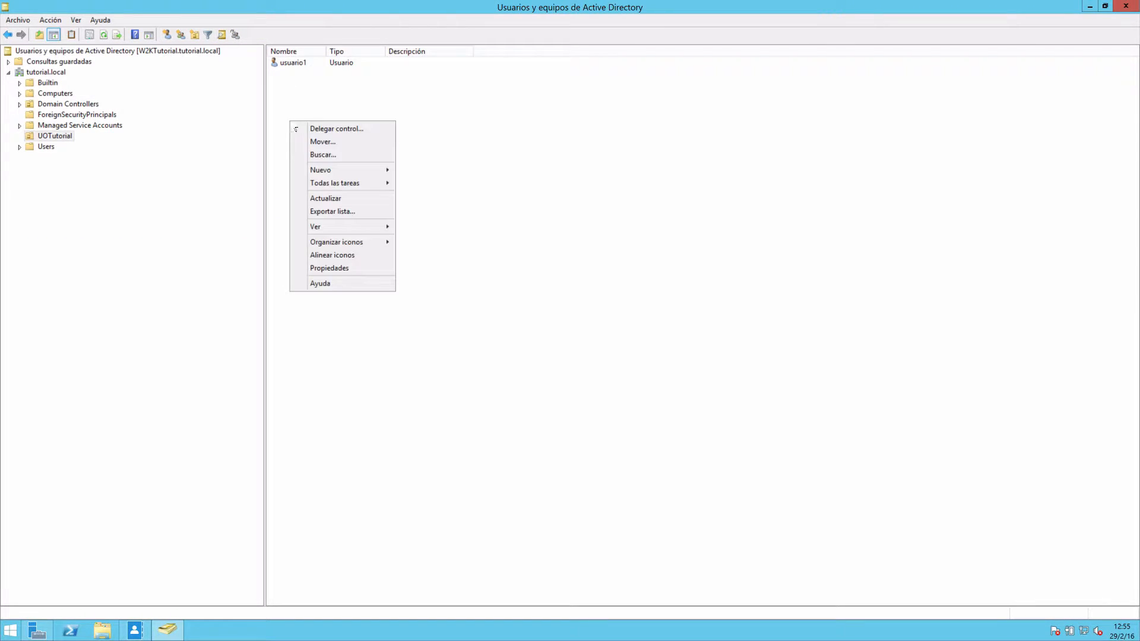
mouse_move(356, 170)
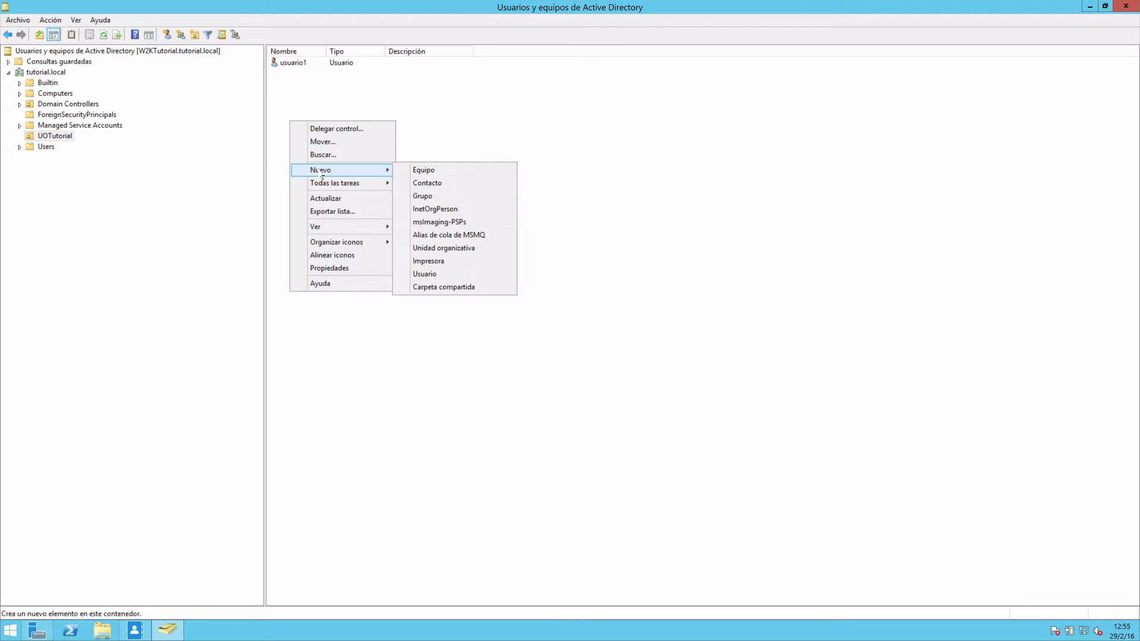
click(466, 203)
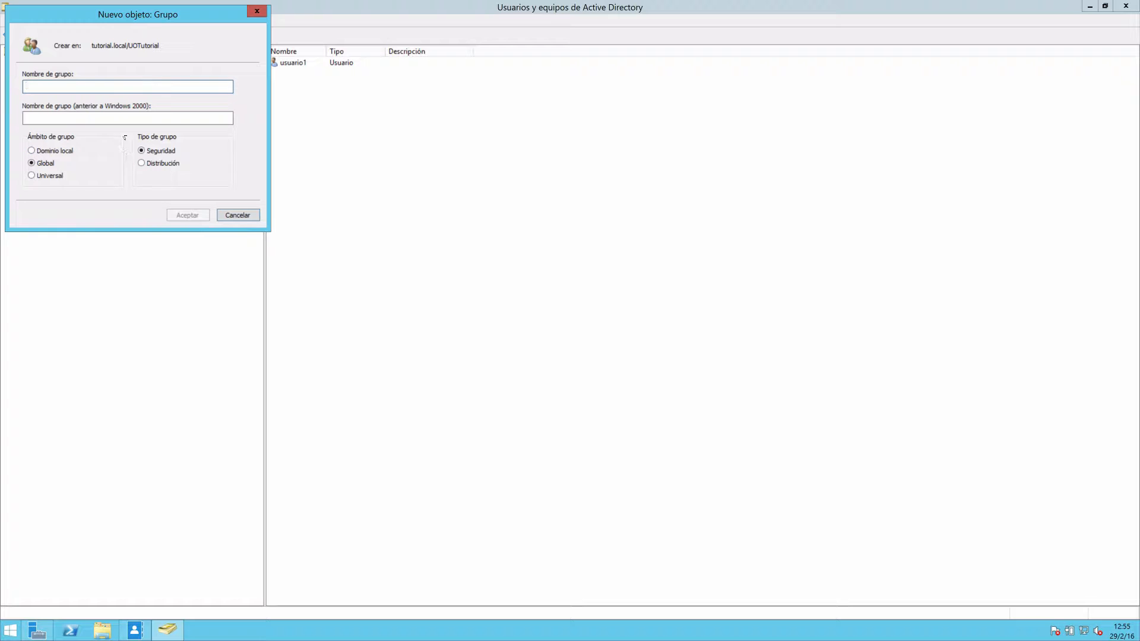
Examine the new group form's domain local, global and universal scopes and its security and distribution types.
click(33, 151)
click(33, 176)
click(35, 151)
click(149, 162)
click(148, 152)
click(38, 171)
click(32, 162)
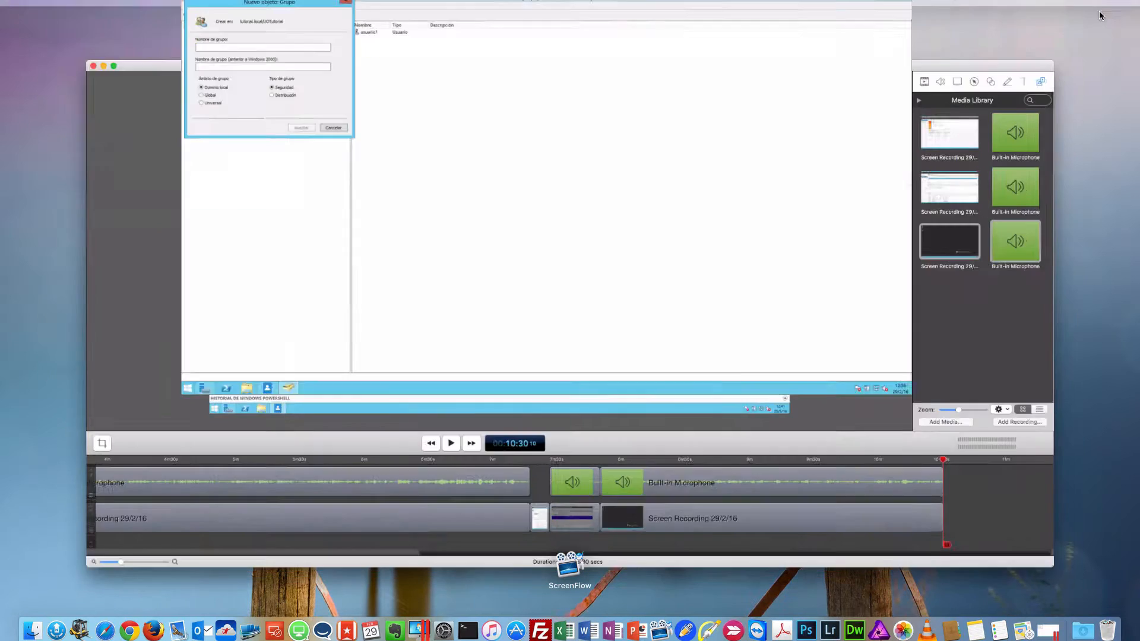
Switch to Notability and create a new note under Tutoriales with the pencil ready for drawing.
key(ctrl+Up)
click(523, 47)
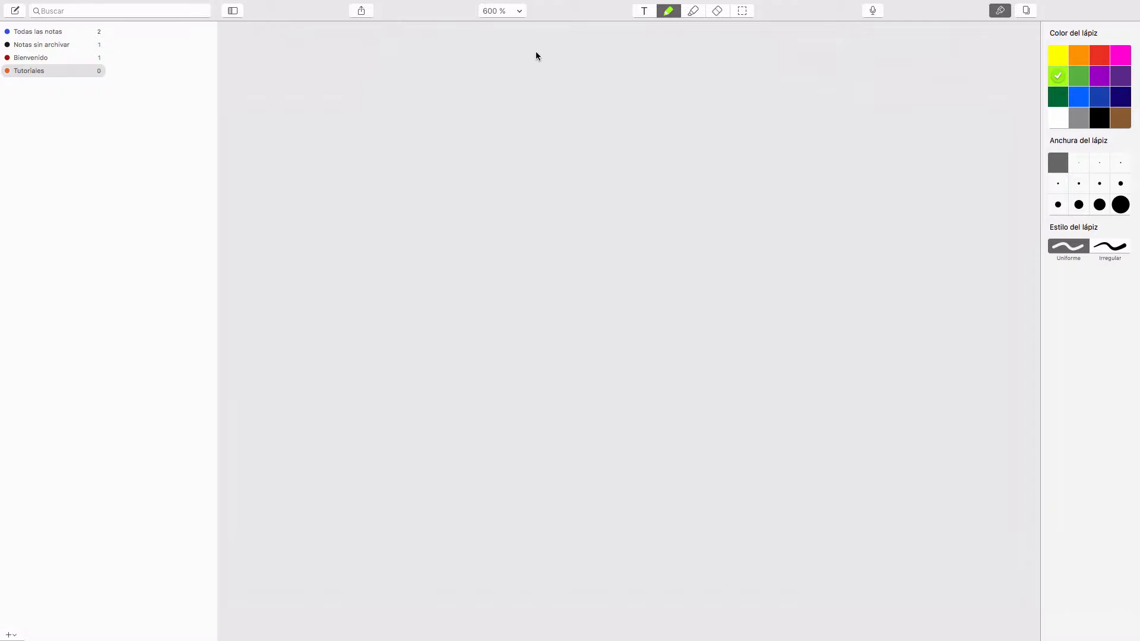
click(16, 11)
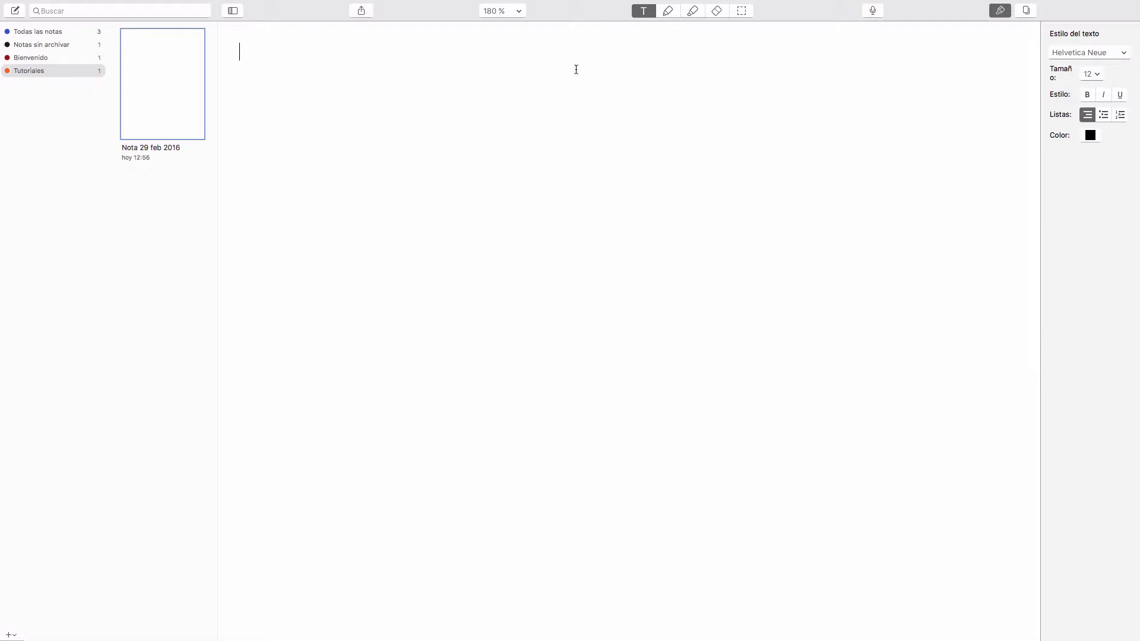
click(667, 12)
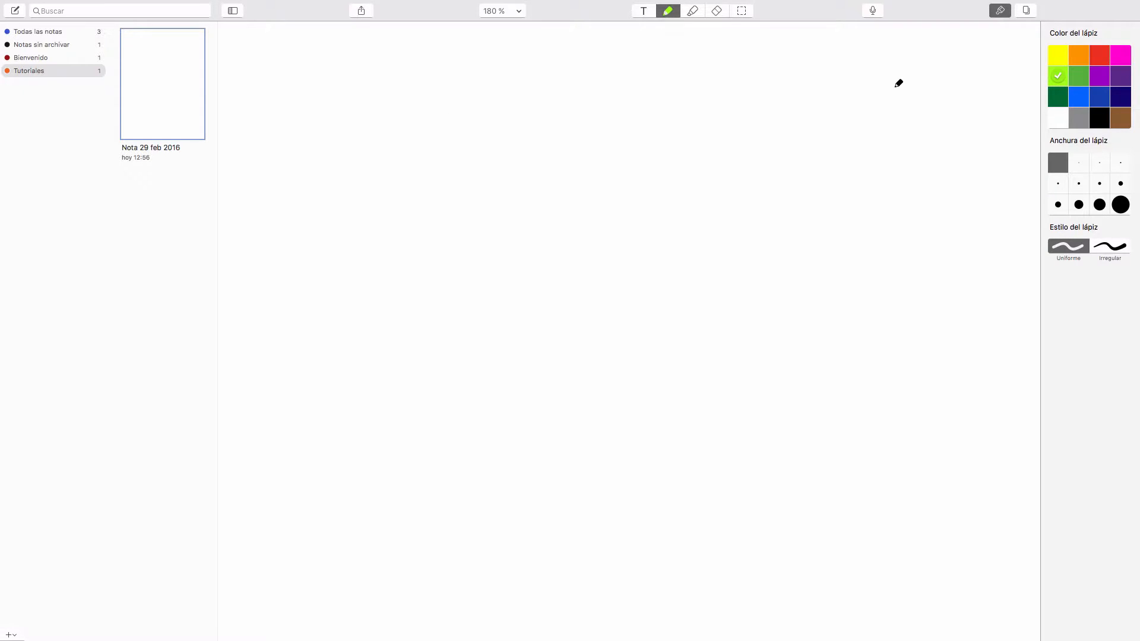
Handwrite the letters IGDLA in black near the top of the note.
click(1099, 119)
mouse_move(294, 1)
mouse_move(425, 46)
mouse_down()
mouse_move(424, 69)
mouse_move(544, 67)
mouse_up()
drag(527, 62, 541, 62)
drag(455, 58, 457, 77)
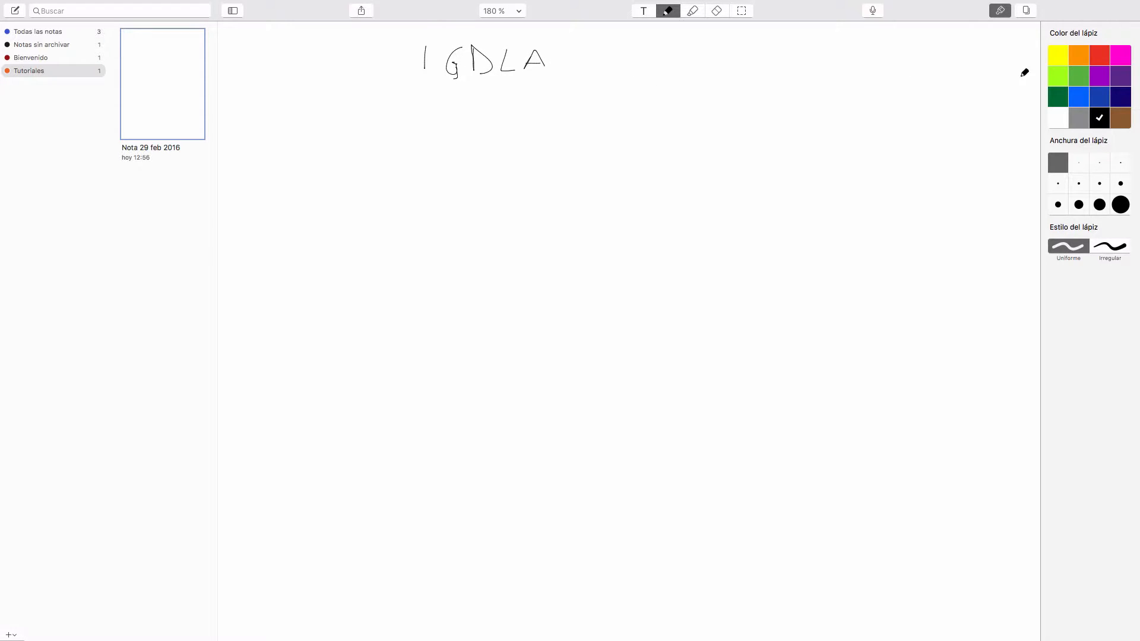
In red, circle the I and link it to the word Identidades, branching into Usuarios and Equipos.
click(1099, 55)
drag(422, 37, 425, 35)
mouse_move(404, 87)
mouse_down()
mouse_move(381, 157)
mouse_move(390, 164)
mouse_move(437, 165)
mouse_move(452, 143)
mouse_move(484, 155)
mouse_move(498, 136)
mouse_move(517, 167)
mouse_up()
mouse_move(564, 118)
mouse_down()
mouse_move(600, 133)
mouse_move(651, 133)
mouse_up()
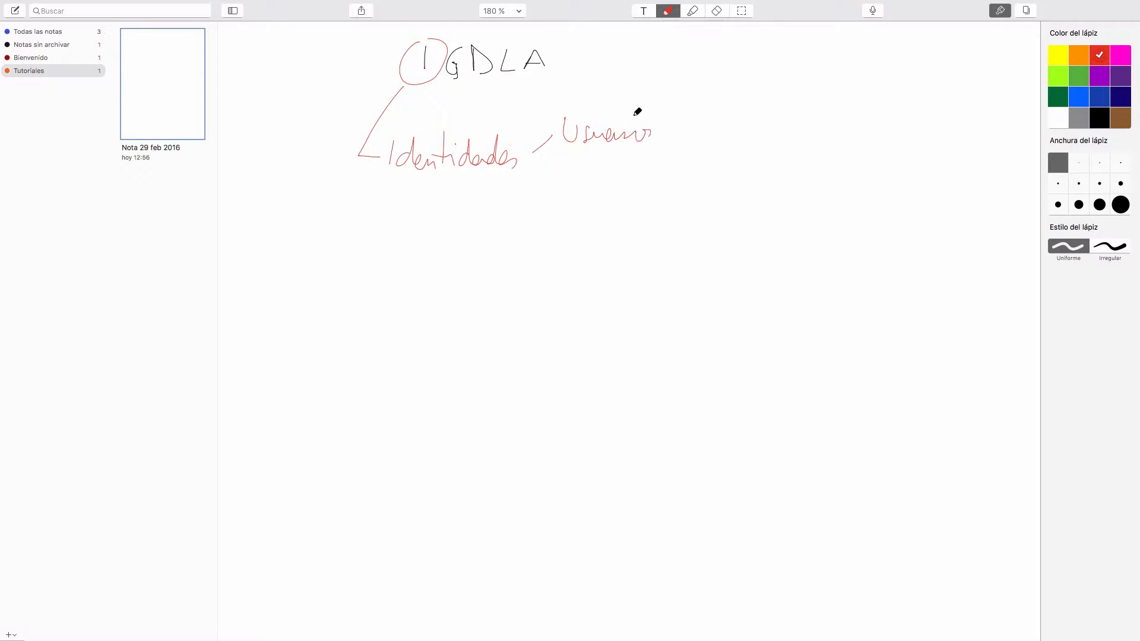
drag(538, 165, 665, 175)
Circle the G, link it to Grupos globales, and draw an arrow to that line from Usuarios and Equipos.
mouse_move(465, 39)
mouse_down()
mouse_move(461, 89)
mouse_move(357, 176)
mouse_move(369, 222)
mouse_move(407, 214)
mouse_move(561, 229)
mouse_up()
drag(563, 221, 581, 221)
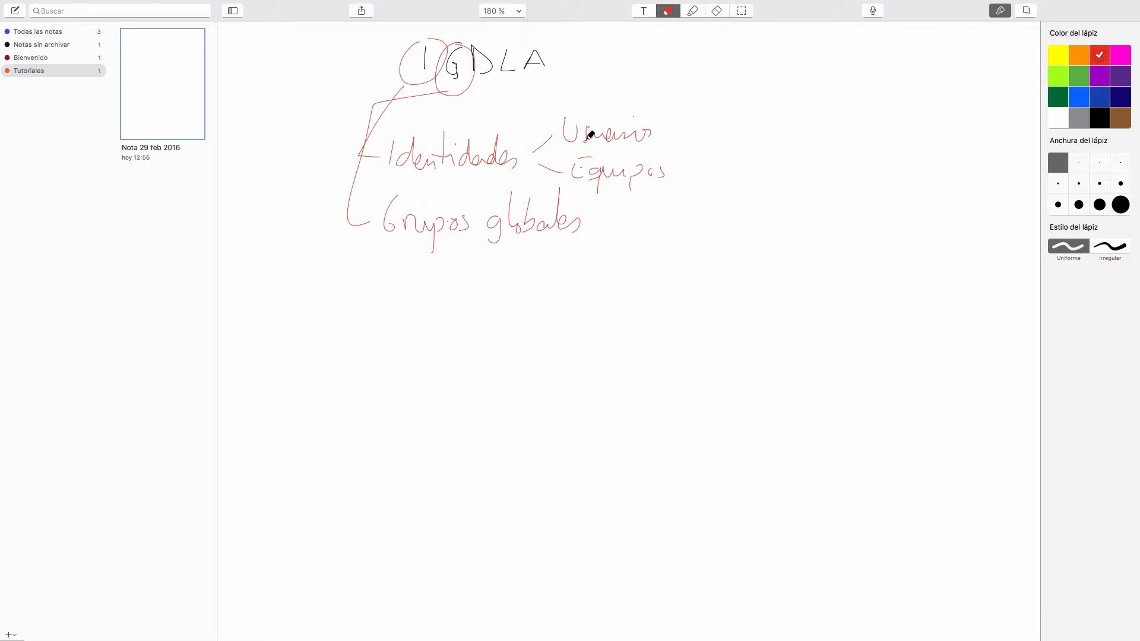
mouse_move(561, 118)
mouse_down()
mouse_move(567, 171)
mouse_move(570, 161)
mouse_move(557, 192)
mouse_move(488, 176)
mouse_move(475, 189)
mouse_move(485, 200)
mouse_up()
Circle DL and A, link them to dominio local and Listas de acceso lines, and connect the underlined Grupos globales to dominio local.
mouse_move(509, 44)
mouse_down()
mouse_move(489, 28)
mouse_move(486, 89)
mouse_move(518, 37)
mouse_up()
mouse_move(467, 90)
mouse_down()
mouse_move(377, 107)
mouse_move(381, 269)
mouse_move(496, 259)
mouse_move(586, 278)
mouse_up()
drag(590, 268, 611, 278)
drag(617, 268, 631, 277)
drag(633, 277, 638, 247)
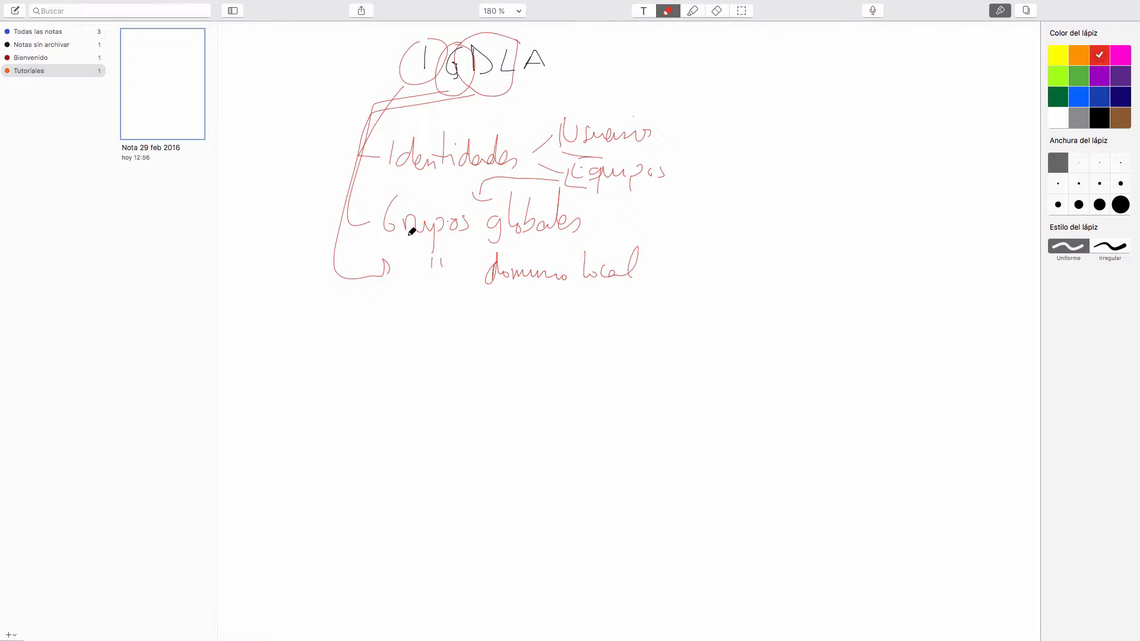
mouse_move(413, 240)
mouse_down()
mouse_move(590, 239)
mouse_move(532, 260)
mouse_up()
mouse_move(540, 38)
mouse_down()
mouse_move(408, 128)
mouse_move(303, 309)
mouse_move(357, 326)
mouse_move(550, 327)
mouse_up()
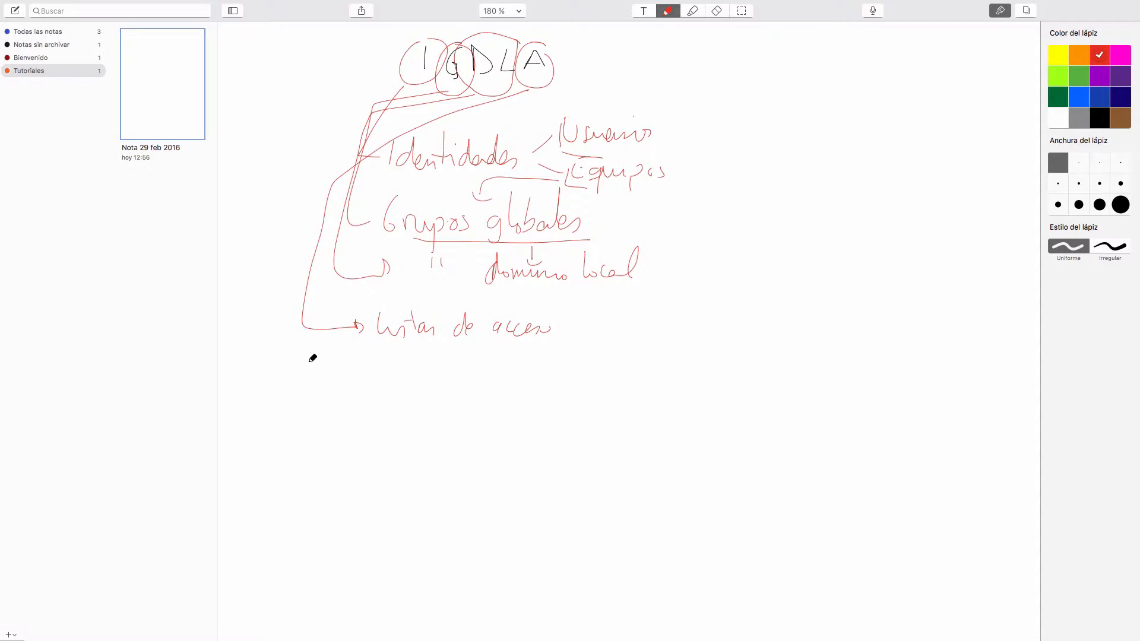
Border off the diagram and write an example beside it: Usuario 1, GR Usuarios, DL Usuarios and a folder labelled Alumnos.
mouse_move(304, 368)
mouse_down()
mouse_move(664, 358)
mouse_move(671, 61)
mouse_move(692, 88)
mouse_move(694, 77)
mouse_move(684, 93)
mouse_move(724, 82)
mouse_move(770, 96)
mouse_up()
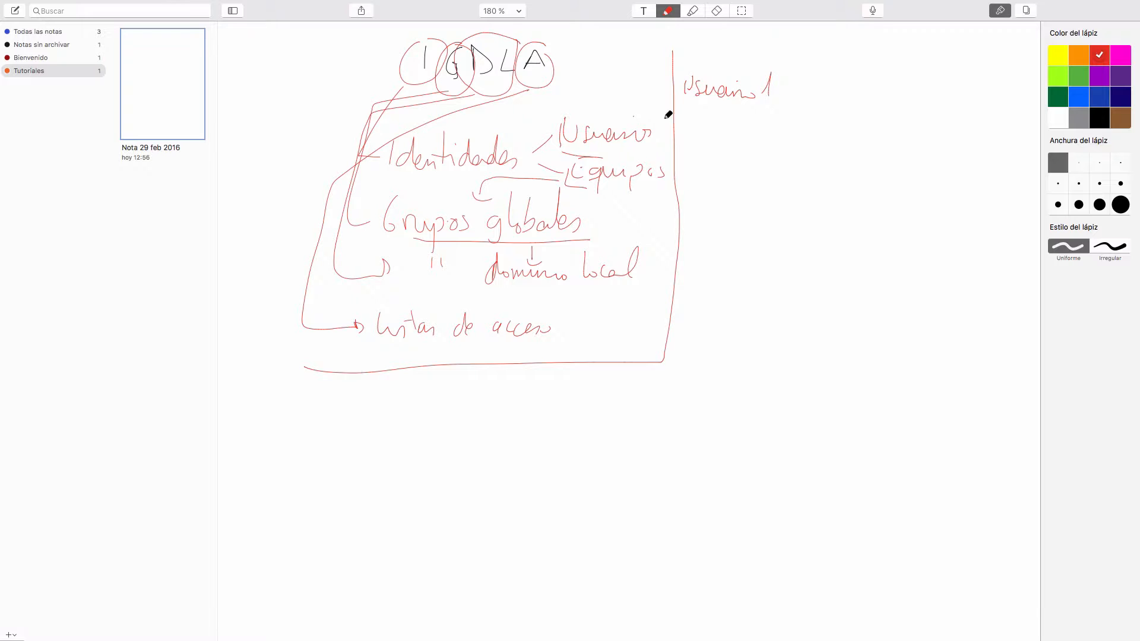
mouse_move(694, 127)
mouse_down()
mouse_move(755, 140)
mouse_move(745, 143)
mouse_move(786, 140)
mouse_move(796, 127)
mouse_move(810, 147)
mouse_up()
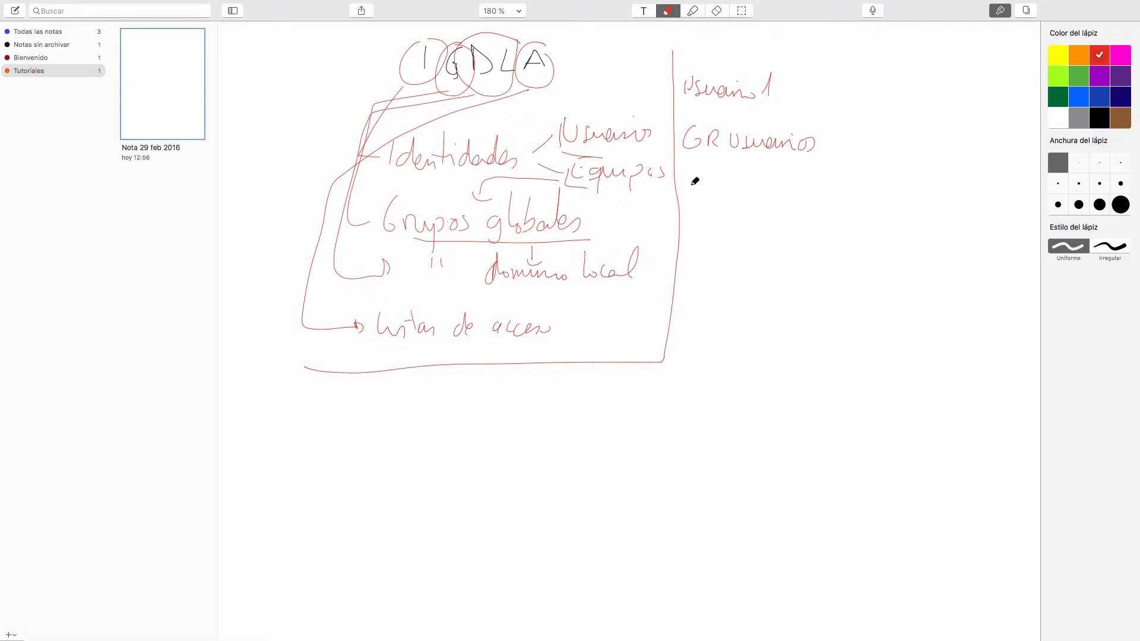
mouse_move(695, 180)
mouse_down()
mouse_move(730, 179)
mouse_move(744, 196)
mouse_move(802, 193)
mouse_move(796, 187)
mouse_up()
mouse_move(691, 264)
mouse_down()
mouse_move(710, 247)
mouse_move(725, 273)
mouse_move(687, 259)
mouse_up()
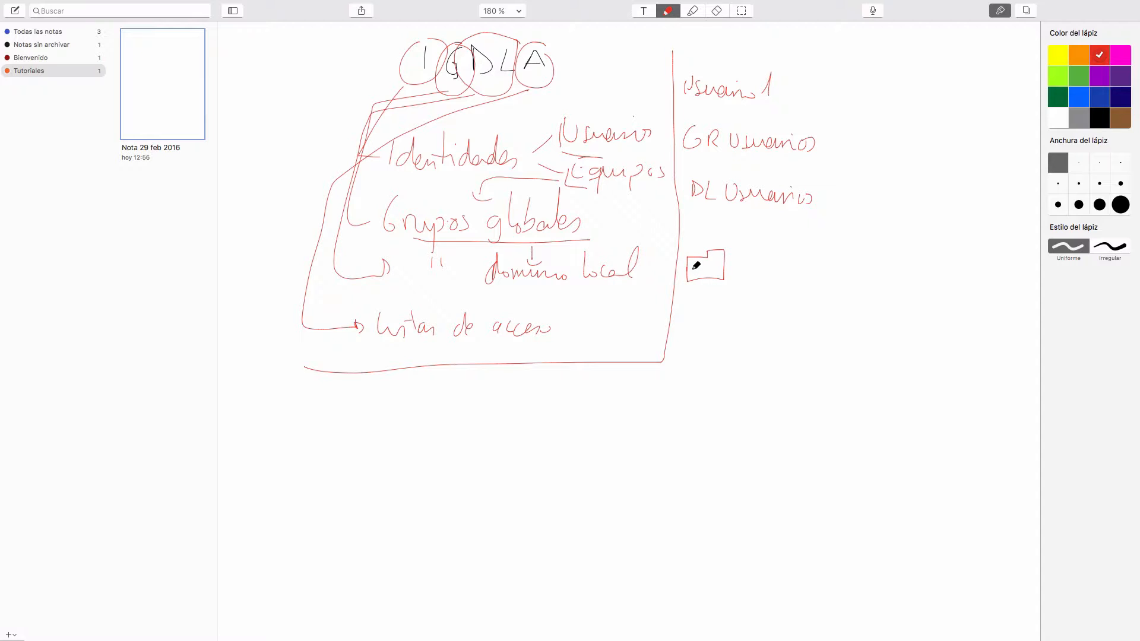
mouse_move(715, 268)
mouse_down()
mouse_move(748, 255)
mouse_move(807, 279)
mouse_up()
In light green, draw arrows from Usuario 1 to GR Usuarios and on to DL Usuarios, and box DL Usuarios.
mouse_move(741, 43)
mouse_down()
mouse_move(749, 68)
mouse_move(737, 58)
mouse_move(799, 124)
mouse_up()
click(1057, 76)
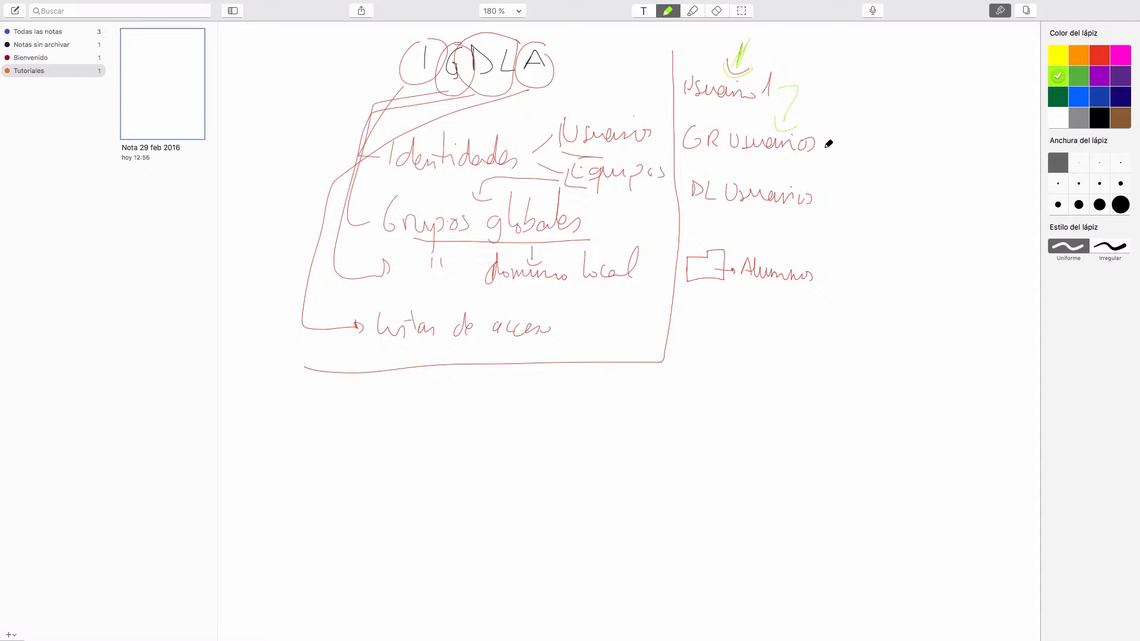
drag(824, 142, 825, 196)
mouse_move(691, 206)
mouse_down()
mouse_move(765, 220)
mouse_move(817, 183)
mouse_up()
mouse_move(688, 172)
mouse_down()
mouse_move(688, 205)
mouse_move(787, 180)
mouse_up()
In orange, cross out Usuario 1 and GR Usuarios, and frame DL Usuarios.
click(1086, 55)
mouse_move(705, 108)
mouse_down()
mouse_move(758, 81)
mouse_move(754, 112)
mouse_up()
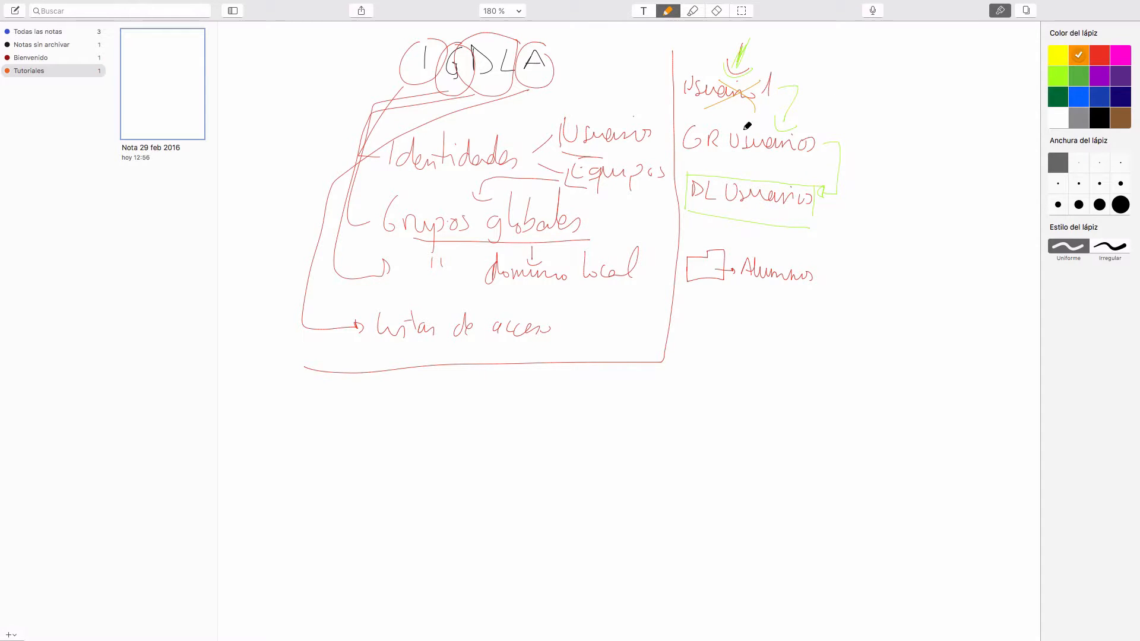
mouse_move(718, 158)
mouse_down()
mouse_move(779, 133)
mouse_move(758, 161)
mouse_up()
drag(692, 202, 819, 211)
mouse_move(693, 170)
mouse_down()
mouse_move(825, 168)
mouse_move(822, 200)
mouse_up()
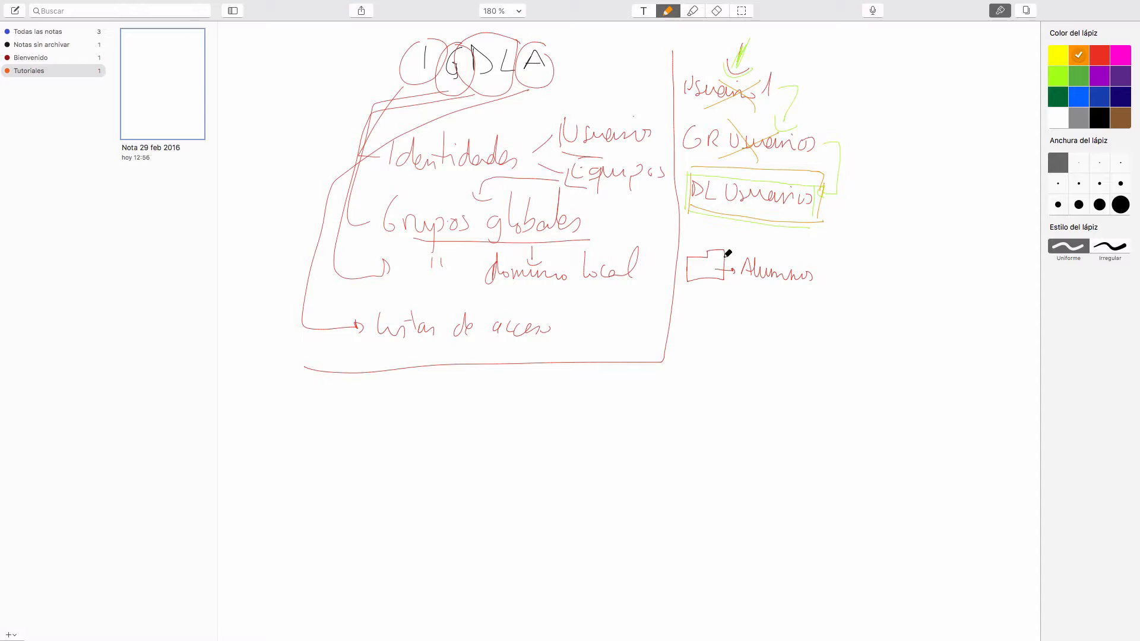
Underline the Alumnos folder in orange and add pointer marks at Usuario 1, GR Usuarios and DL Usuarios.
drag(685, 290, 797, 292)
drag(830, 80, 801, 89)
drag(850, 121, 827, 127)
drag(762, 218, 768, 211)
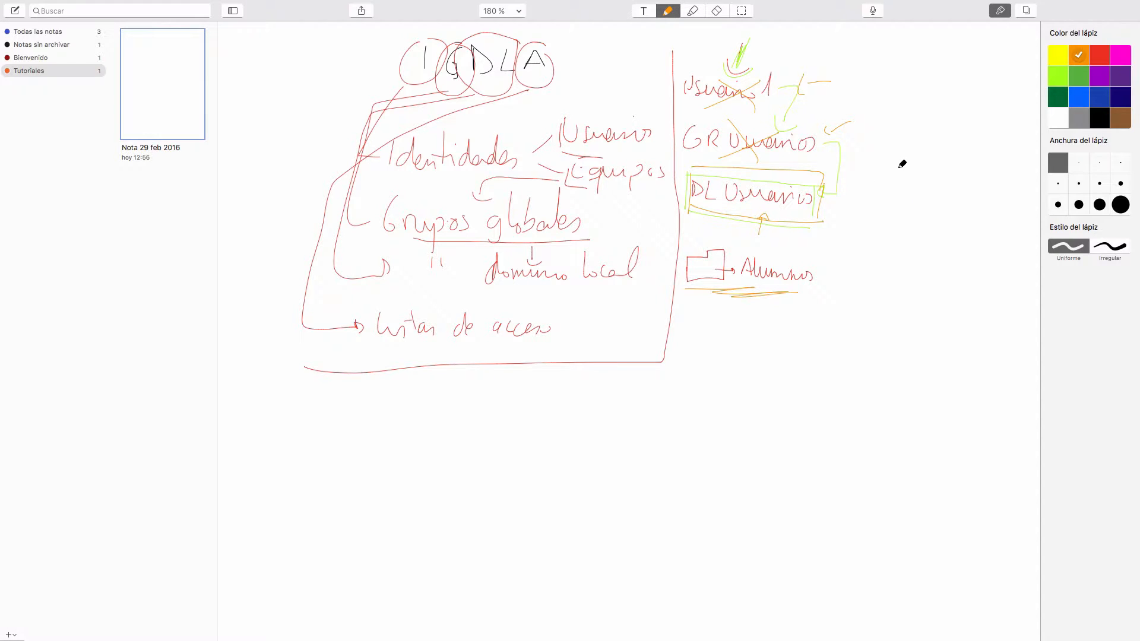
In red, write GR Profesores, draw an arrow from it to DL Usuarios, and circle the Alumnos folder.
click(1098, 123)
mouse_move(890, 125)
mouse_down()
mouse_move(919, 138)
mouse_move(956, 115)
mouse_move(952, 135)
mouse_move(988, 133)
mouse_move(994, 146)
mouse_up()
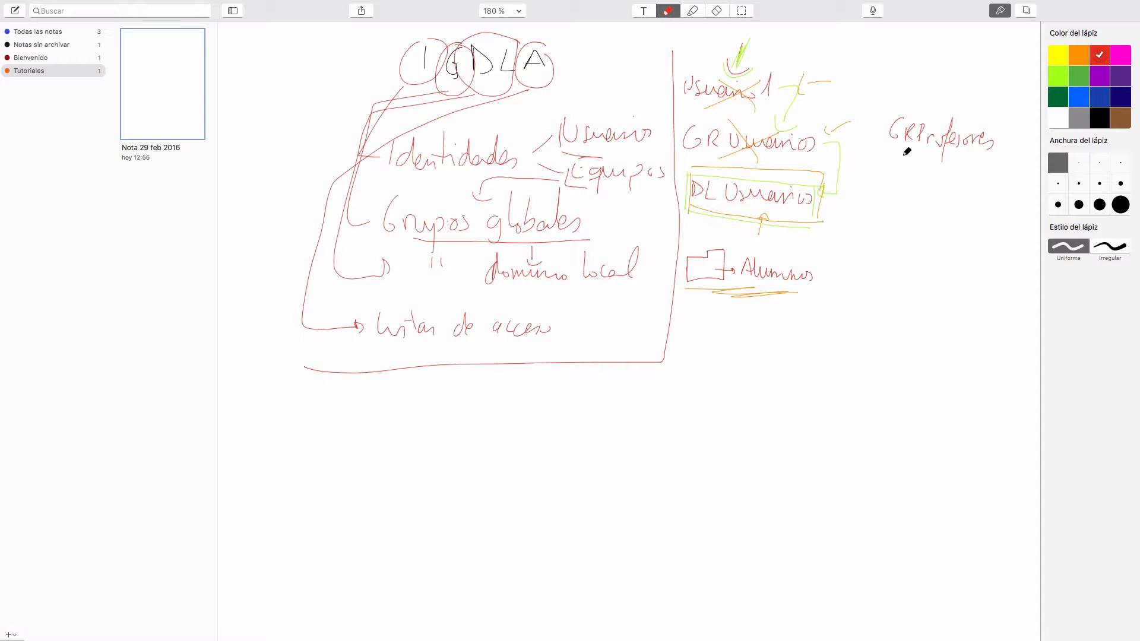
mouse_move(900, 149)
mouse_down()
mouse_move(839, 202)
mouse_move(831, 186)
mouse_move(831, 211)
mouse_up()
mouse_move(819, 215)
mouse_down()
mouse_move(674, 298)
mouse_move(815, 299)
mouse_move(823, 225)
mouse_up()
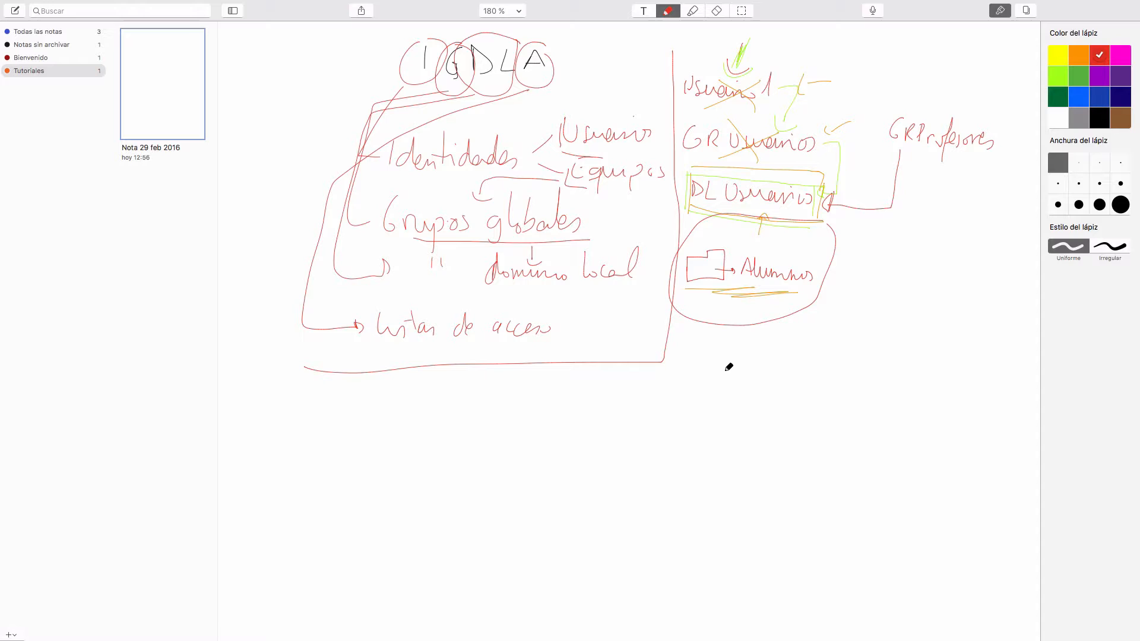
Switch from Notability to the ScreenFlow window.
key(ctrl+Up)
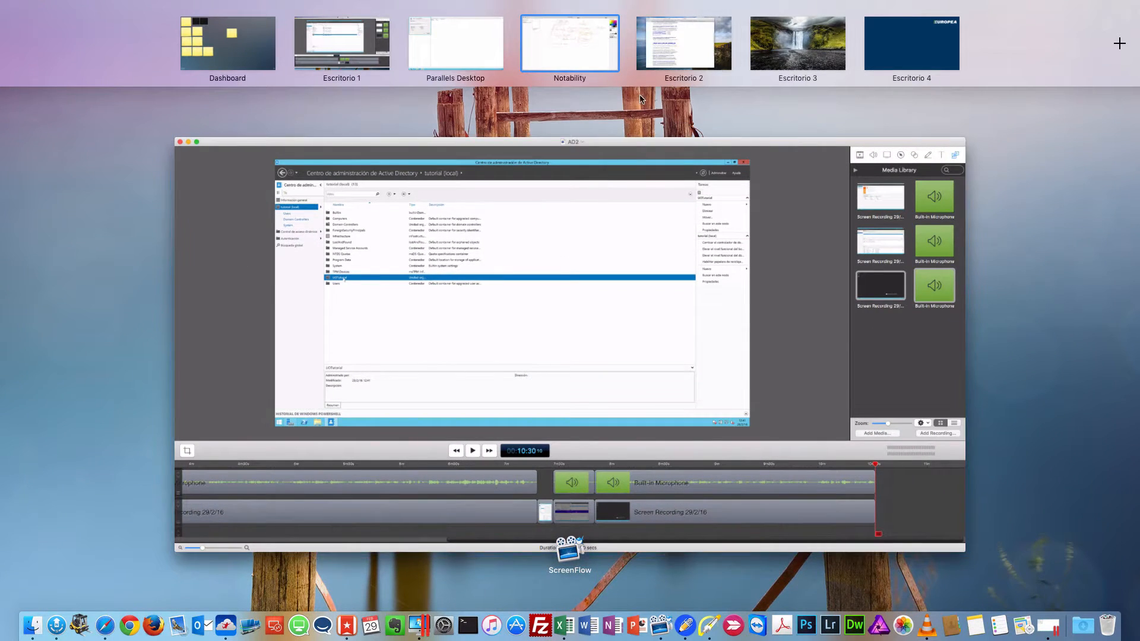
click(544, 244)
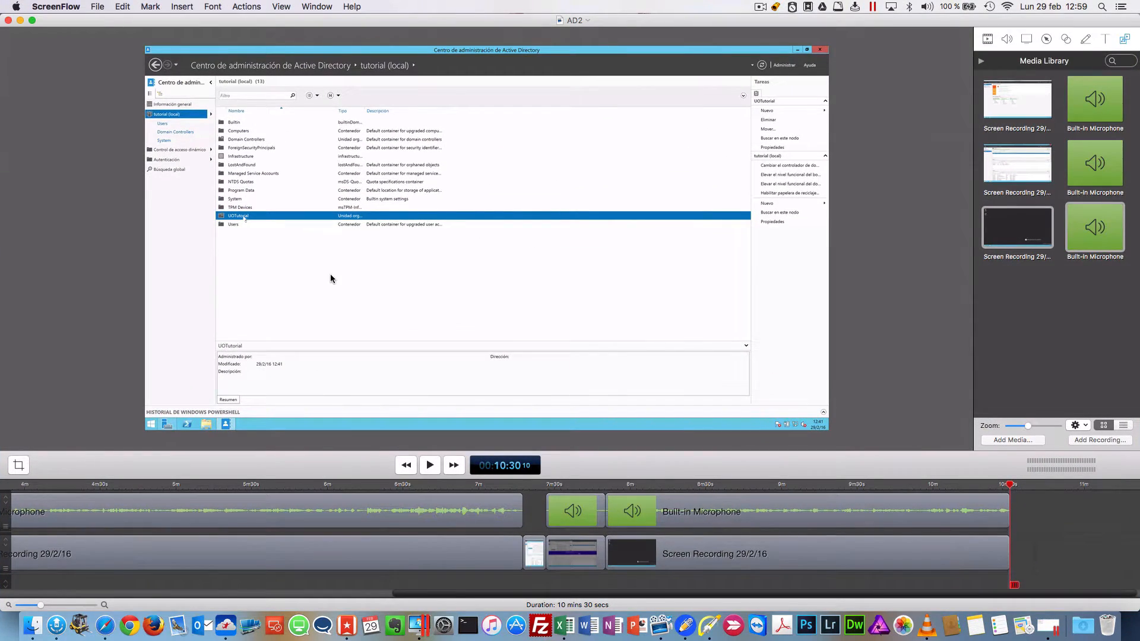
Switch to the Parallels Desktop server and create the global security group GRUsuarios in UOTutorial.
key(ctrl+Up)
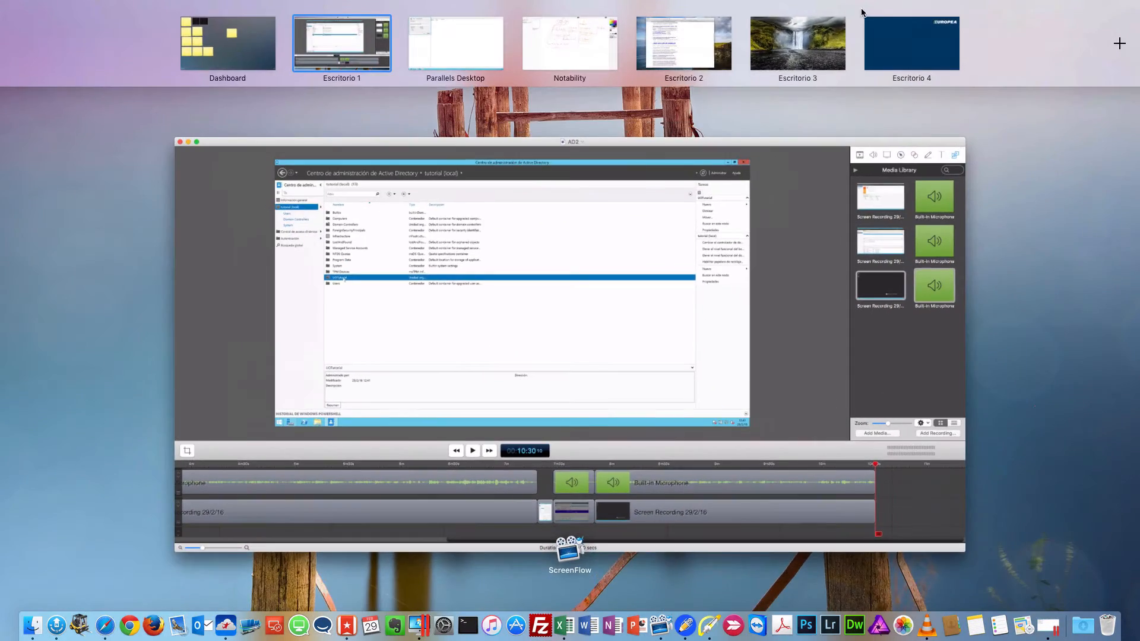
click(481, 54)
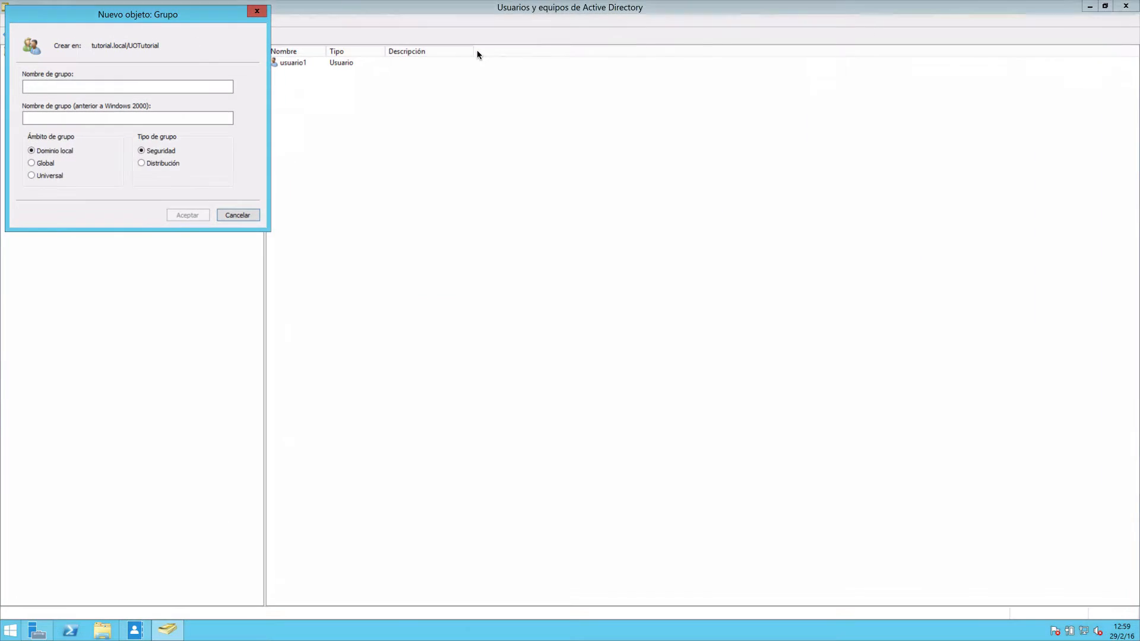
click(90, 86)
text(GRUsuarops)
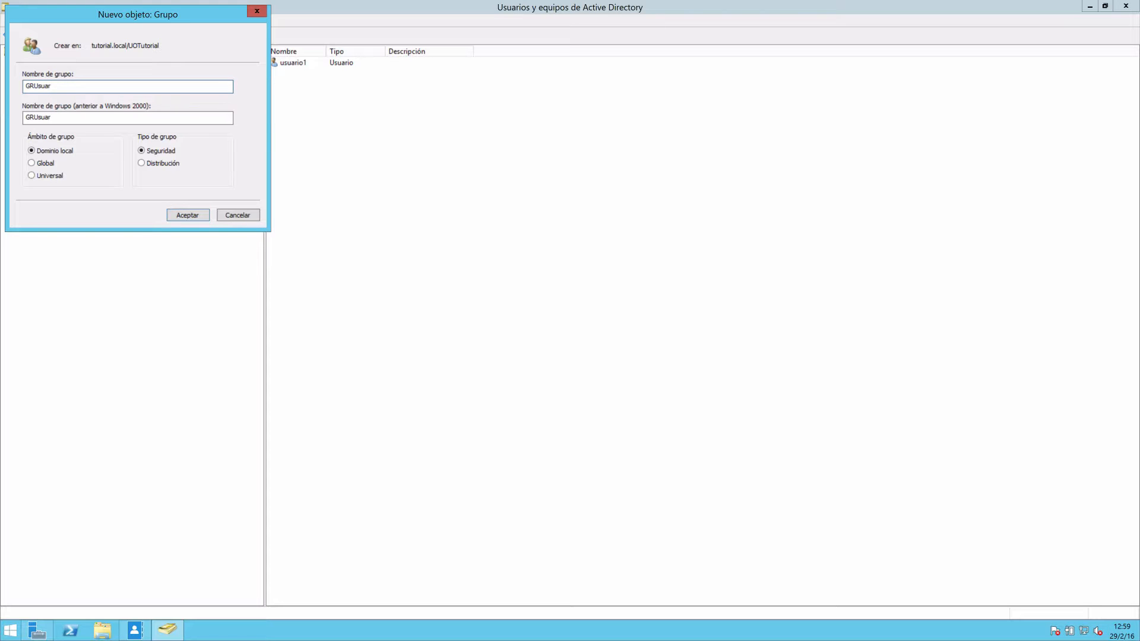
key(Tab)
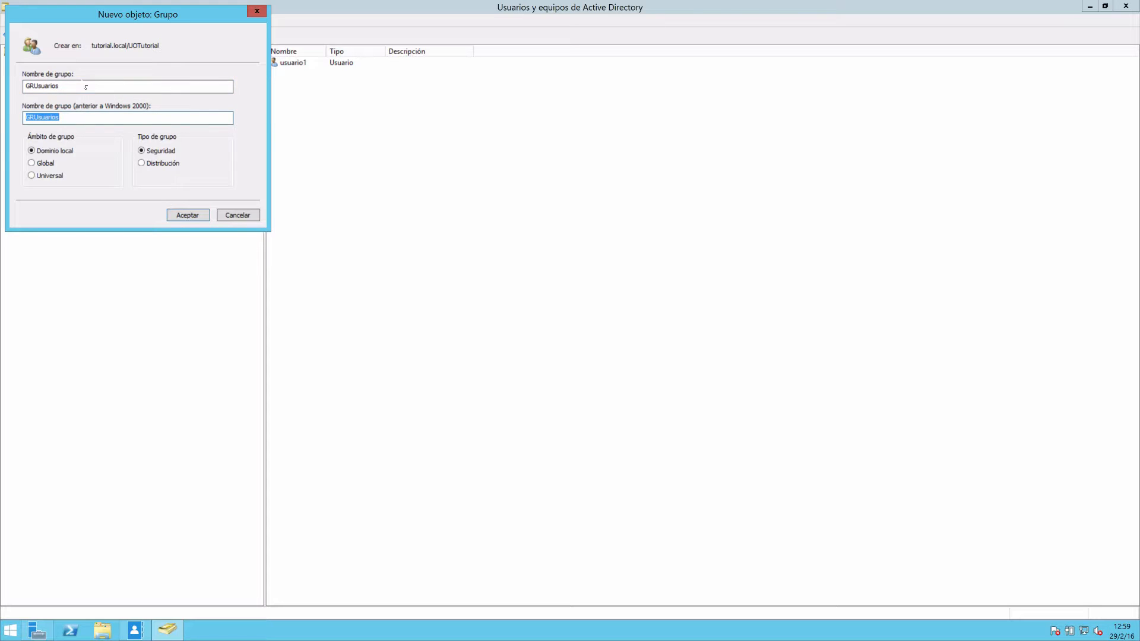
click(46, 163)
click(188, 218)
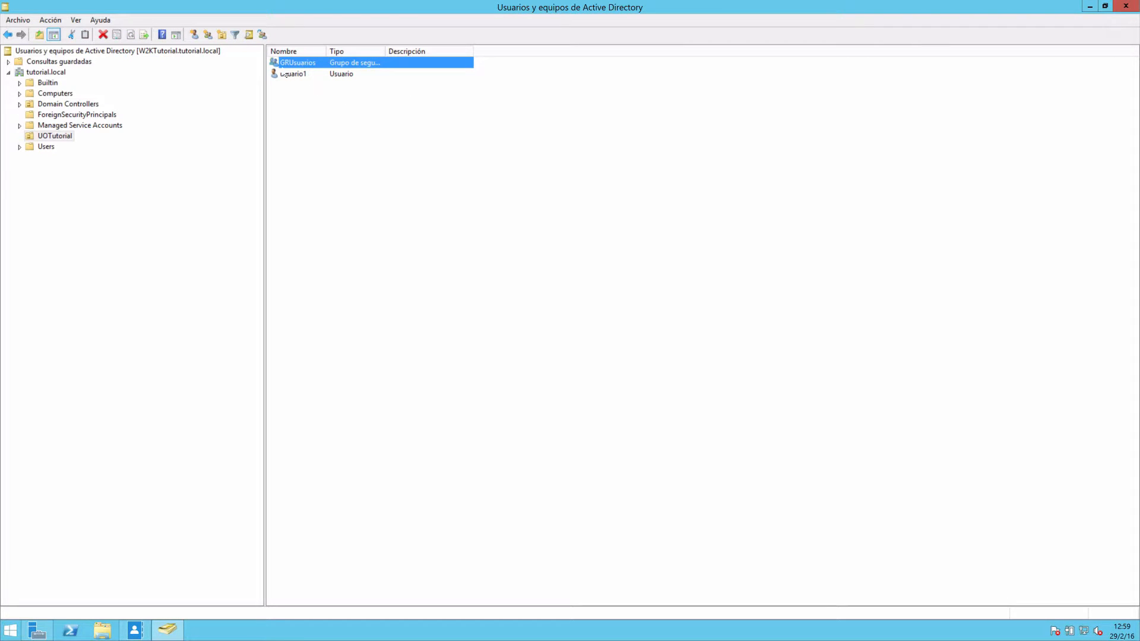
Create a security group named GDLUsuarios with domain local scope in UOTutorial.
right_click(298, 103)
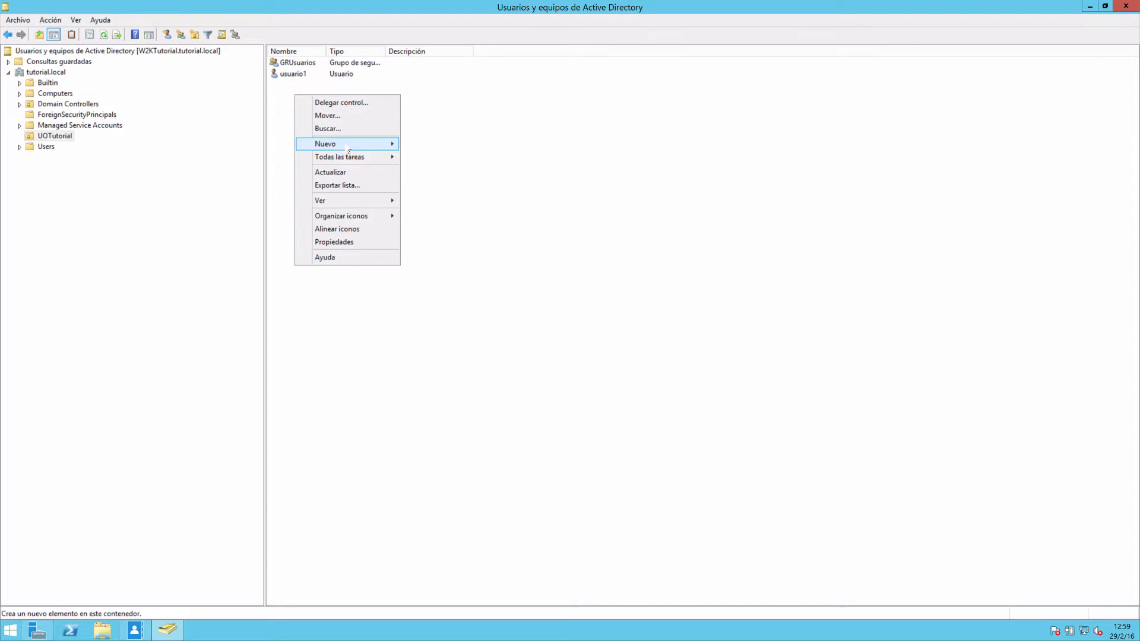
mouse_move(351, 143)
click(425, 170)
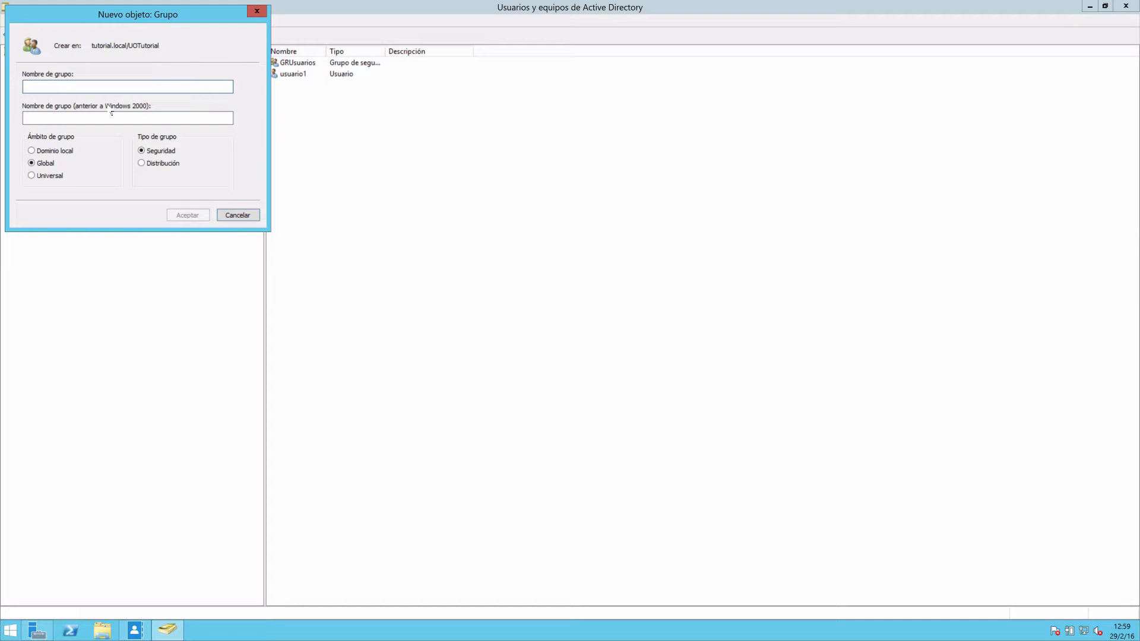
text(DL)
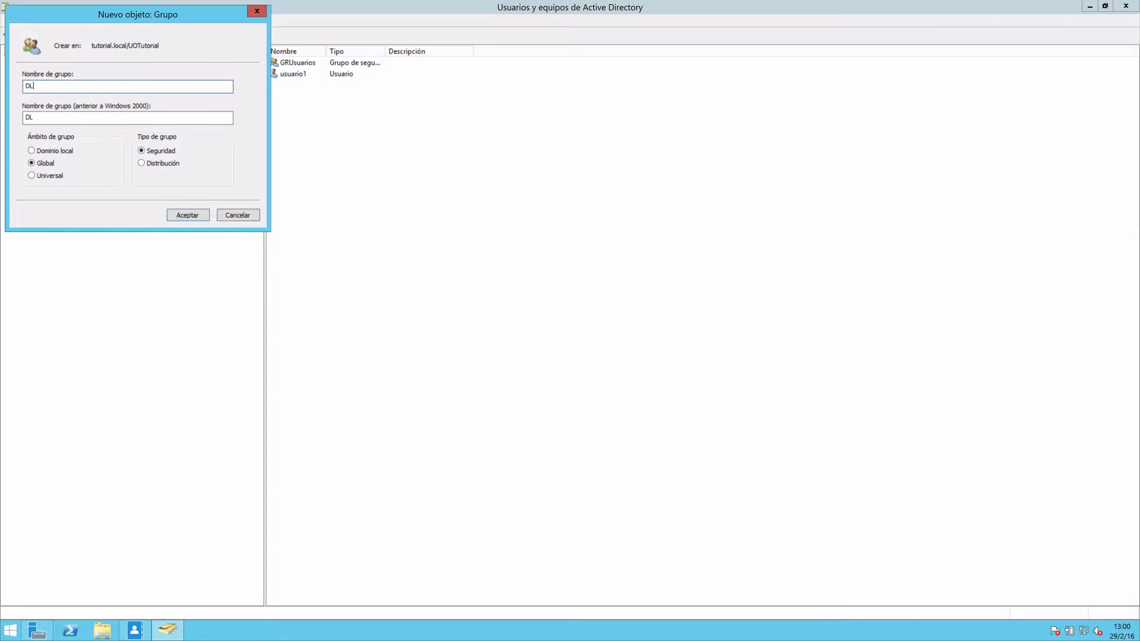
text(Usuario)
text(G)
drag(36, 88, 25, 118)
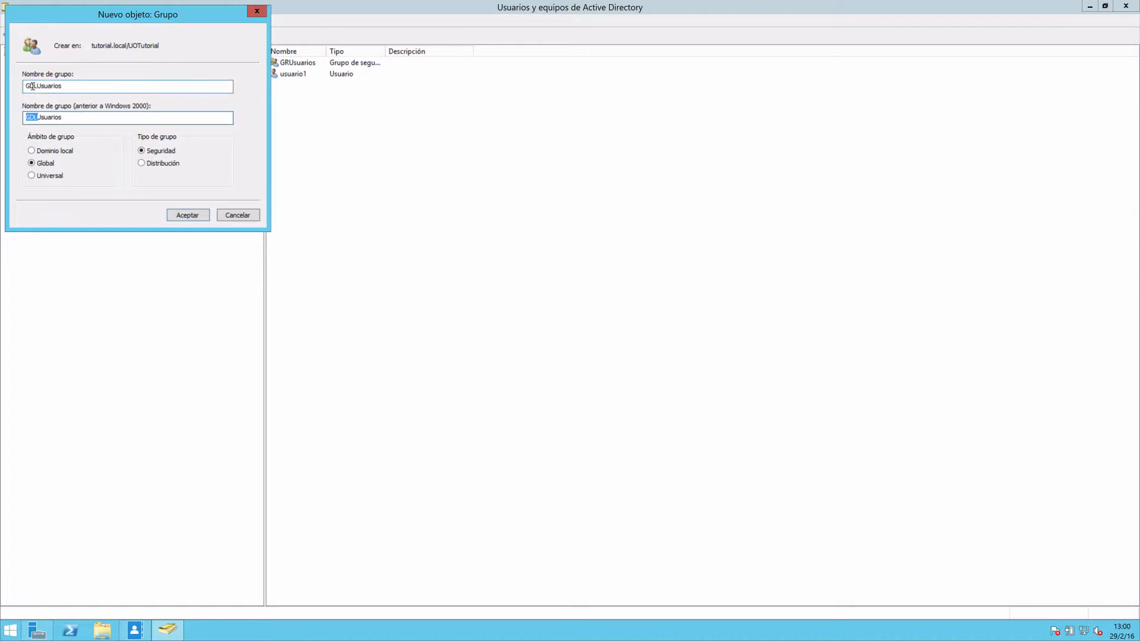
mouse_move(37, 87)
mouse_down()
mouse_move(25, 87)
mouse_move(61, 87)
mouse_move(38, 88)
mouse_up()
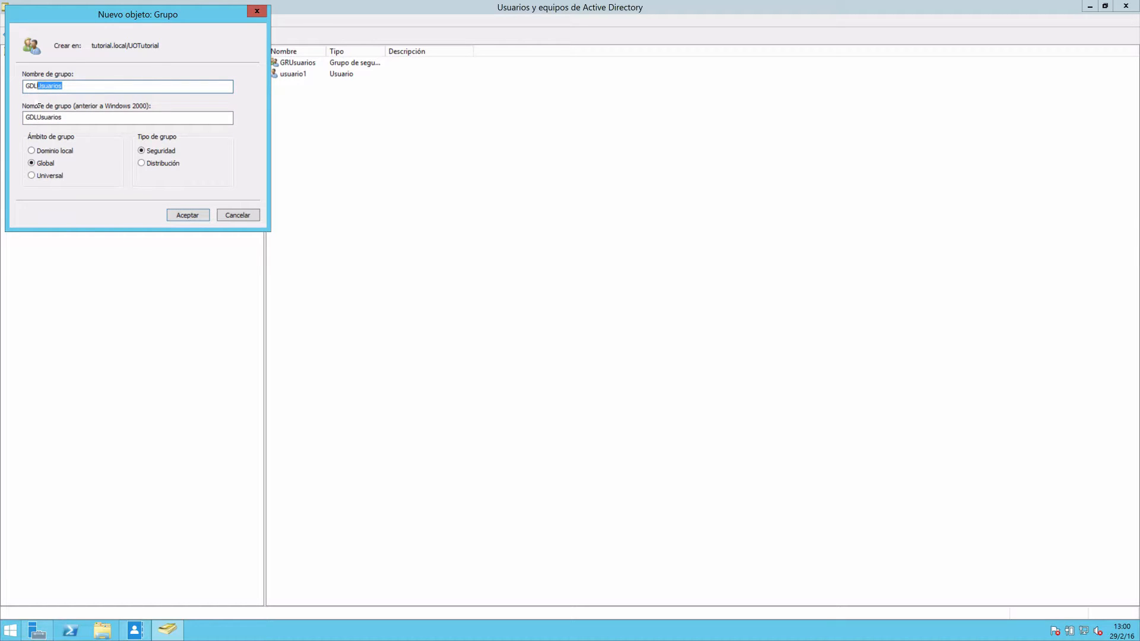
click(36, 151)
click(187, 215)
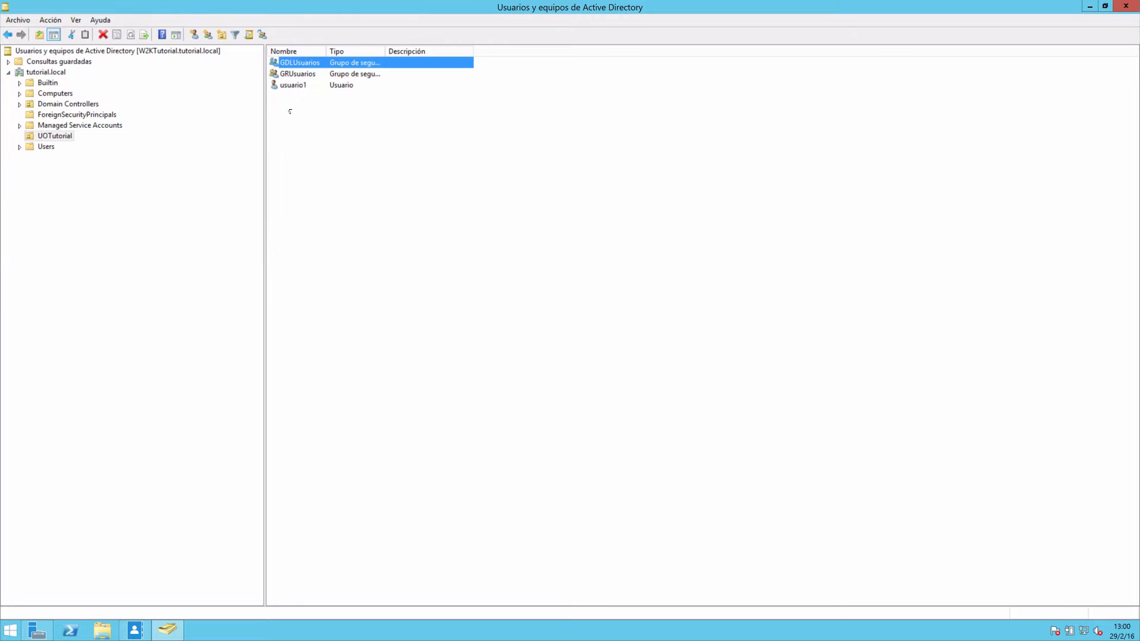
Change the pre-Windows 2000 name of the GRUsuarios group to GGUsuarios in its properties.
double_click(296, 74)
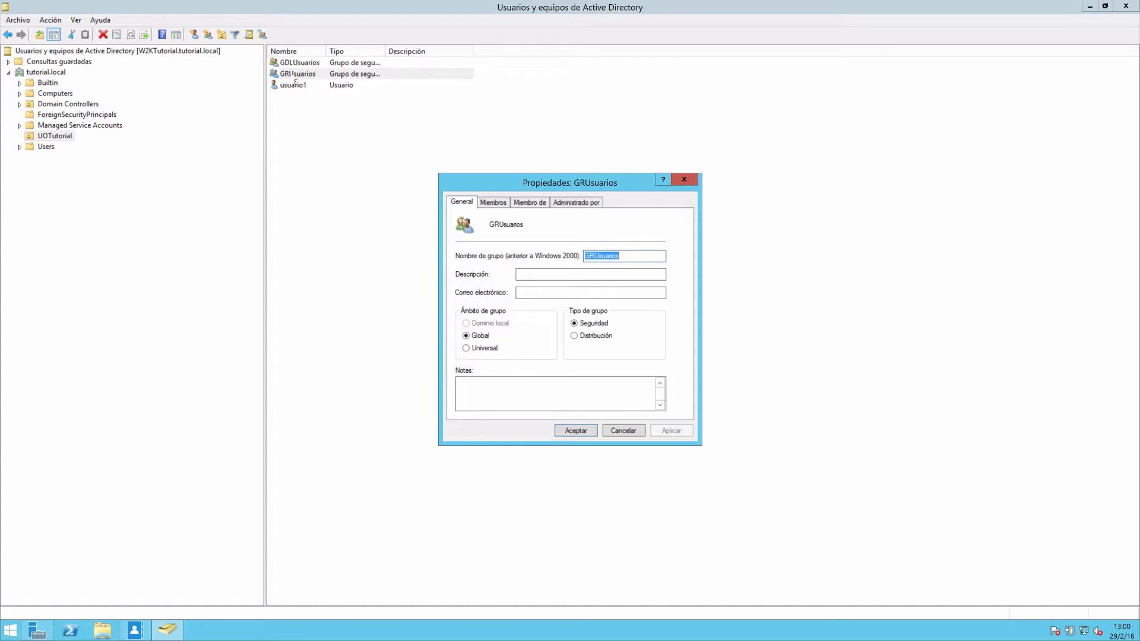
click(597, 258)
key(BackSpace)
text(G)
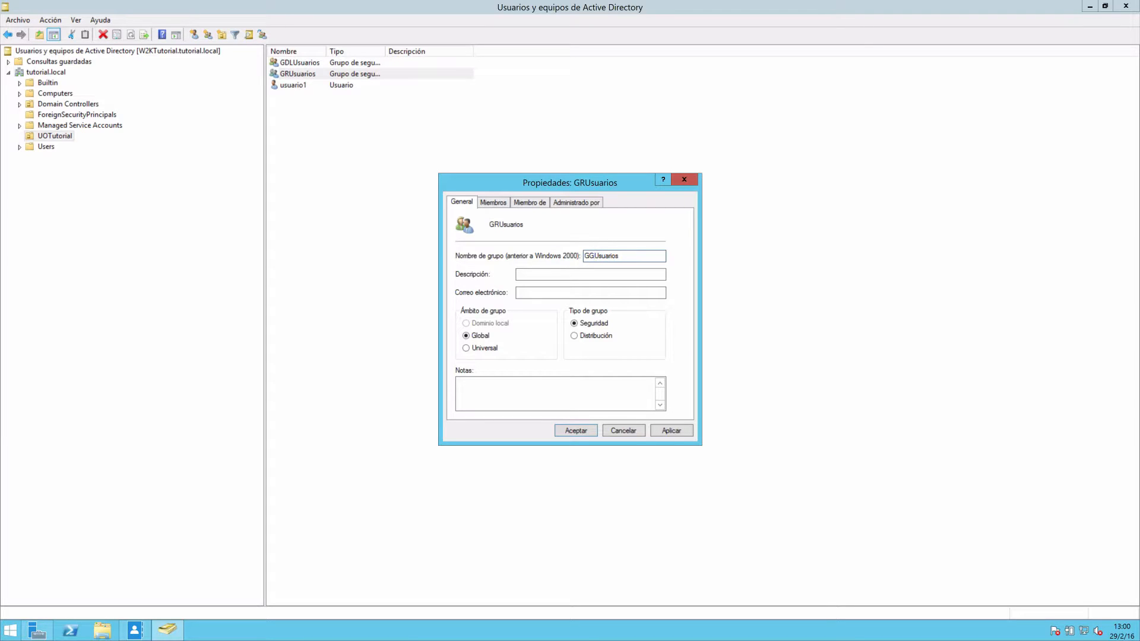
click(586, 433)
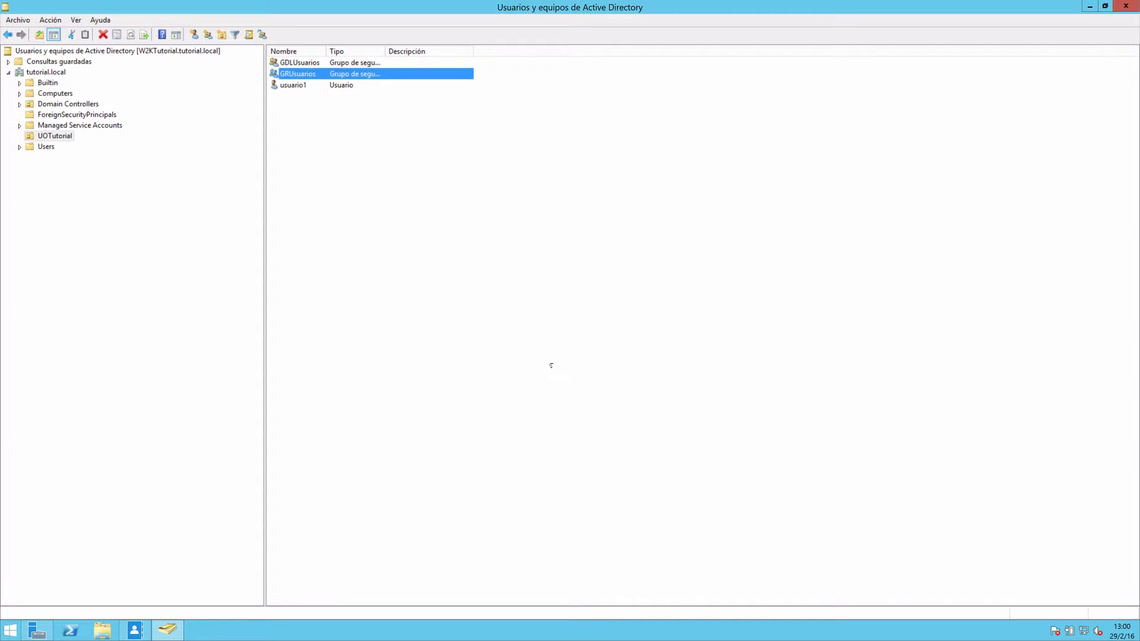
Rename the GRUsuarios group object to GGUsuarios and widen the Tipo column to fit its contents.
click(297, 85)
click(296, 74)
right_click(297, 75)
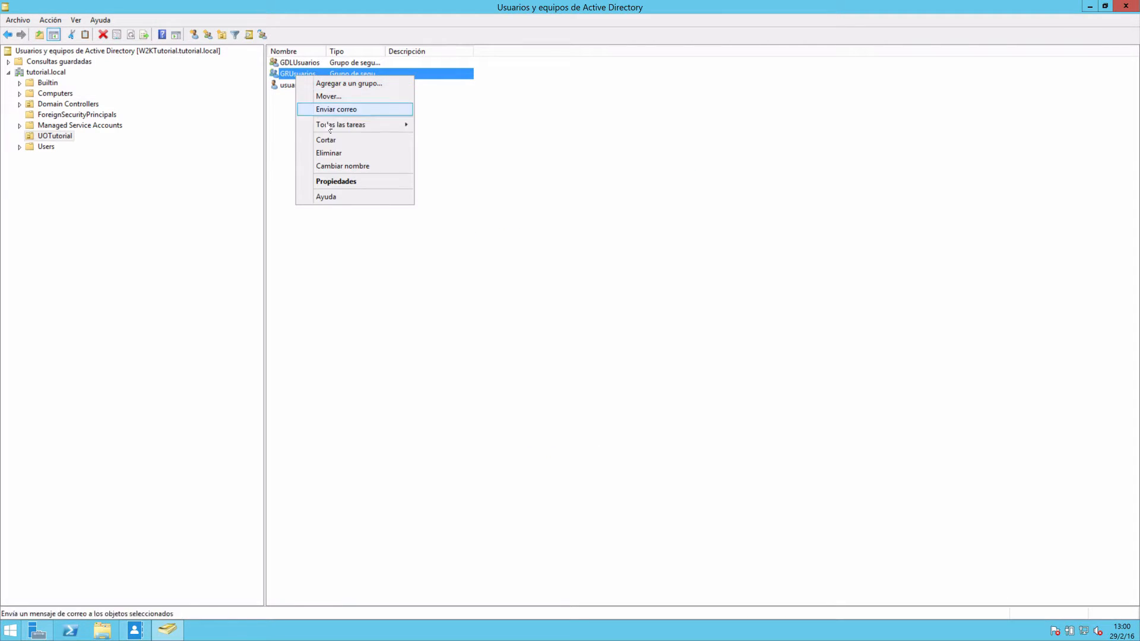
click(339, 166)
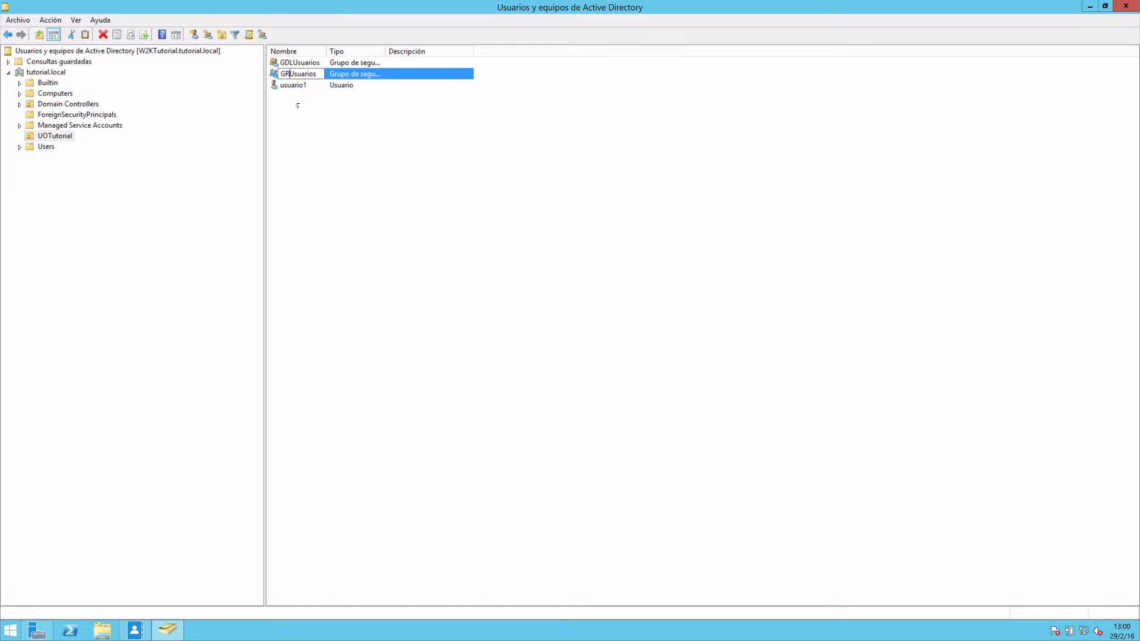
key(BackSpace)
text(G)
key(Return)
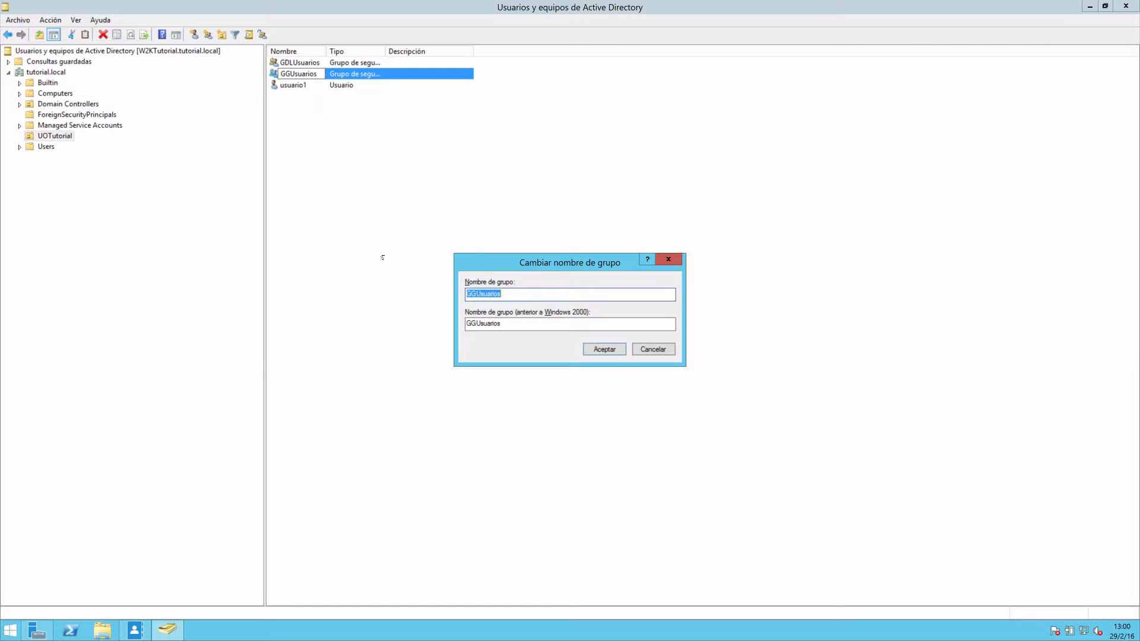
click(598, 354)
click(566, 326)
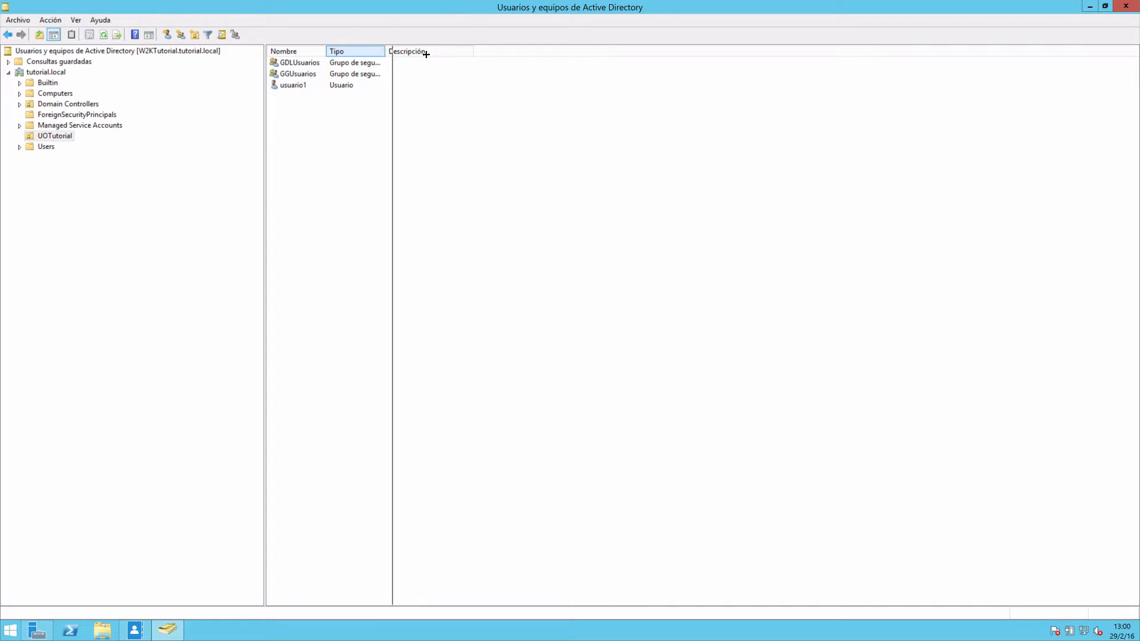
double_click(385, 52)
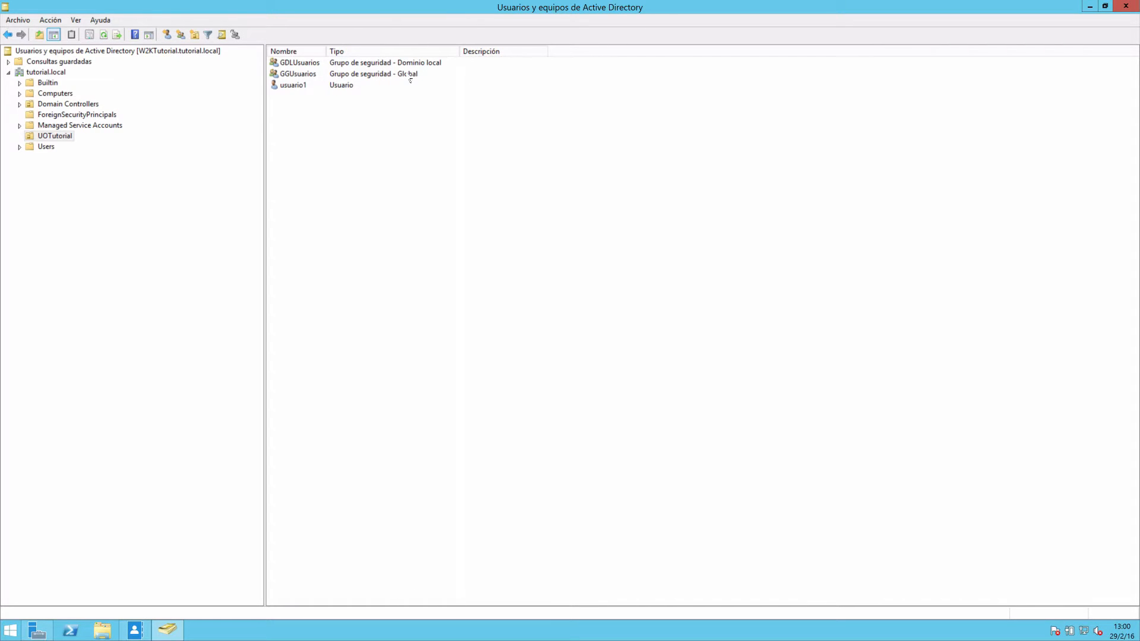
Add usuario1 as a member of the global group GGUsuarios.
double_click(296, 74)
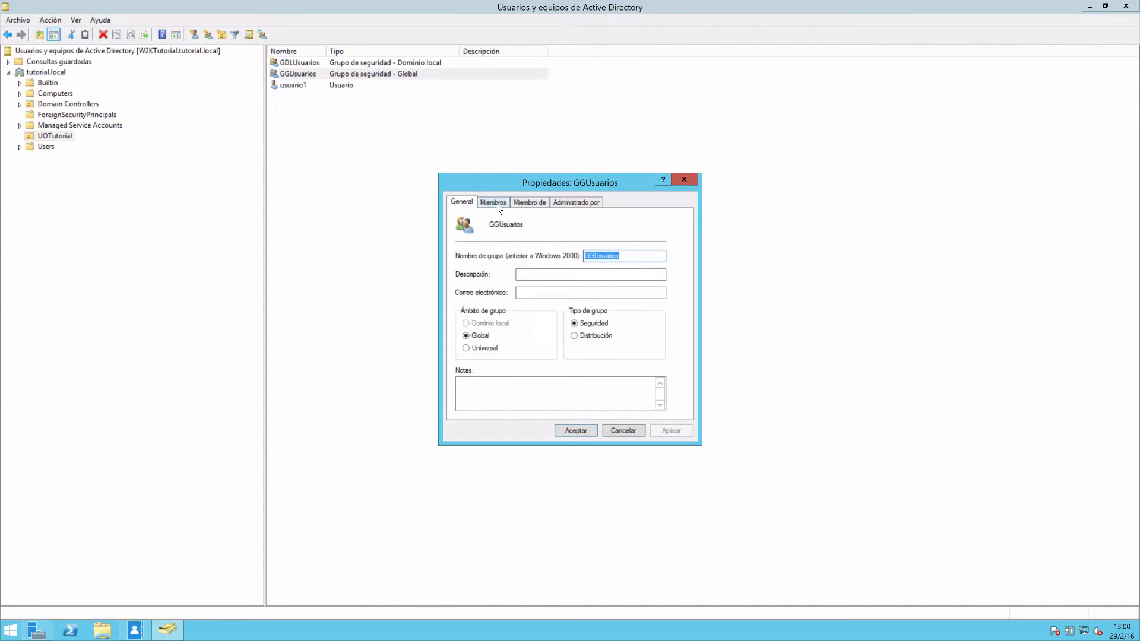
click(494, 203)
click(477, 398)
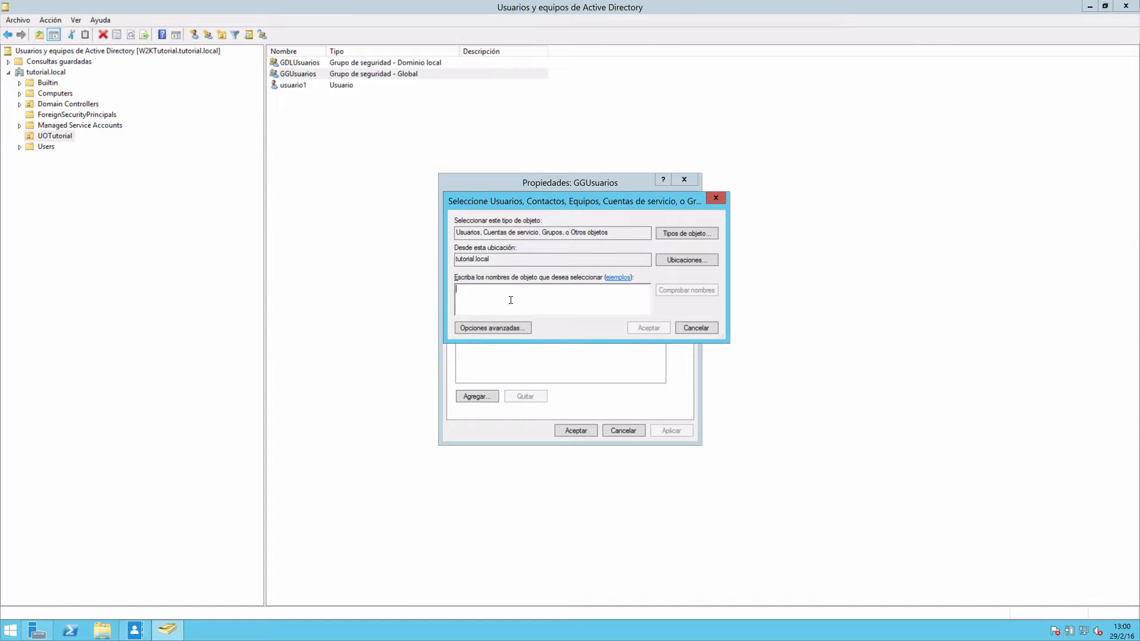
text(usuario1)
key(Return)
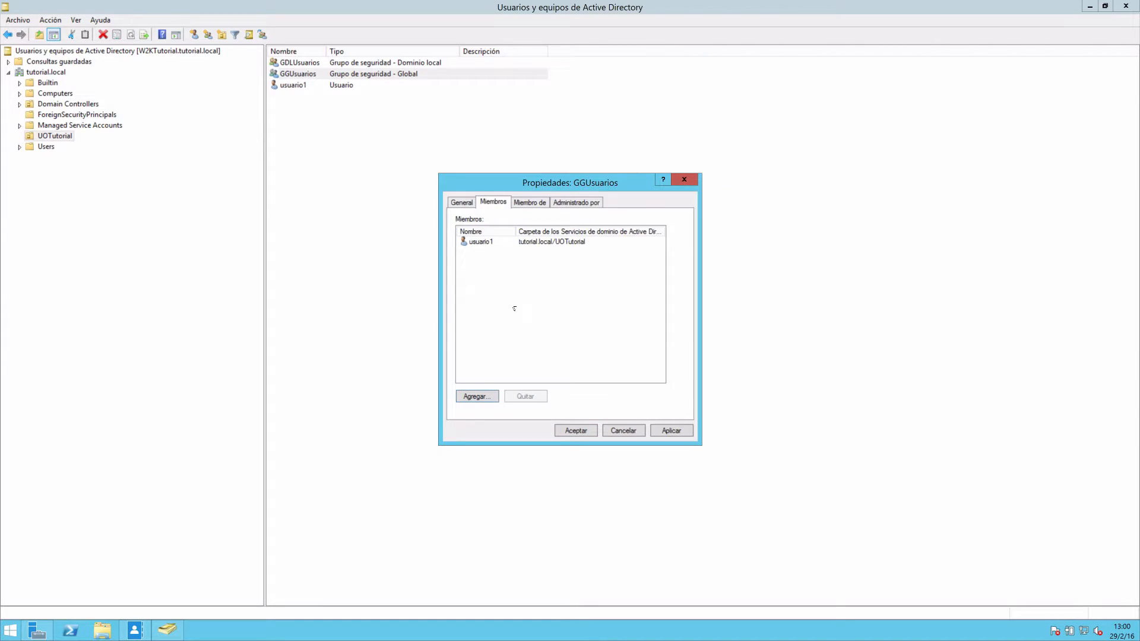
click(578, 432)
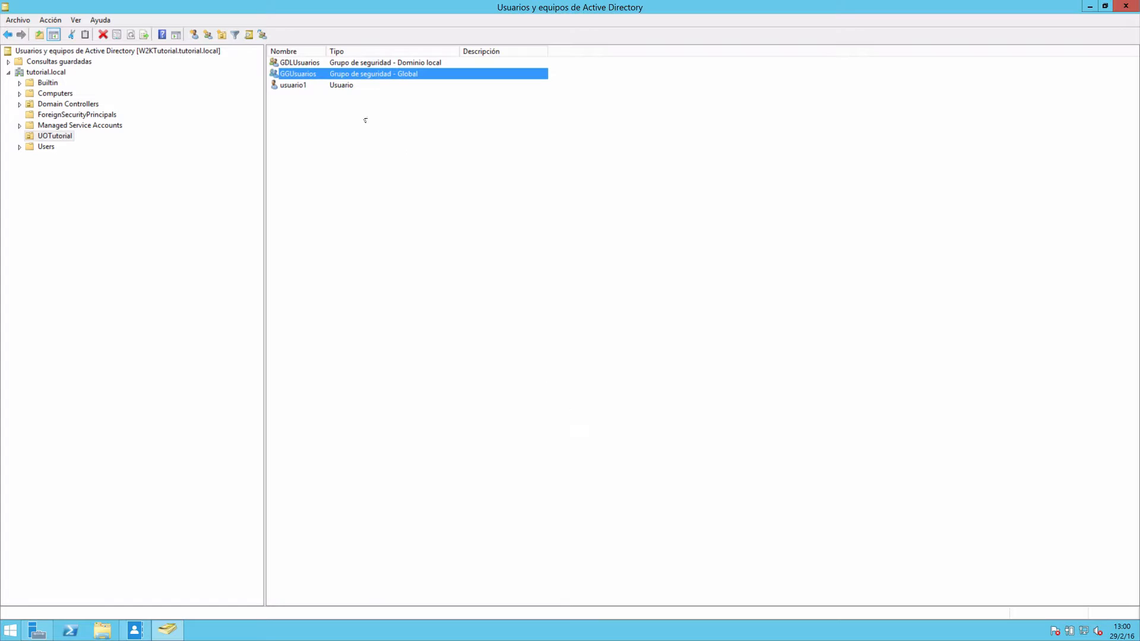
Make the global group GGUsuarios a member of the domain local group GDLUsuarios.
double_click(295, 71)
click(537, 203)
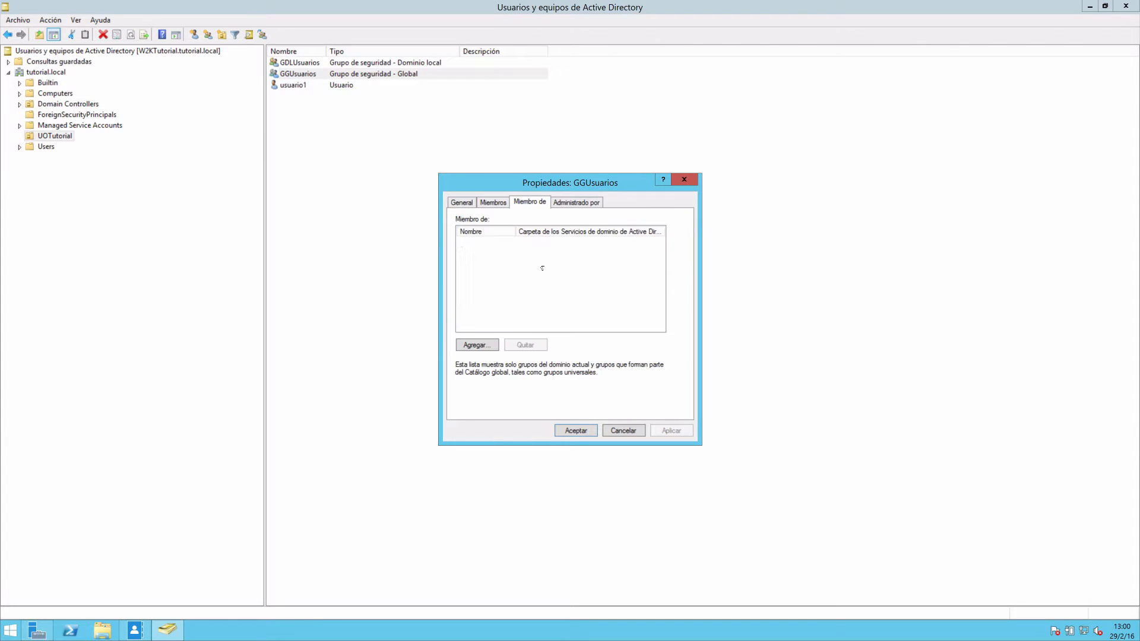
click(476, 345)
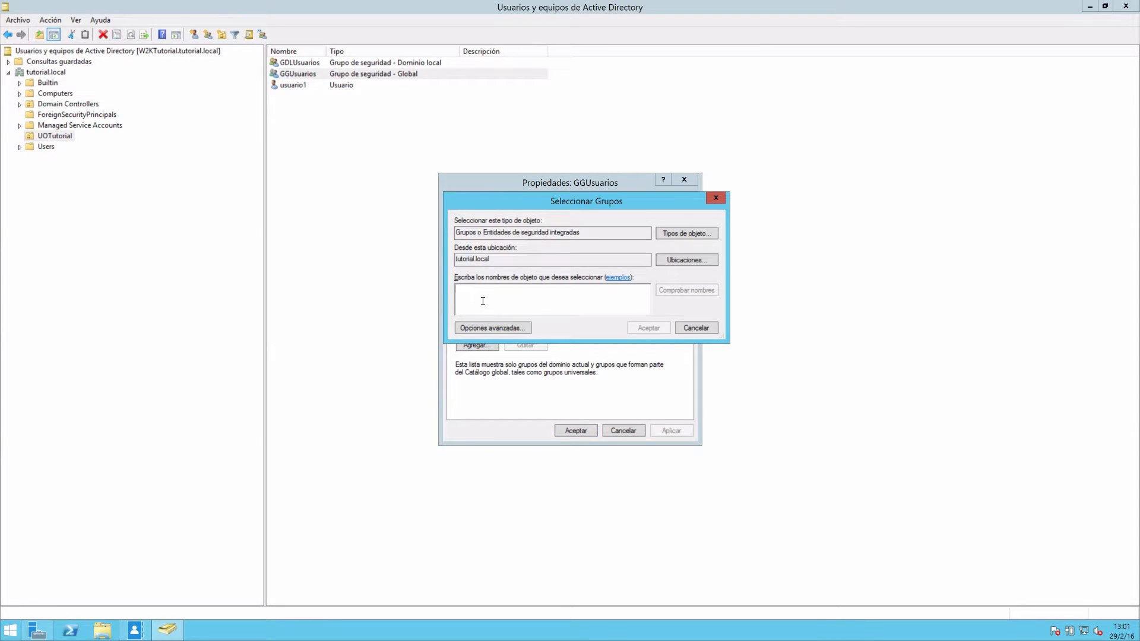
text(gdl)
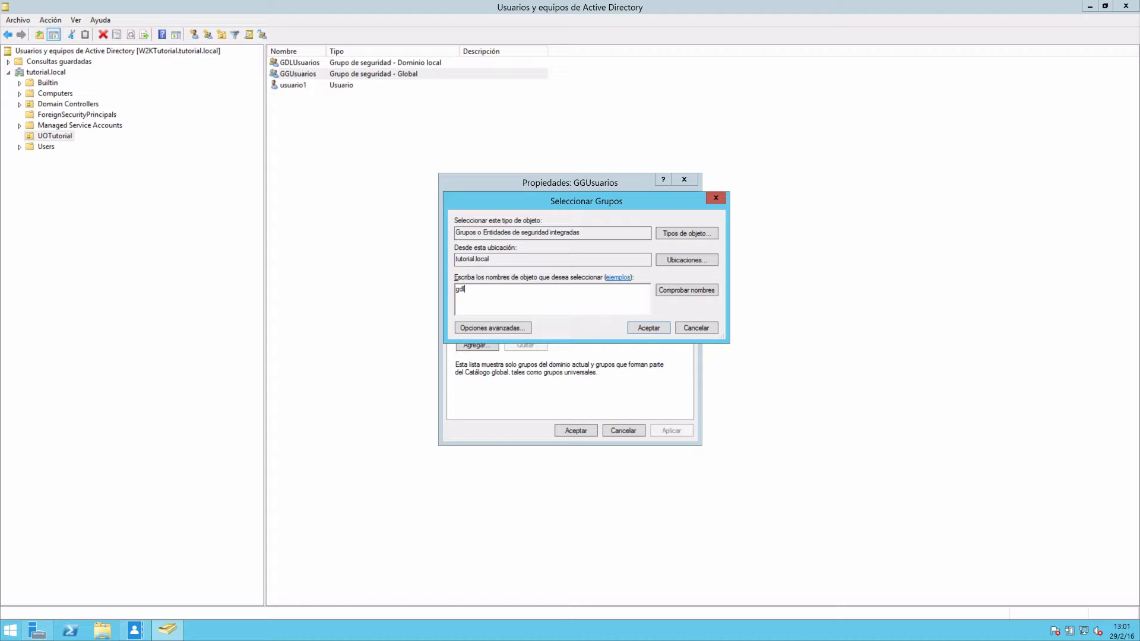
click(682, 292)
click(639, 330)
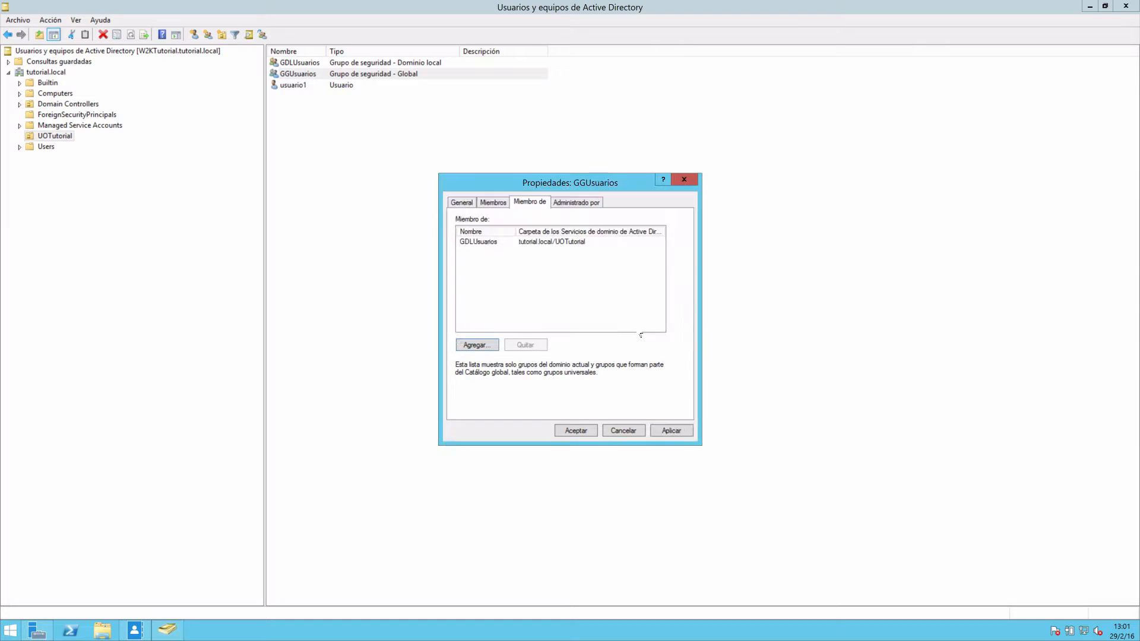
click(668, 432)
click(587, 431)
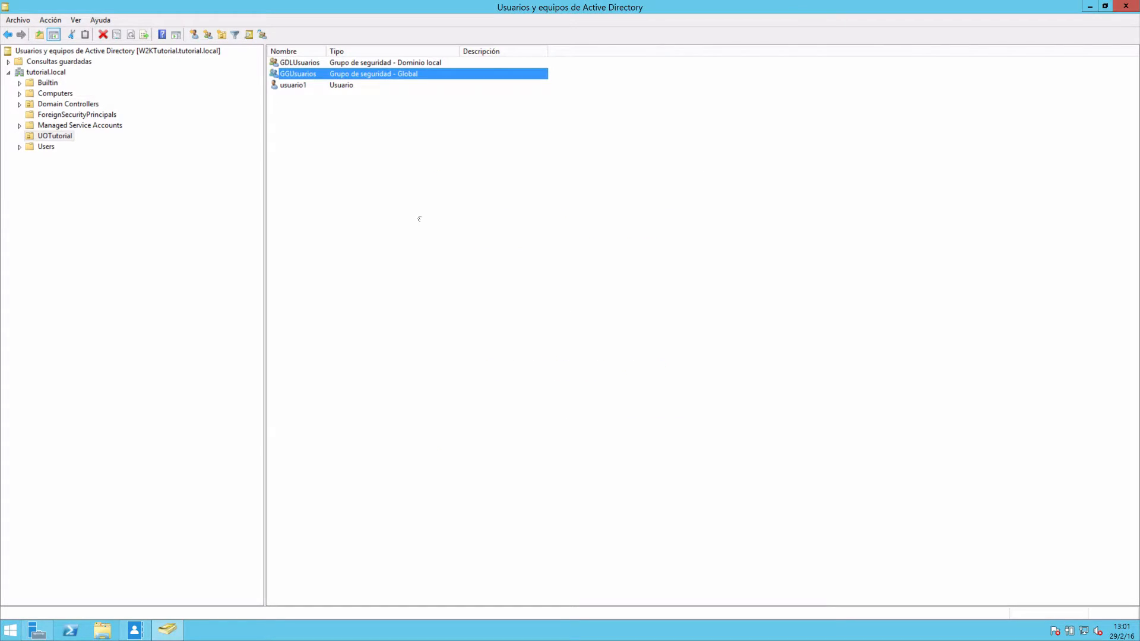
Check the member lists of GDLUsuarios and GGUsuarios without changing either group.
double_click(299, 64)
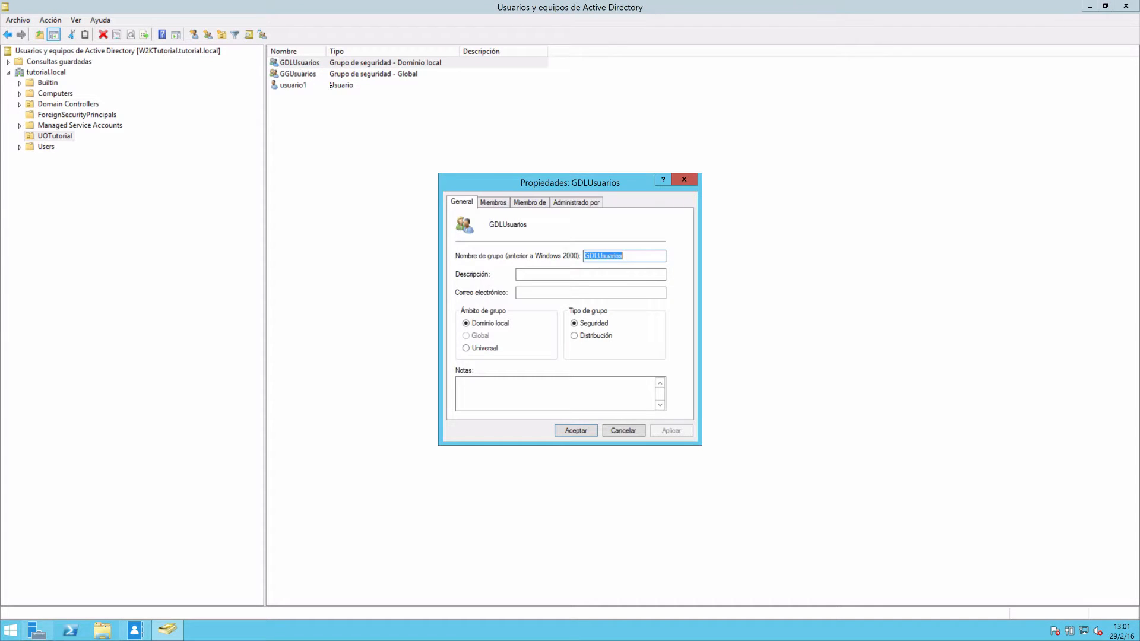
click(502, 203)
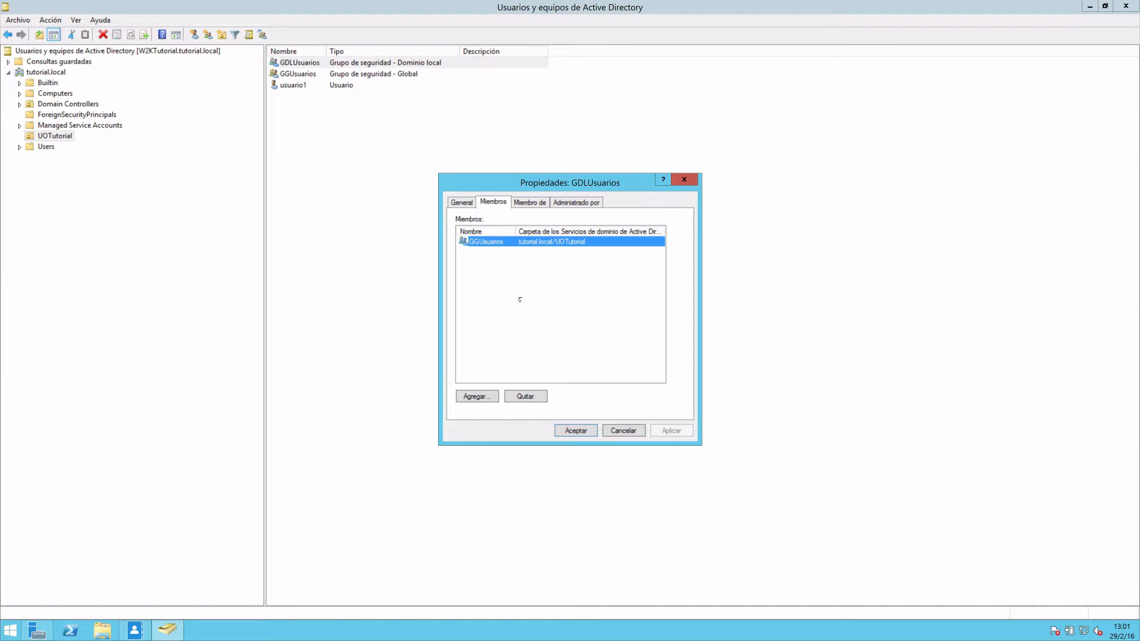
click(622, 433)
double_click(299, 75)
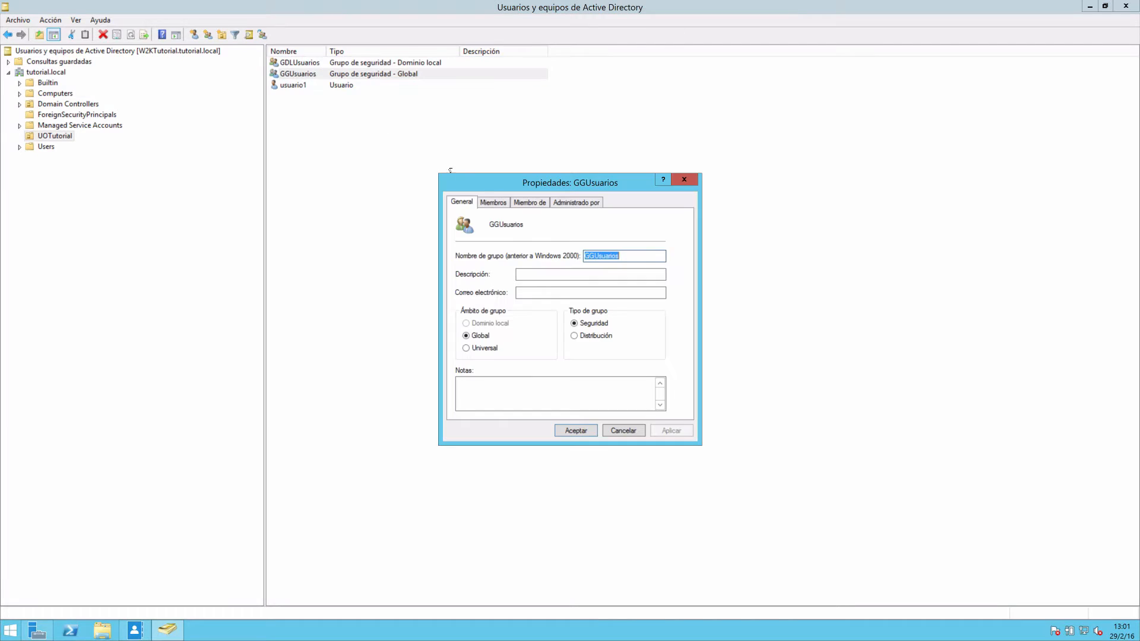
click(493, 202)
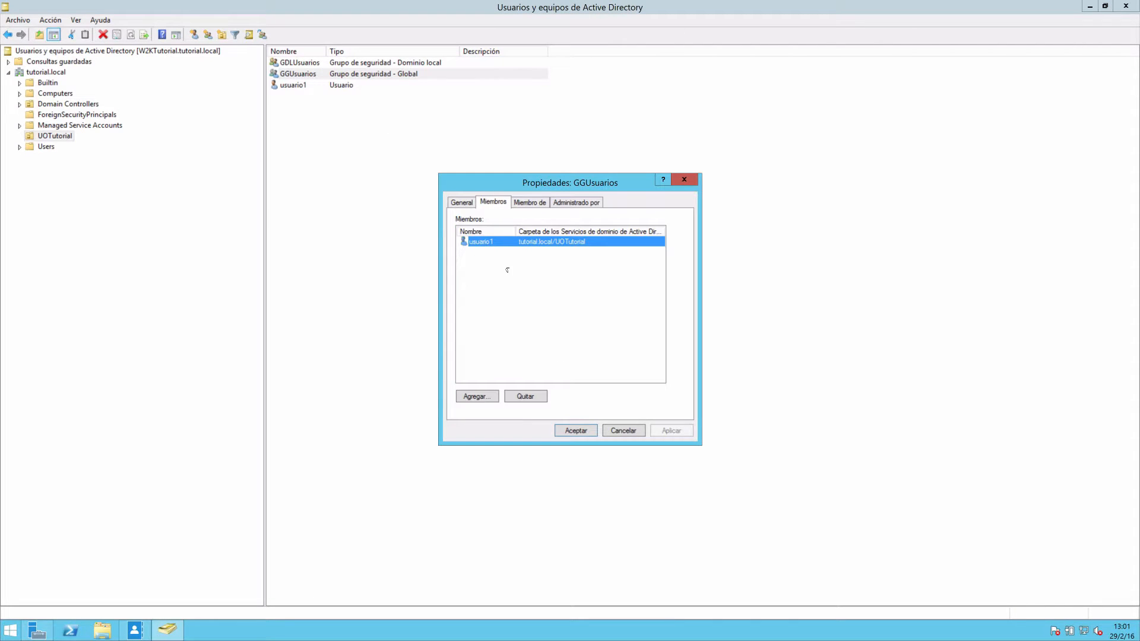
click(620, 431)
Start a new user as a copy of usuario1, with usuario2 as both the first name and the logon name.
click(313, 111)
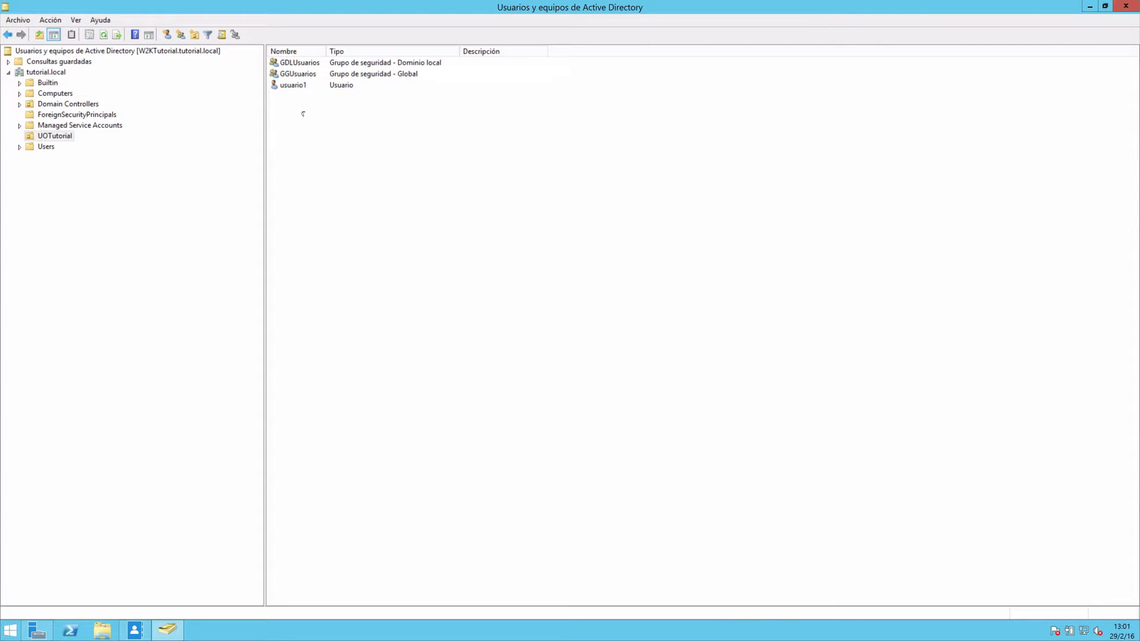
click(294, 87)
right_click(291, 85)
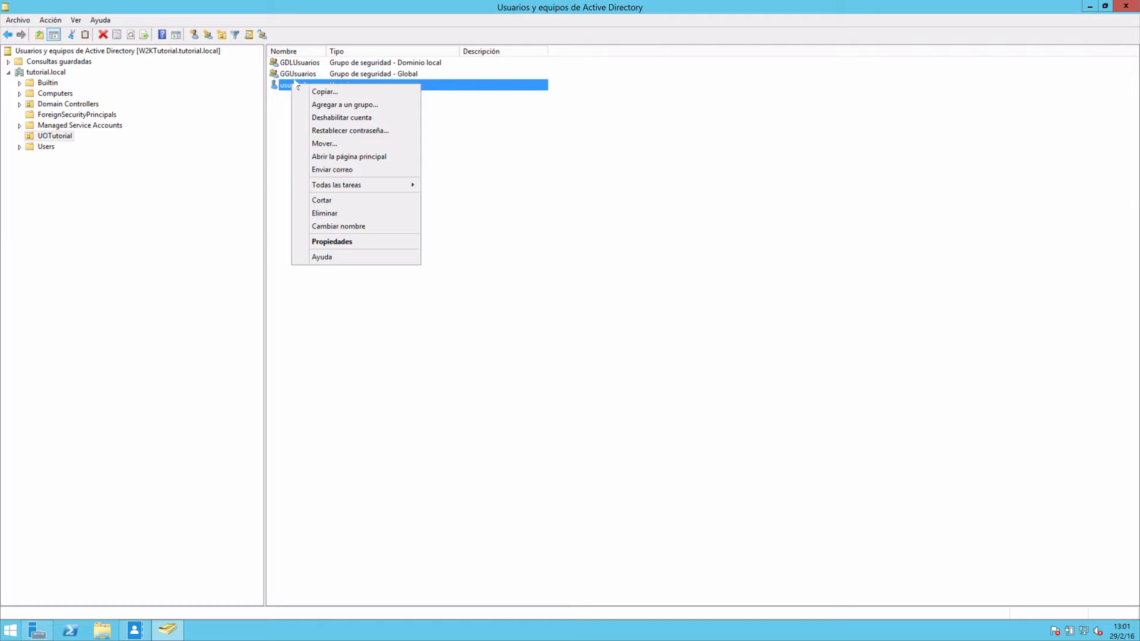
click(283, 121)
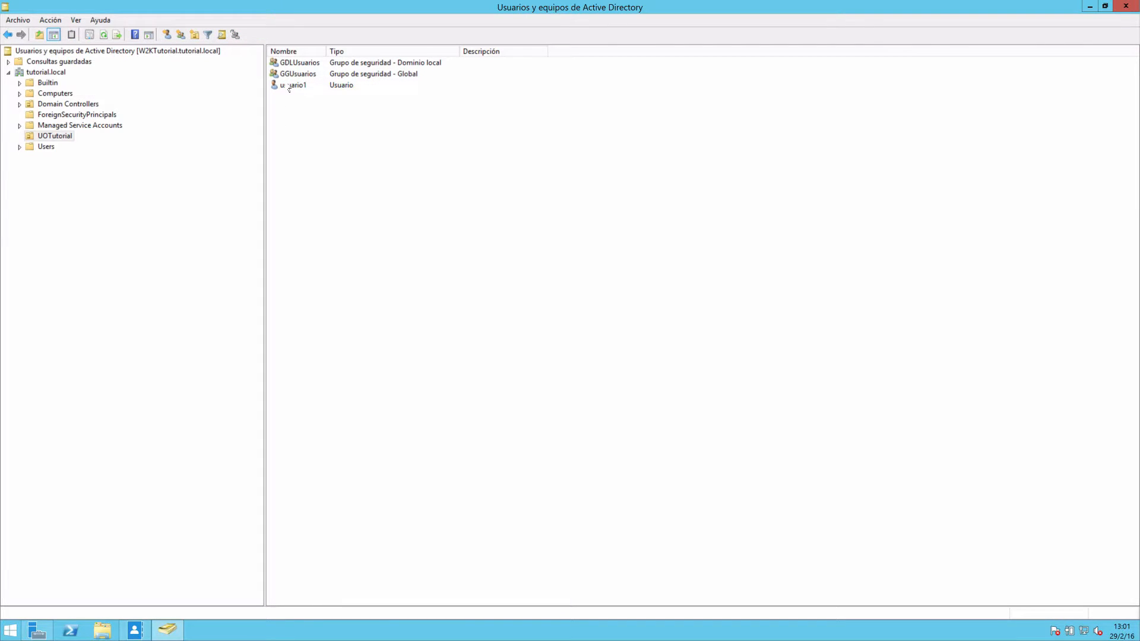
right_click(289, 87)
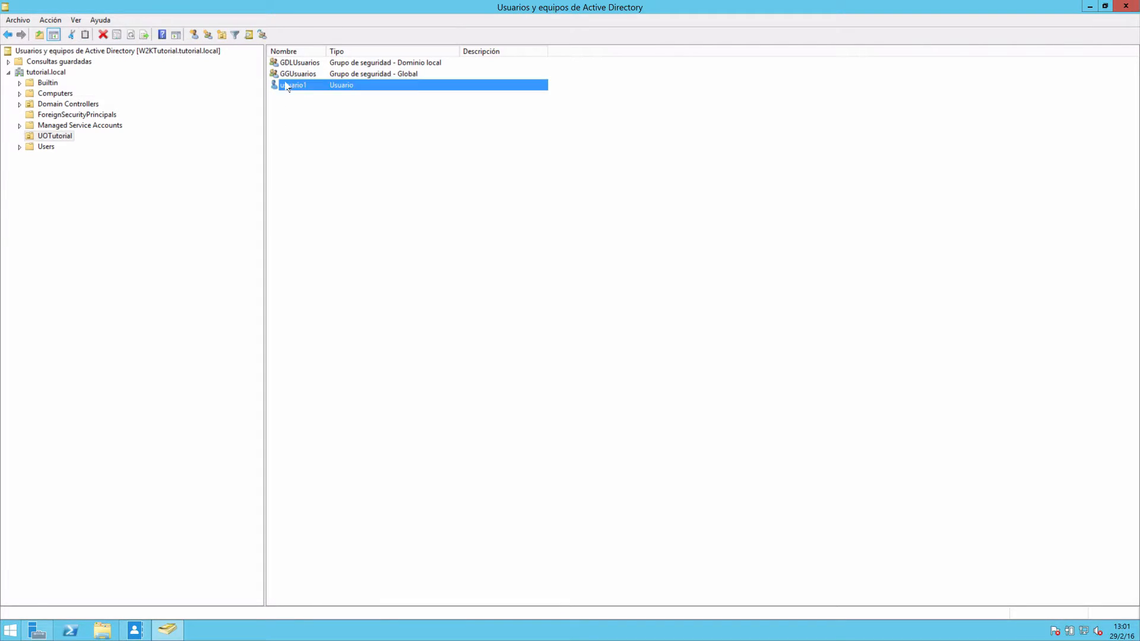
click(317, 95)
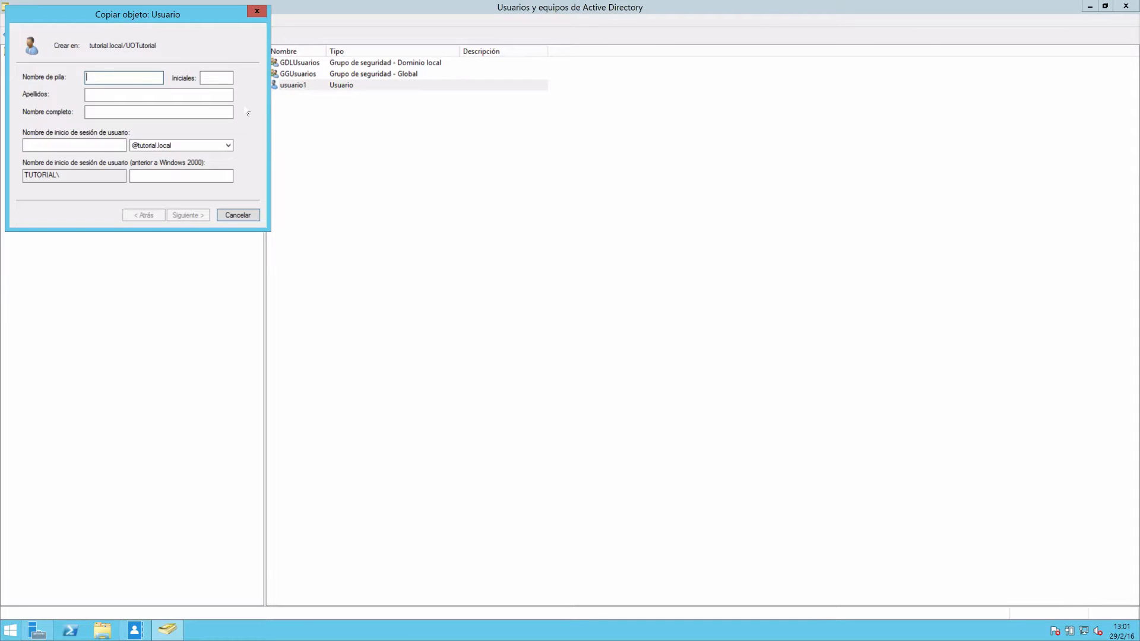
text(usuario2)
key(Tab)
key(Tab)
key(Tab)
text(usuario2)
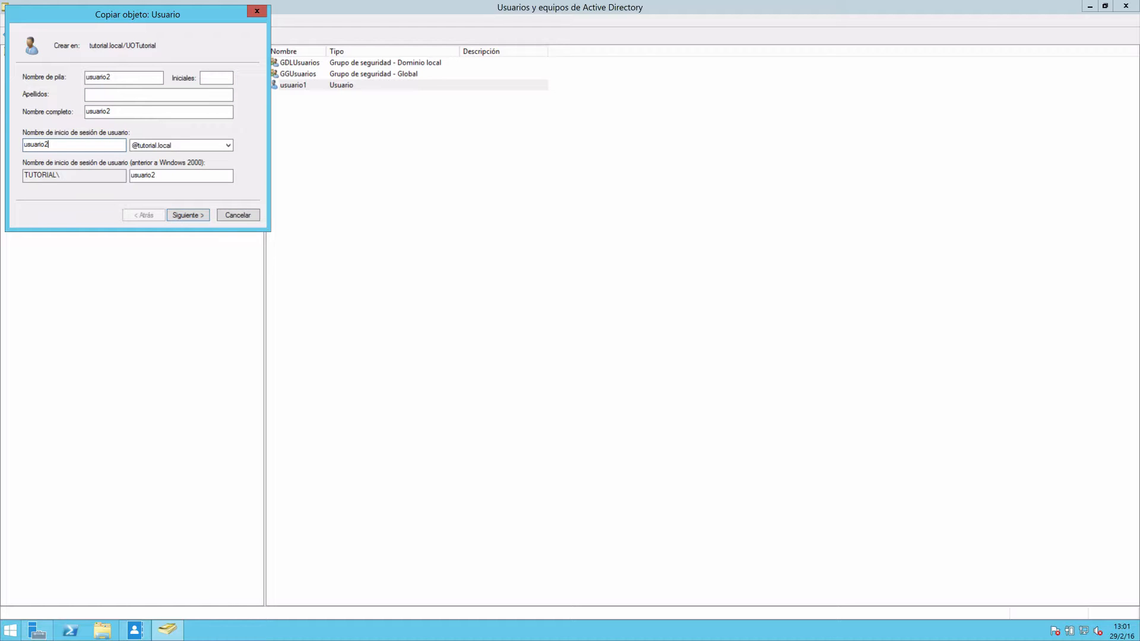
click(207, 216)
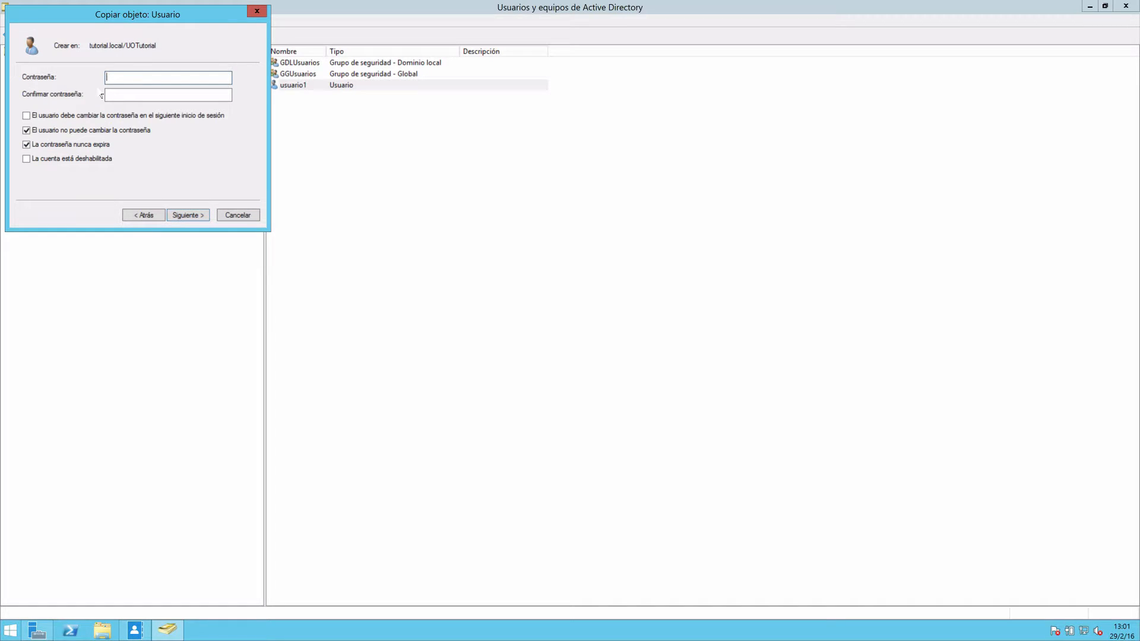
Enter and confirm the account password for usuario2 and finish creating the user.
text(****************)
key(Tab)
text(****************)
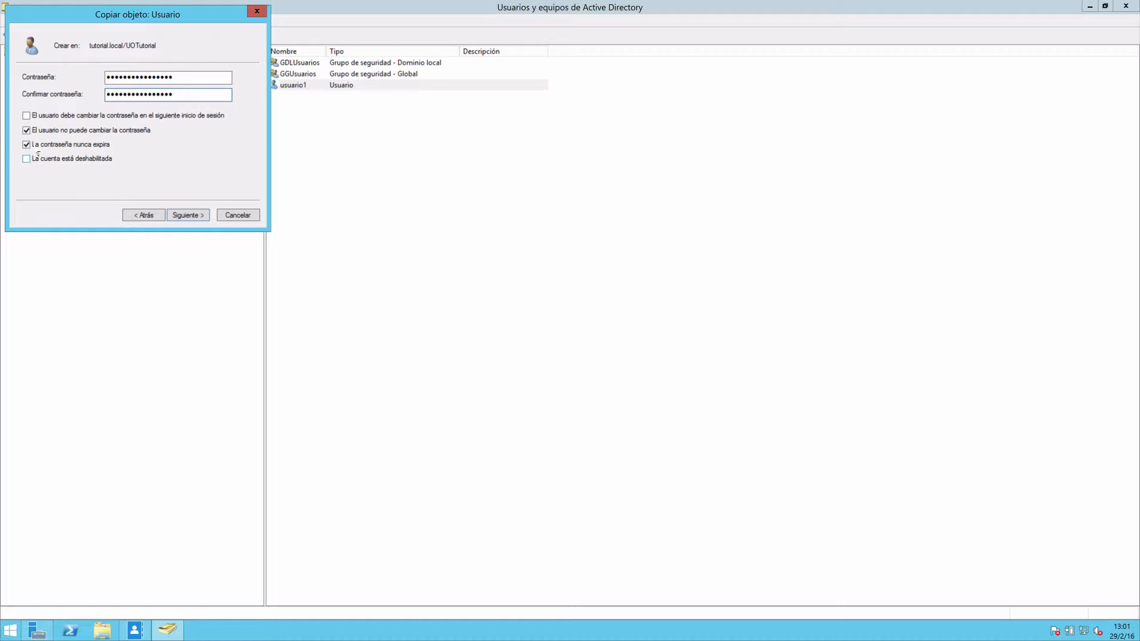
click(188, 215)
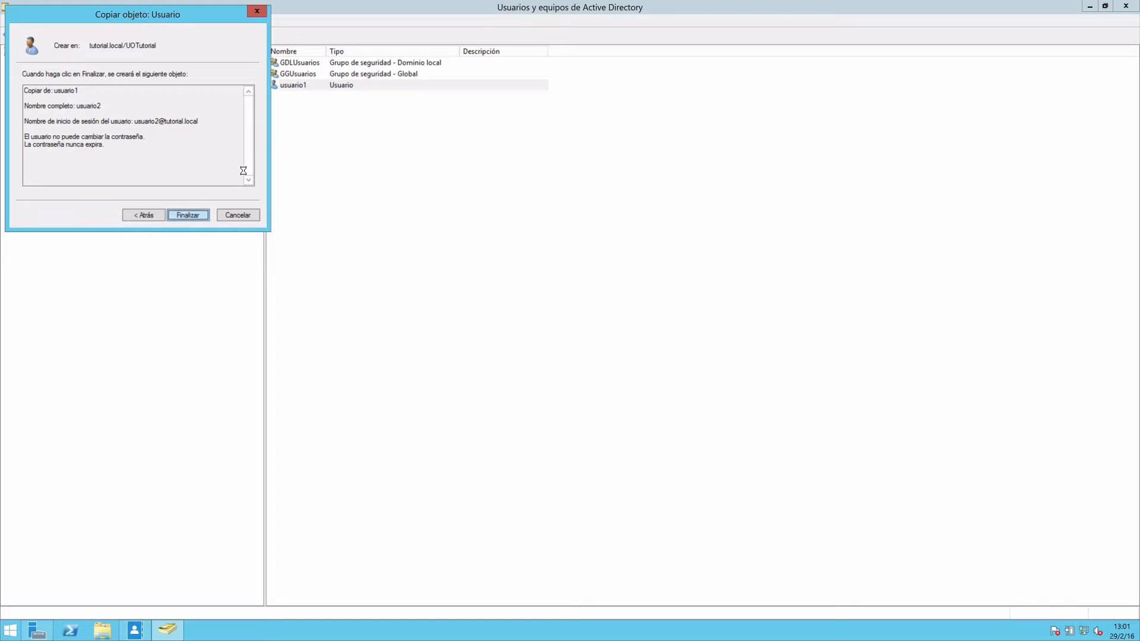
click(314, 105)
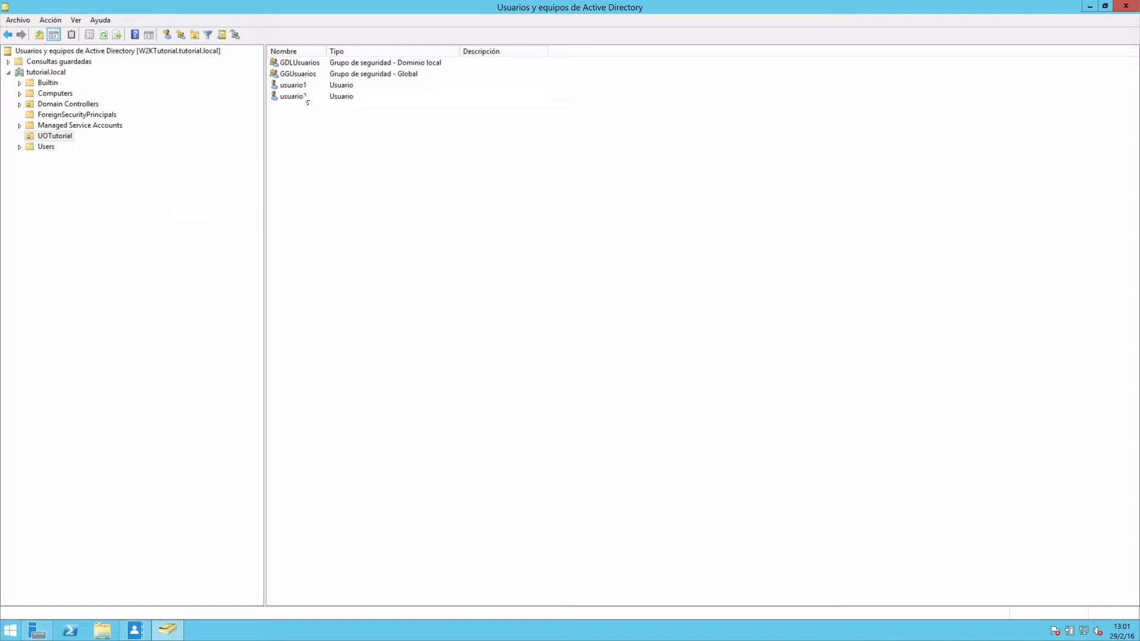
Check whether the copied user usuario2 is in the member list of GGUsuarios, without changing the group.
click(306, 97)
click(302, 86)
click(302, 97)
click(299, 86)
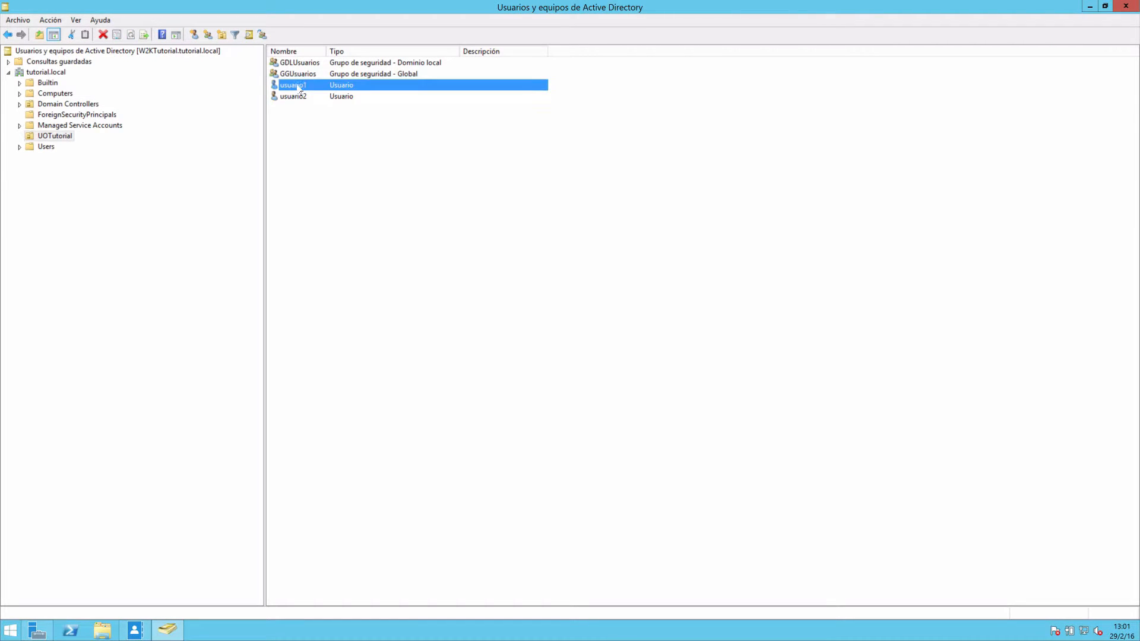
double_click(300, 74)
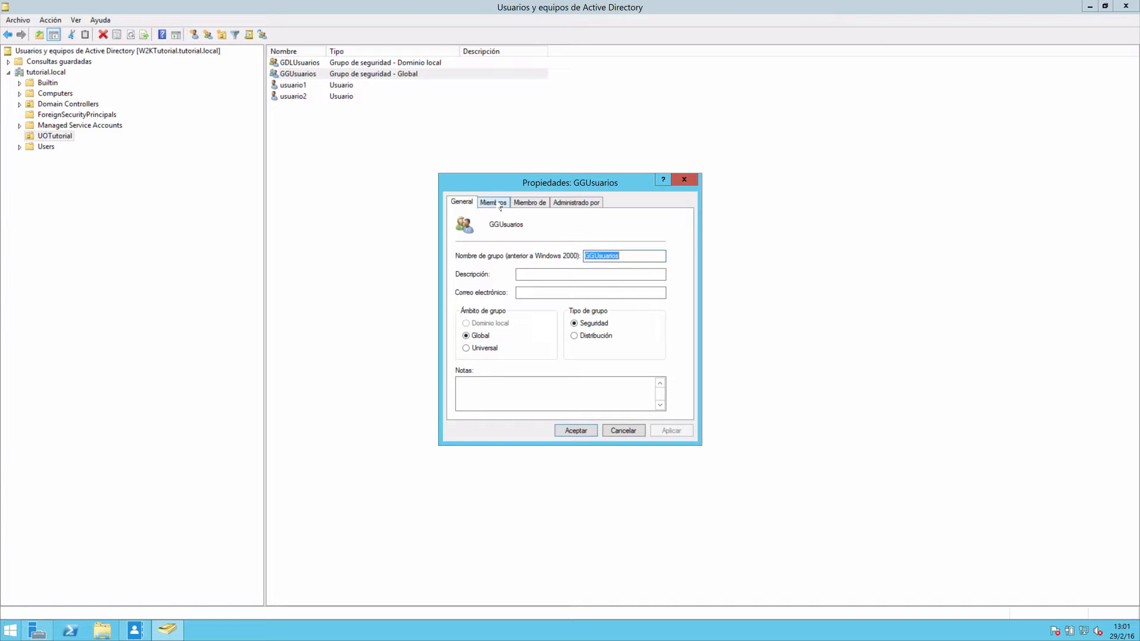
click(496, 203)
click(482, 253)
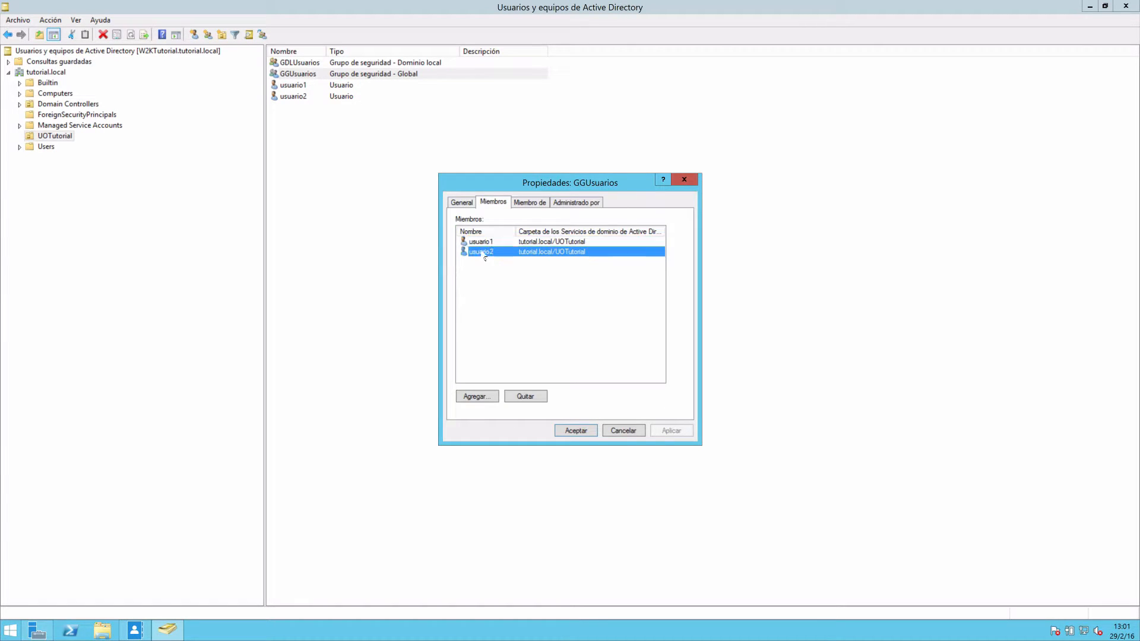
click(622, 432)
click(310, 66)
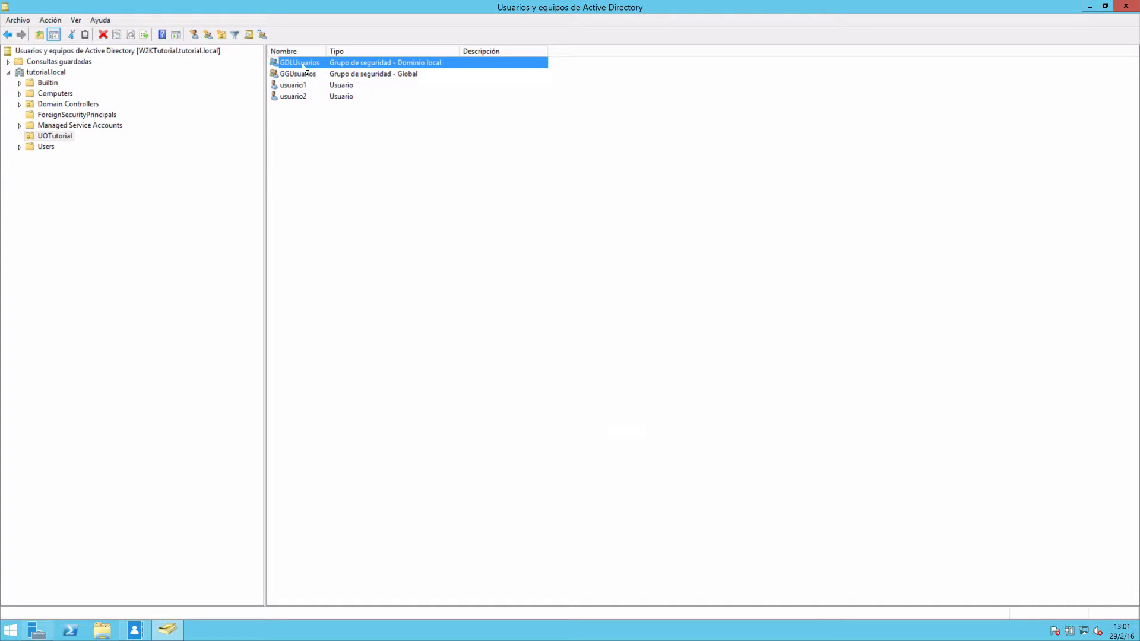
click(296, 97)
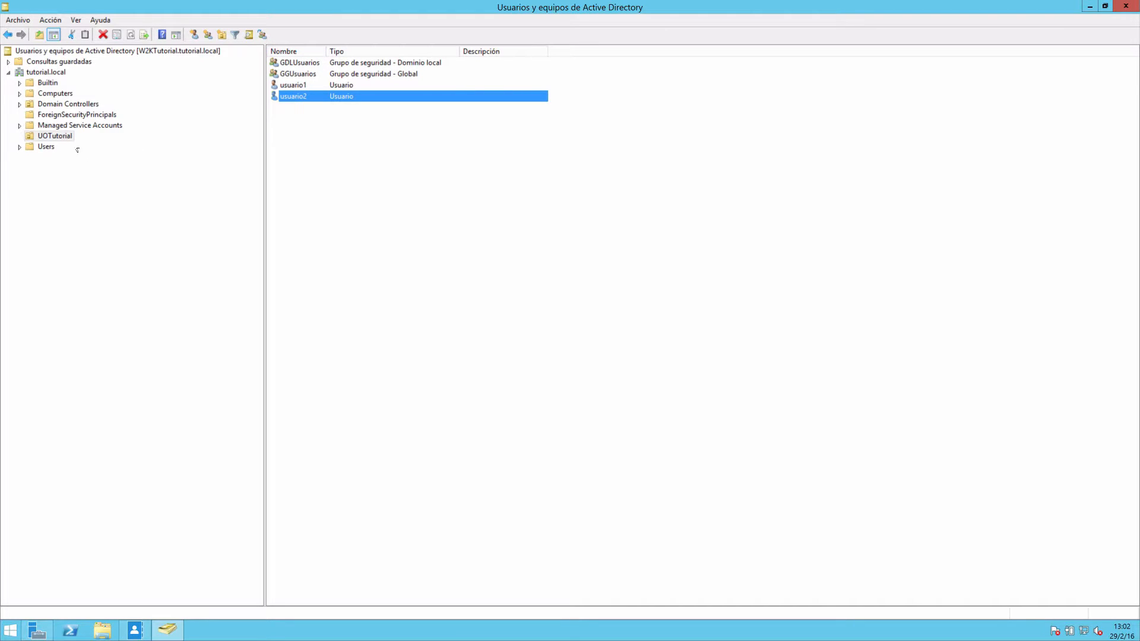
right_click(65, 138)
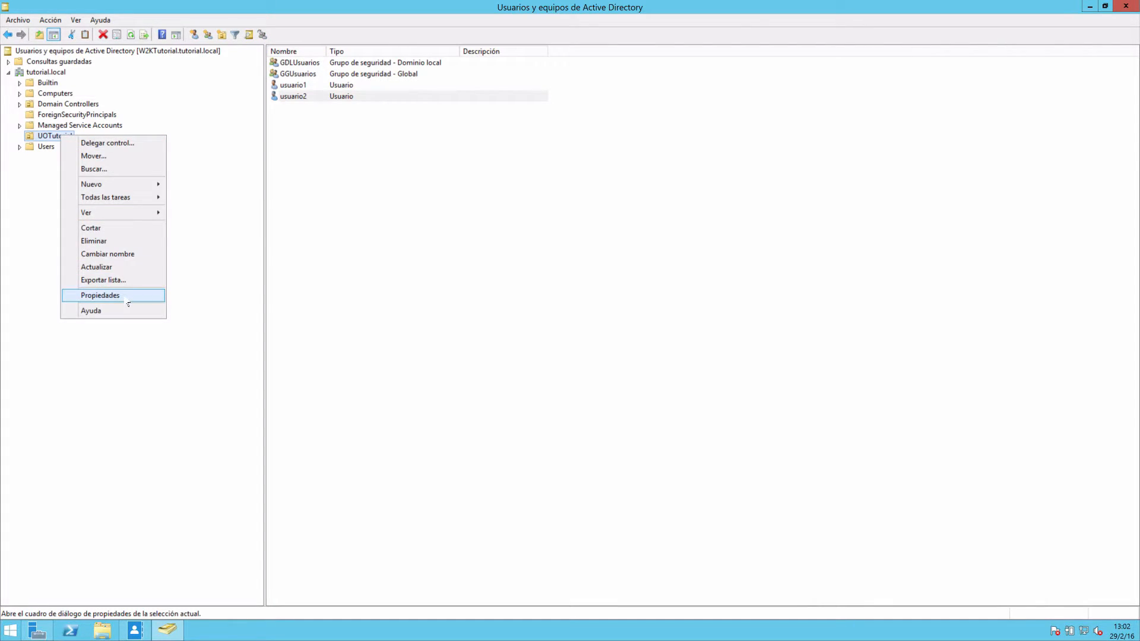
click(223, 199)
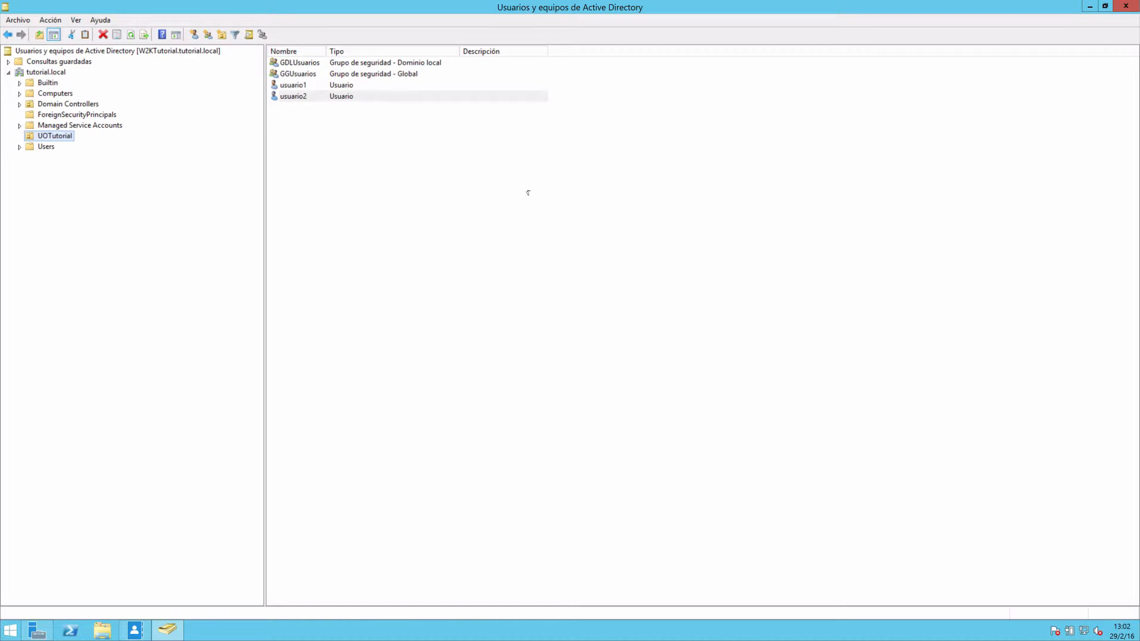
Close Usuarios y equipos de Active Directory, switch to Centro de administración de Active Directory, and refresh the contents of UOTutorial.
click(1125, 6)
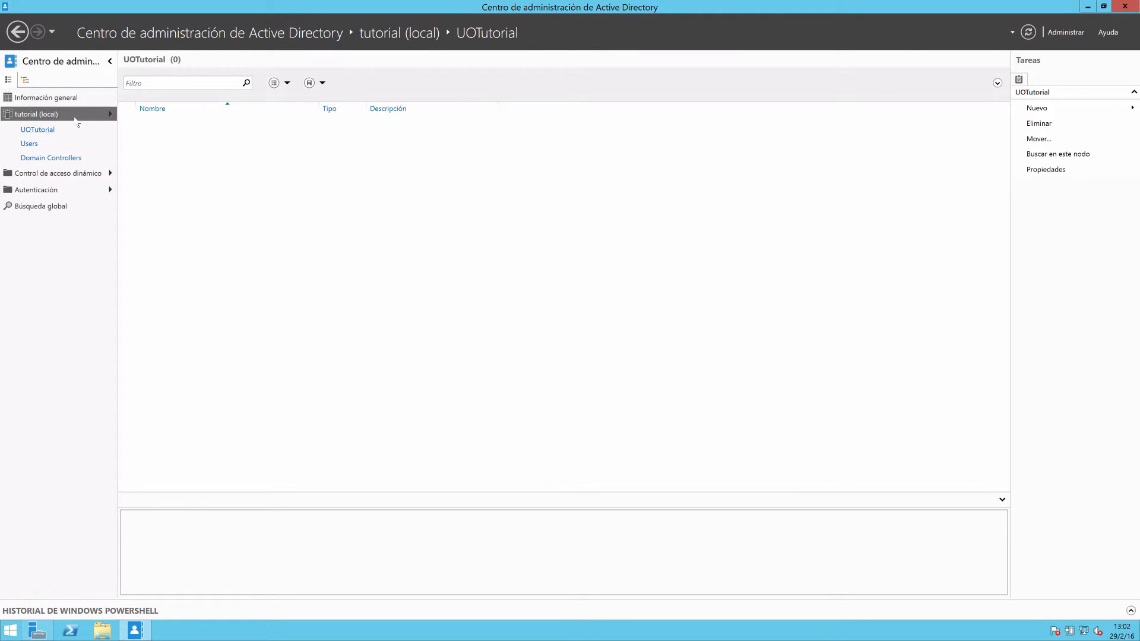
click(33, 98)
click(32, 115)
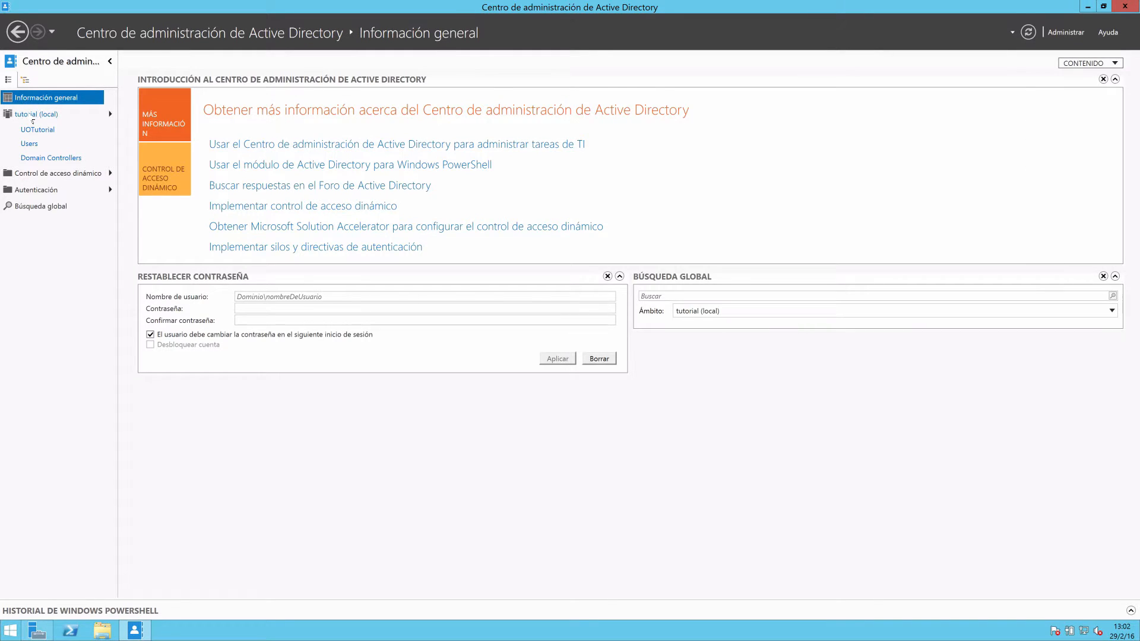
double_click(155, 288)
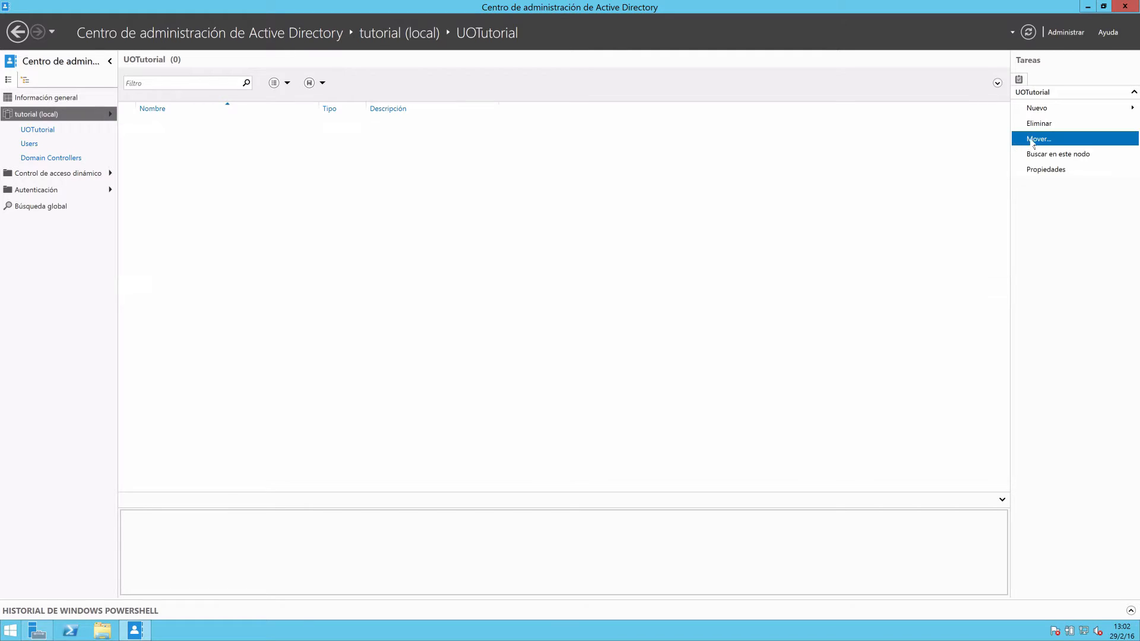
click(1028, 32)
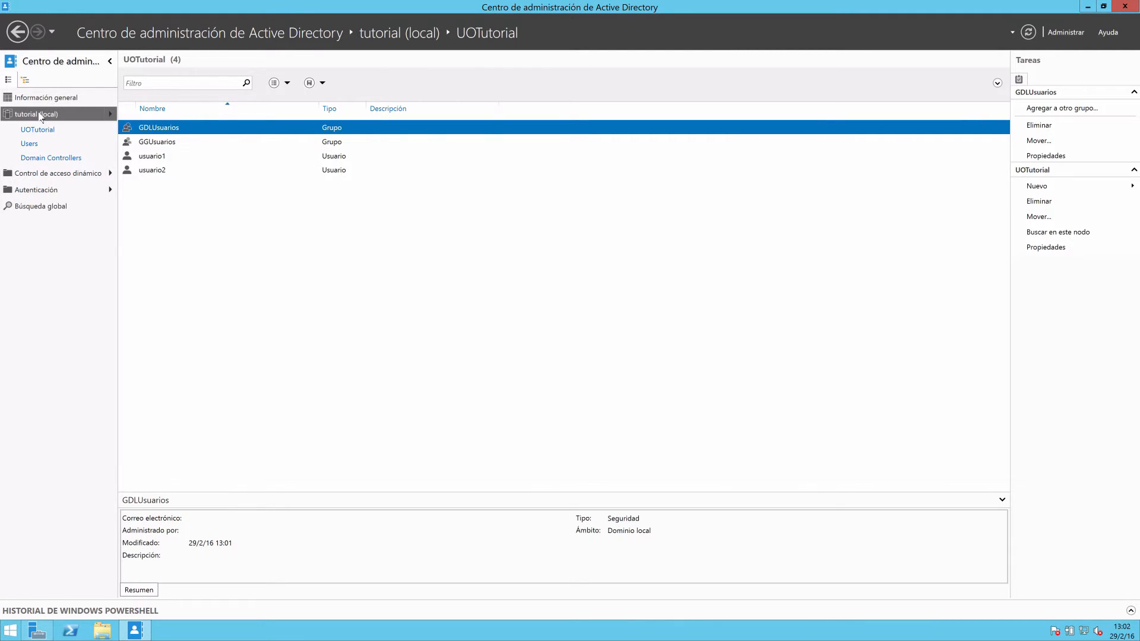
Fit the Tipo column to its contents in tutorial (local) and open the Password Settings Container inside System.
click(40, 114)
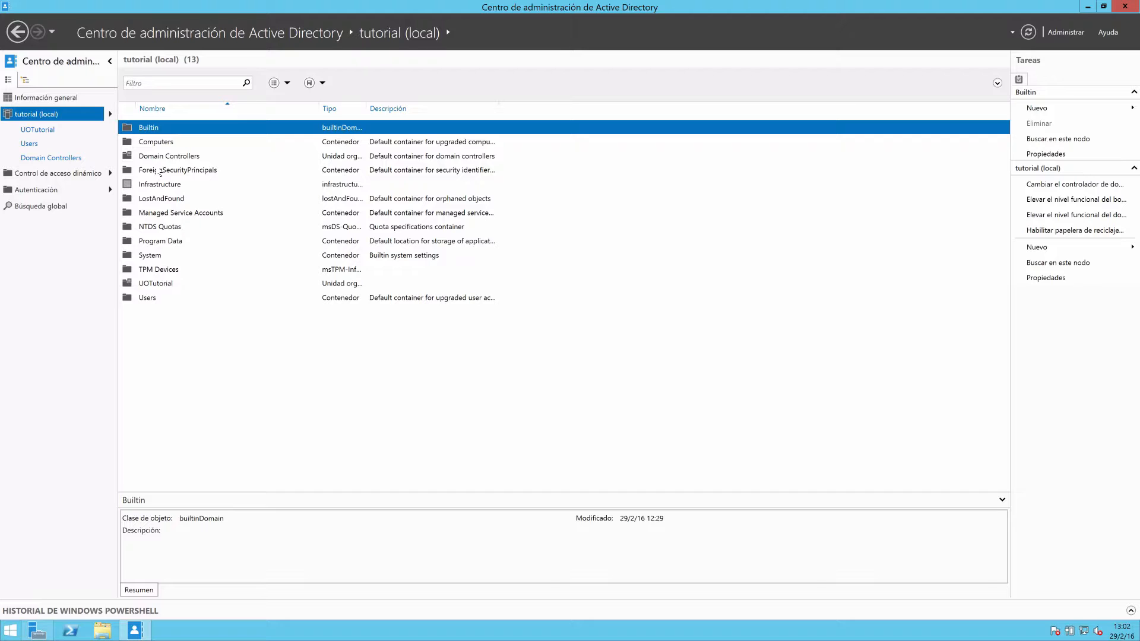
double_click(365, 109)
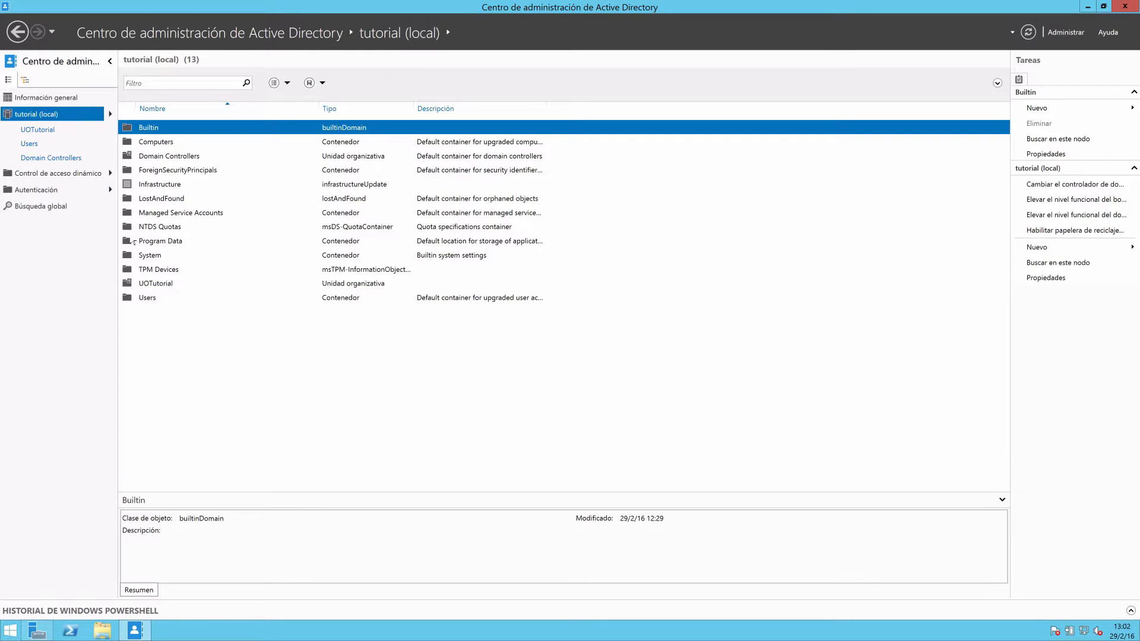
double_click(152, 261)
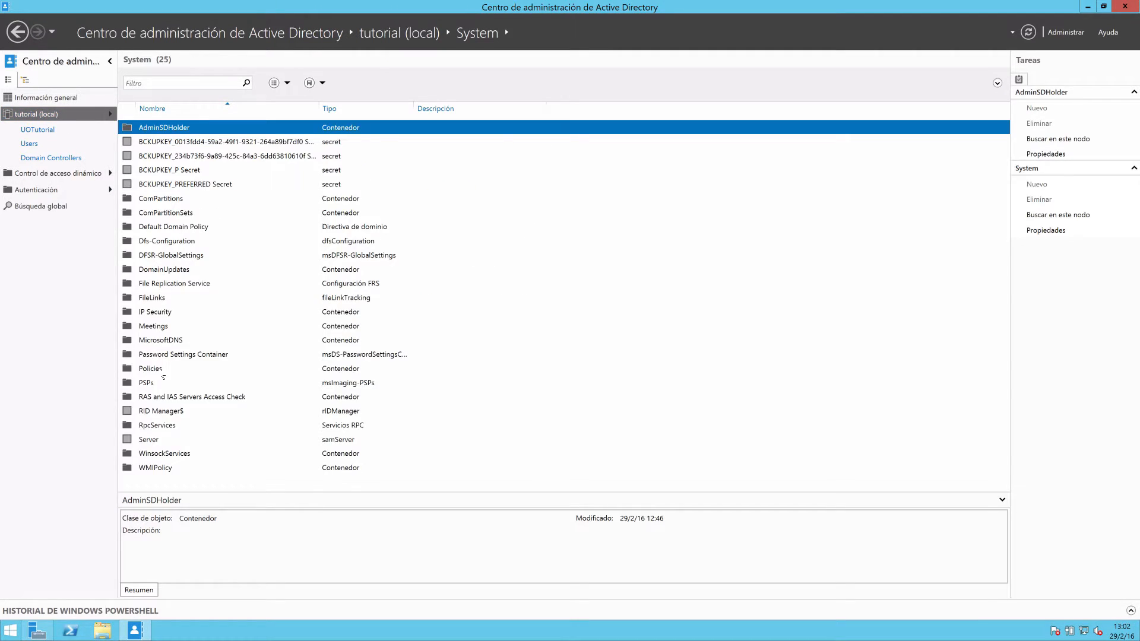
double_click(174, 359)
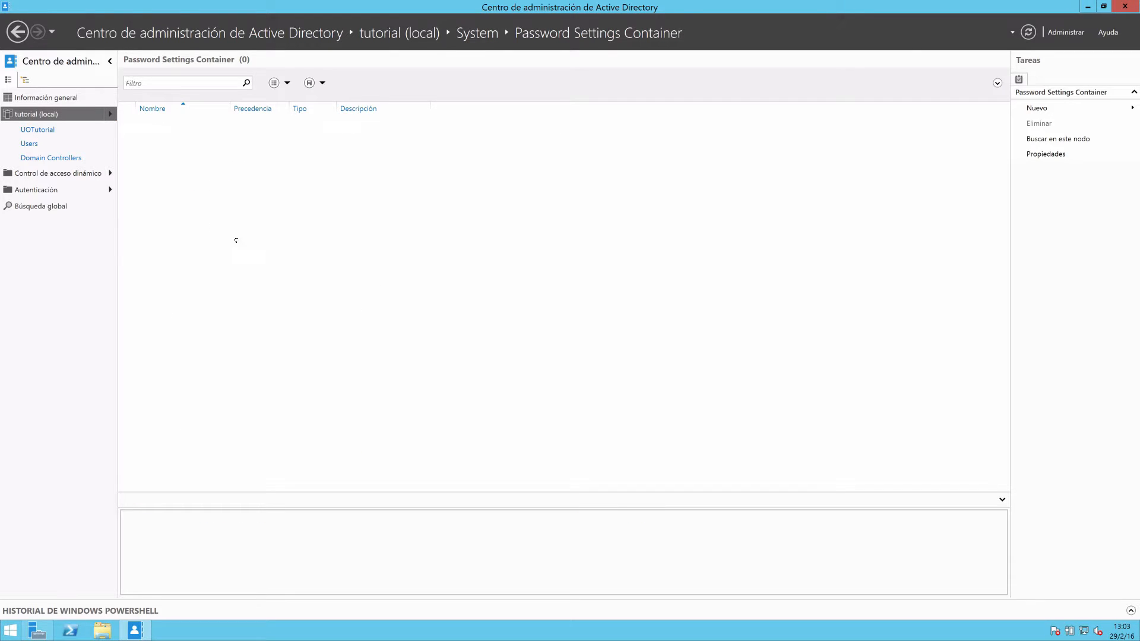
Start a new password settings object in the container, named PSUsuarios with precedence 1.
click(1079, 109)
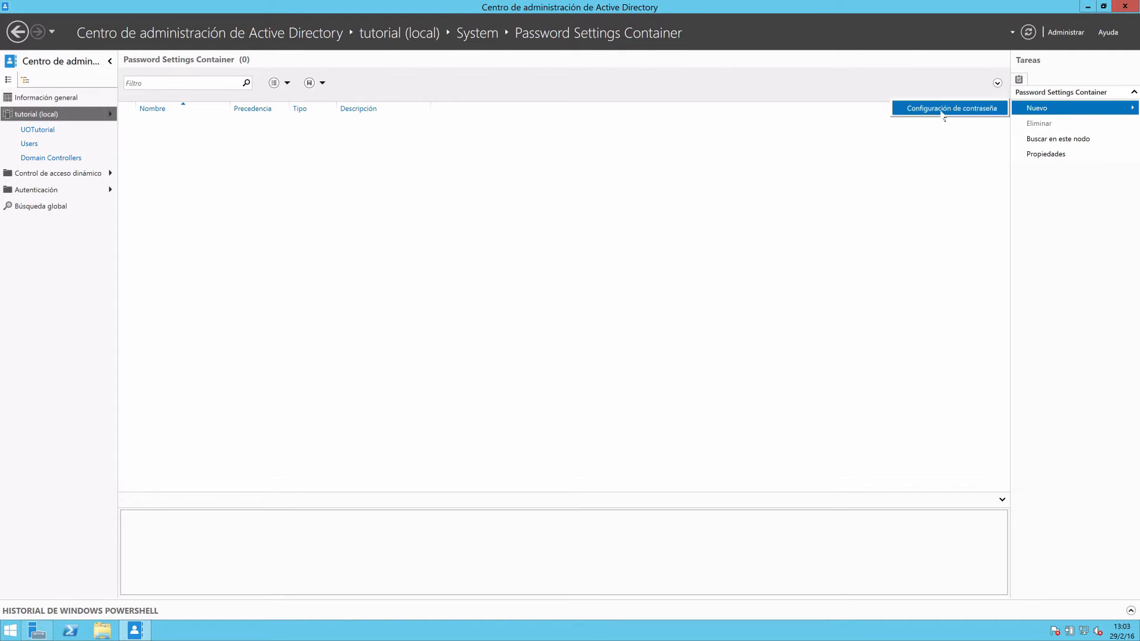
click(943, 111)
click(402, 224)
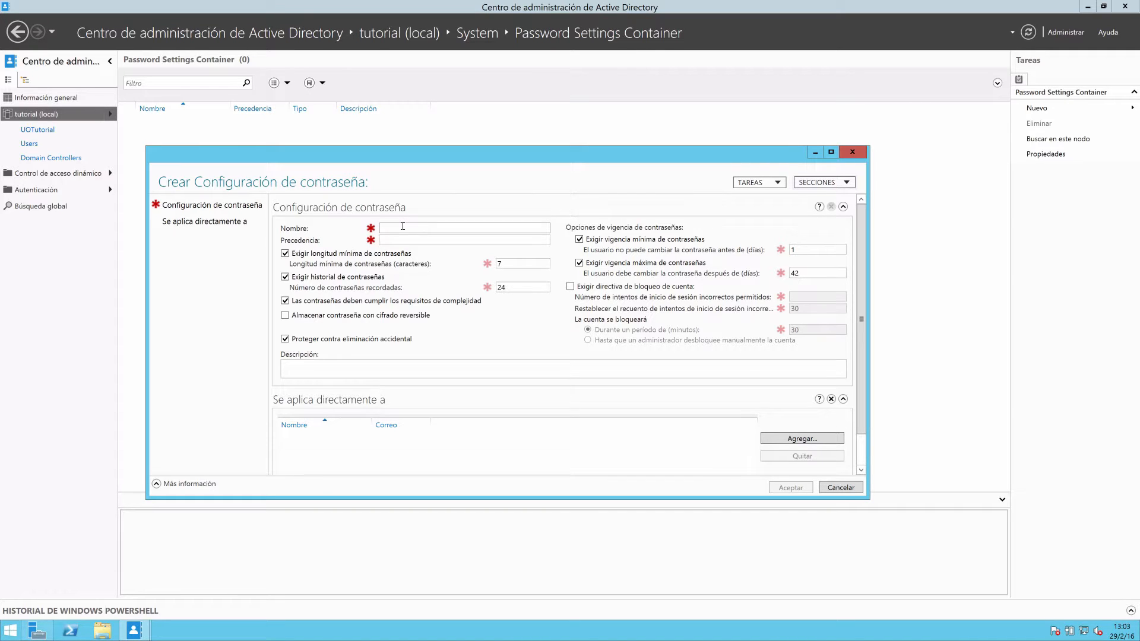
text(PS)
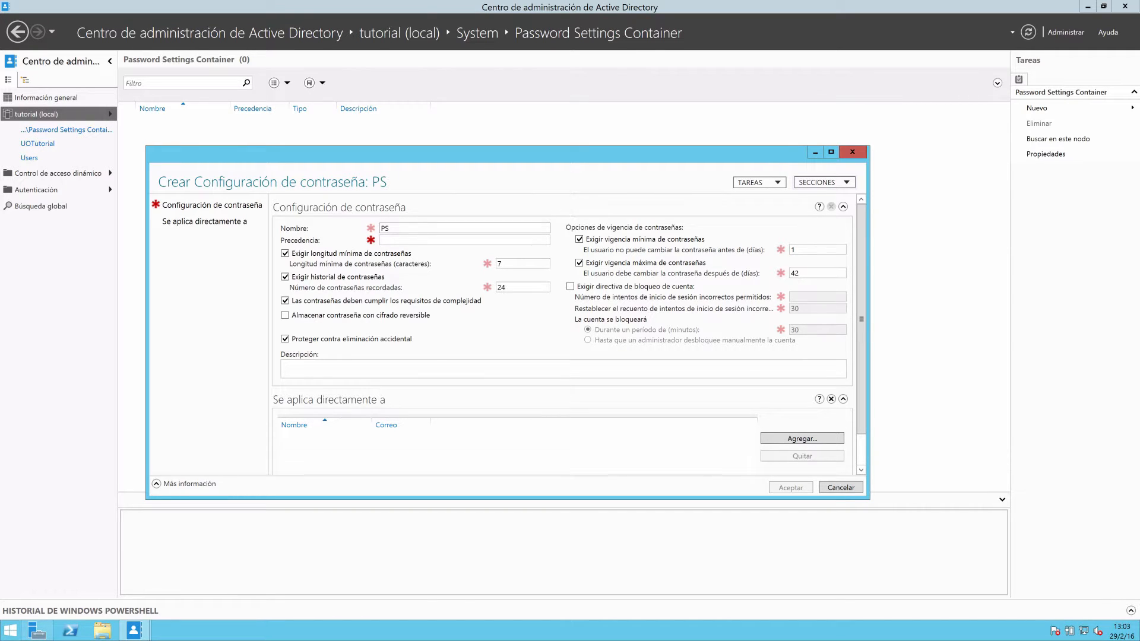
text(Alu)
key(BackSpace)
key(BackSpace)
key(BackSpace)
text(Usuarios)
click(397, 240)
text(1)
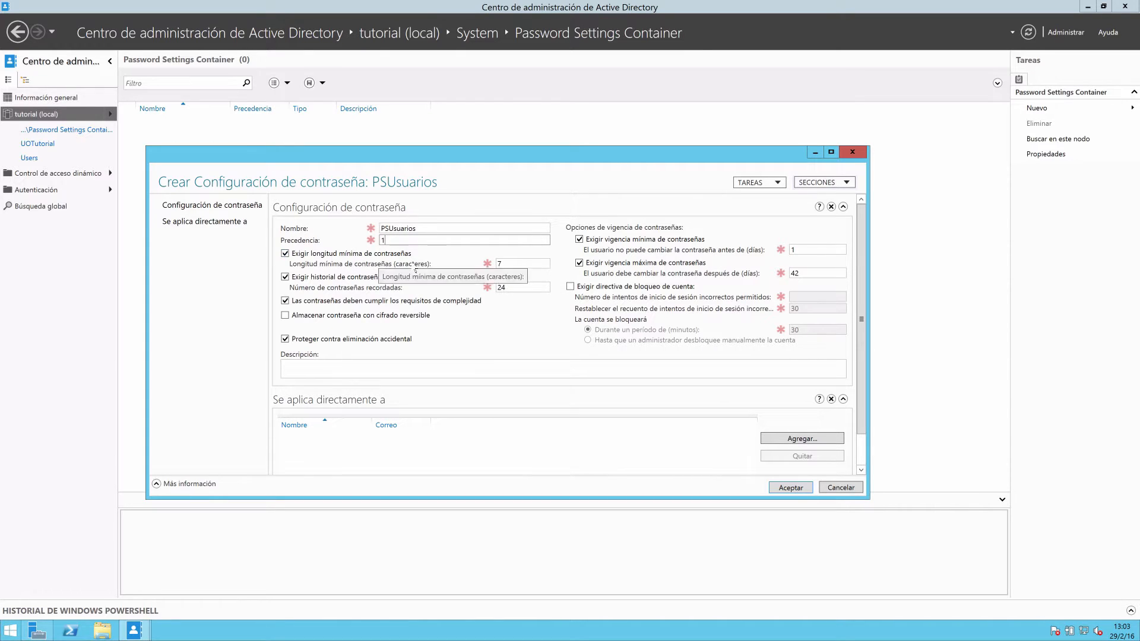
Open the minimum password length of PSUsuarios for editing.
click(513, 264)
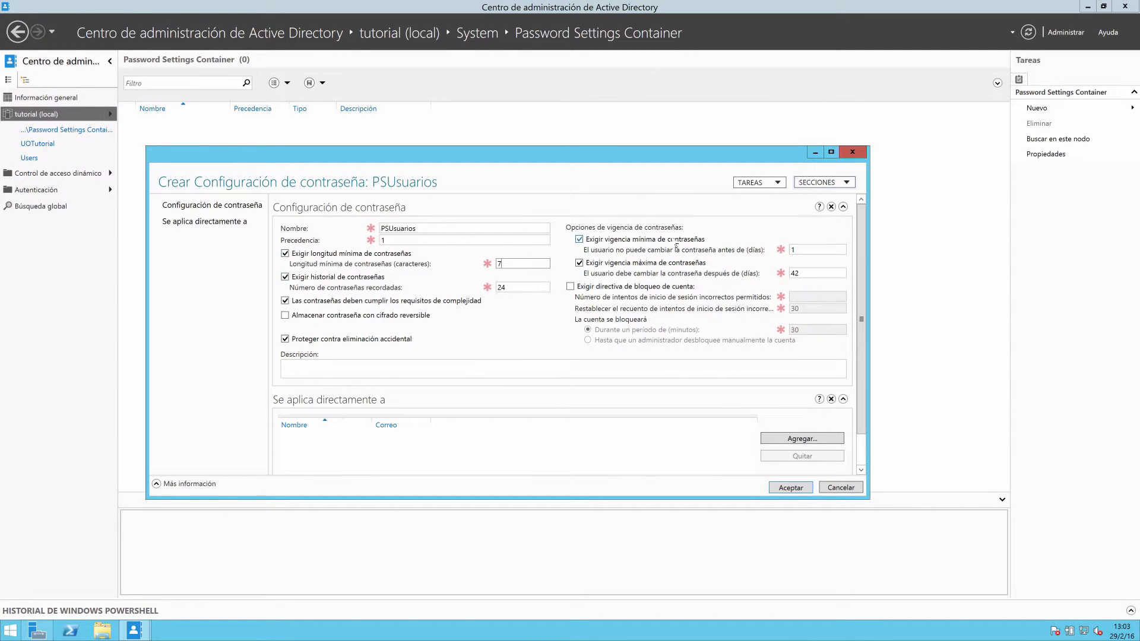
Set the maximum password age of PSUsuarios to 60 days.
click(802, 250)
click(820, 273)
drag(820, 274, 778, 283)
text(60)
Enforce the account lockout policy for PSUsuarios with 3 allowed incorrect logon attempts.
scroll(863, 297, down, 2)
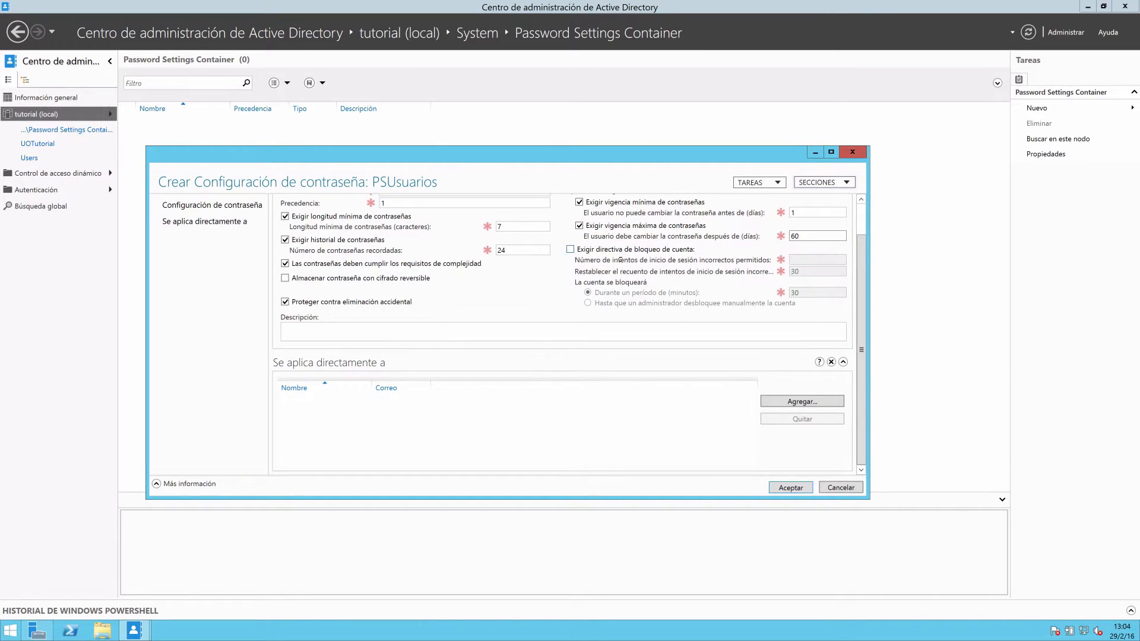
click(593, 250)
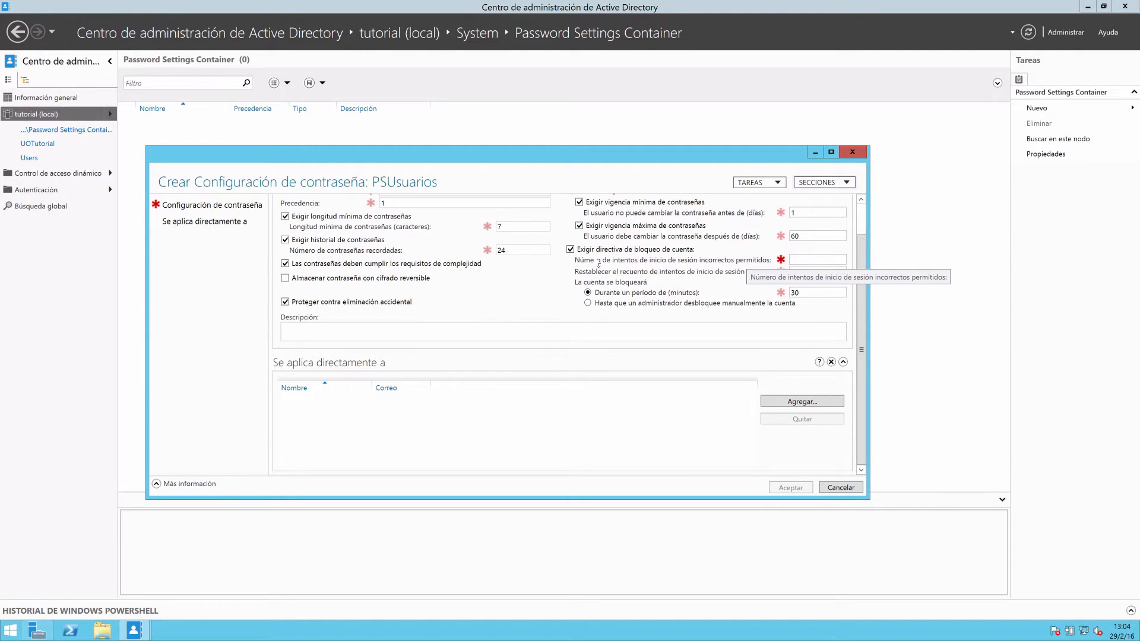
click(794, 258)
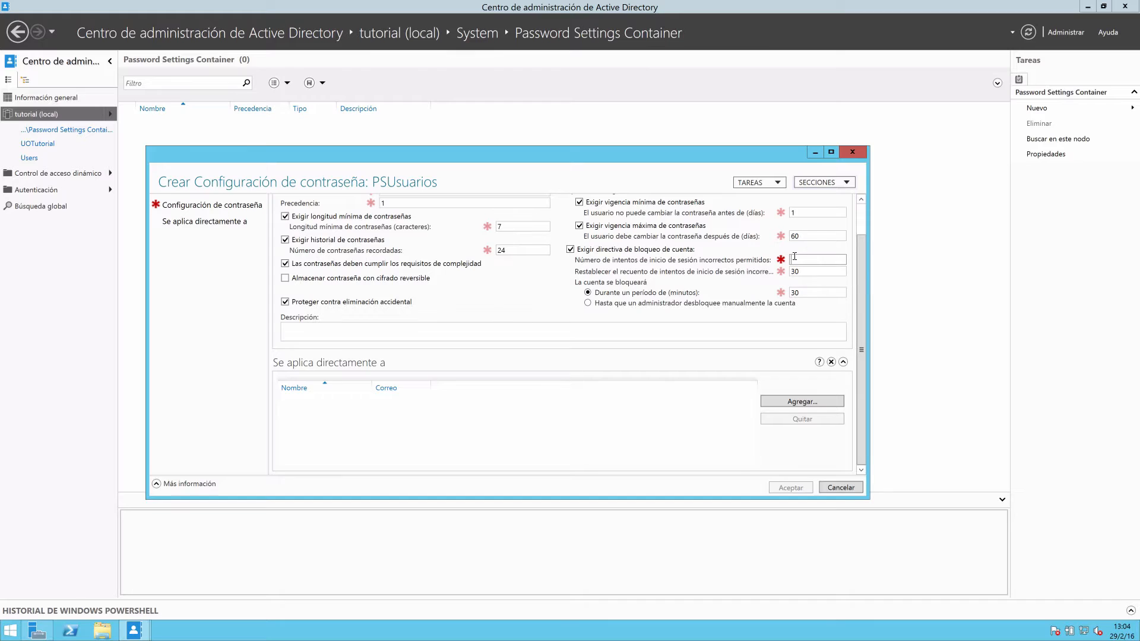
text(3)
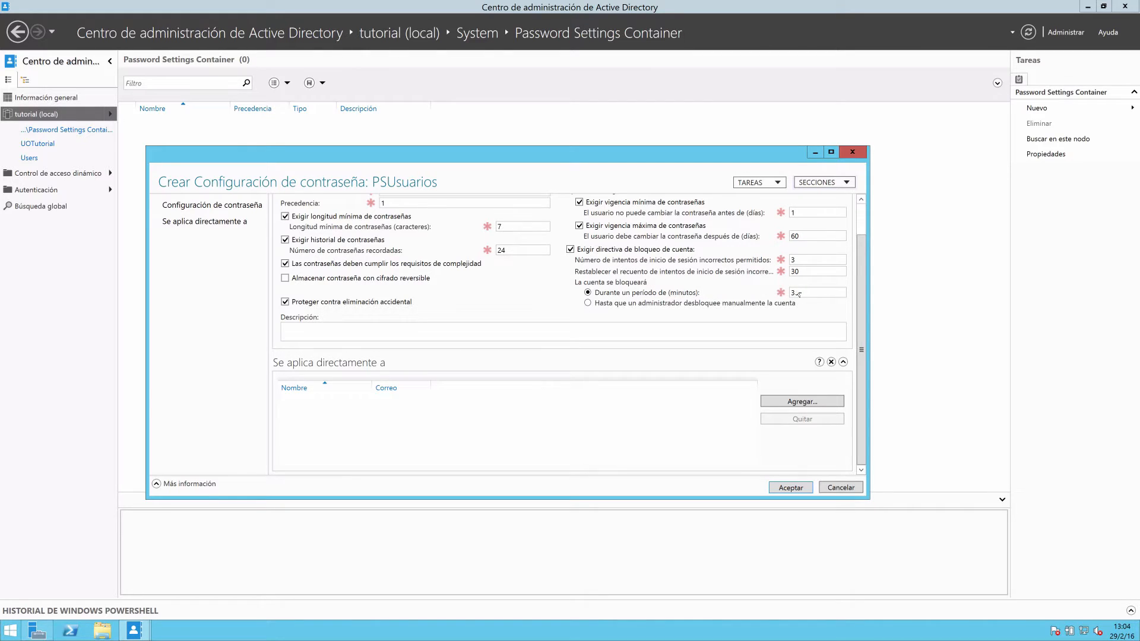
click(815, 292)
Apply PSUsuarios directly to the group GGUsuarios and create the password settings object.
click(808, 402)
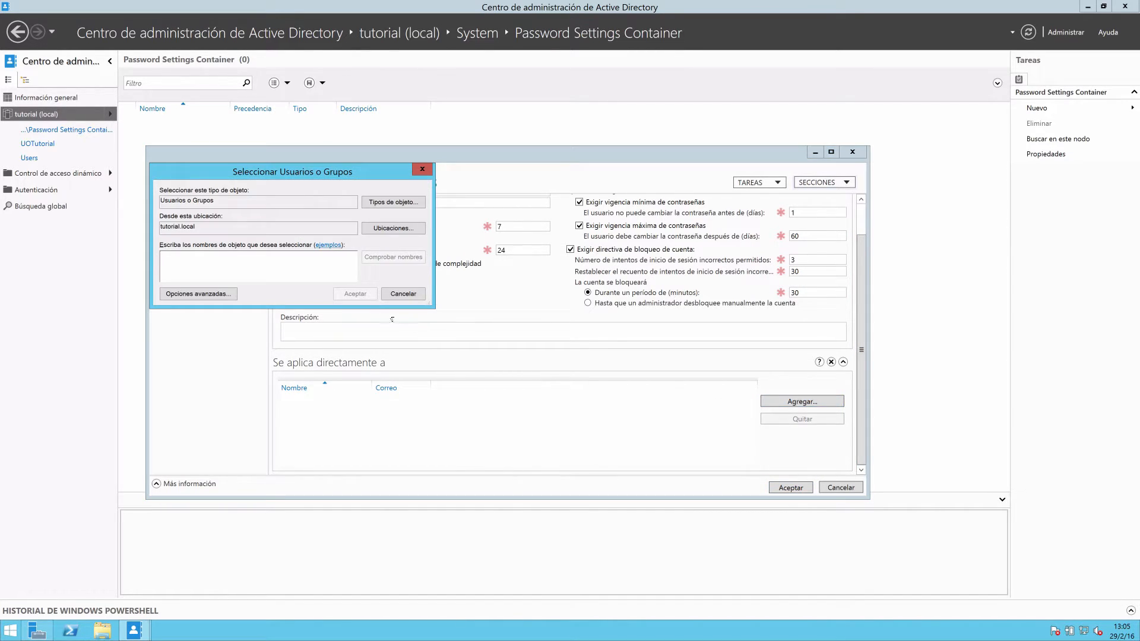
text(GGUsuarios)
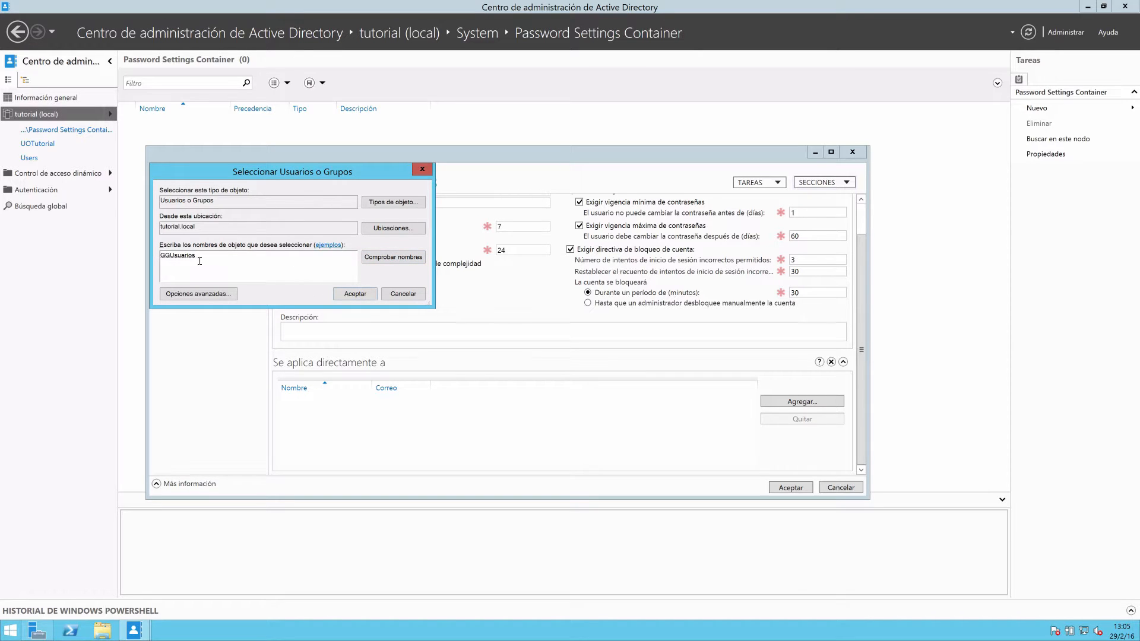
click(356, 297)
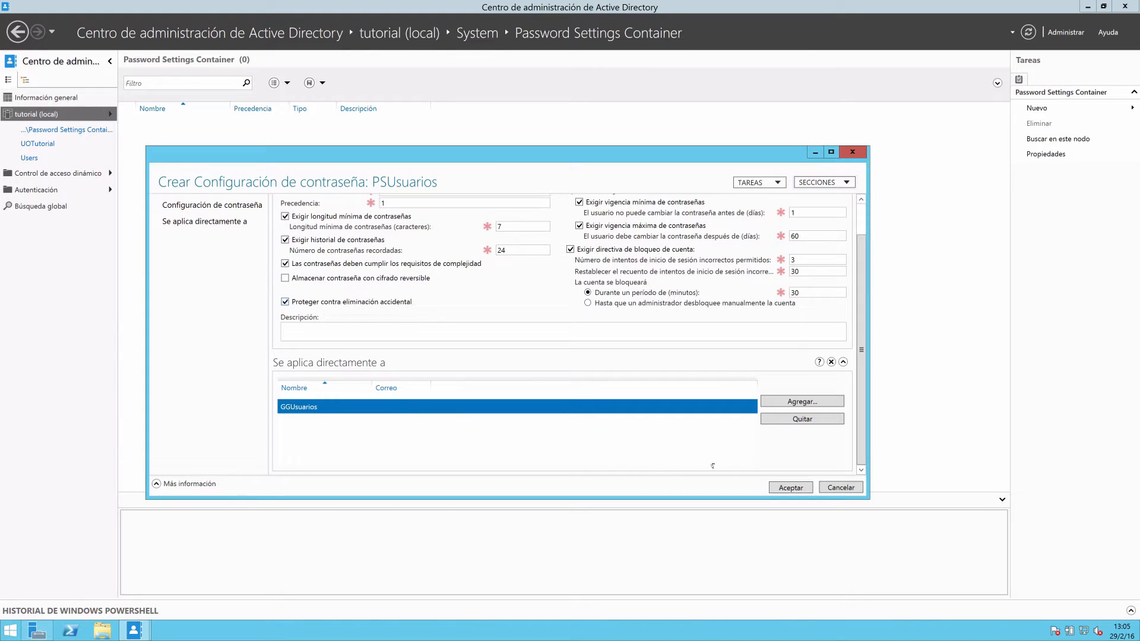
click(789, 488)
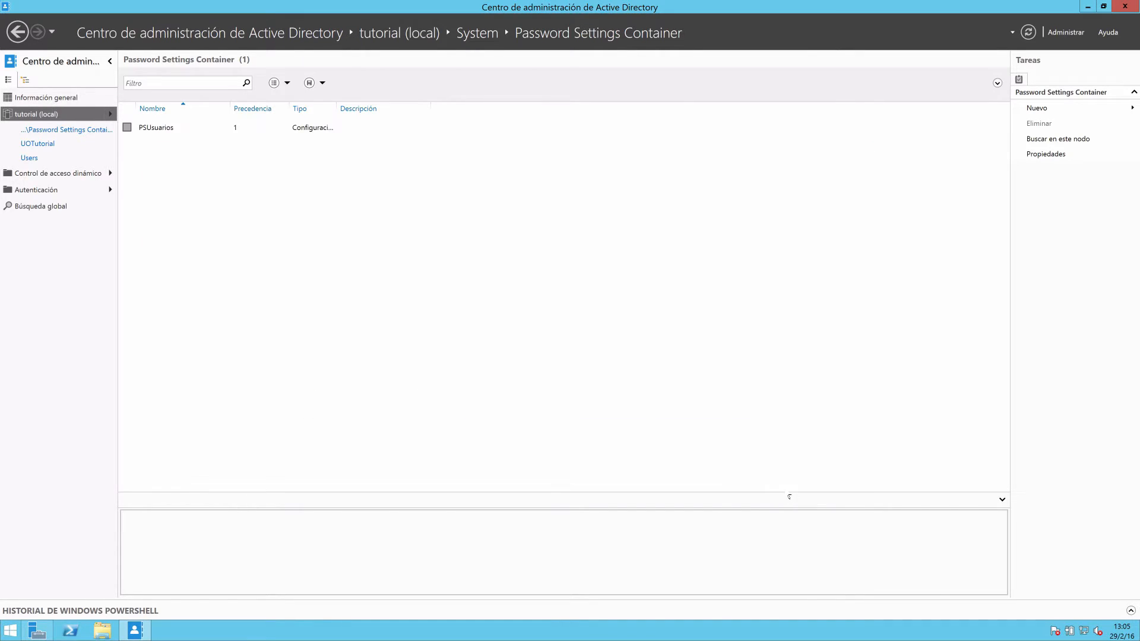
Select PSUsuarios in the Password Settings Container and fit the Tipo column to its contents.
click(156, 127)
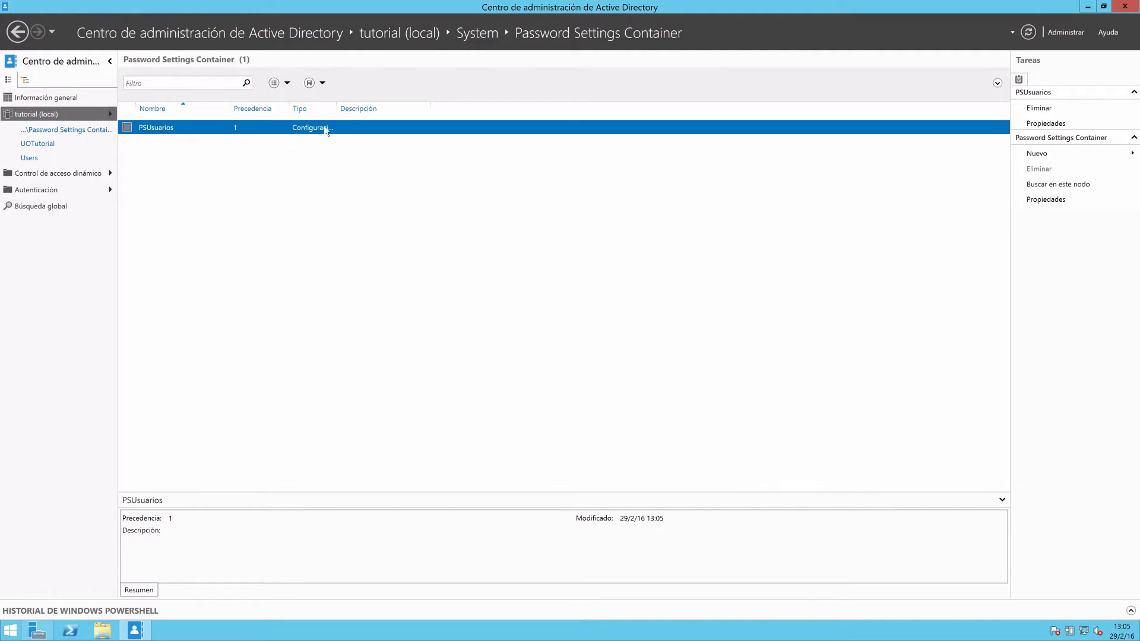
double_click(334, 107)
Try to enable the recycle bin for the tutorial (local) domain with the current account.
click(42, 117)
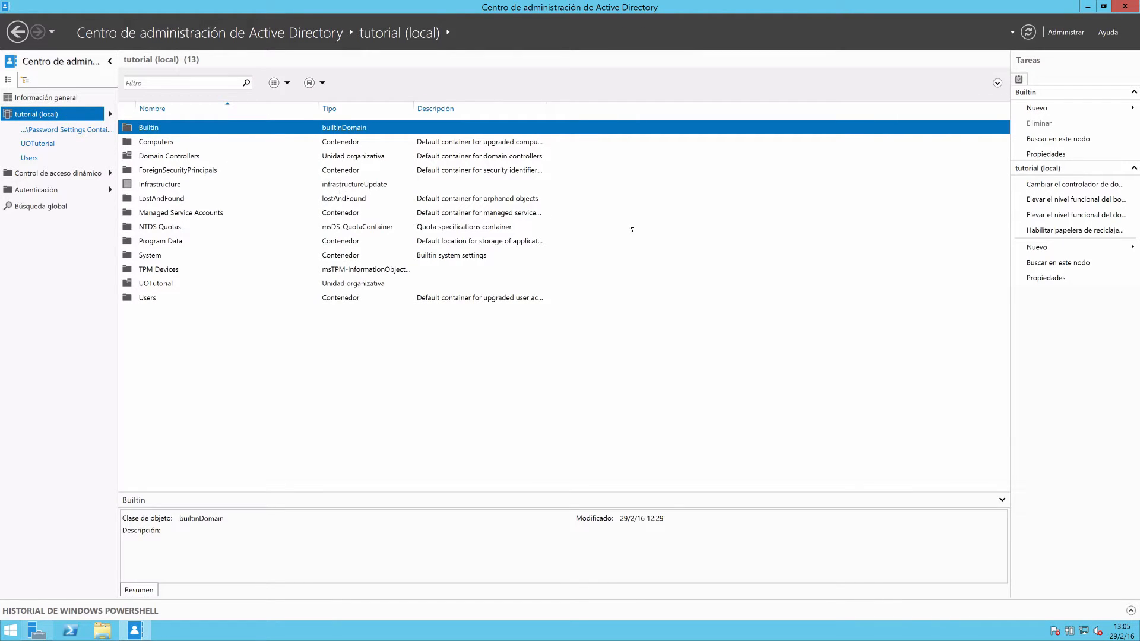
click(1046, 231)
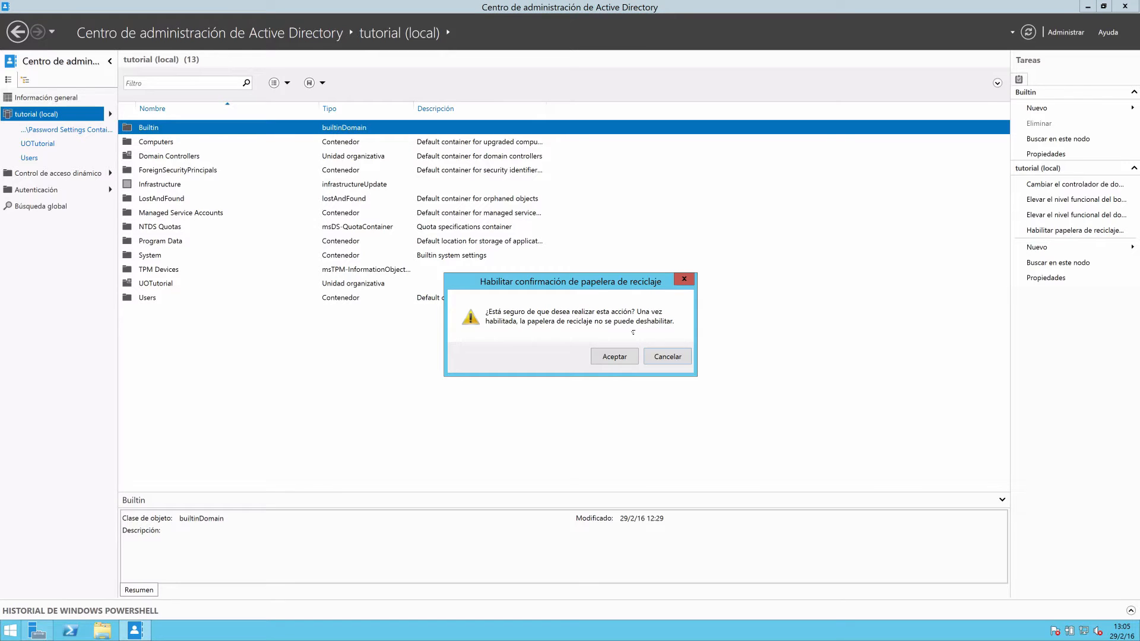
click(612, 356)
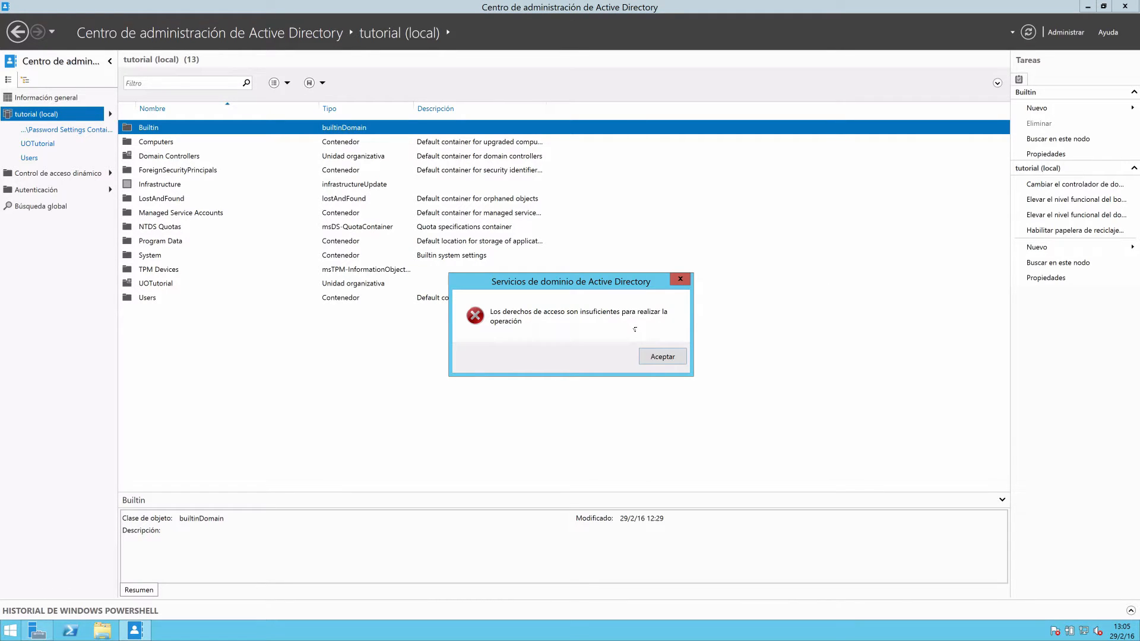
click(664, 359)
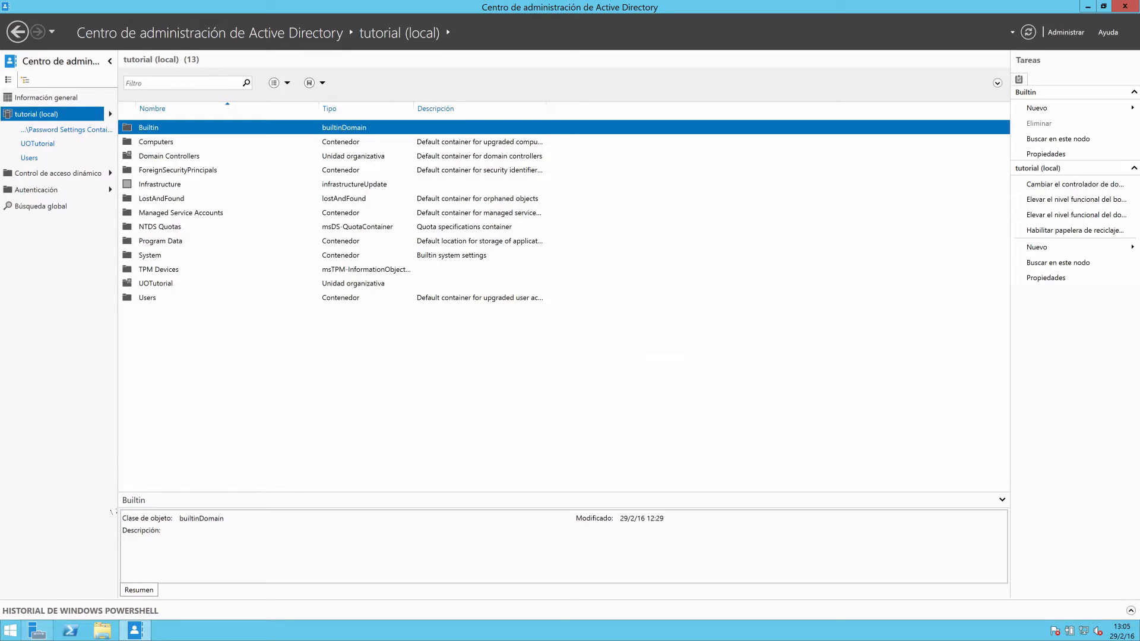
Sign out of the current Windows session.
click(11, 630)
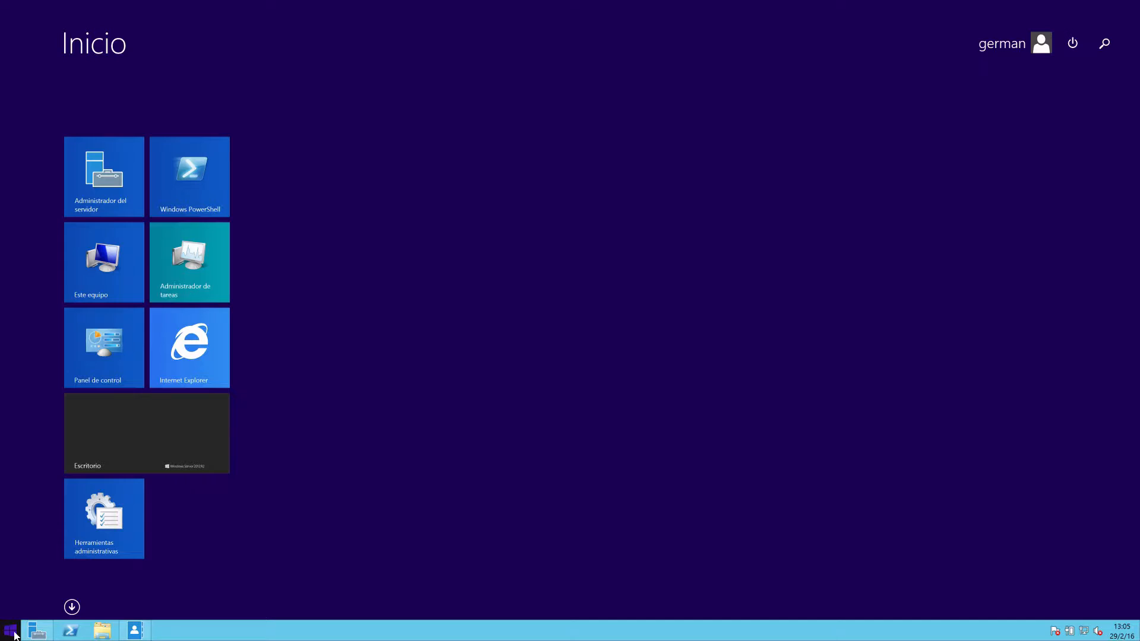
click(985, 44)
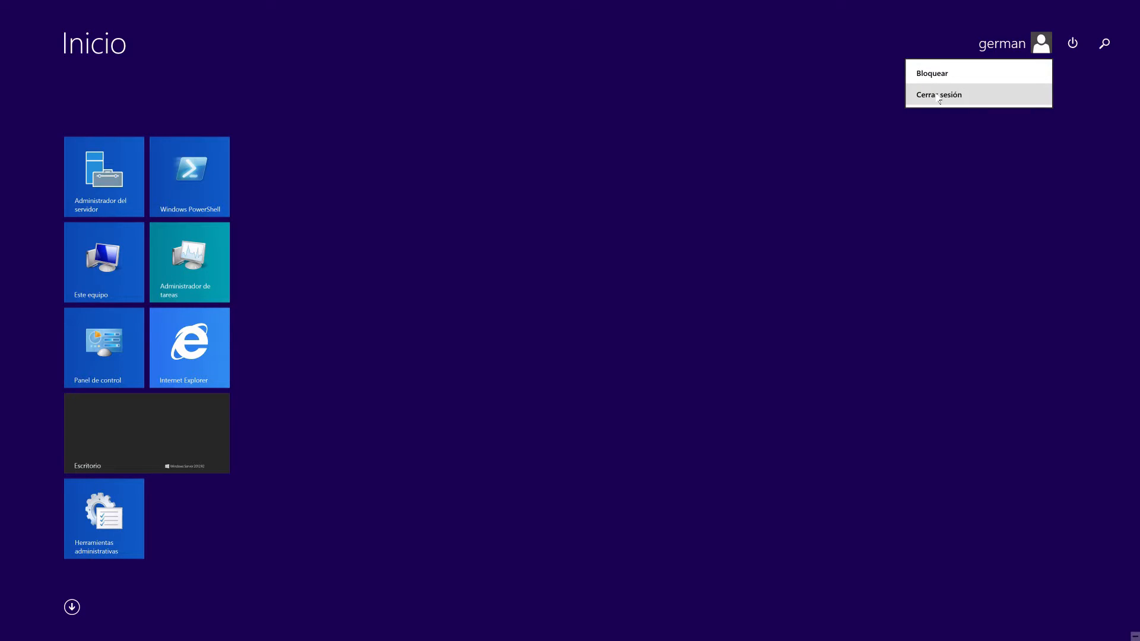
click(939, 96)
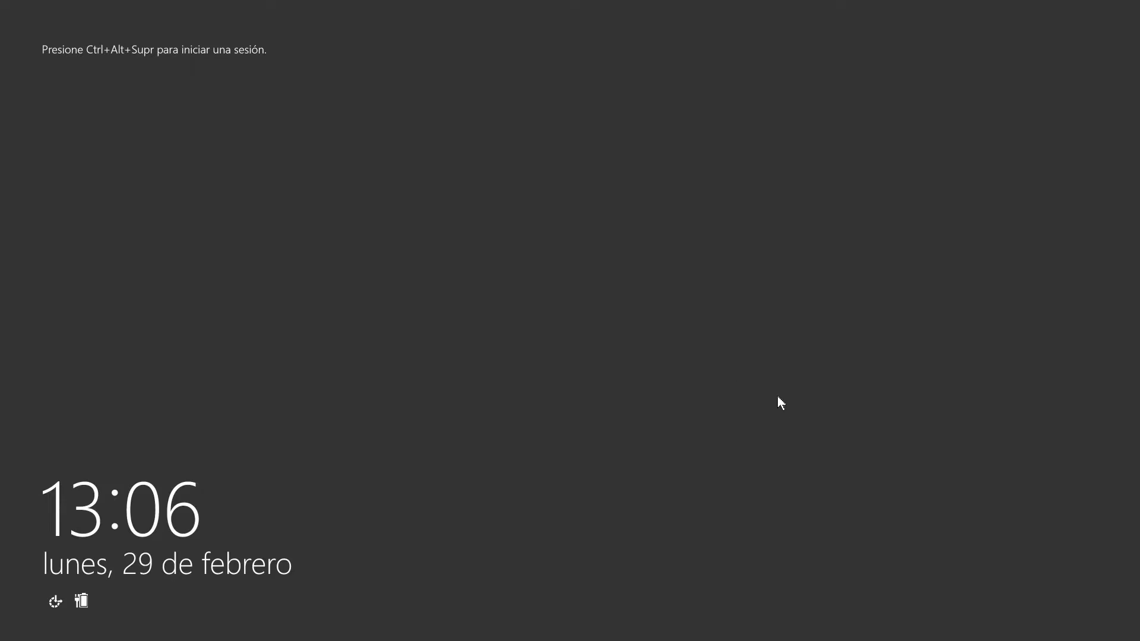
Sign in to the TUTORIAL domain as another user, administrador, entering the account password.
key(ctrl+alt+Delete)
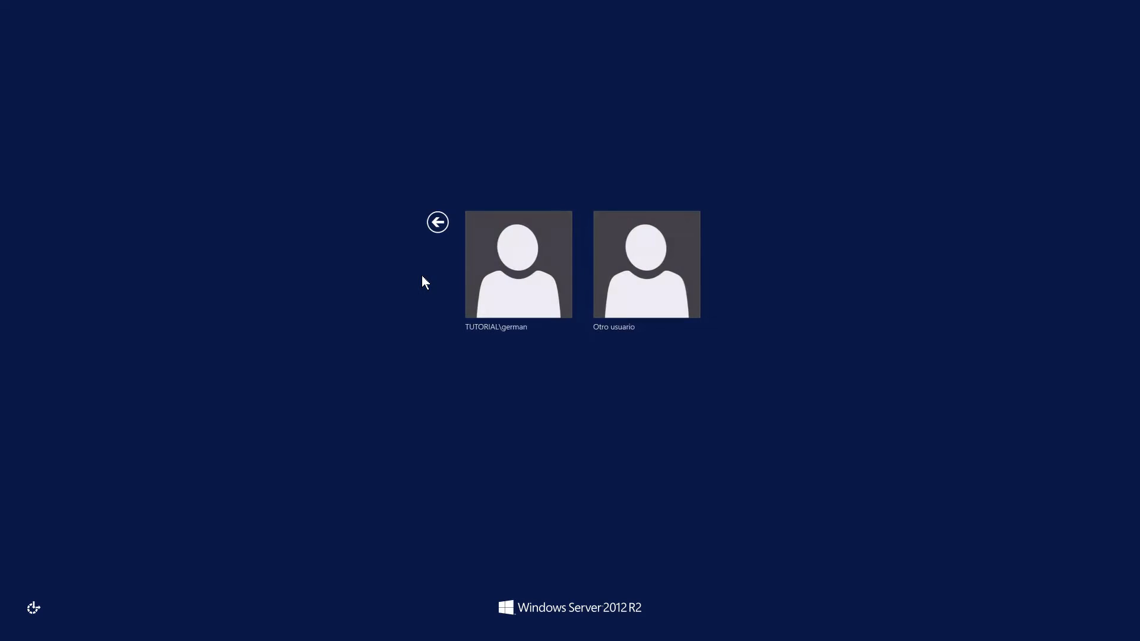
click(613, 292)
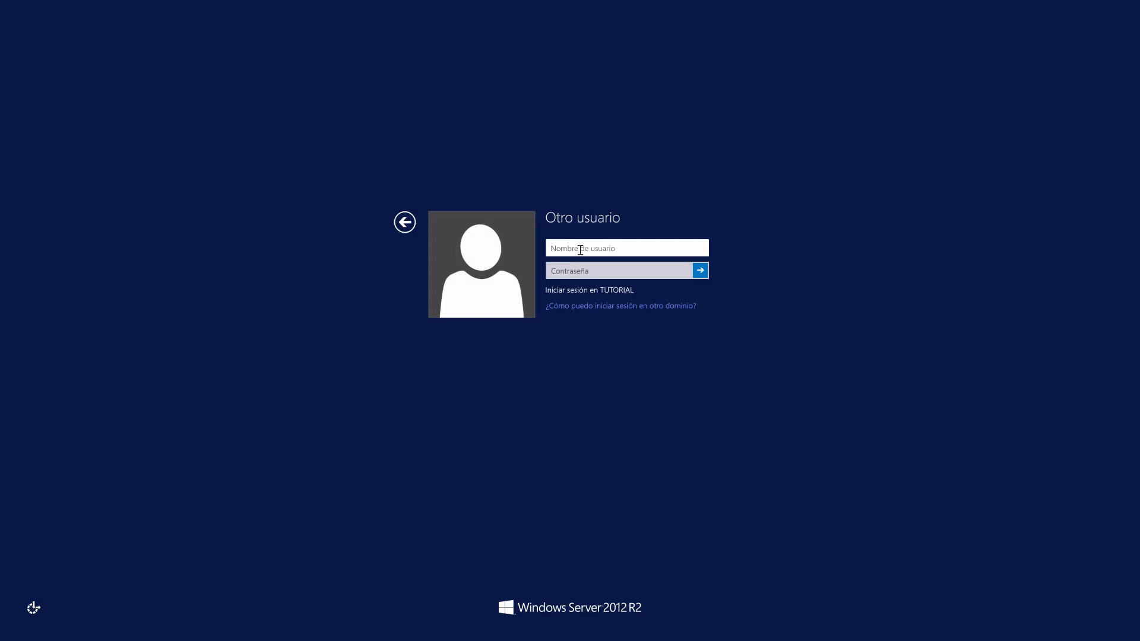
text(administrador)
key(Tab)
text(****************)
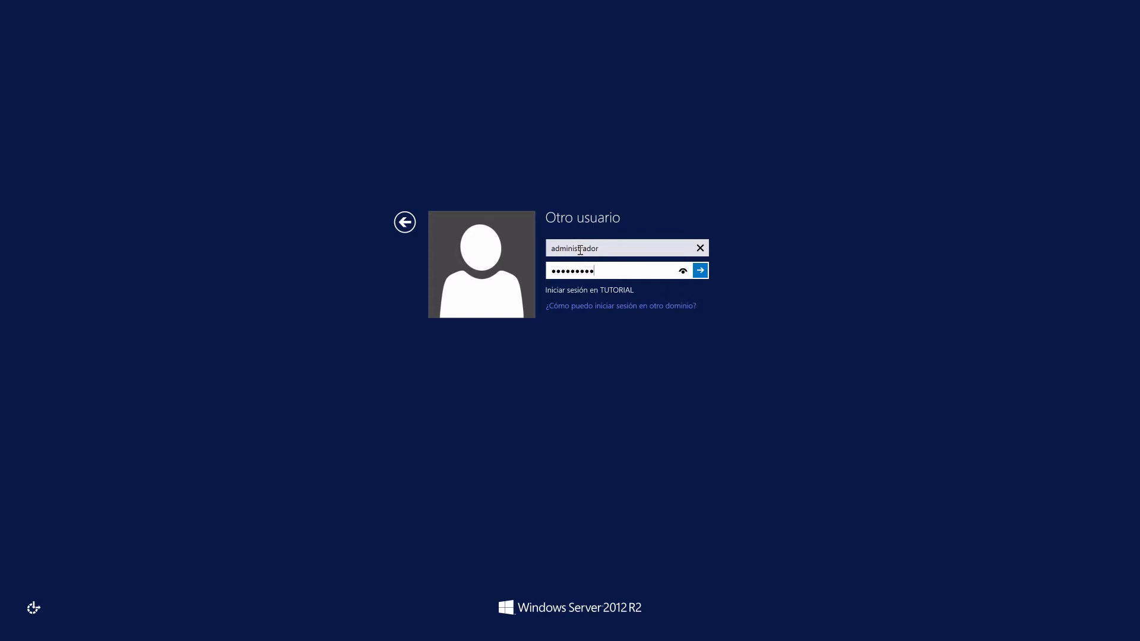
key(Return)
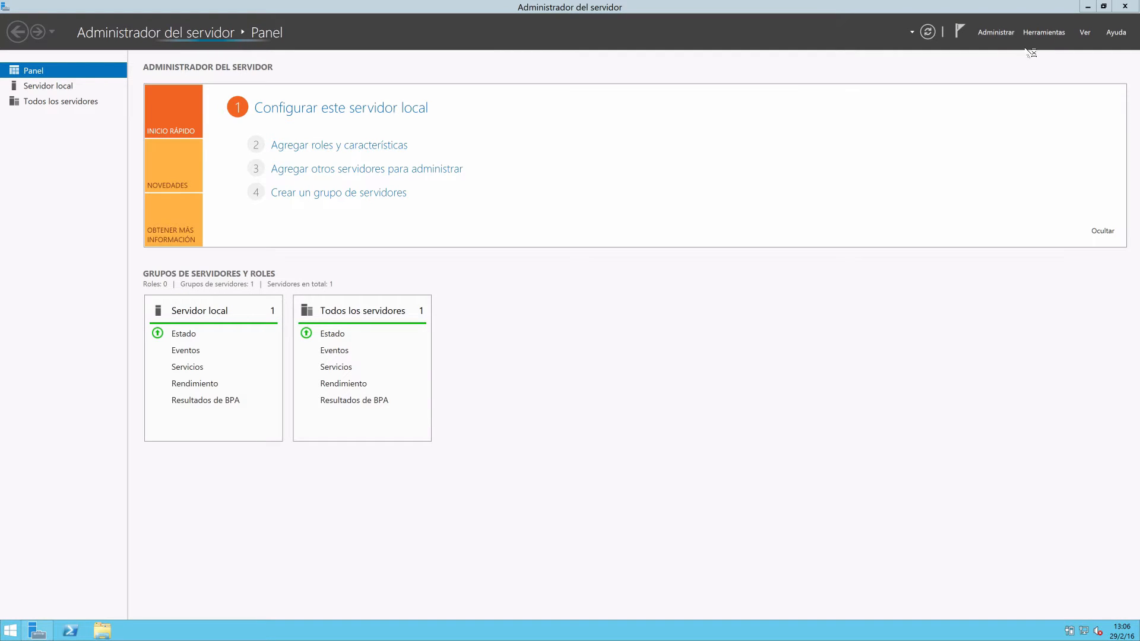
Open Centro de administración de Active Directory from the server manager, maximize it, and pin it to the taskbar.
click(1040, 34)
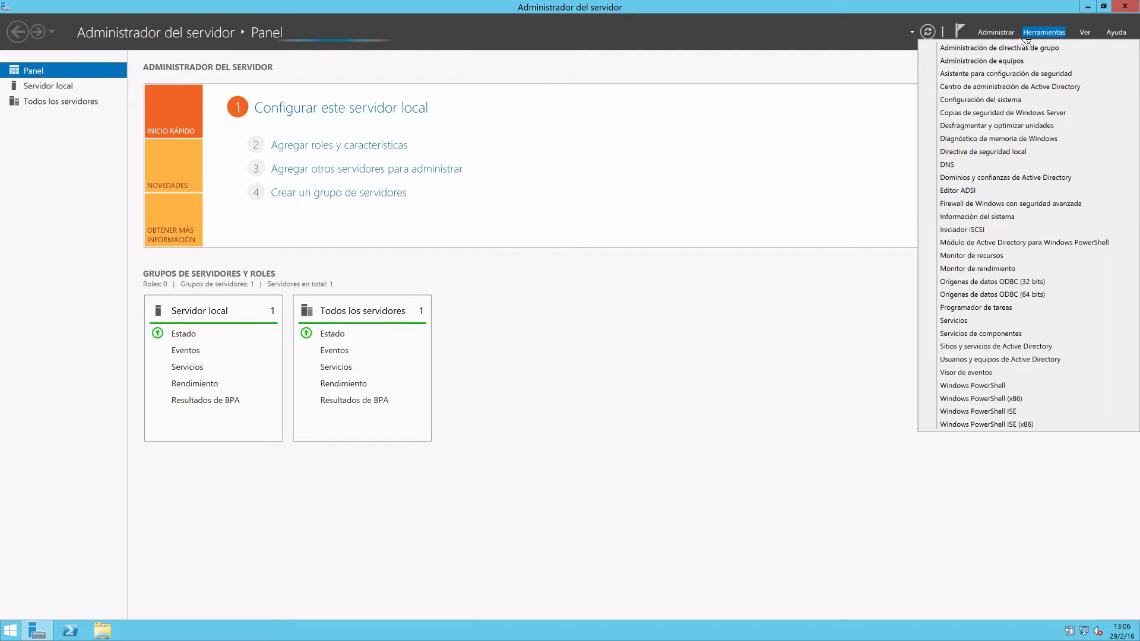
click(983, 90)
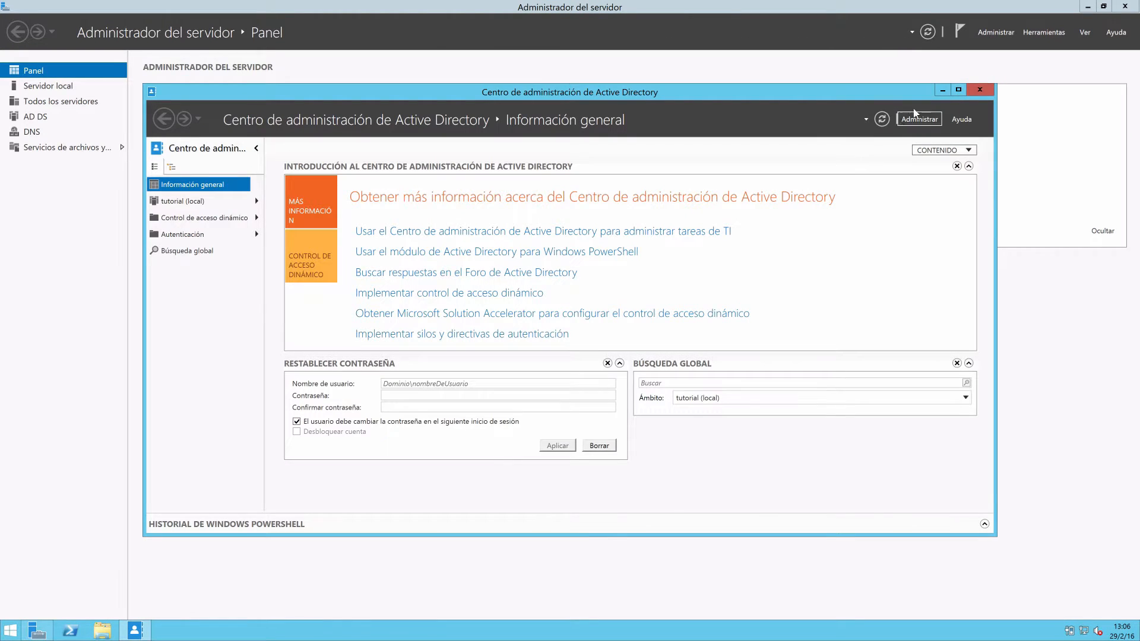
click(958, 90)
right_click(132, 631)
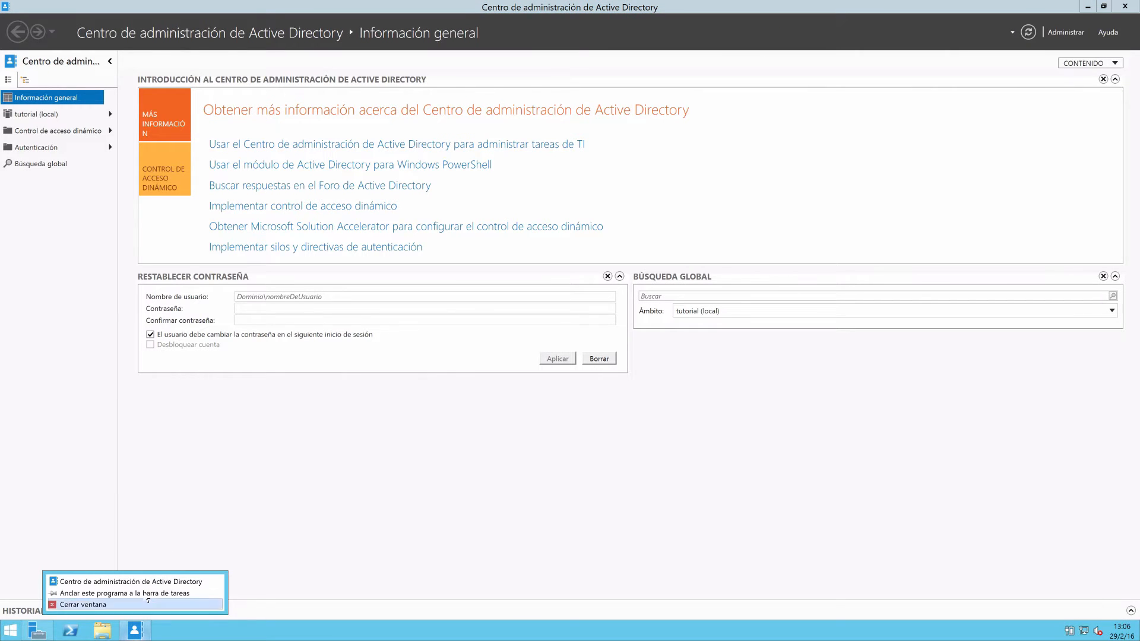
click(151, 593)
Enable the recycle bin for the tutorial (local) domain and accept the confirmation and refresh notices.
click(58, 115)
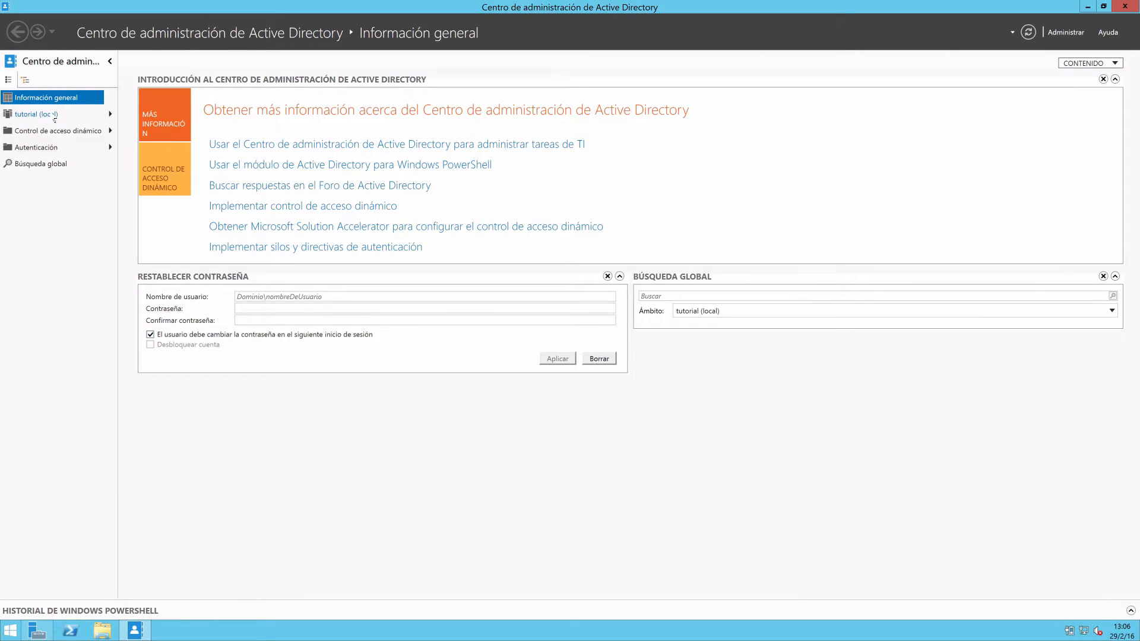
click(1074, 230)
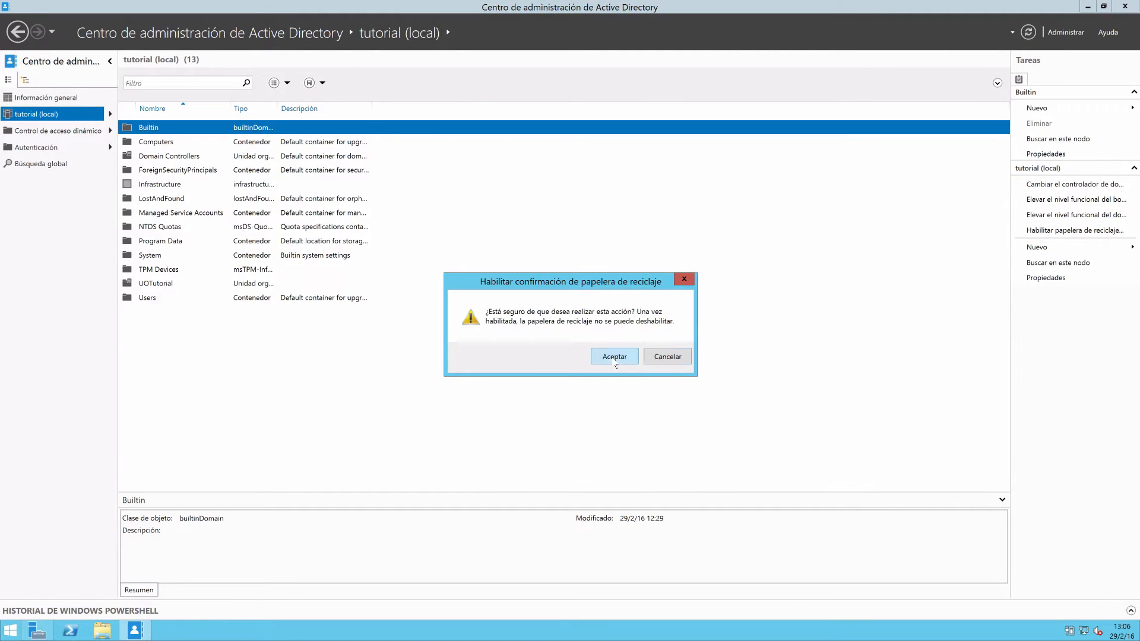
click(615, 357)
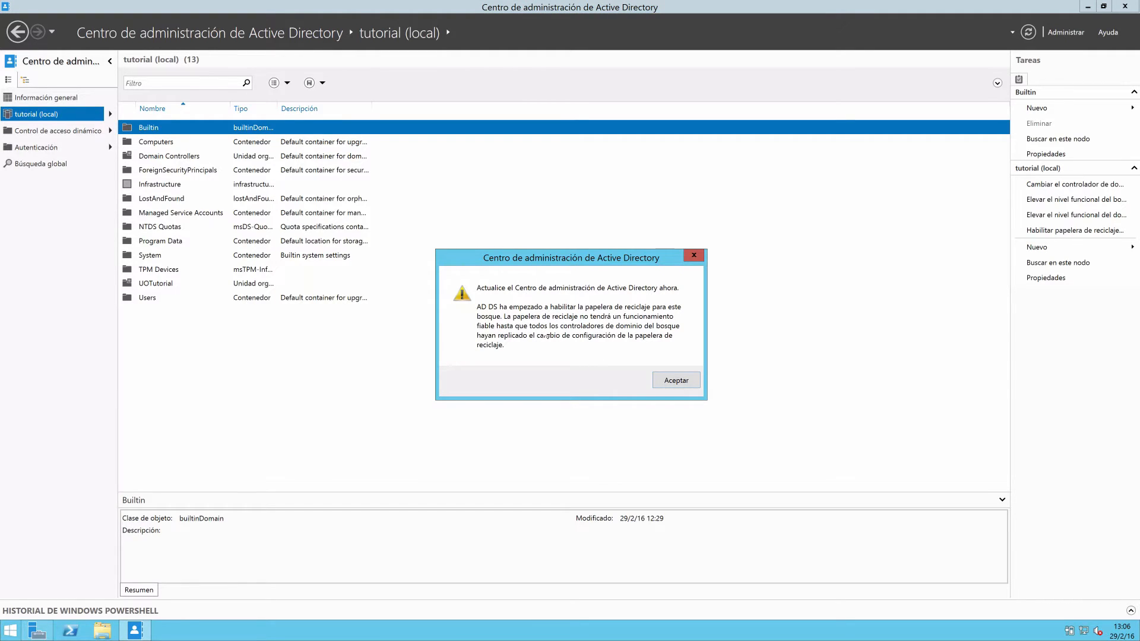
click(673, 383)
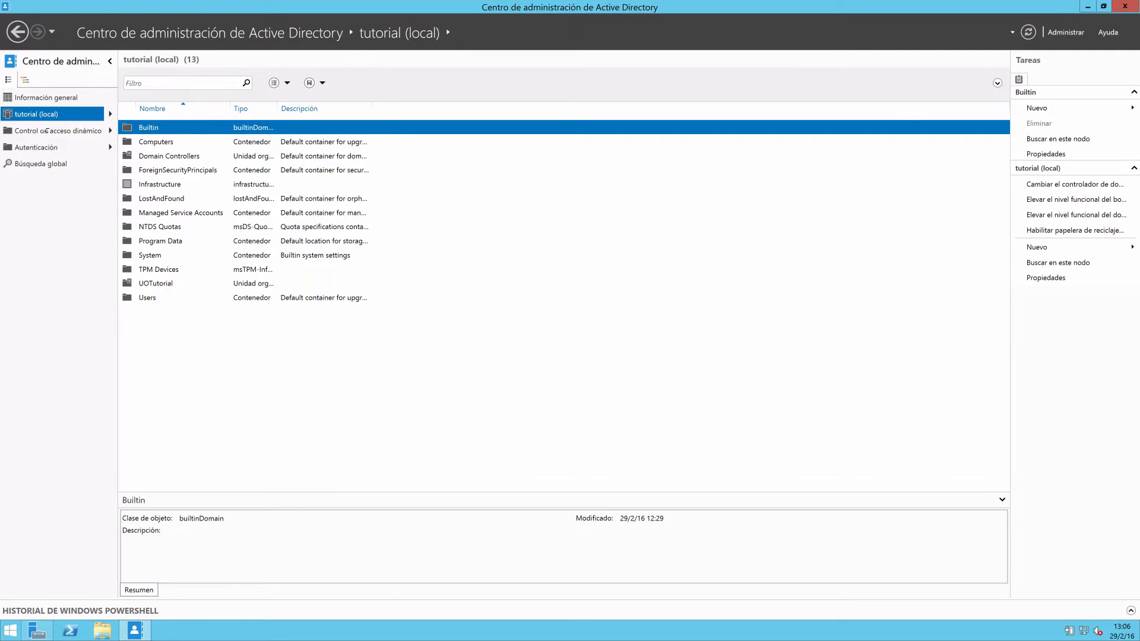
Look through the contents of UOTutorial, Autenticación and Control de acceso dinámico.
click(110, 115)
click(156, 284)
double_click(156, 283)
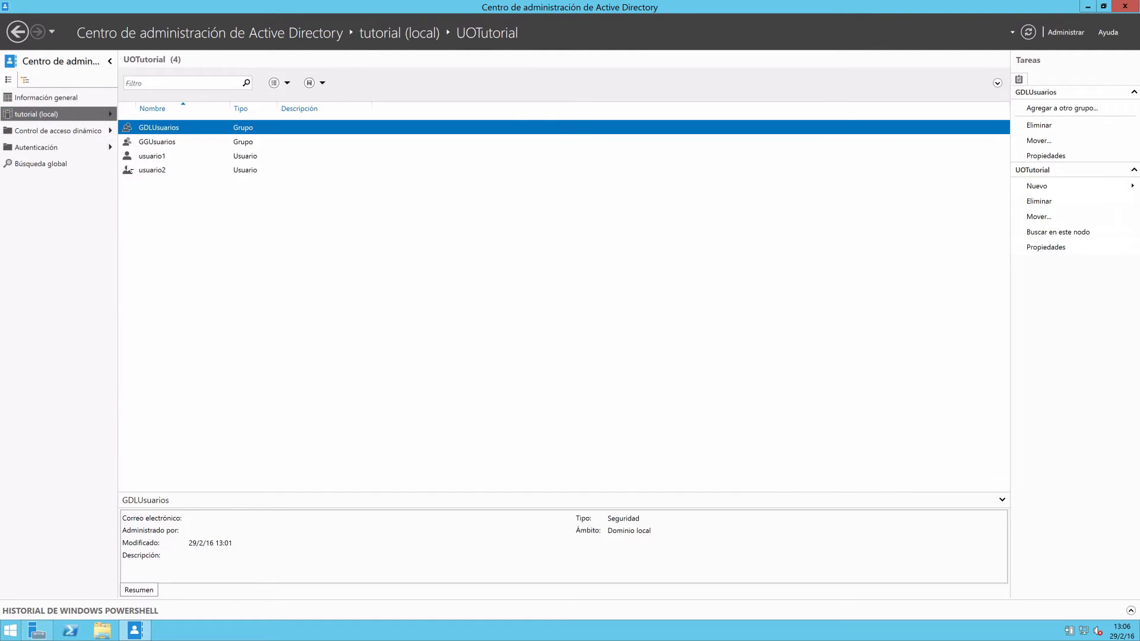
click(60, 119)
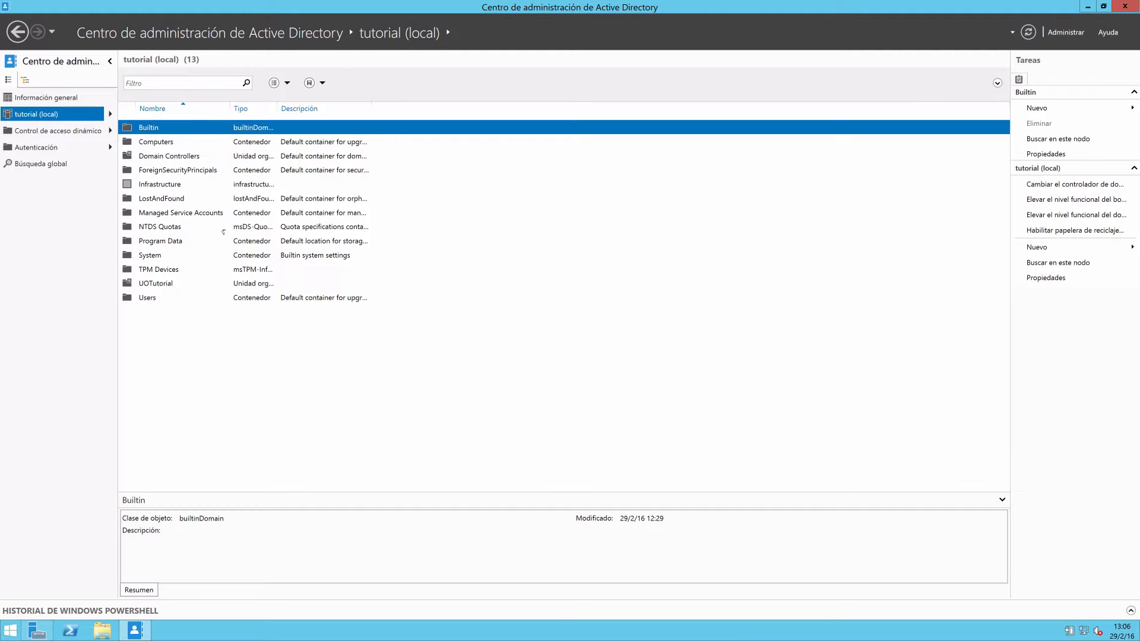
click(49, 148)
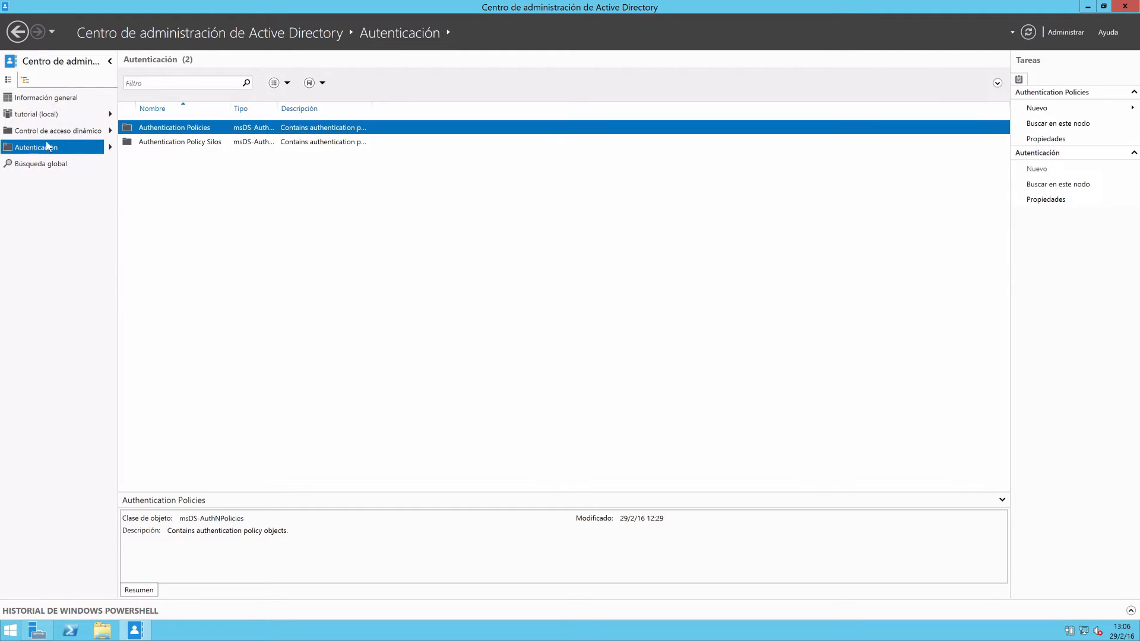
click(51, 131)
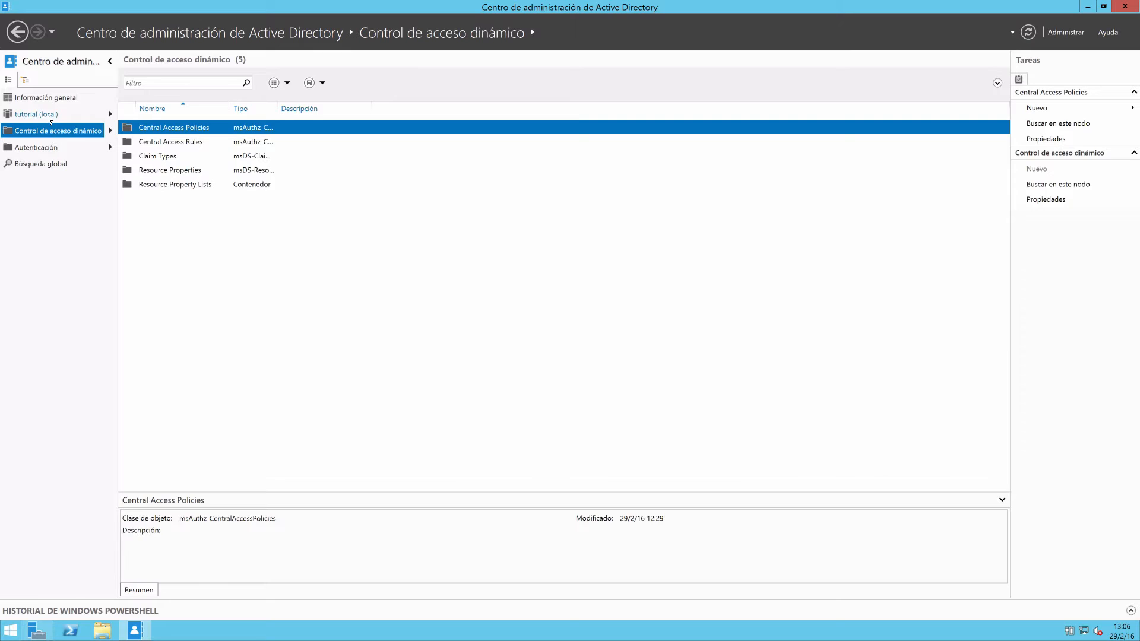
Refresh the contents of tutorial (local) and select the Deleted Objects container.
click(47, 115)
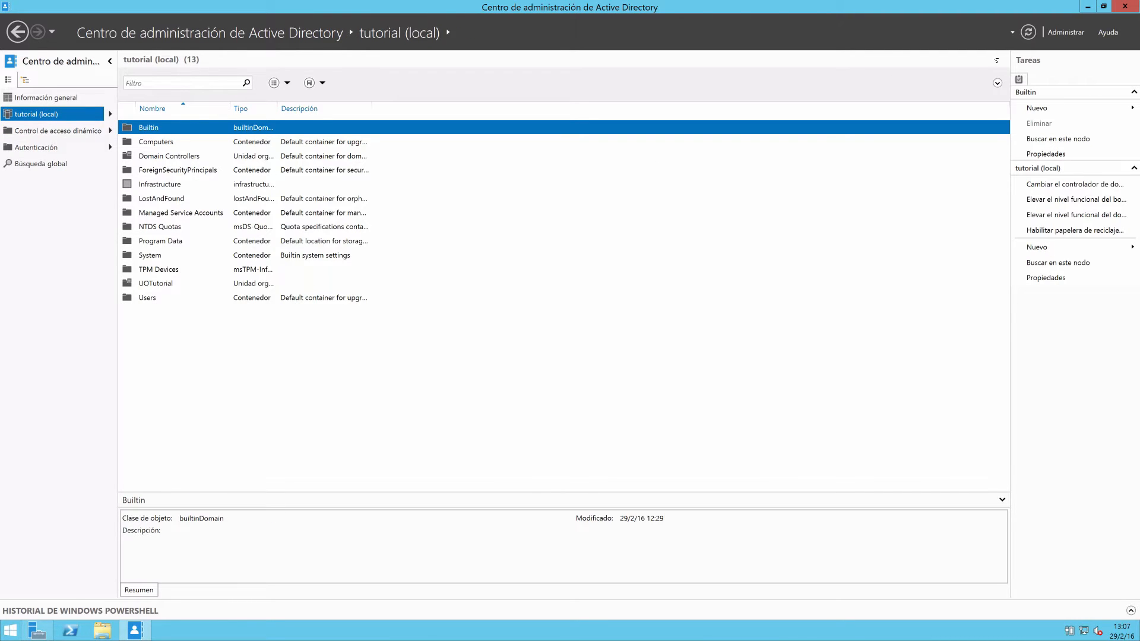
click(1028, 33)
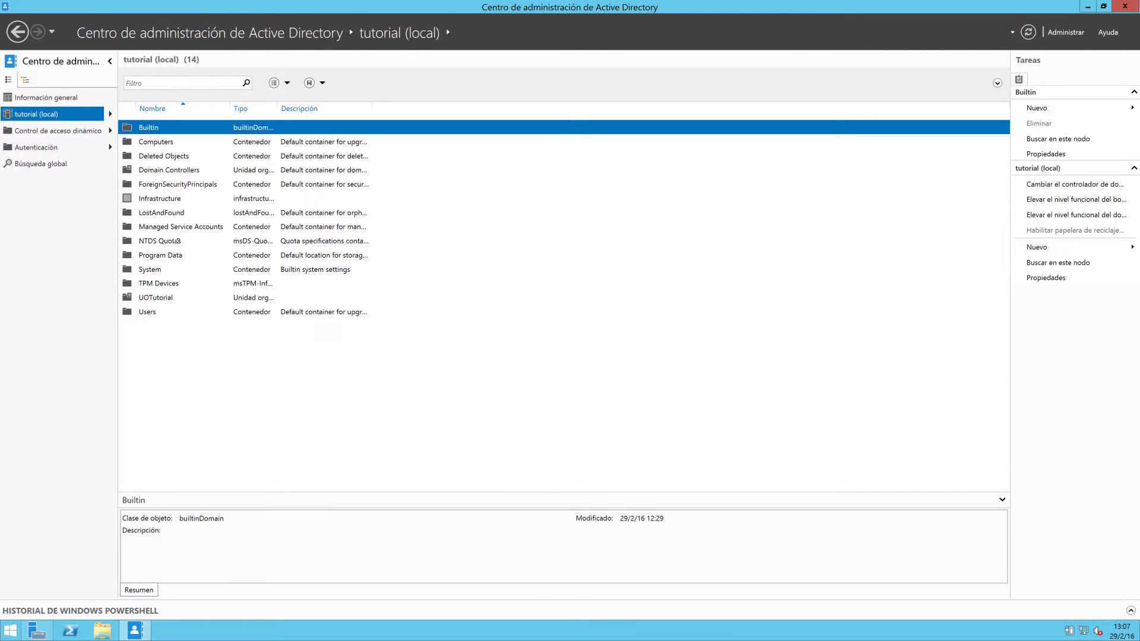
click(160, 157)
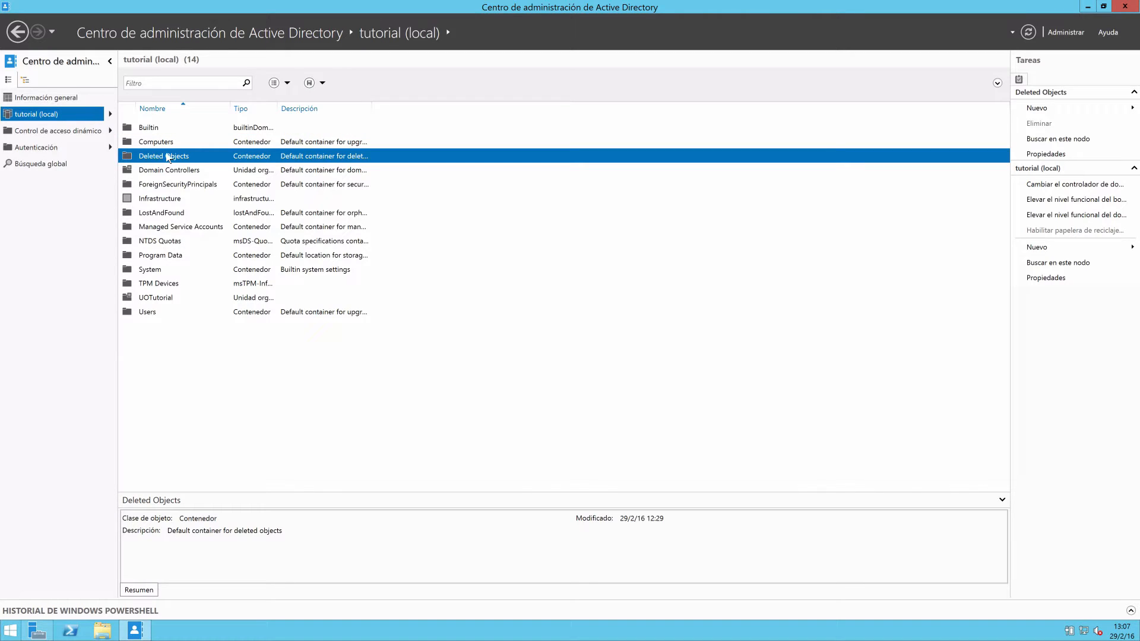
Delete usuario2 from UOTutorial and confirm the deletion.
double_click(156, 297)
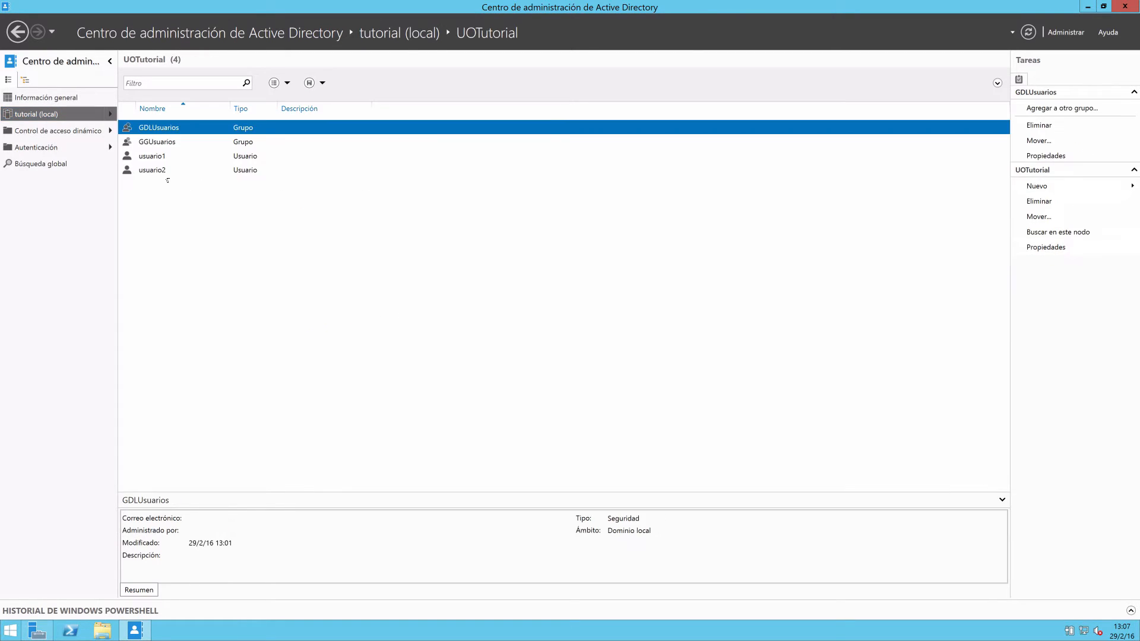
click(156, 170)
right_click(156, 170)
click(178, 226)
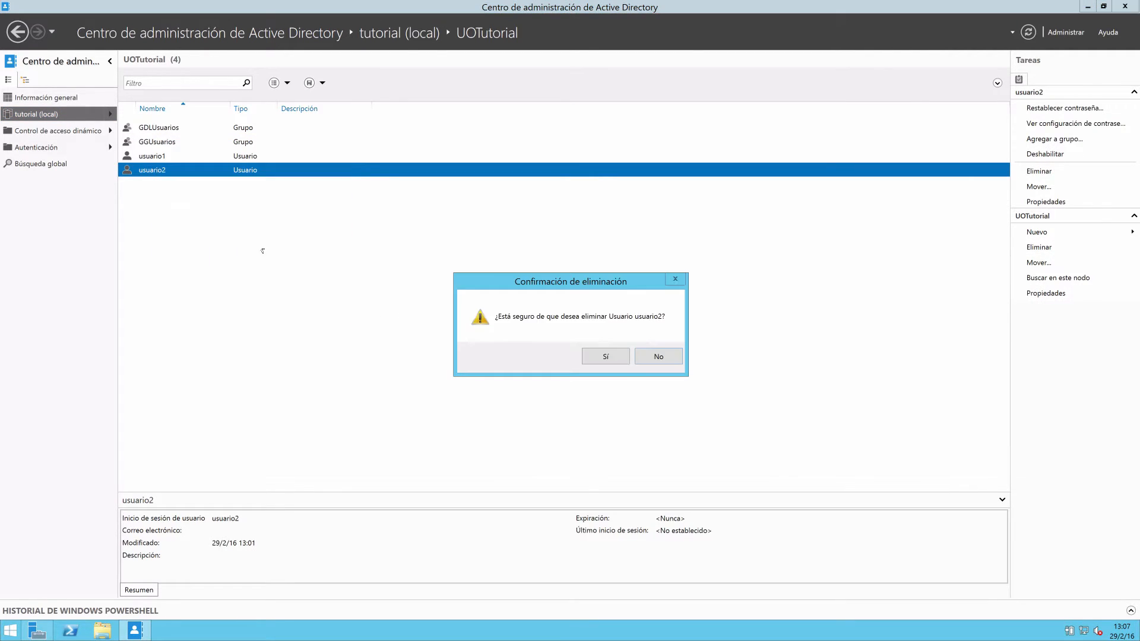
click(597, 358)
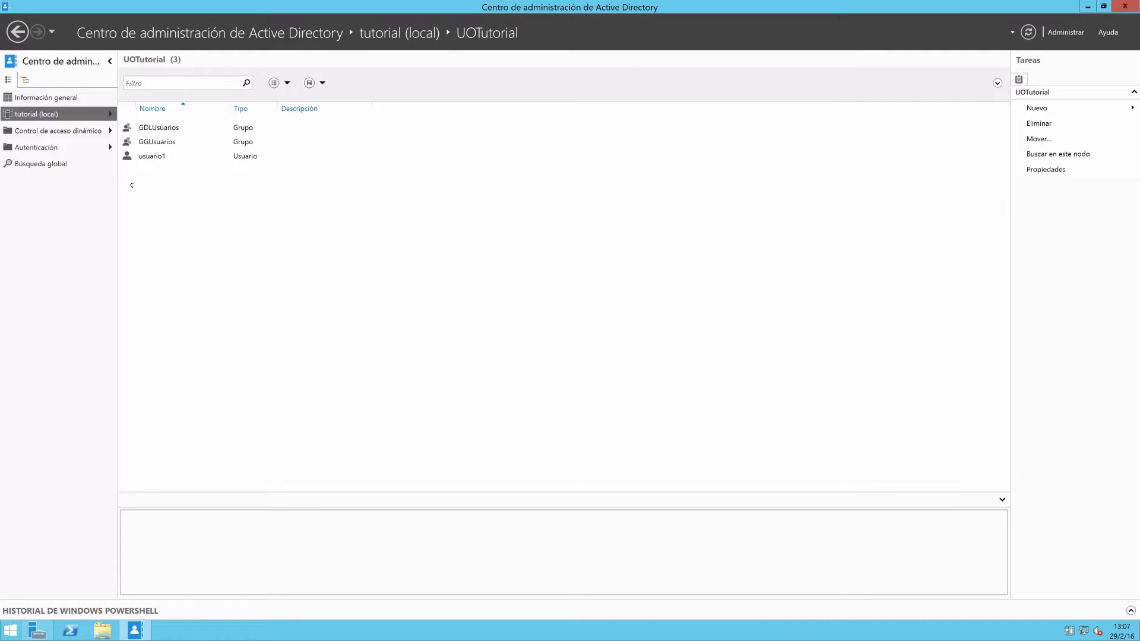
Restore usuario2 from the Deleted Objects container of tutorial (local) to its original location.
click(53, 114)
double_click(172, 156)
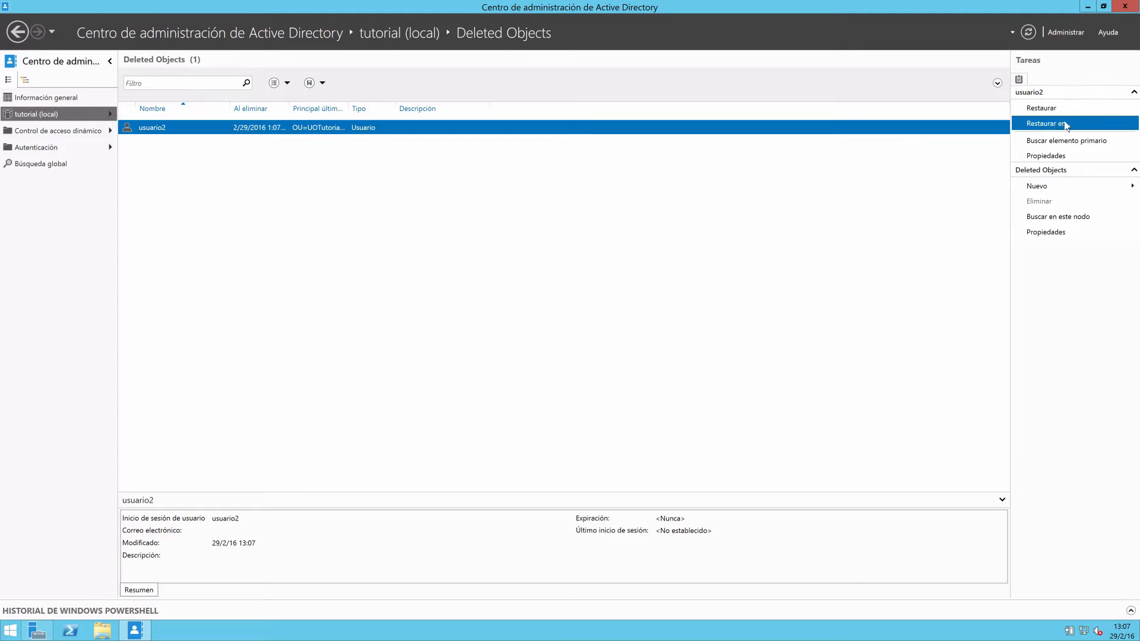
click(1048, 123)
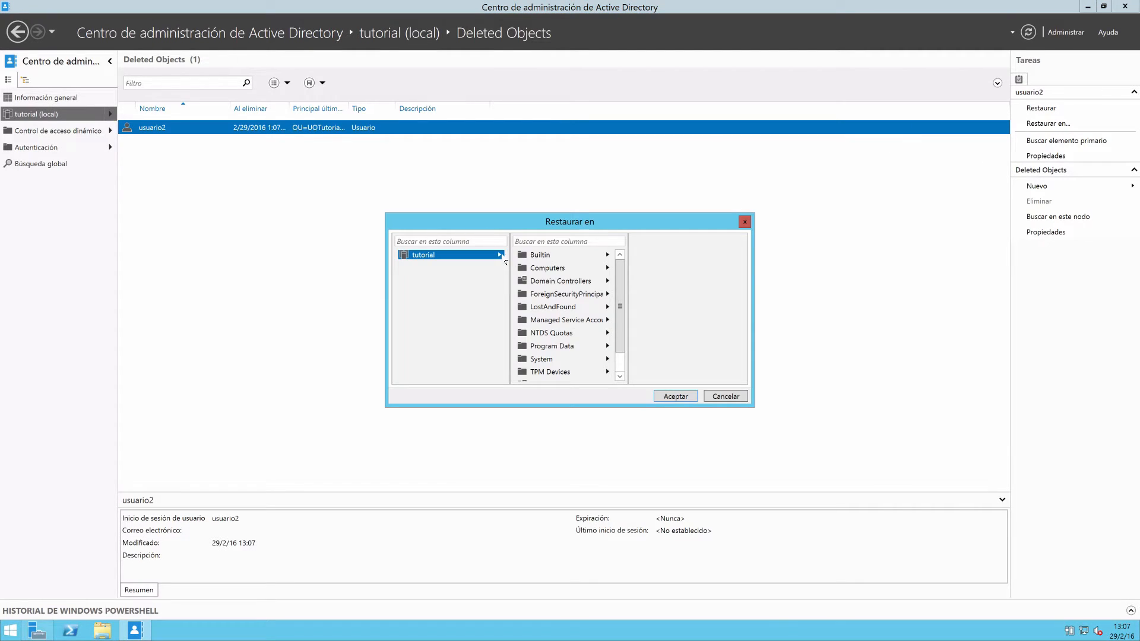
drag(621, 313, 621, 334)
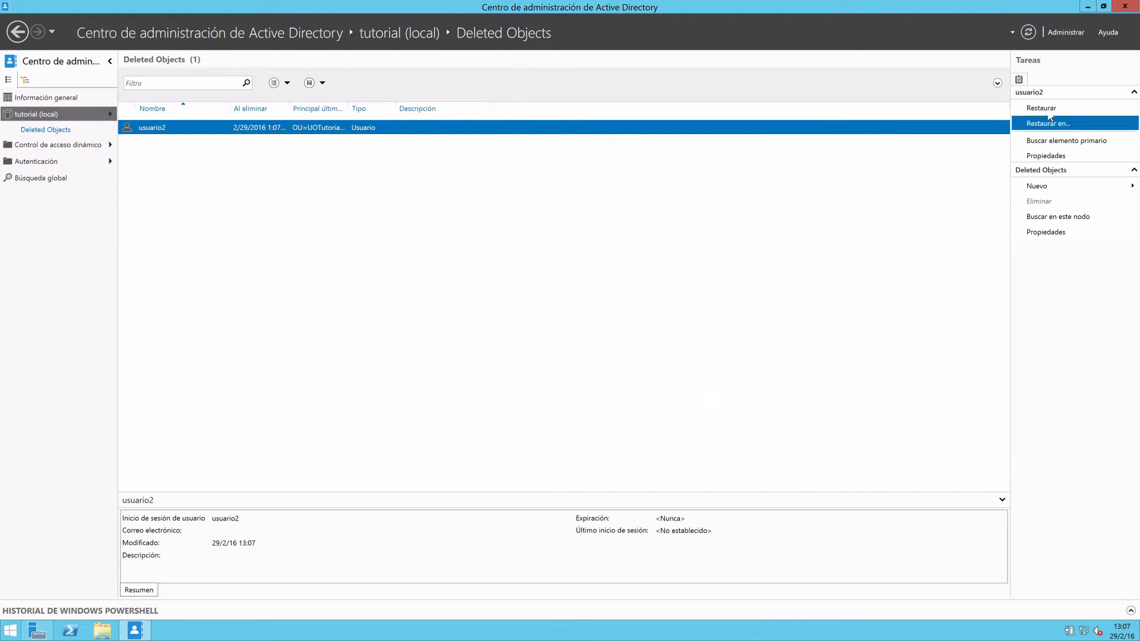
click(1045, 108)
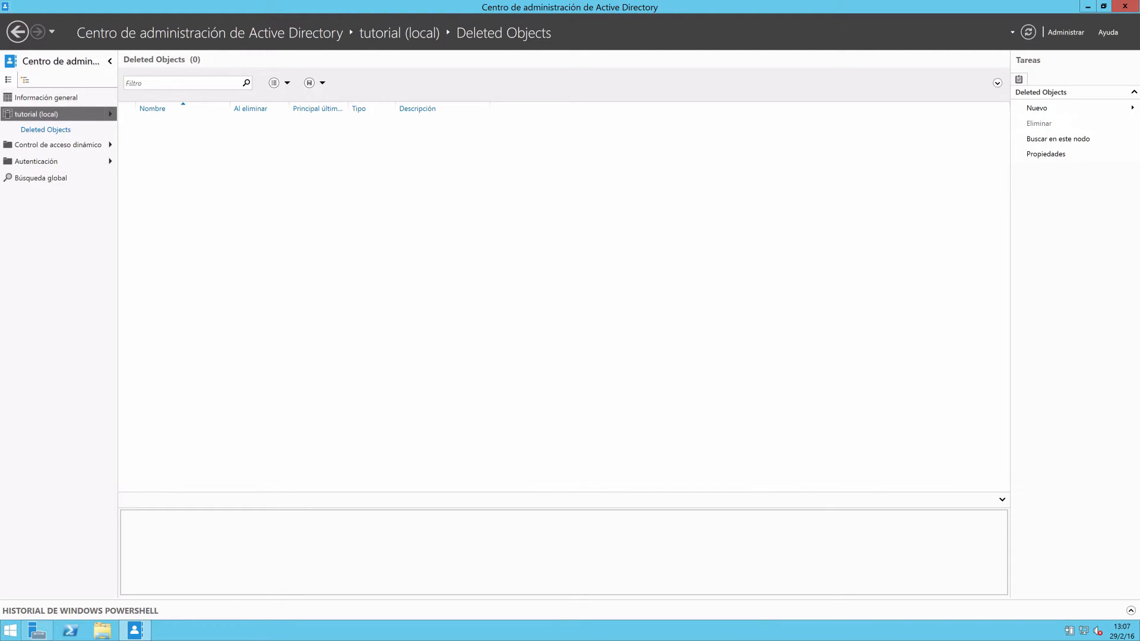
Check UOTutorial for the restored usuario2 and return to tutorial (local).
click(51, 113)
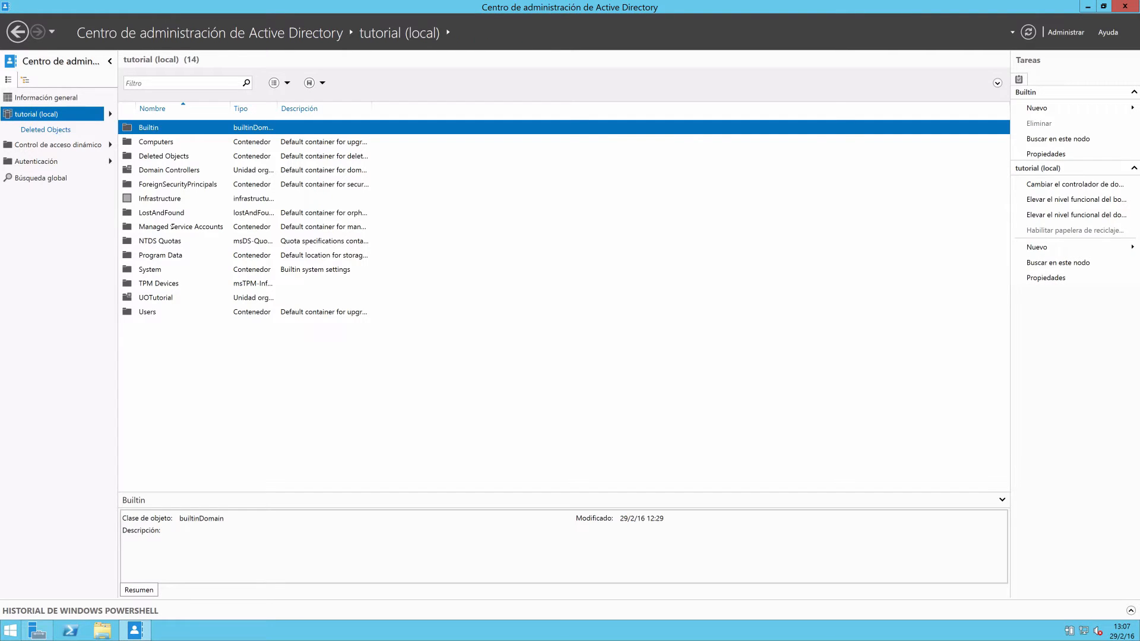
double_click(160, 302)
click(159, 171)
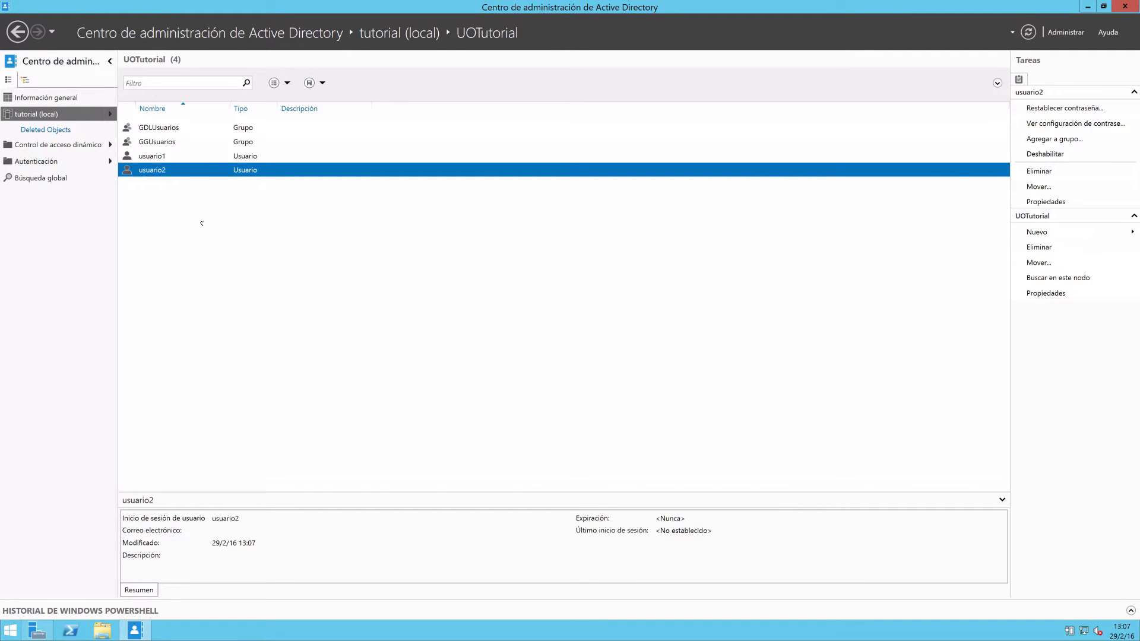
click(52, 115)
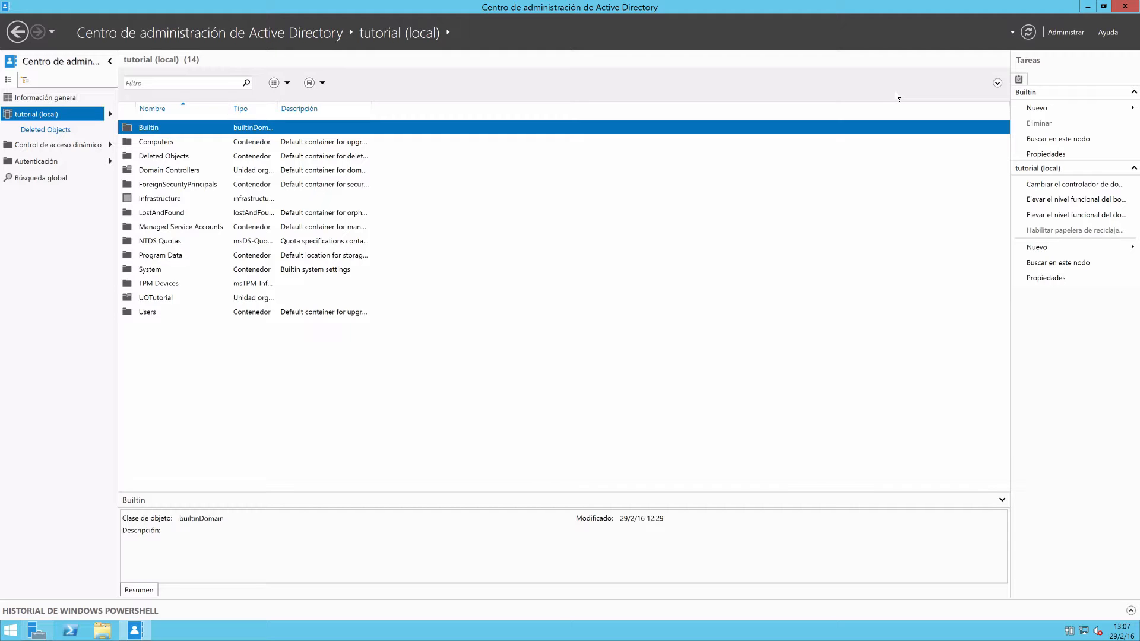
Close Centro de administración de Active Directory and open Administración de directivas de grupo from a restarted server manager.
click(1122, 10)
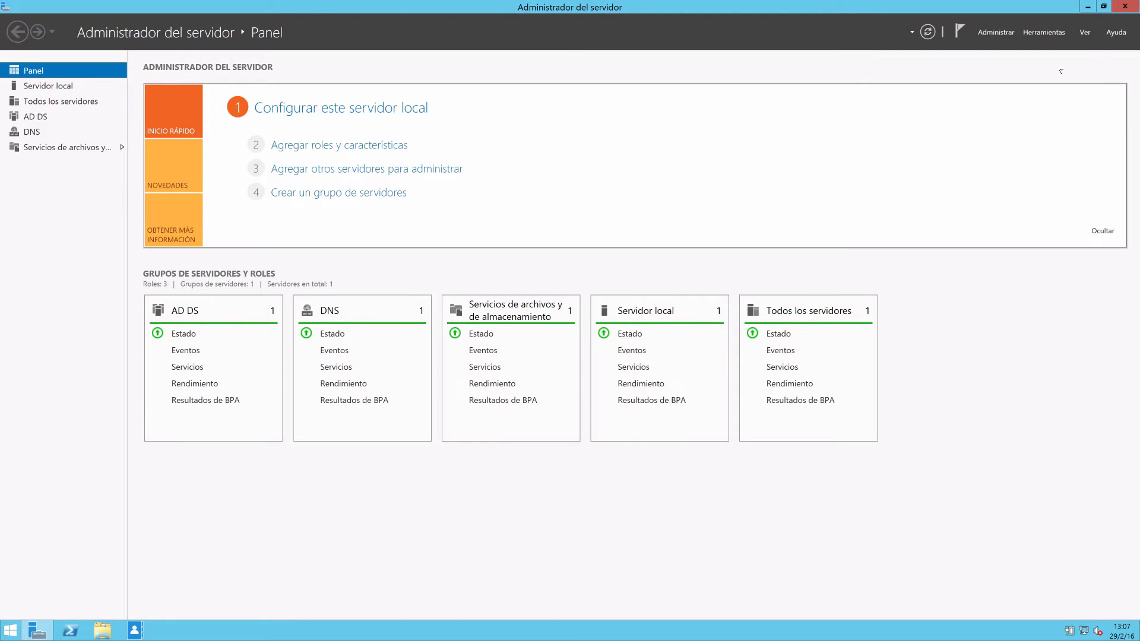
click(1123, 7)
click(38, 634)
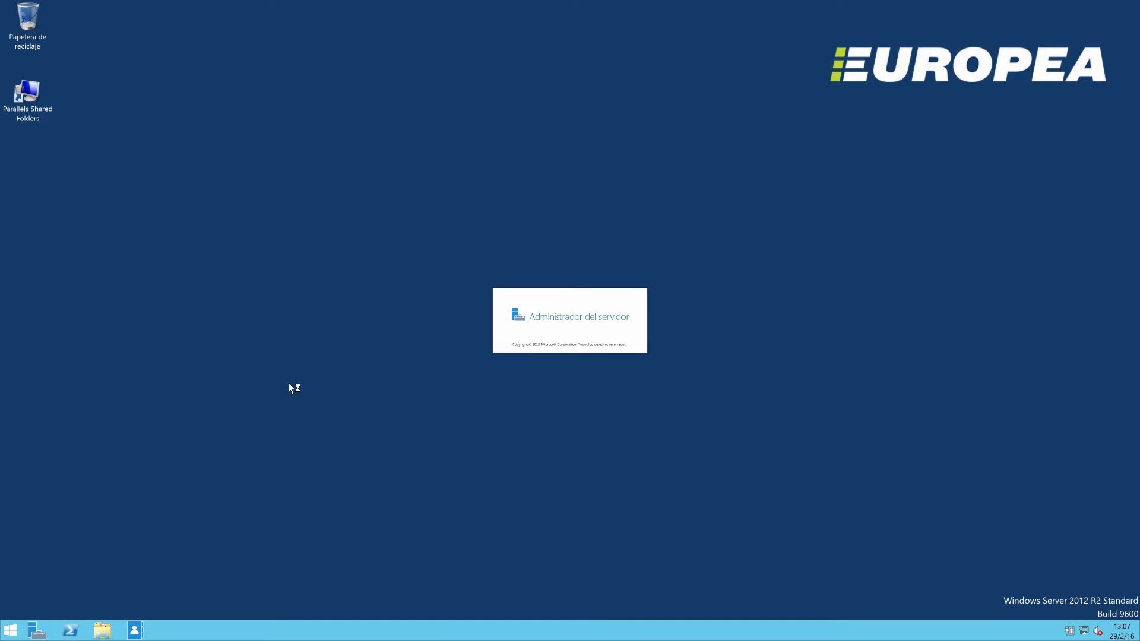
click(1061, 34)
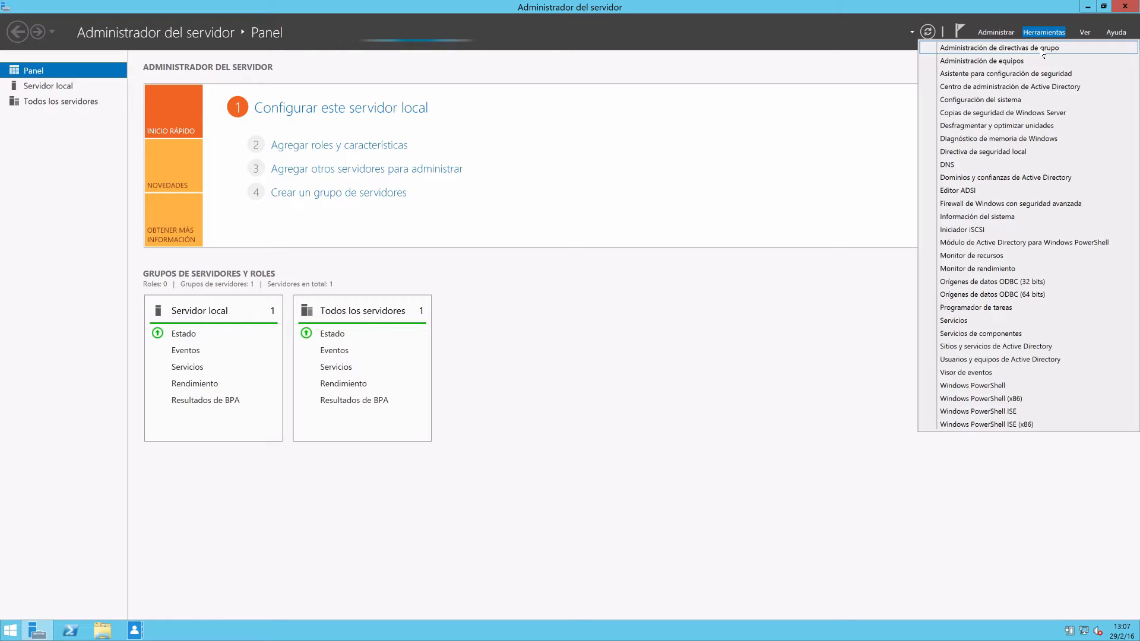
click(1043, 49)
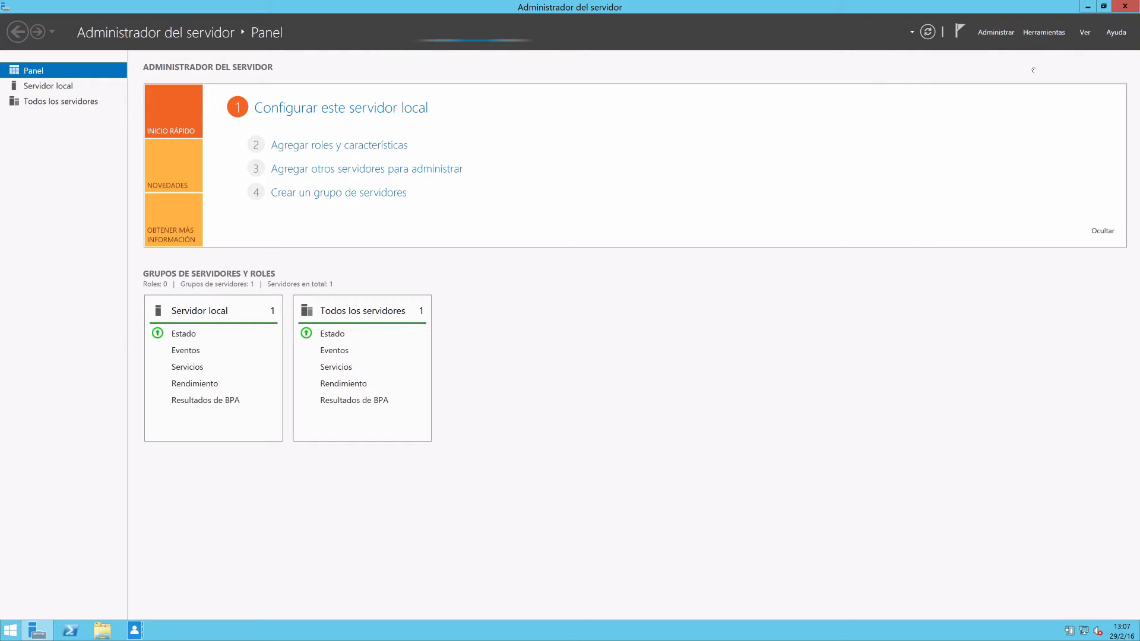
Pin Administración de directivas de grupo to the taskbar, then maximize its window and widen the console tree.
right_click(168, 630)
click(166, 604)
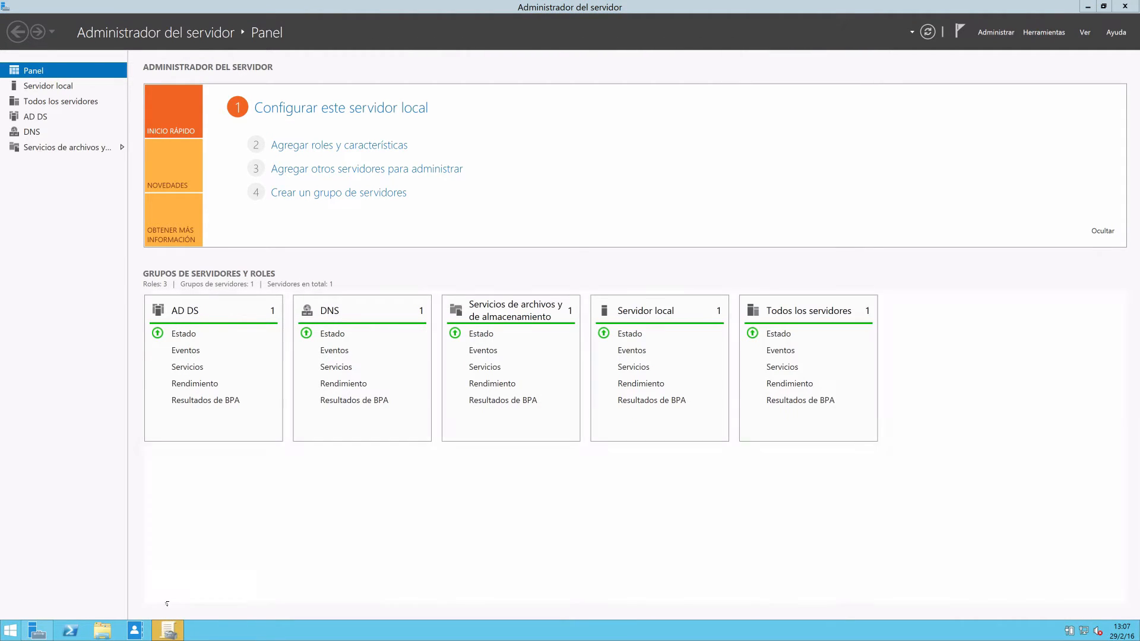
click(169, 630)
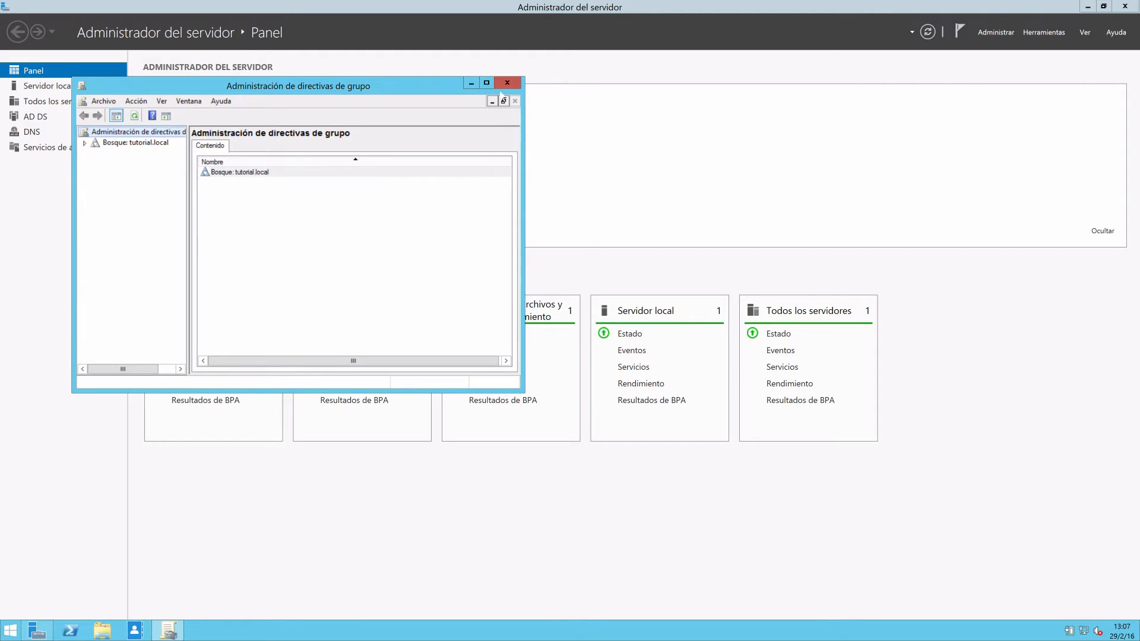
click(1087, 7)
click(486, 83)
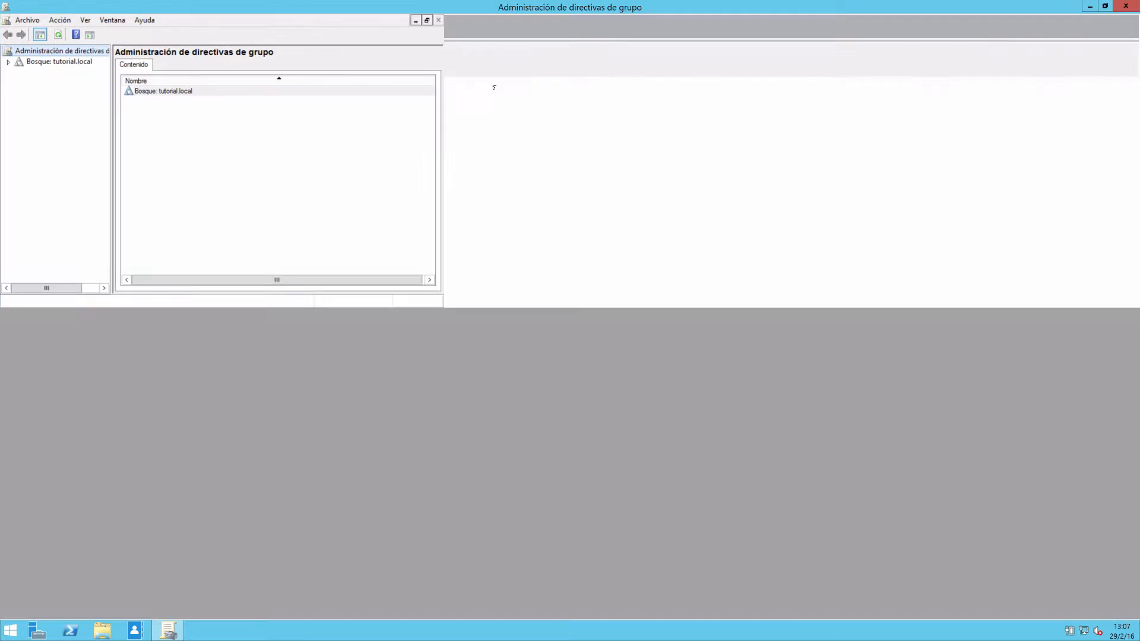
drag(112, 242, 244, 246)
Expand the forest and domain tutorial.local in the console tree, including Domain Controllers and Objetos de directiva de grupo.
click(8, 61)
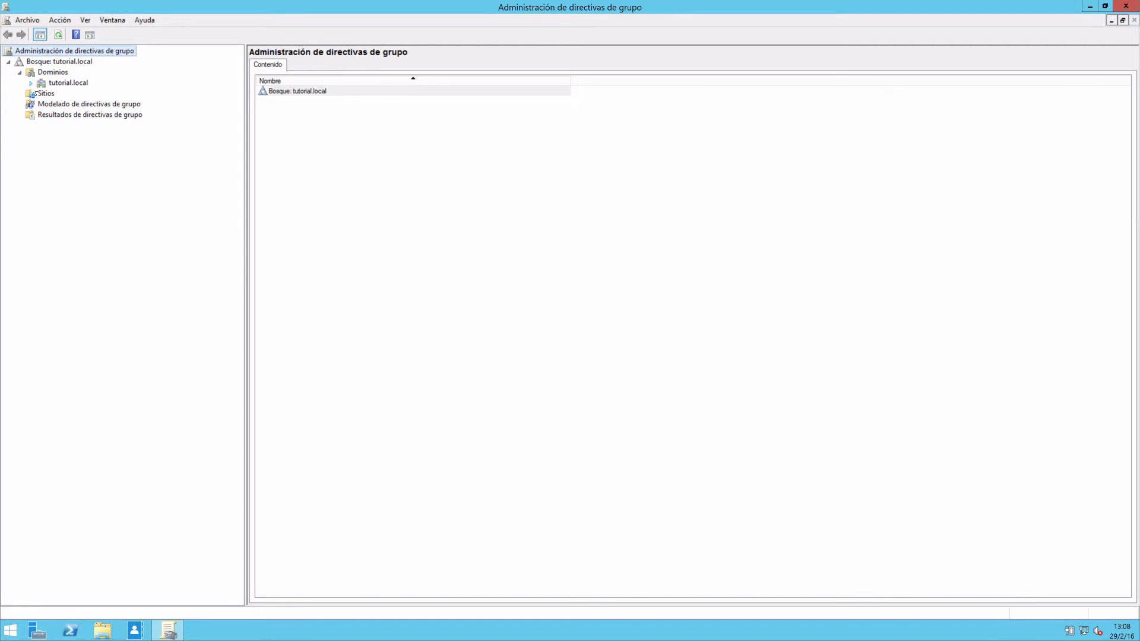
click(31, 83)
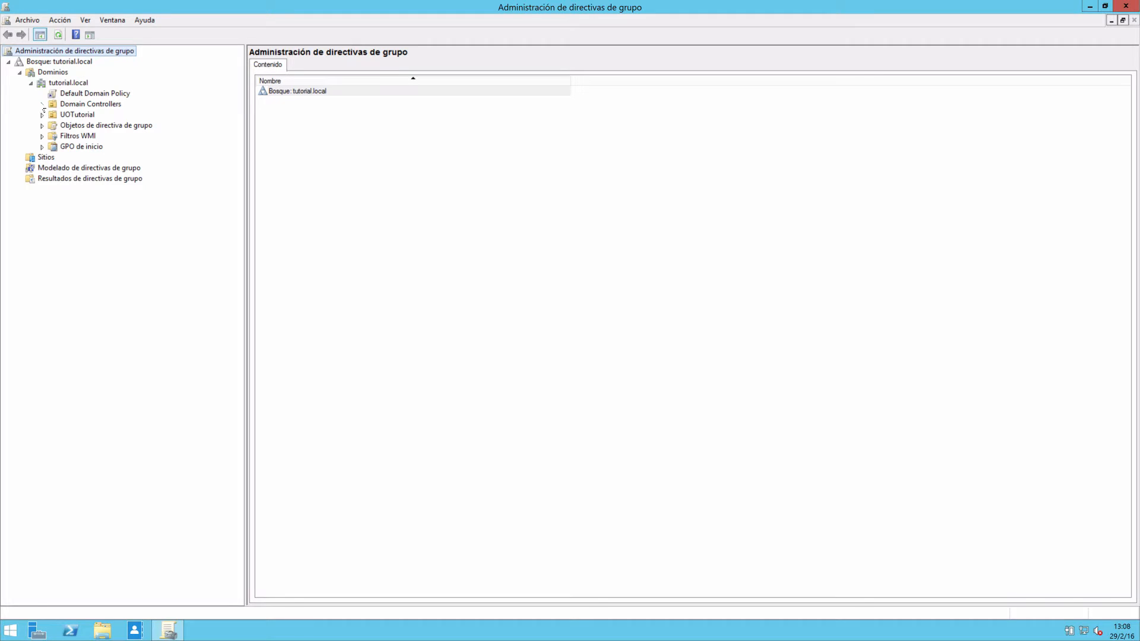
click(43, 104)
click(42, 136)
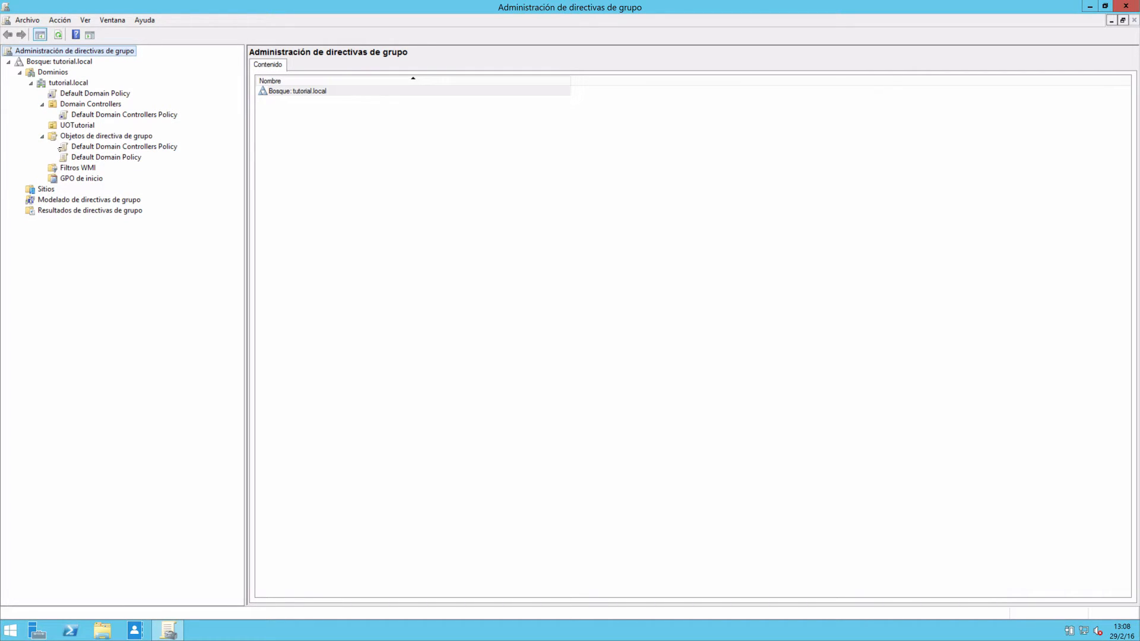
Examine the policies linked to Domain Controllers and the scopes of Default Domain Controllers Policy and Default Domain Policy.
click(81, 107)
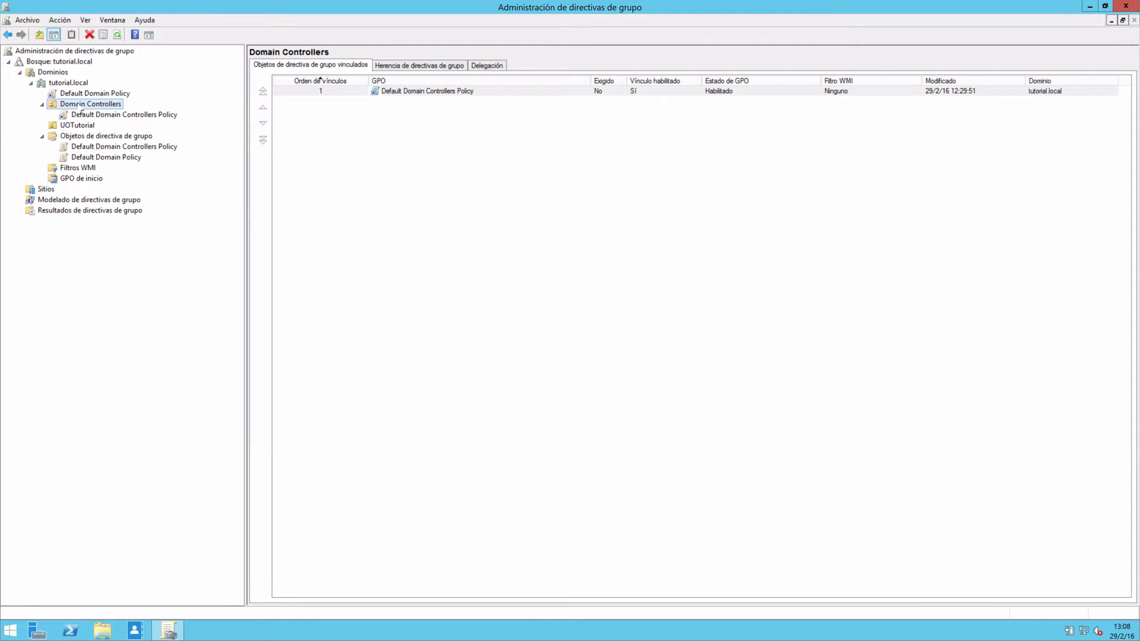
click(102, 117)
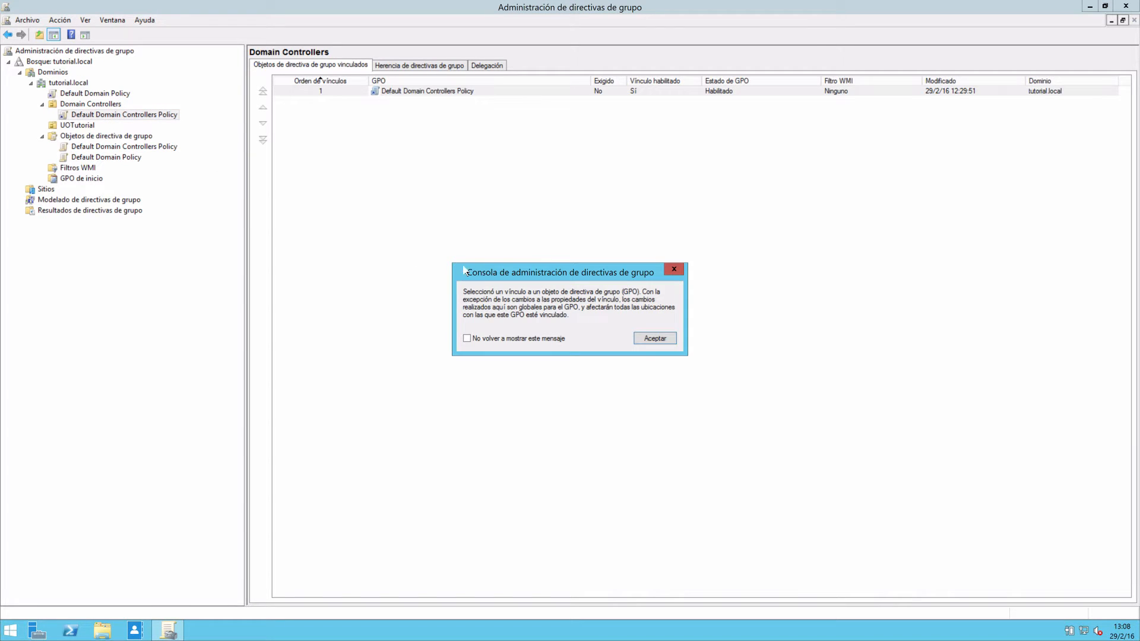
click(655, 343)
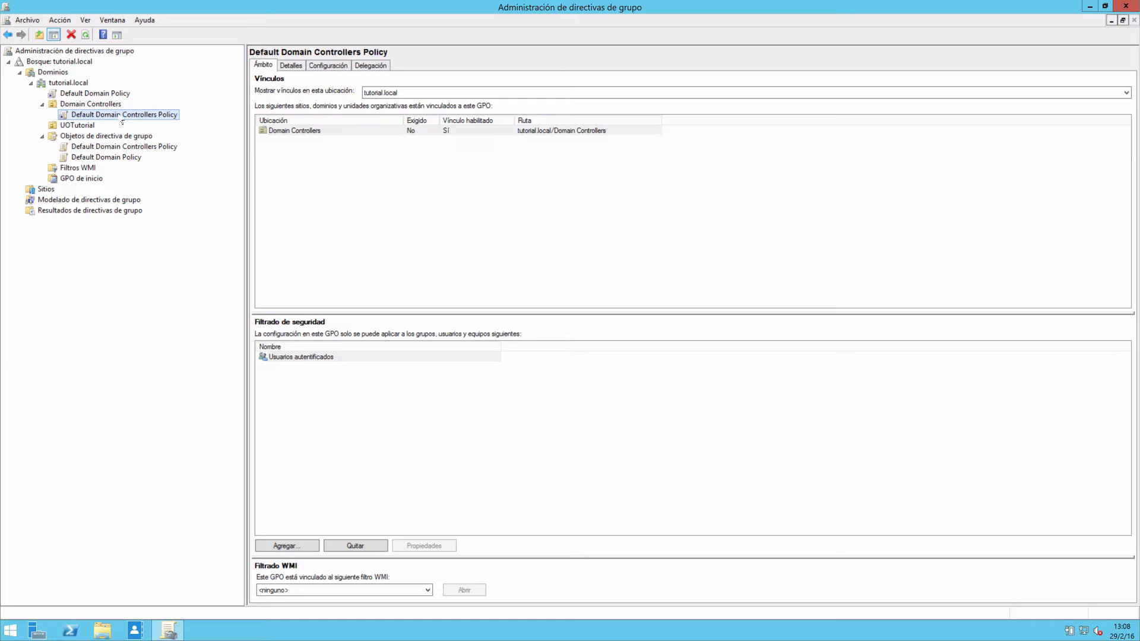
click(90, 95)
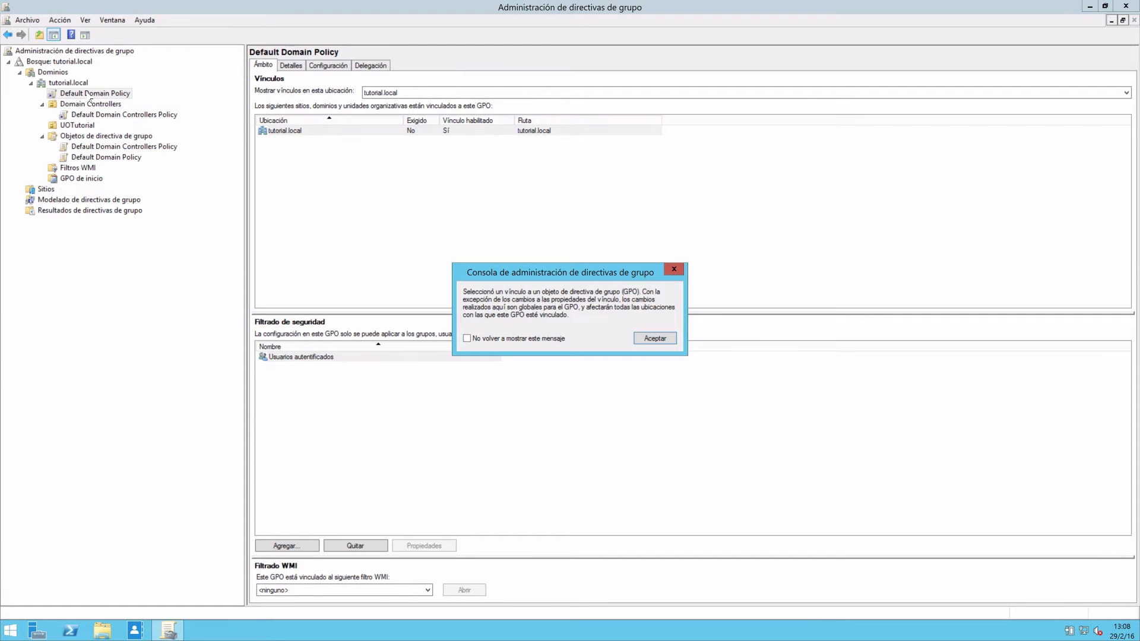
click(655, 339)
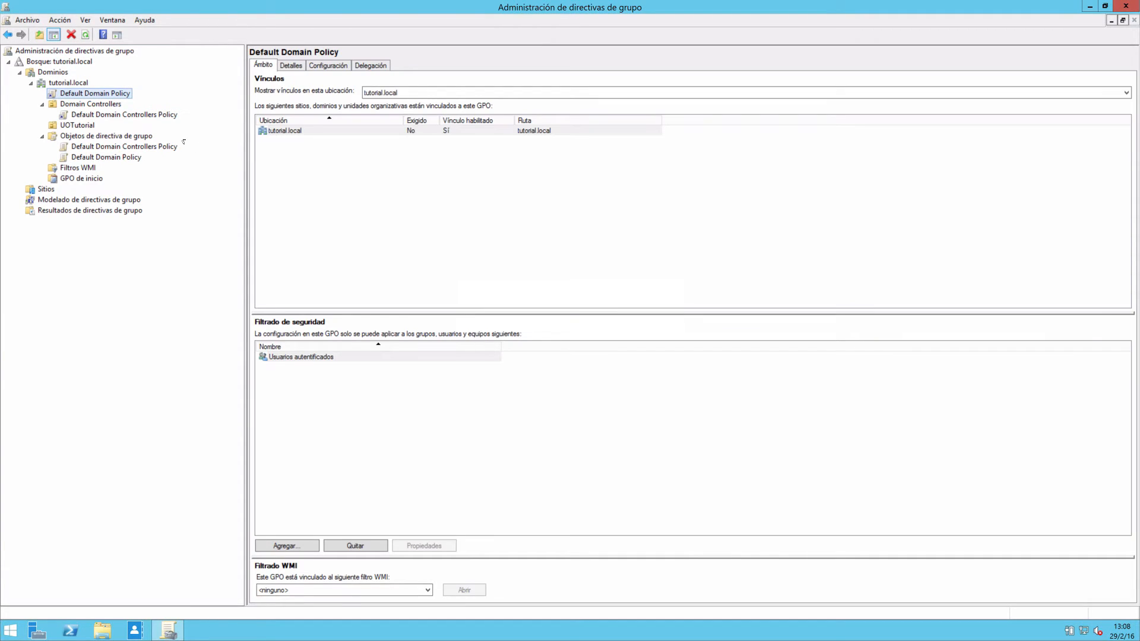
click(136, 116)
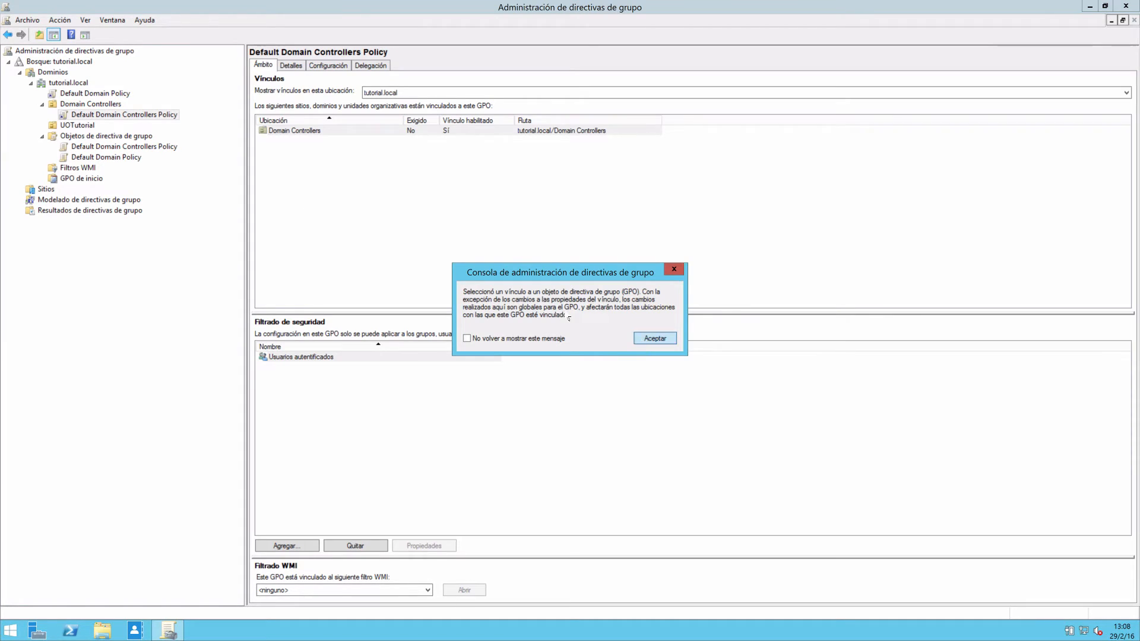
click(644, 341)
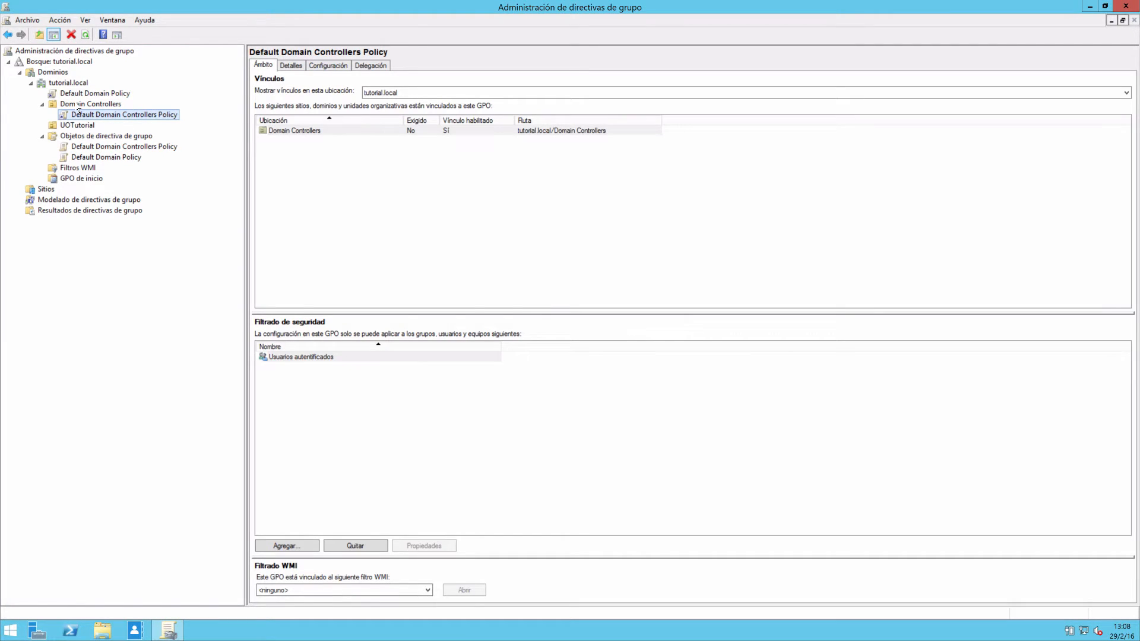
Create a GPO named Test, without a source starter GPO, linked to the UOTutorial organizational unit.
click(78, 125)
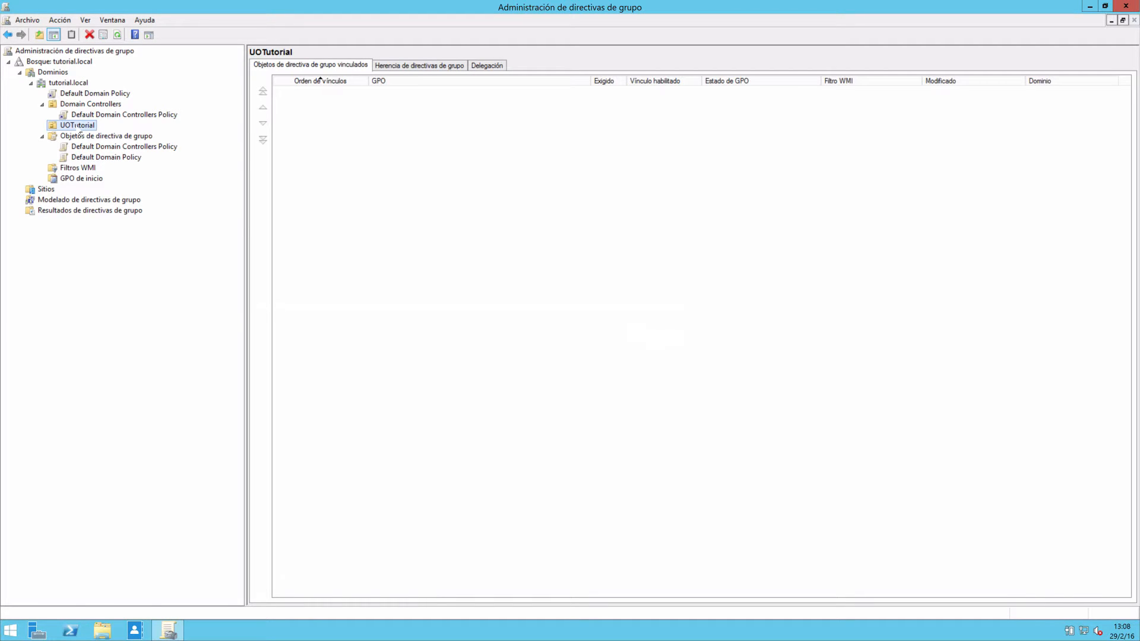
right_click(80, 134)
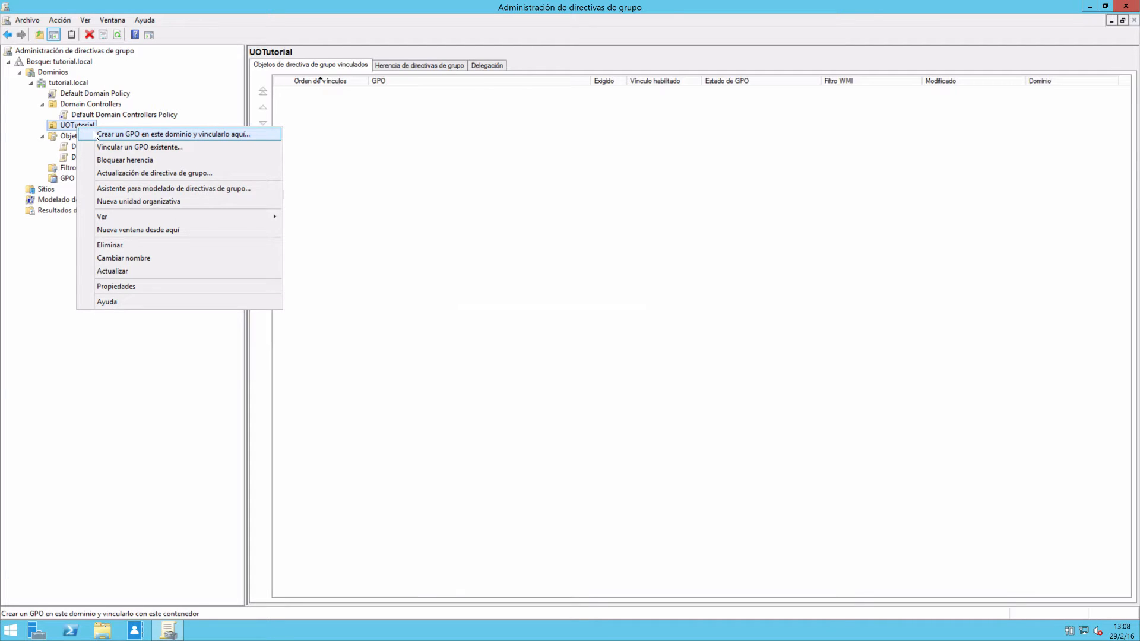
click(199, 139)
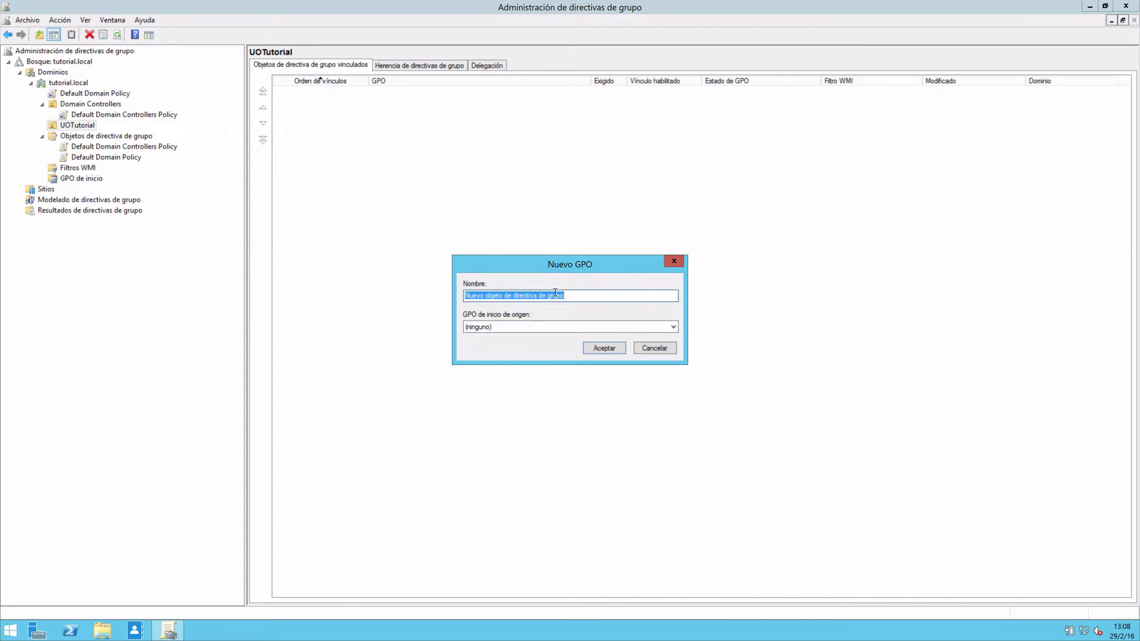
drag(577, 269, 615, 239)
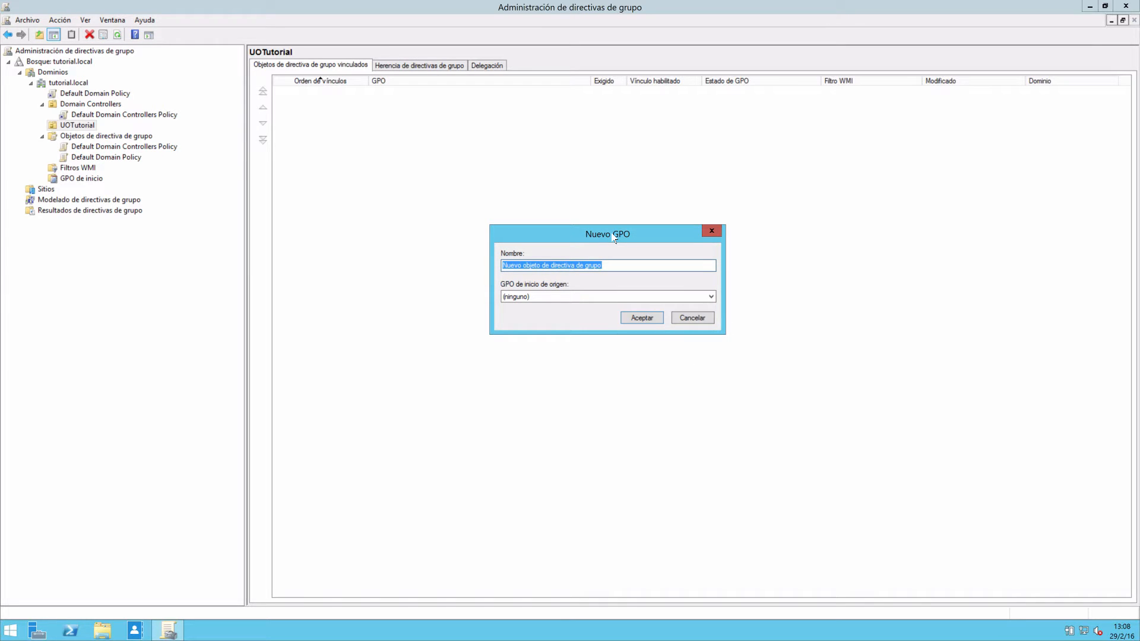
text(Test)
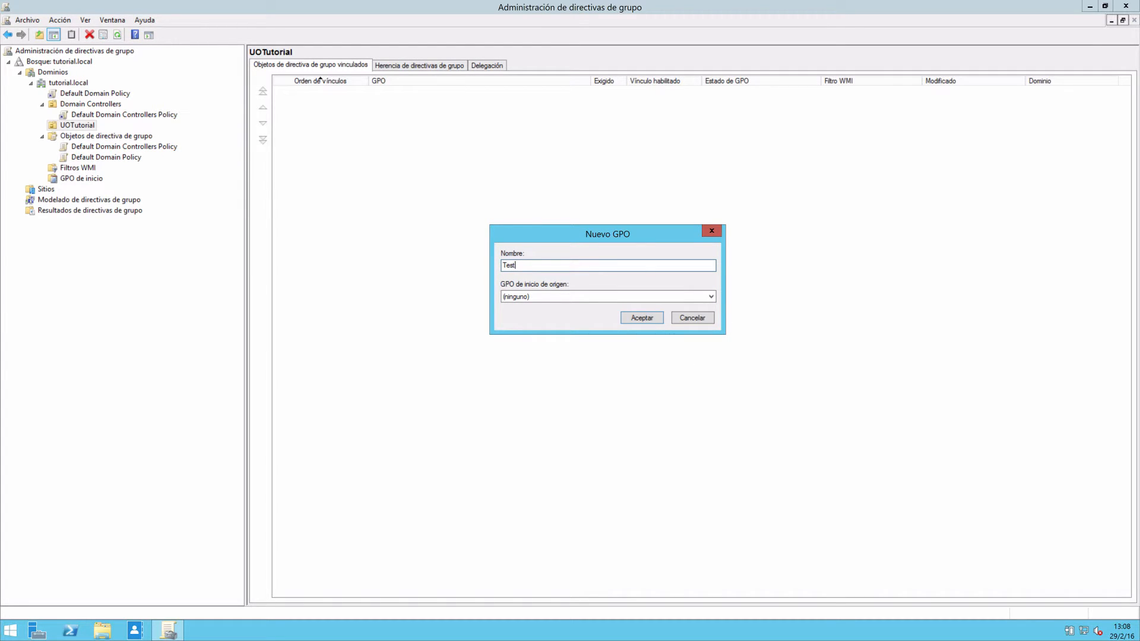
click(641, 321)
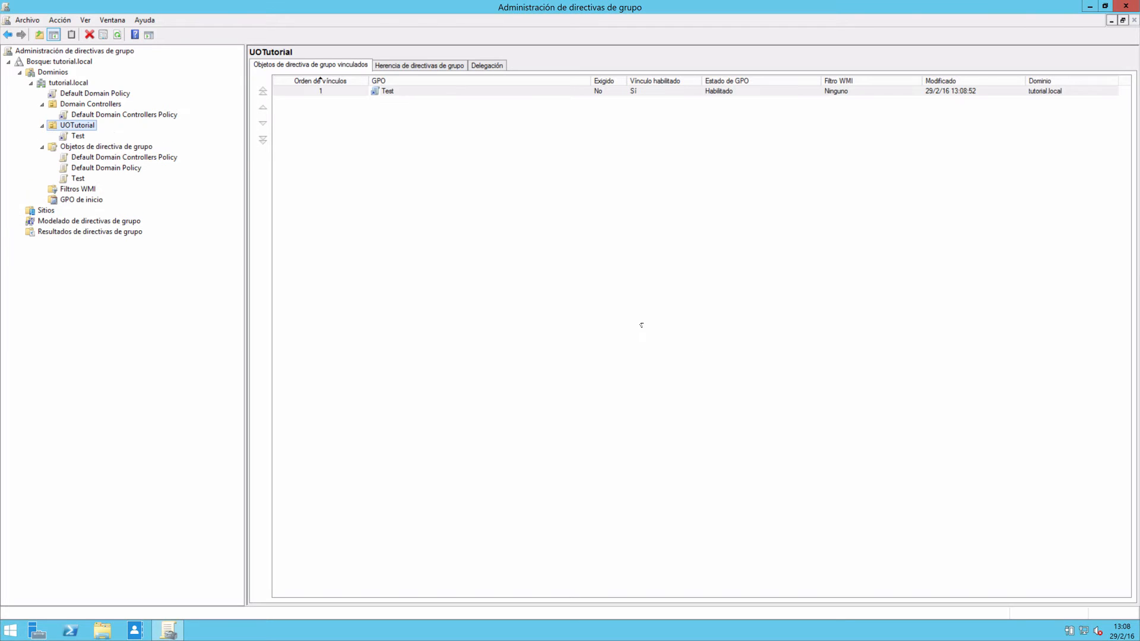
Select the Test link under UOTutorial and accept the GPO link notice with the option not to show it again.
click(82, 136)
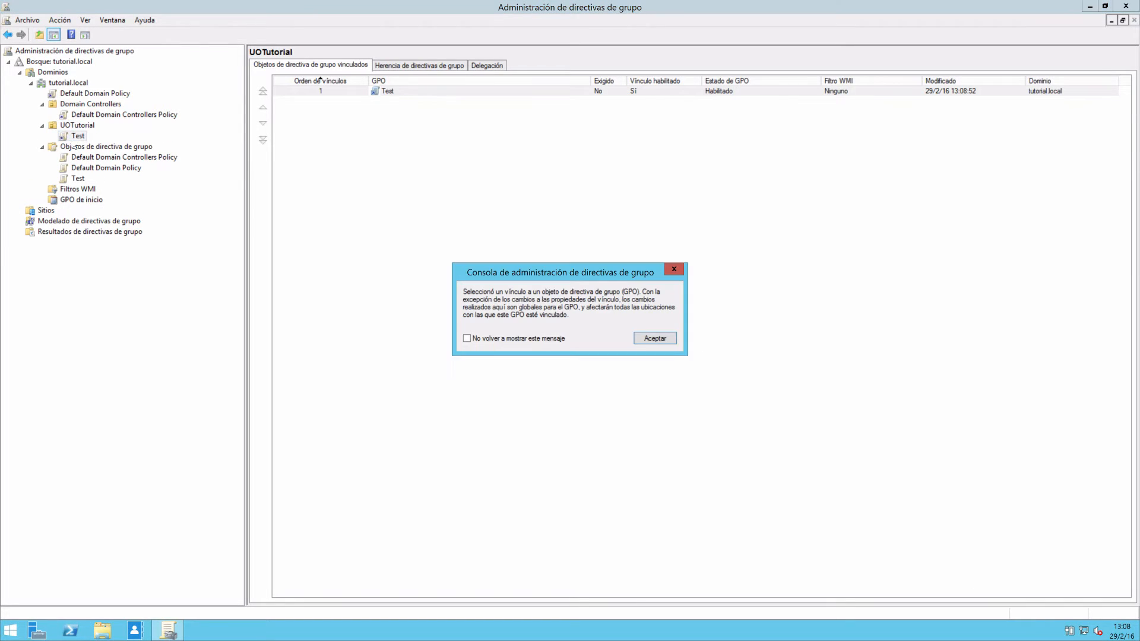
click(487, 338)
click(668, 340)
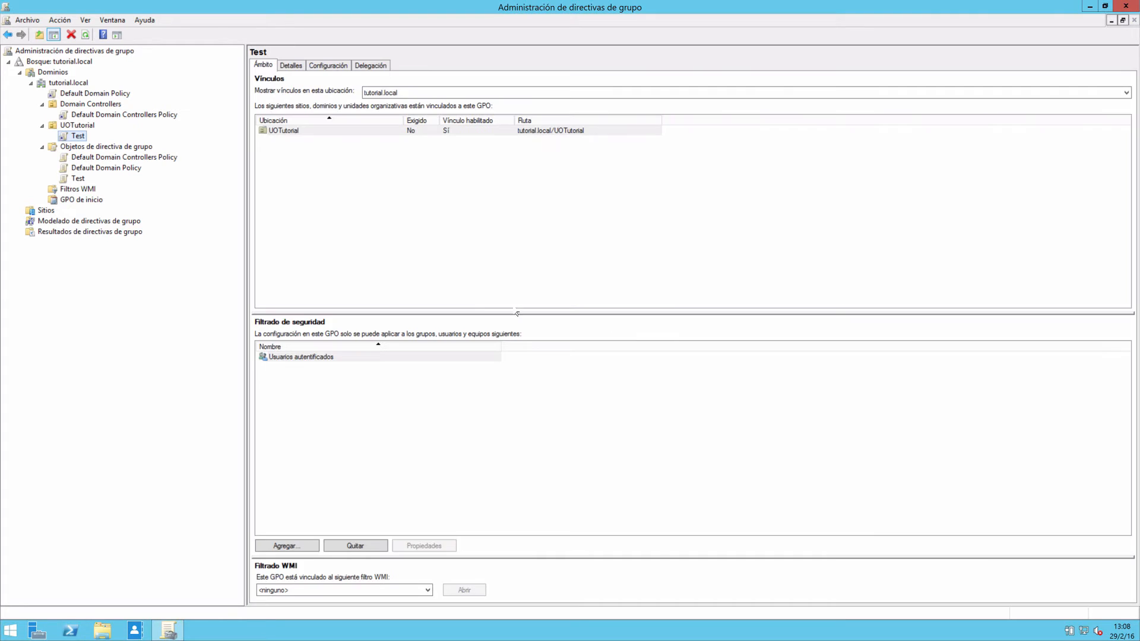
Compare the Test GPO stored under Objetos de directiva de grupo with its link under UOTutorial.
click(82, 148)
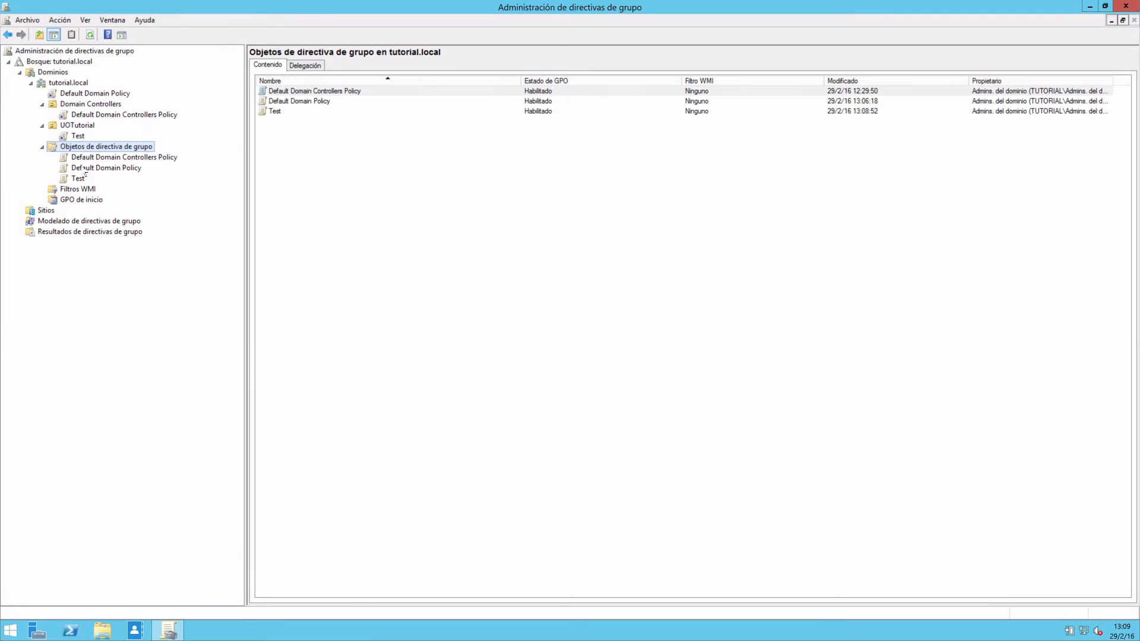
click(77, 178)
click(83, 146)
click(78, 136)
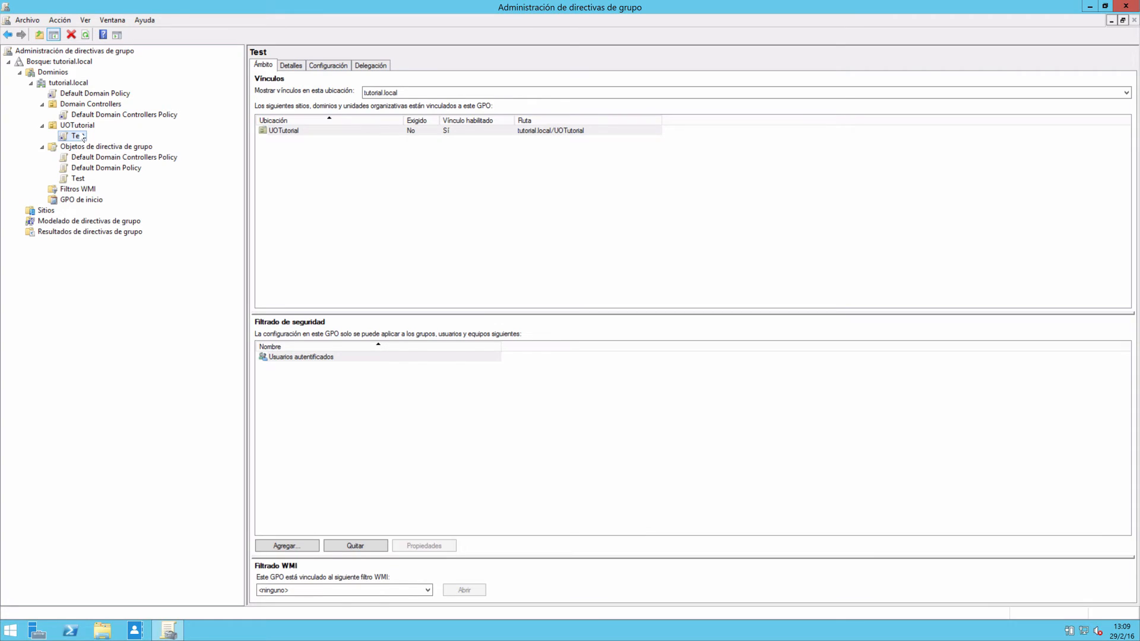
Link the existing Test GPO to the Domain Controllers organizational unit.
click(88, 104)
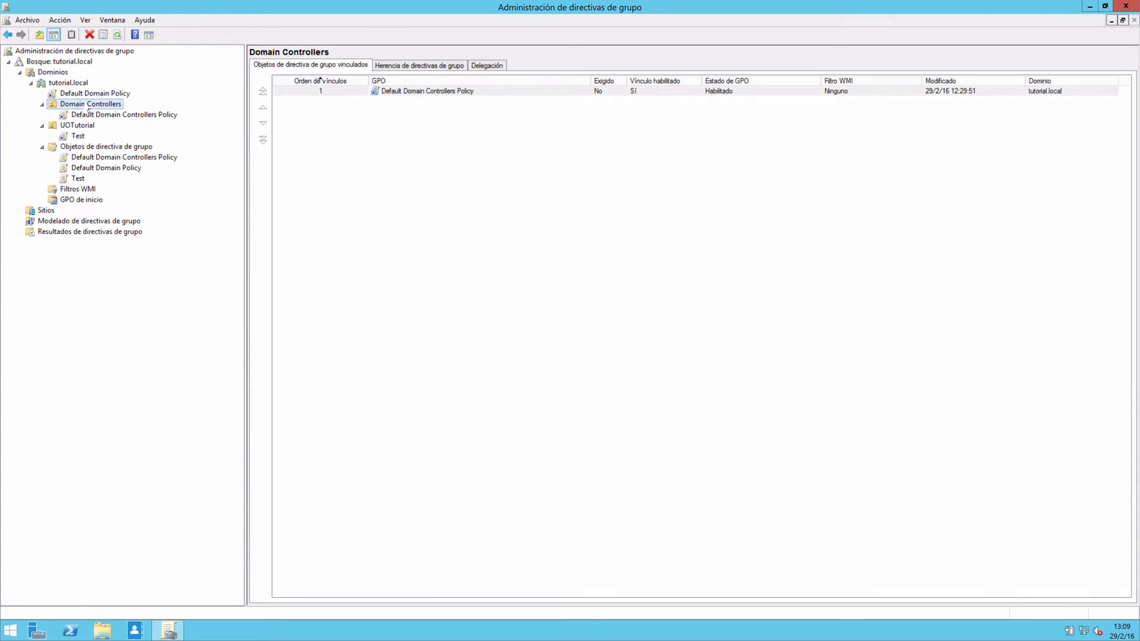
right_click(89, 110)
click(129, 124)
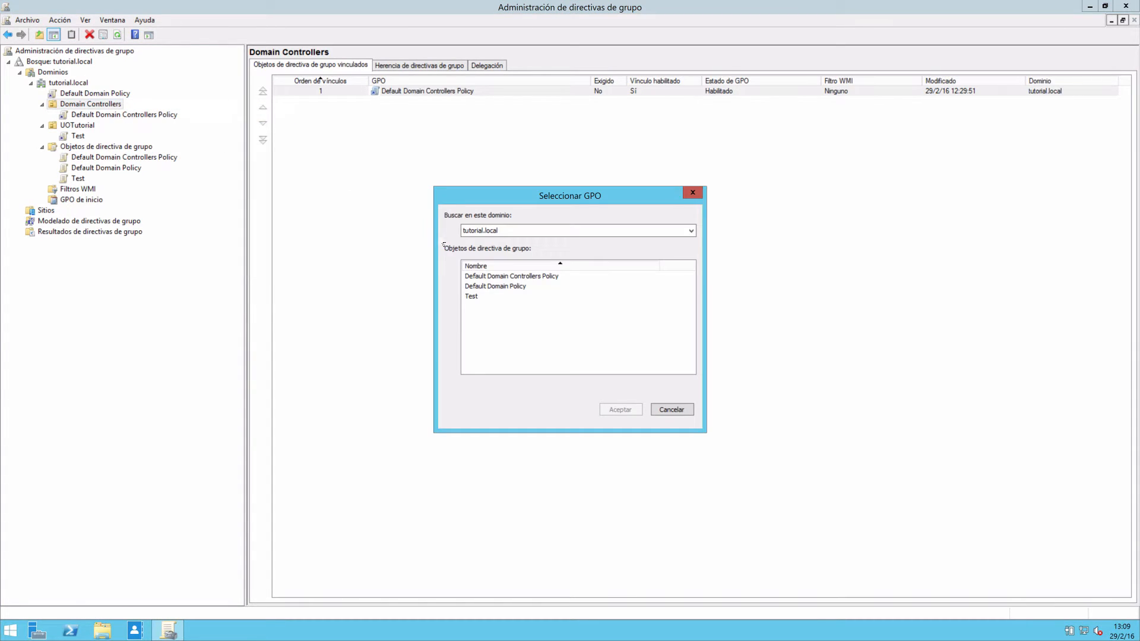
click(481, 297)
click(619, 409)
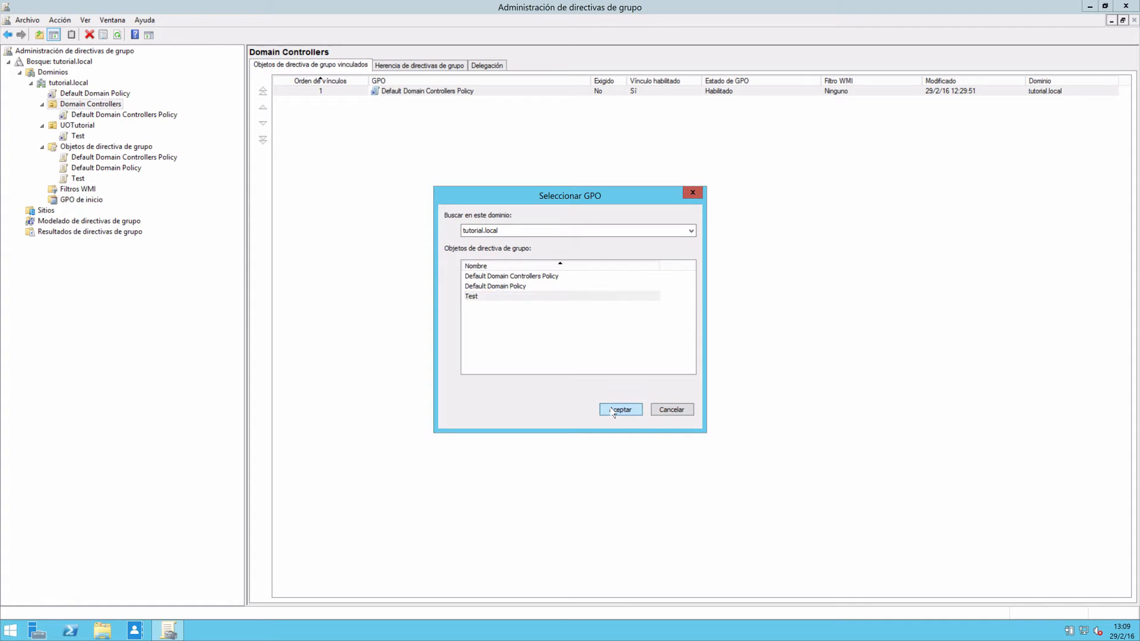
Remove the Test link from Domain Controllers and confirm the removal.
click(78, 127)
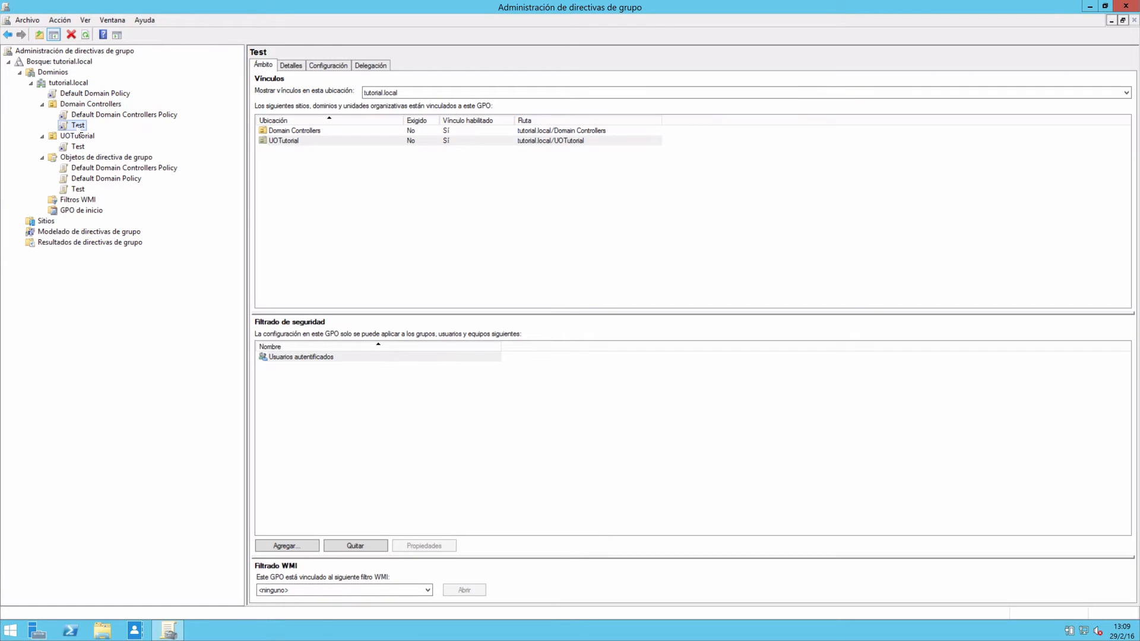
click(71, 35)
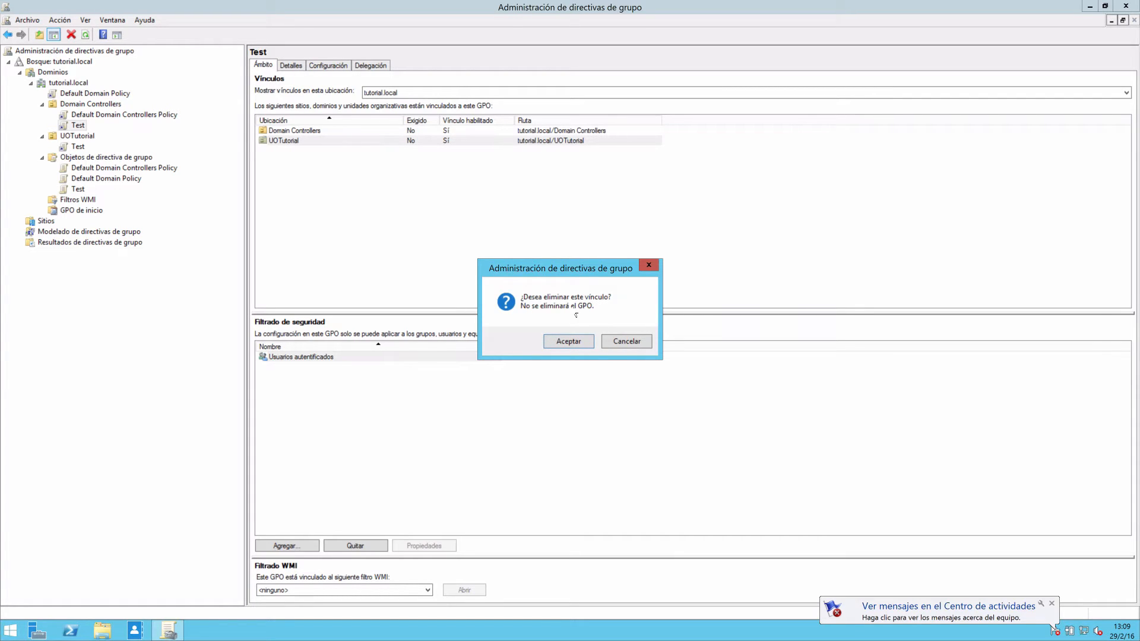
click(565, 341)
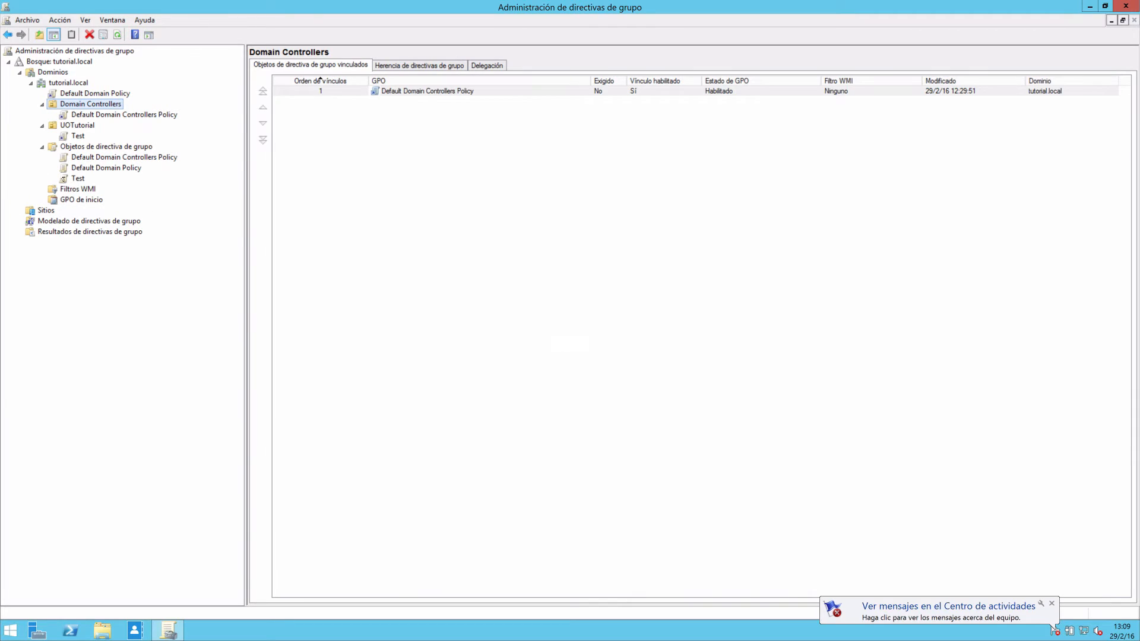
Delete the Test GPO from Objetos de directiva de grupo together with all its links in the domain.
click(77, 179)
right_click(77, 178)
click(95, 307)
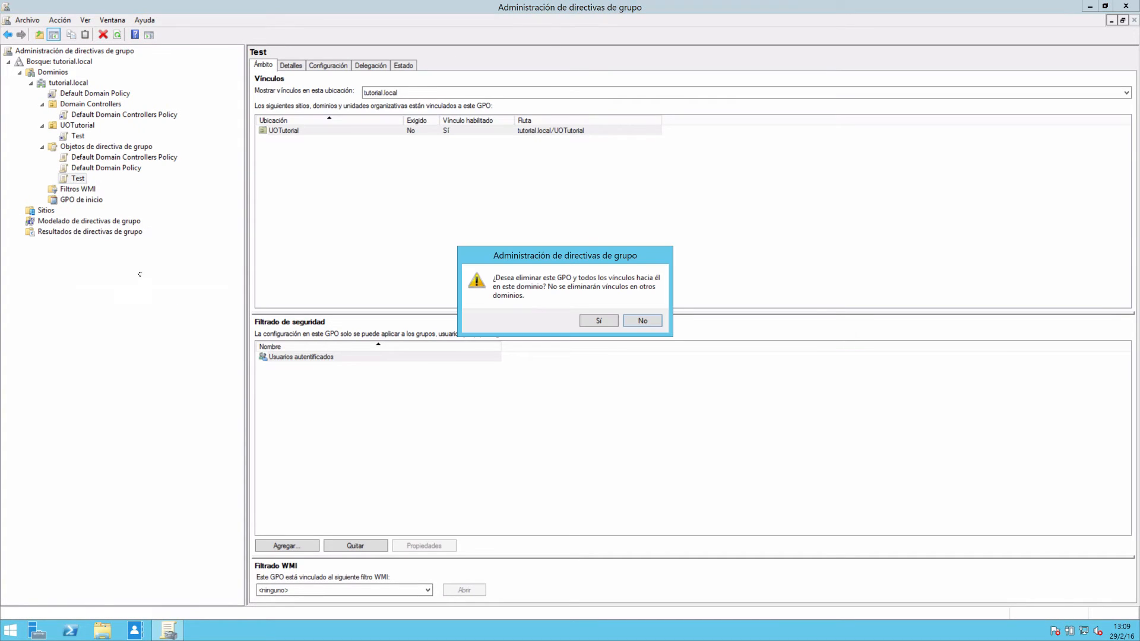
click(596, 321)
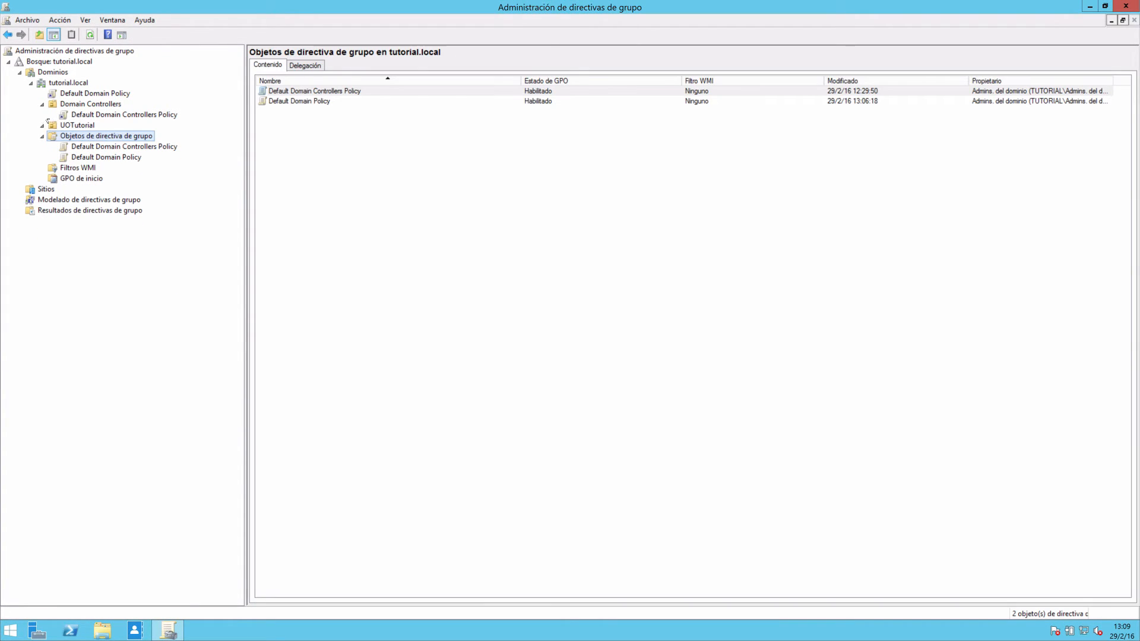
Create a new GPO named Test in the domain, linked to UOTutorial, with no source starter GPO.
click(77, 125)
right_click(76, 126)
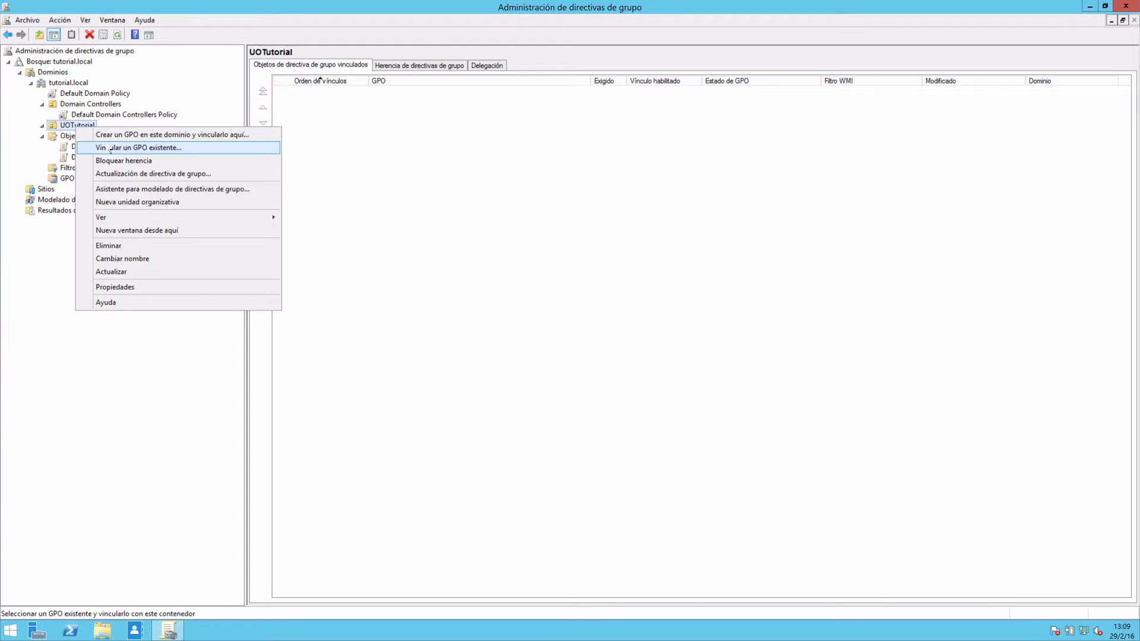
click(113, 134)
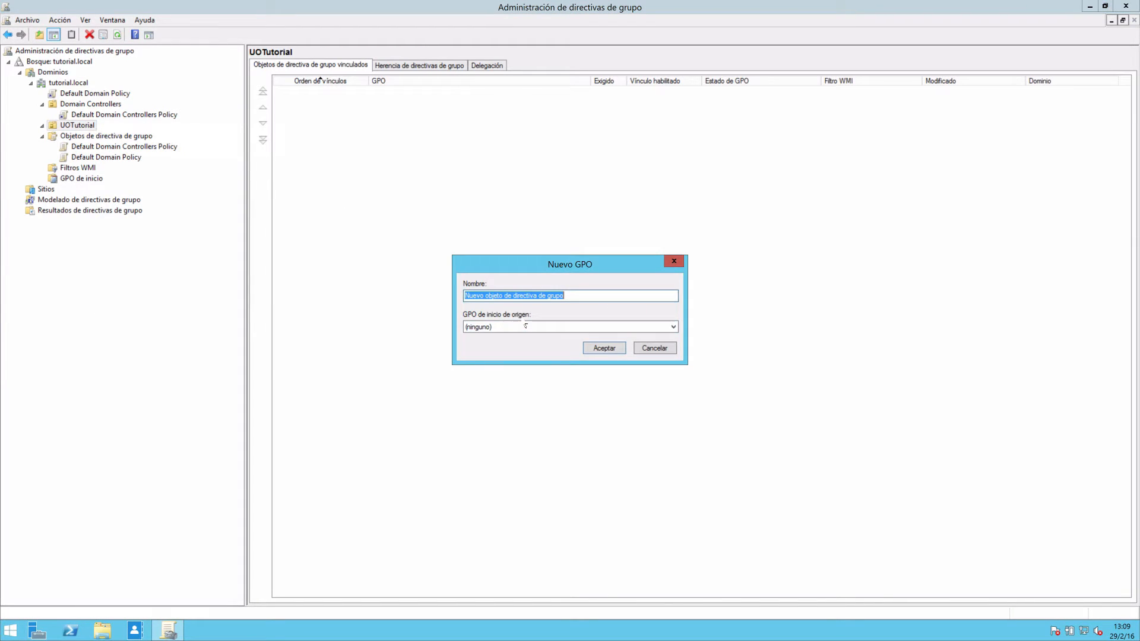
text(Test)
key(Return)
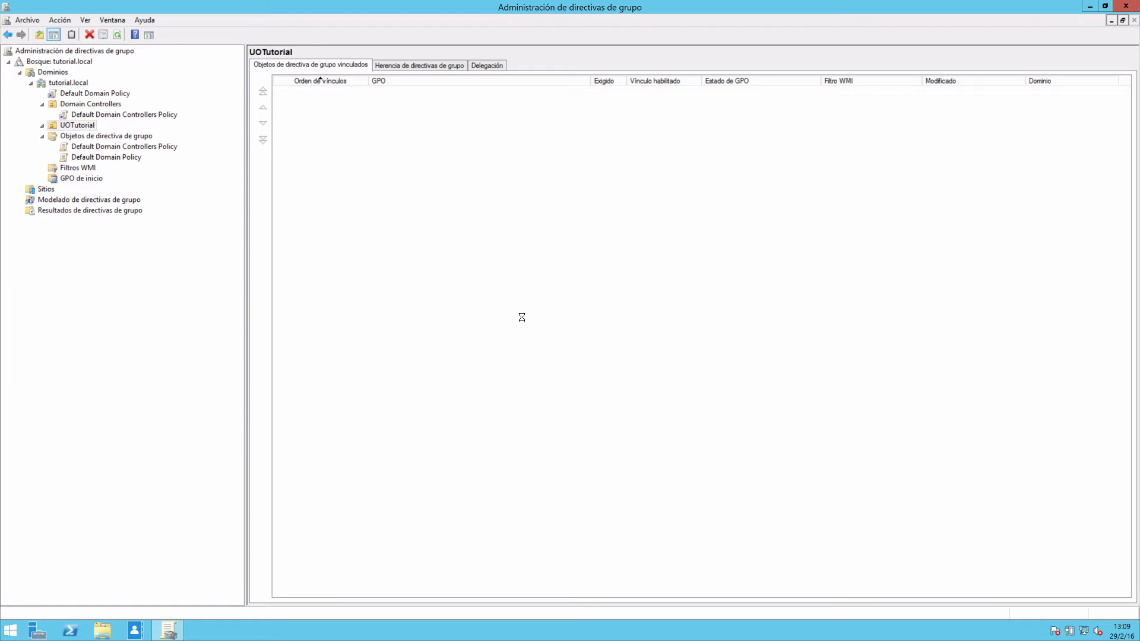
Open the Test GPO linked to UOTutorial for editing, maximize the editor and widen its console tree.
click(78, 136)
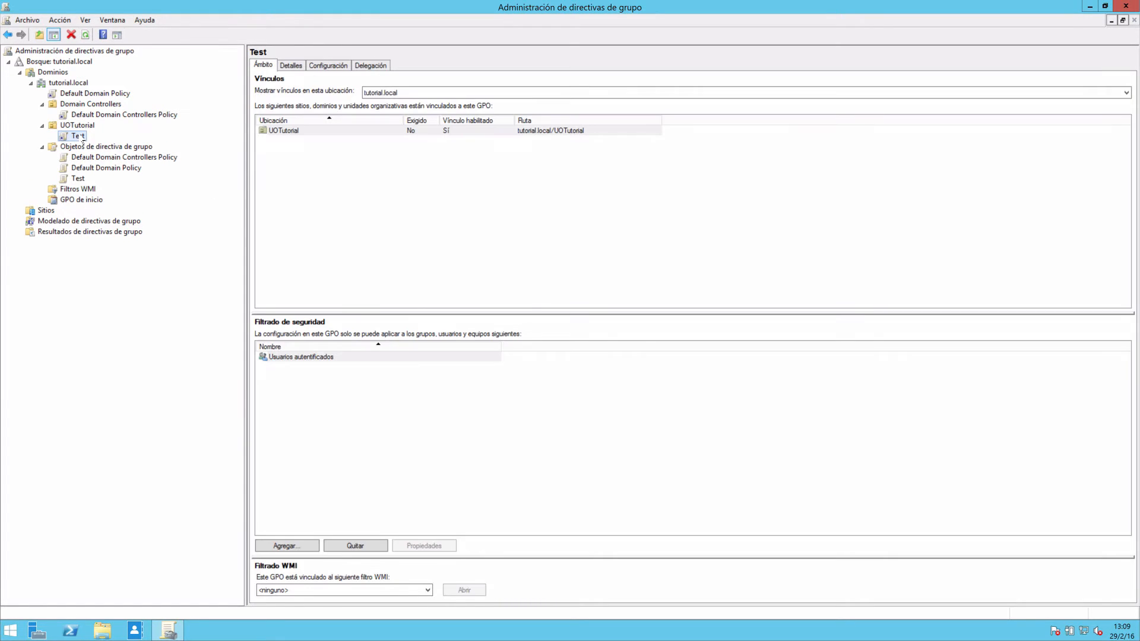
right_click(79, 135)
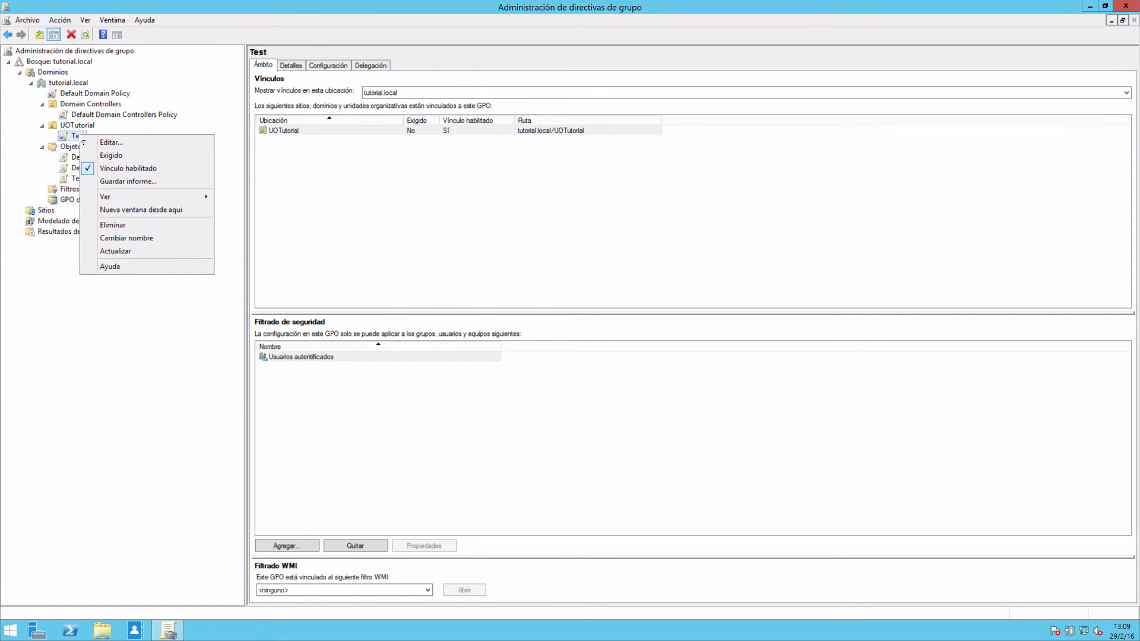
click(113, 142)
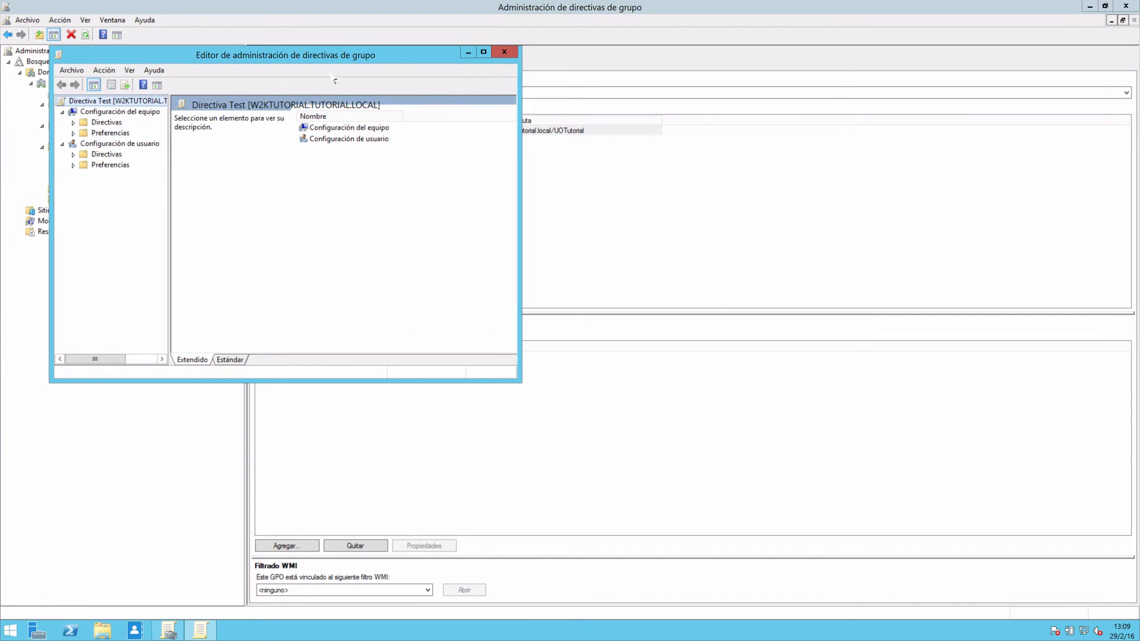
drag(318, 58, 470, 62)
double_click(469, 62)
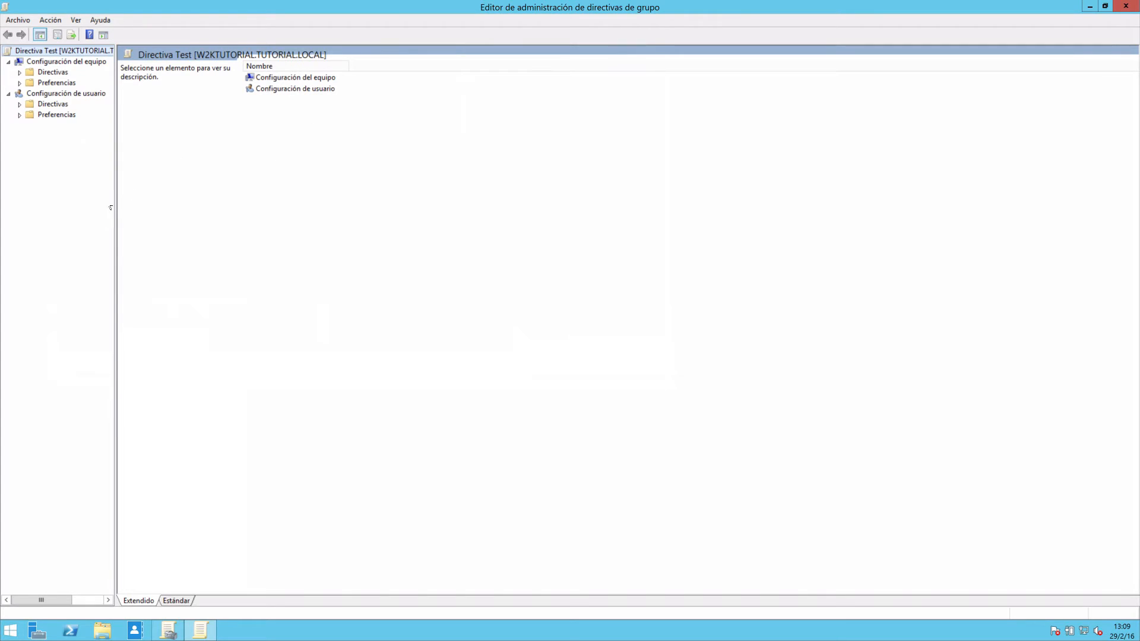
drag(115, 196, 205, 196)
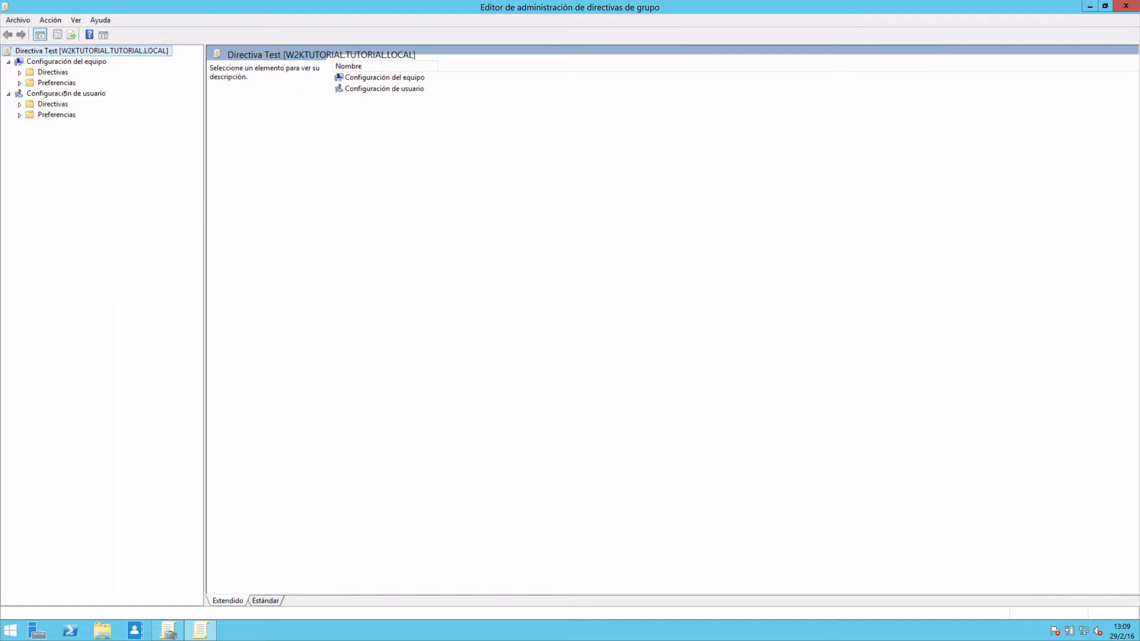
Examine the policy and preference categories under Configuración del equipo, including the Componentes de Windows administrative templates.
click(20, 82)
click(20, 72)
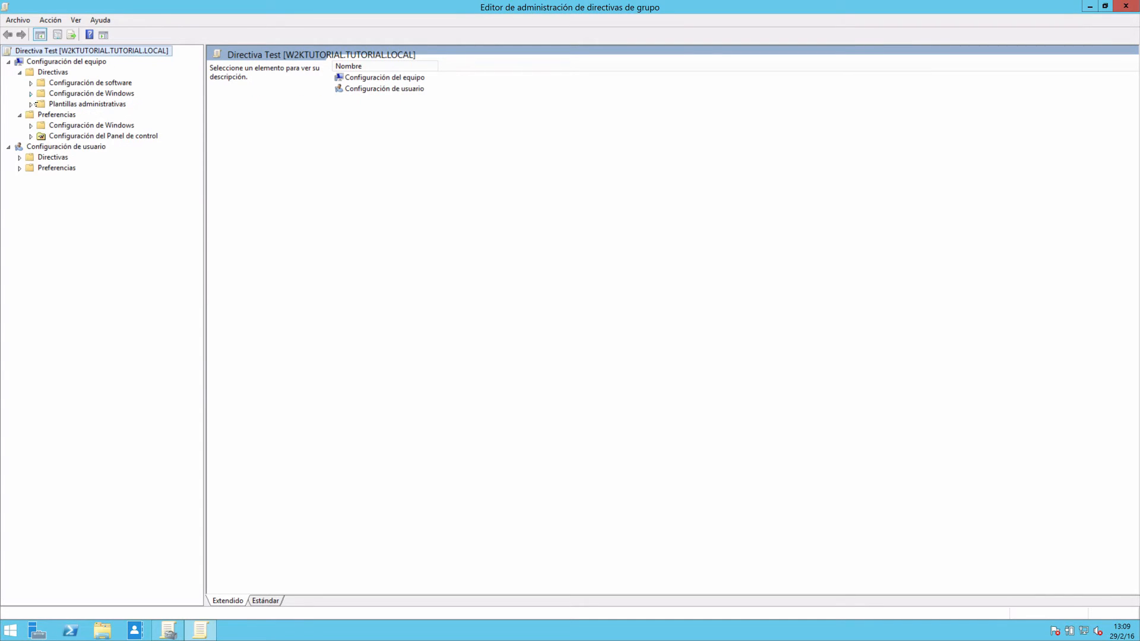
click(33, 104)
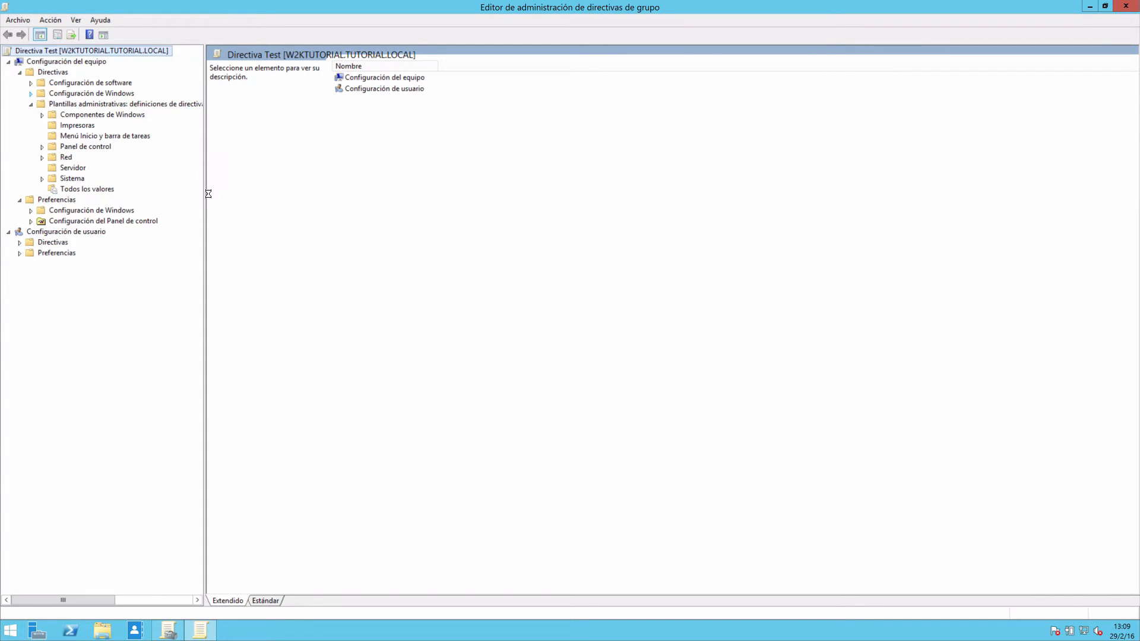
drag(208, 194, 333, 192)
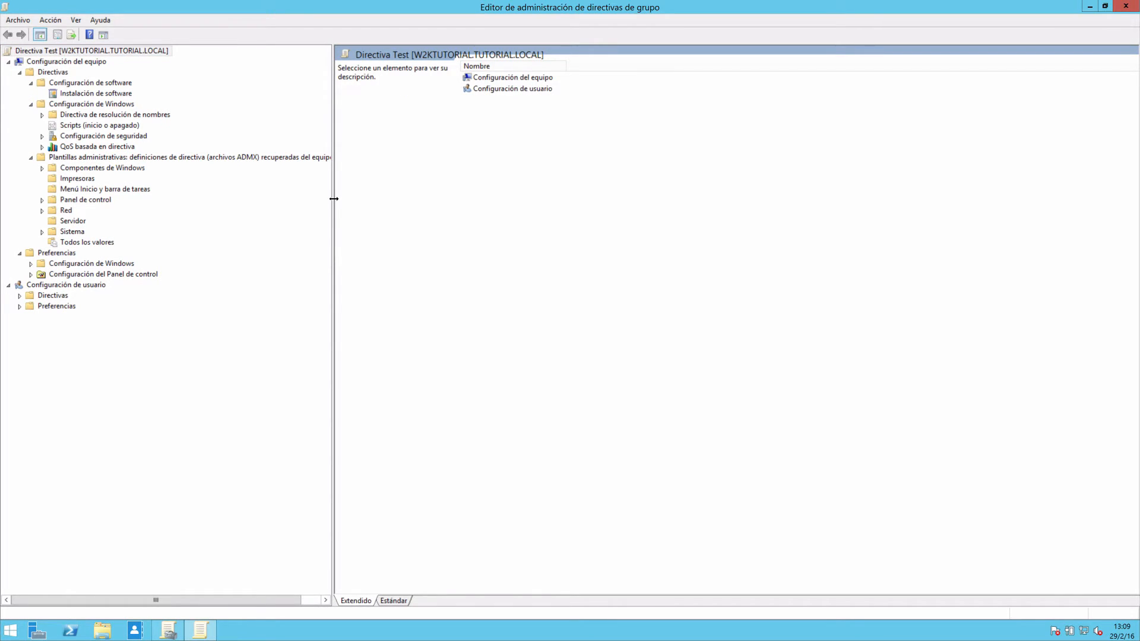
drag(333, 197, 364, 197)
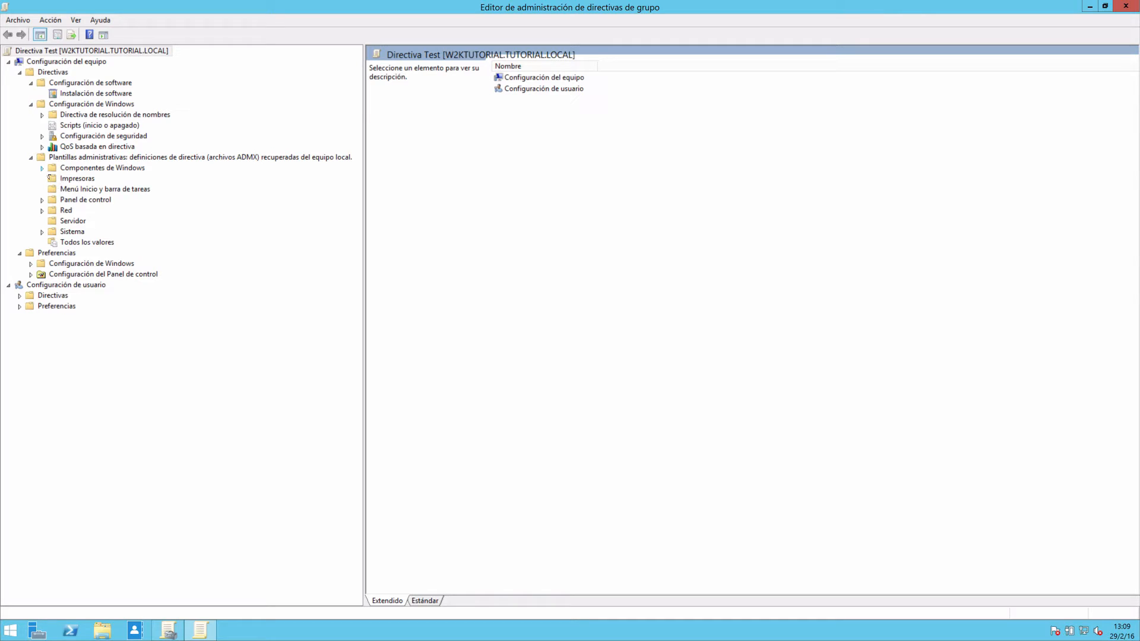
click(42, 168)
click(53, 359)
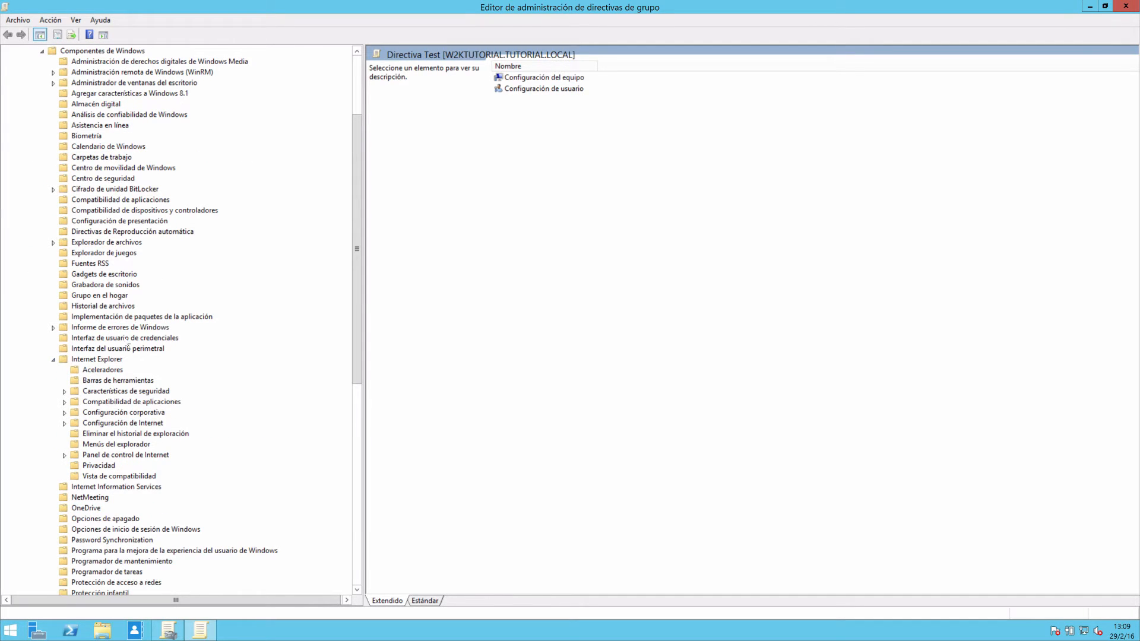
click(53, 327)
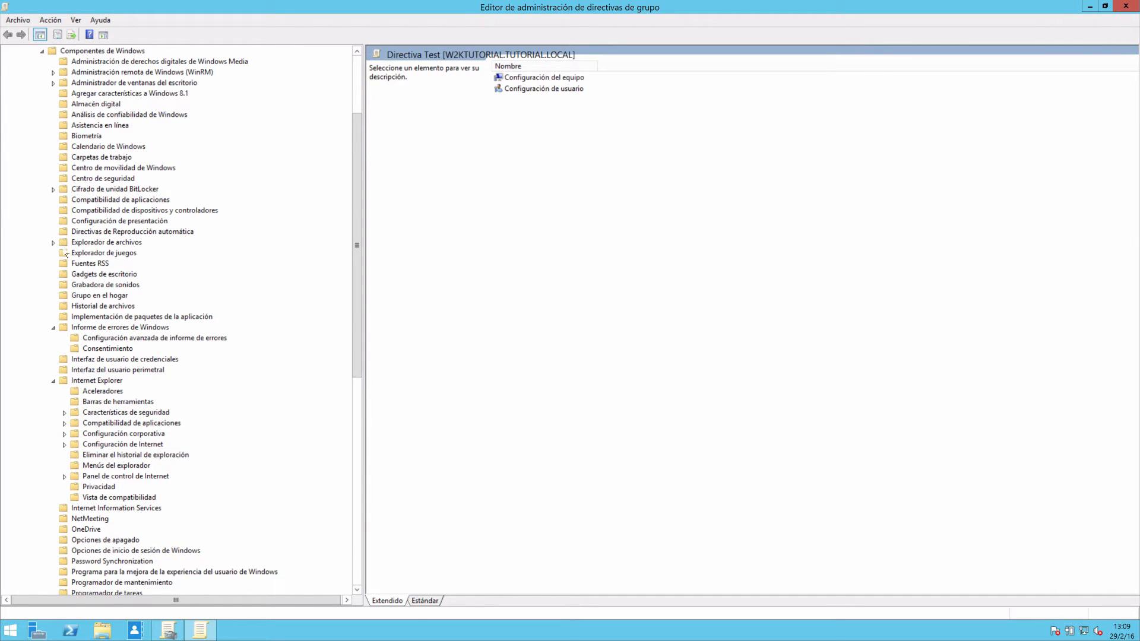
click(53, 242)
drag(358, 288, 354, 226)
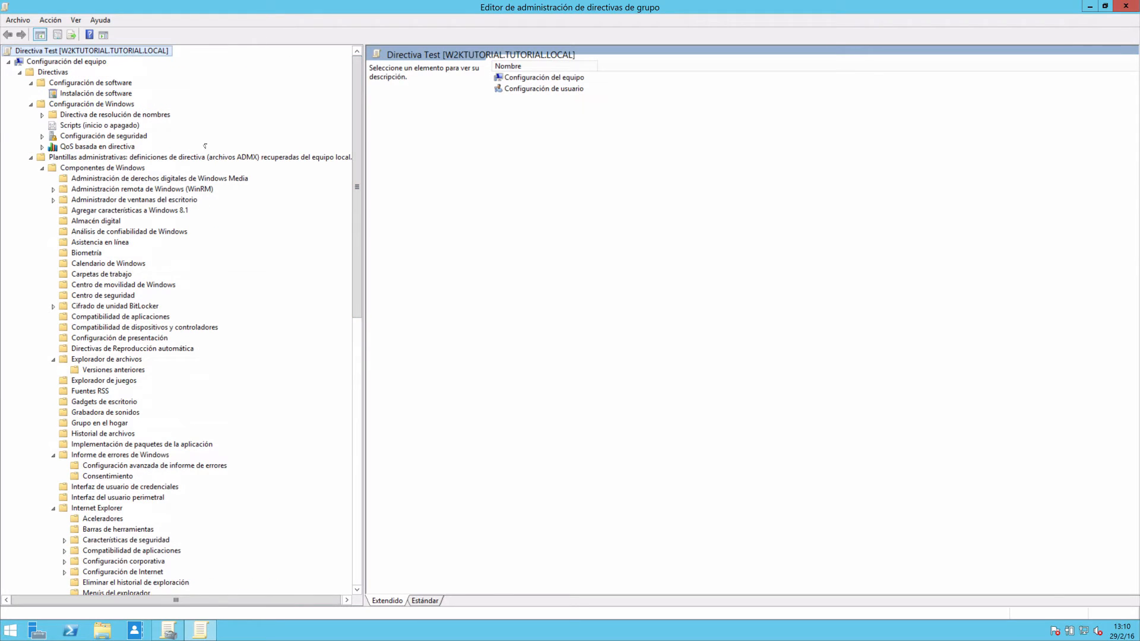
Collapse the expanded branches and compare the contents of Configuración del equipo and Configuración de usuario.
click(20, 72)
click(8, 61)
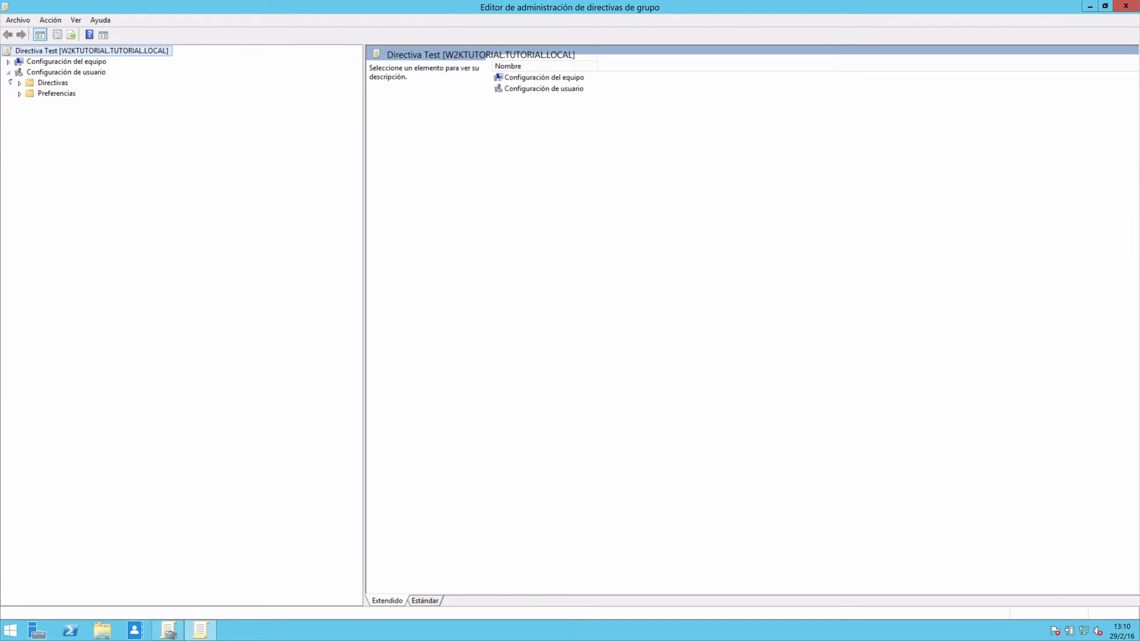
click(8, 72)
click(62, 68)
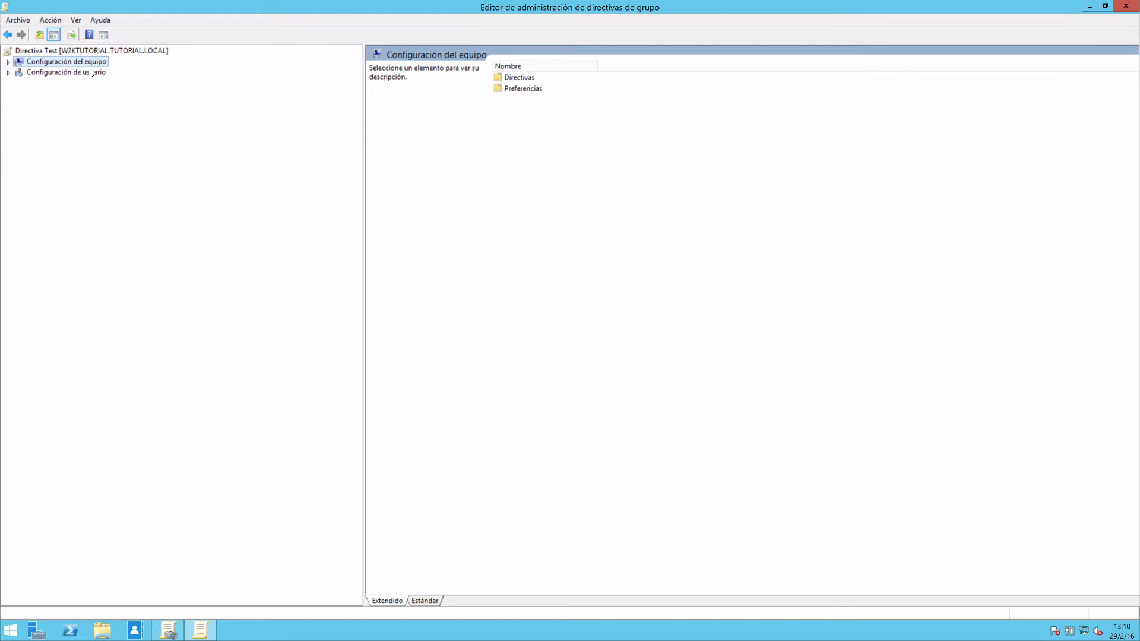
click(74, 73)
click(59, 62)
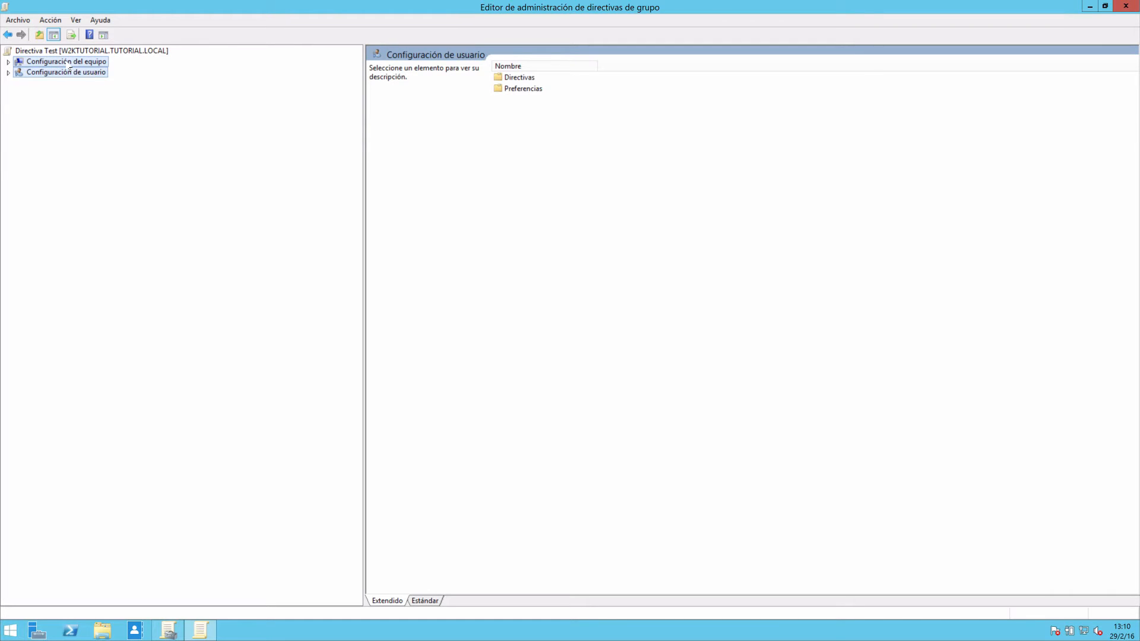
click(9, 61)
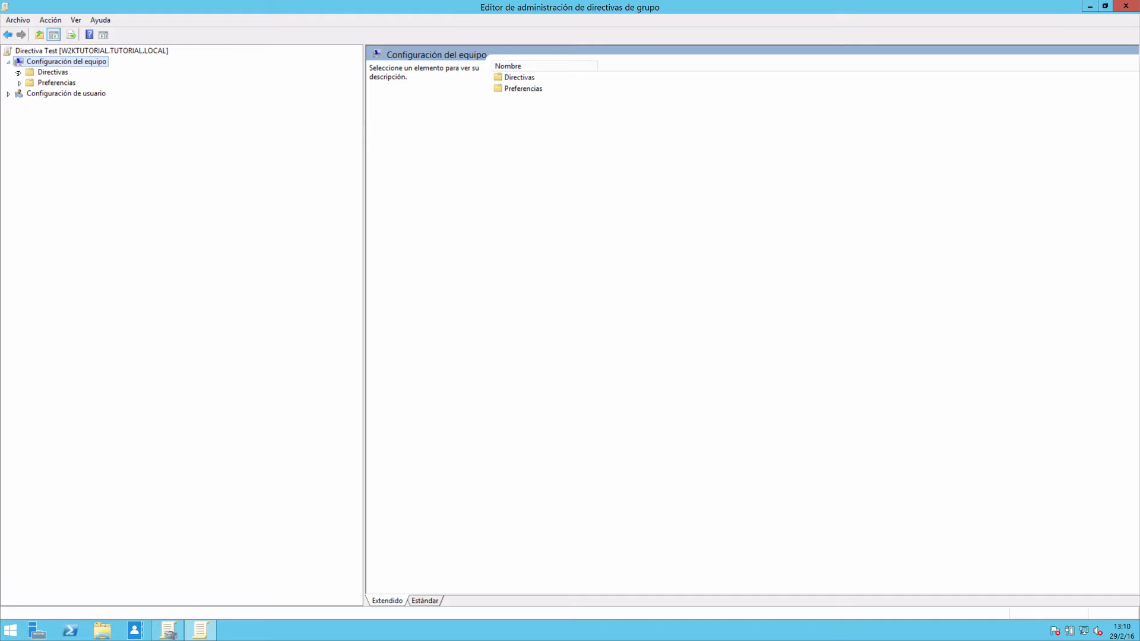
click(9, 61)
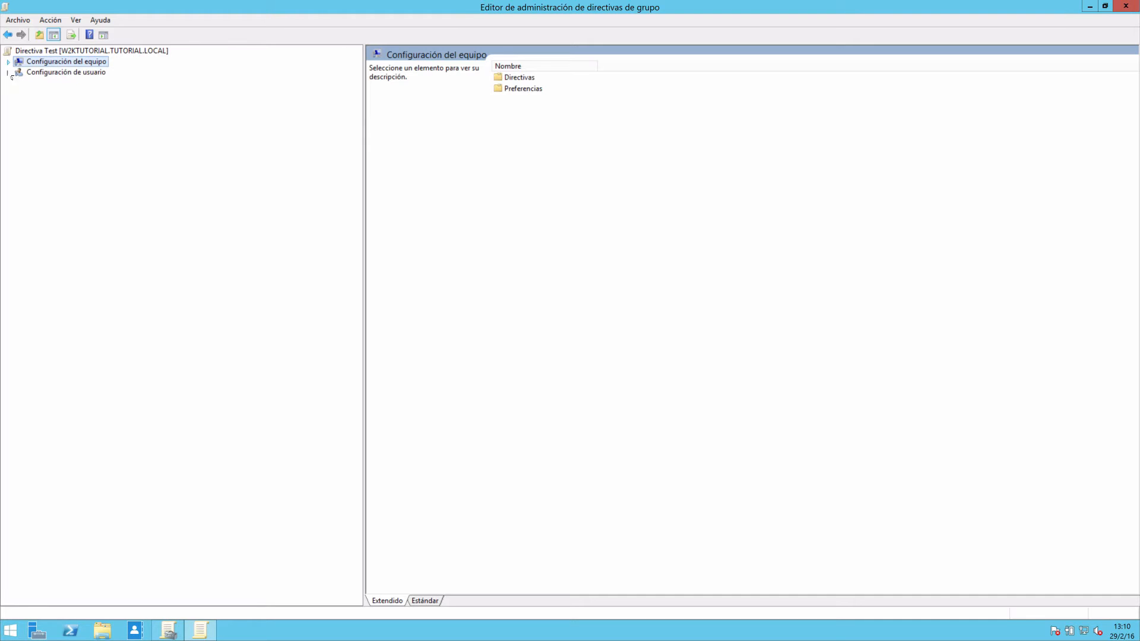
Show Asignaciones de unidades in the Windows settings of the preferences under Configuración de usuario.
click(9, 73)
click(47, 73)
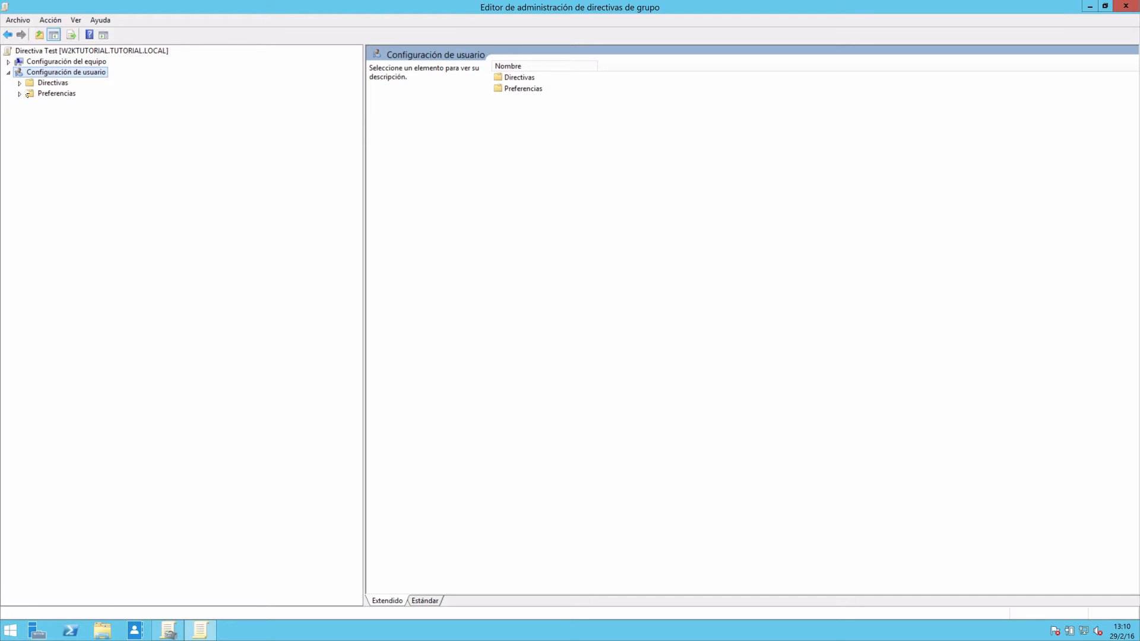
click(20, 93)
click(31, 104)
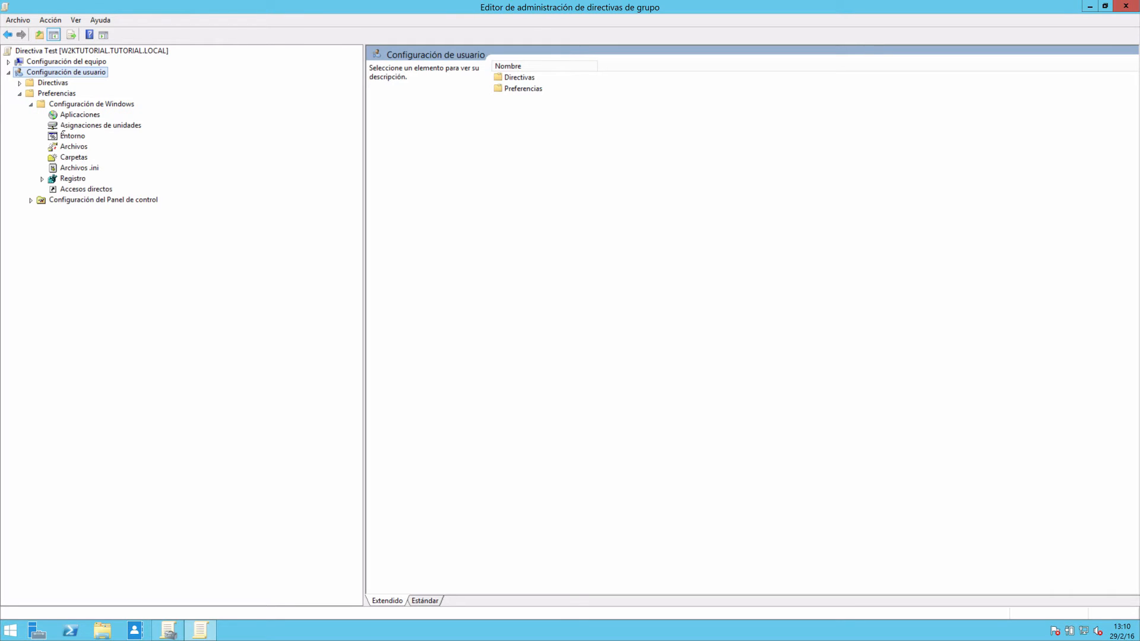
click(101, 125)
Start a new mapped drive preference in Asignaciones de unidades and check its location search and available drive letters.
right_click(99, 126)
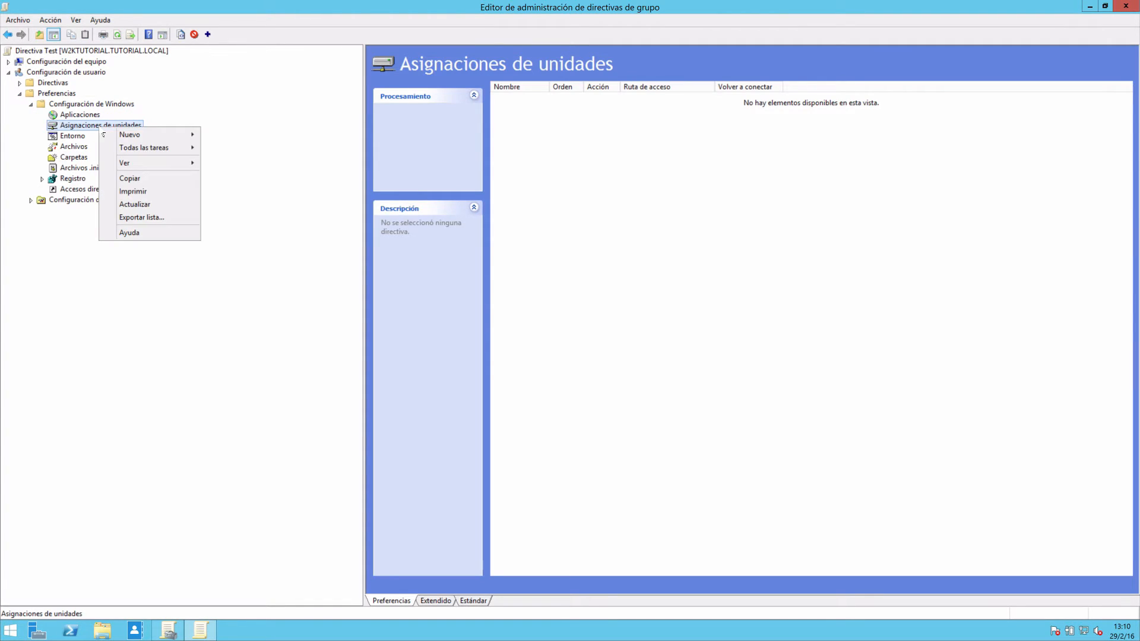
mouse_move(143, 135)
click(243, 136)
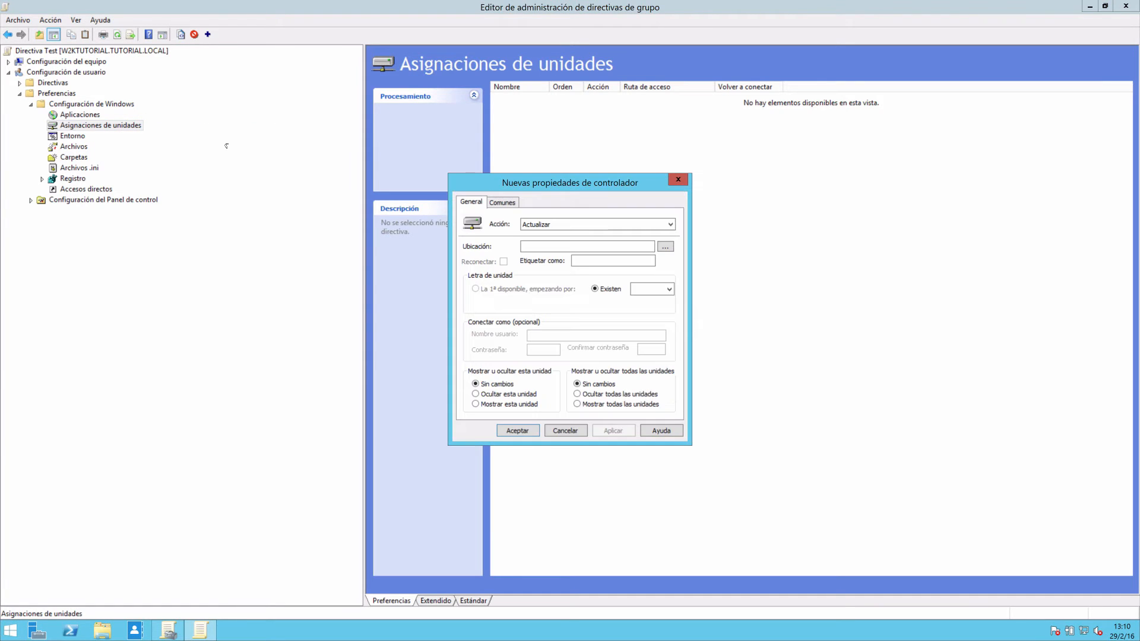
click(665, 247)
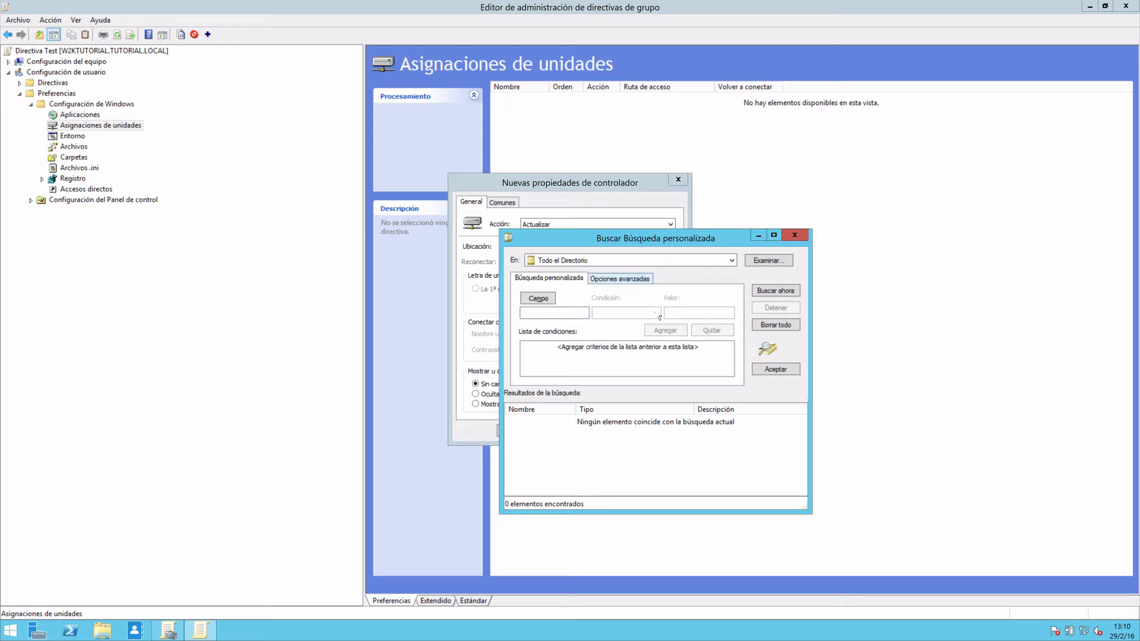
click(794, 234)
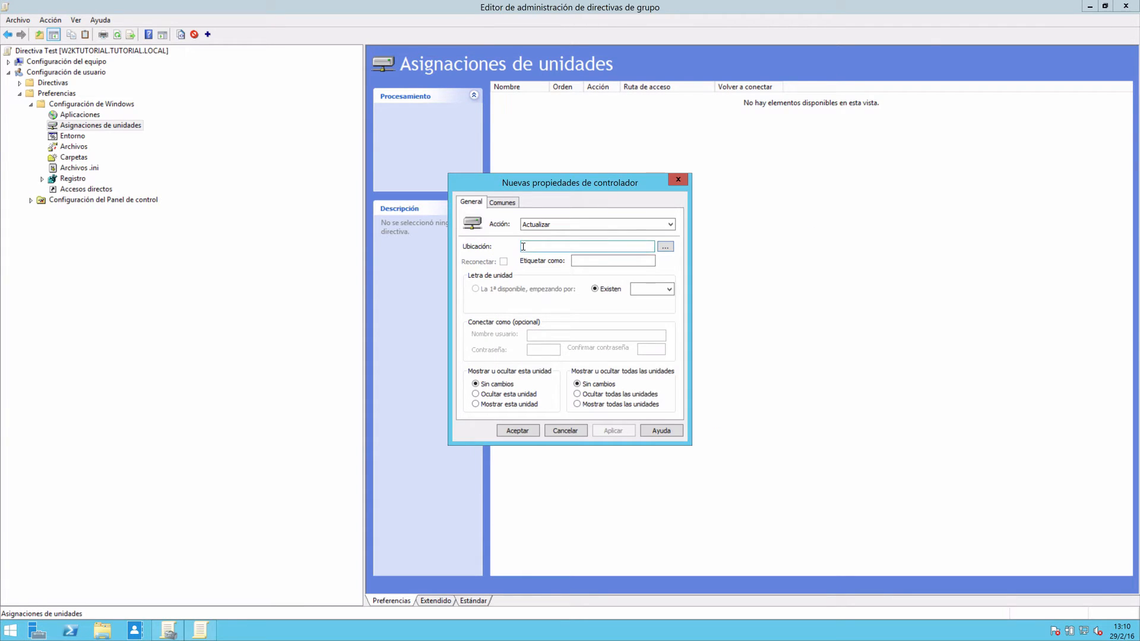
click(575, 245)
click(665, 289)
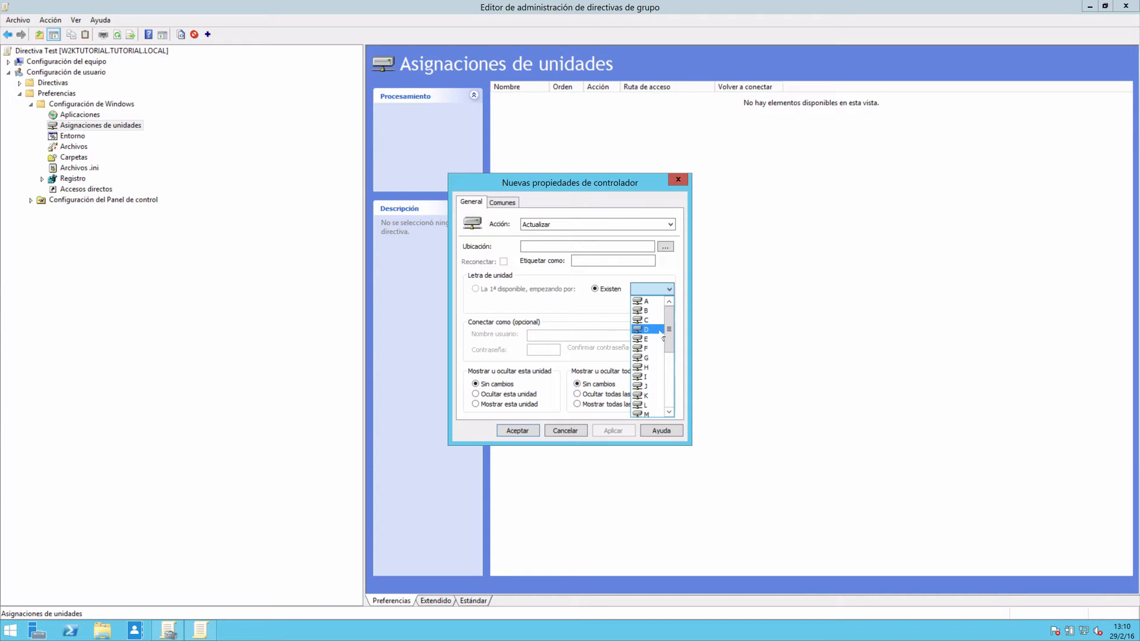
click(585, 314)
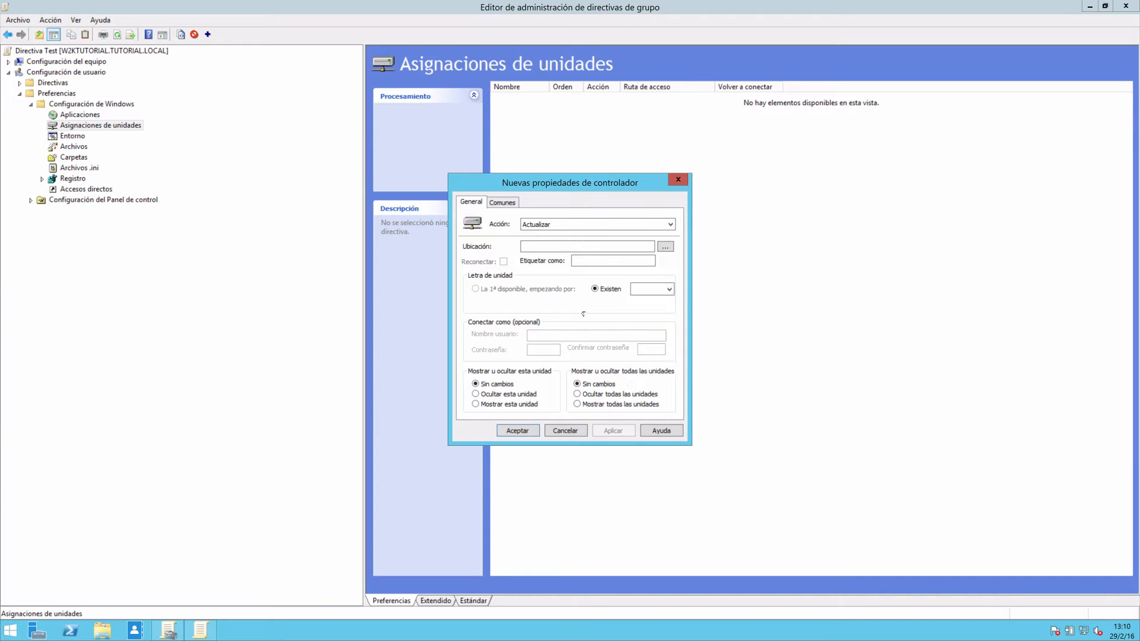
Try the hide, show and no-change options for the new mapped drive and pick a drive letter.
click(503, 394)
click(499, 406)
click(497, 386)
click(502, 202)
click(614, 360)
click(669, 289)
click(647, 306)
Try item-level targeting with a Grupo de seguridad element on the mapped drive, and discard the new preference.
click(505, 202)
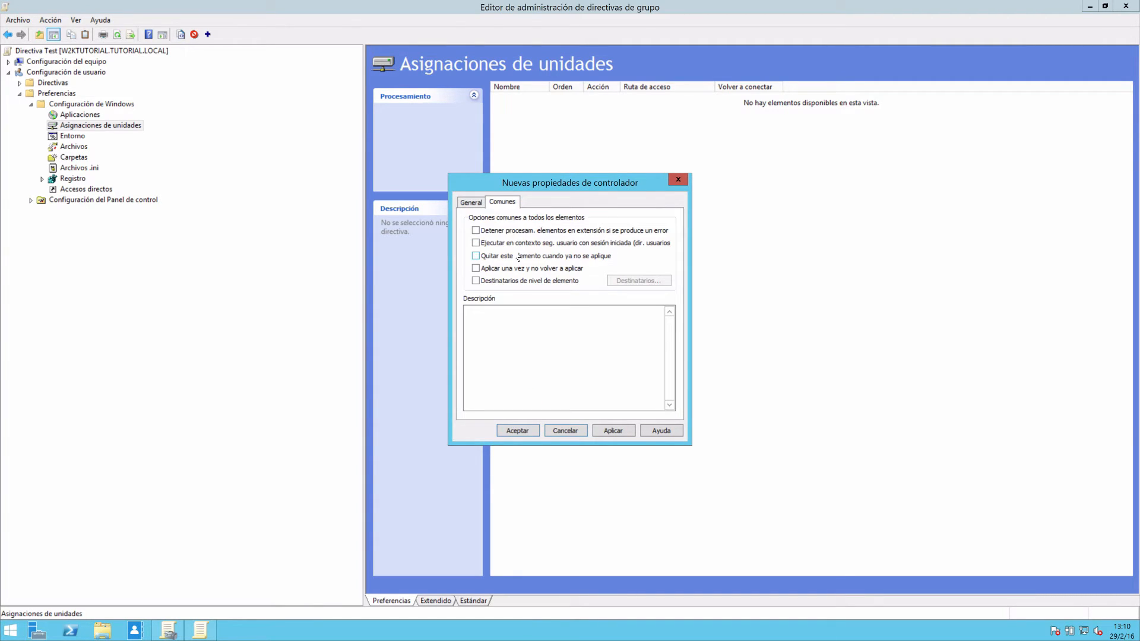
click(475, 281)
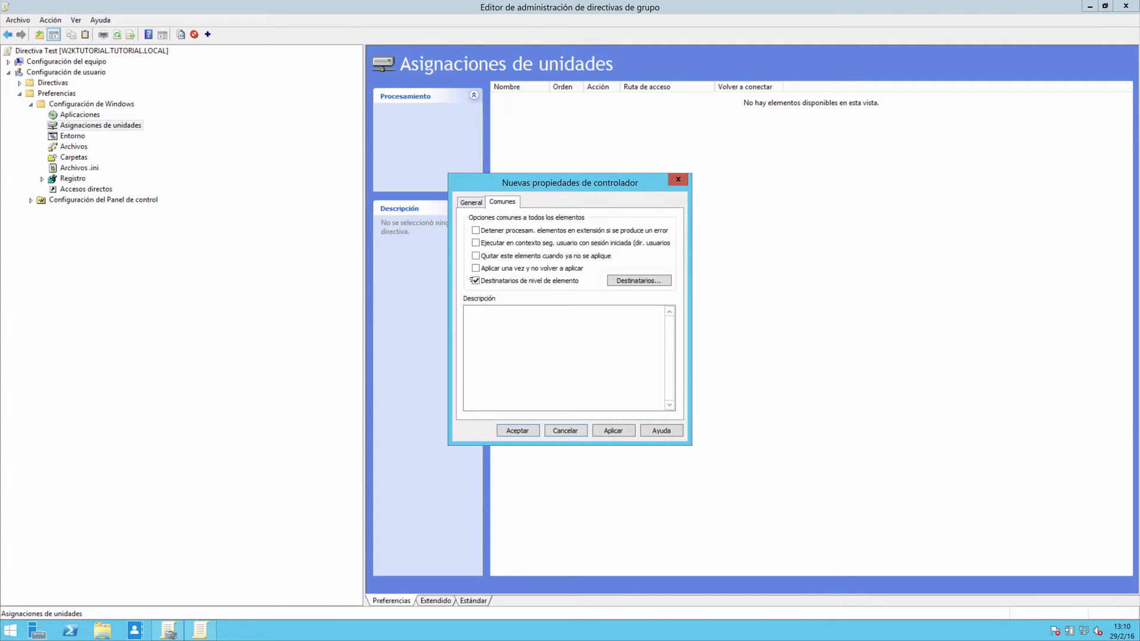
click(635, 282)
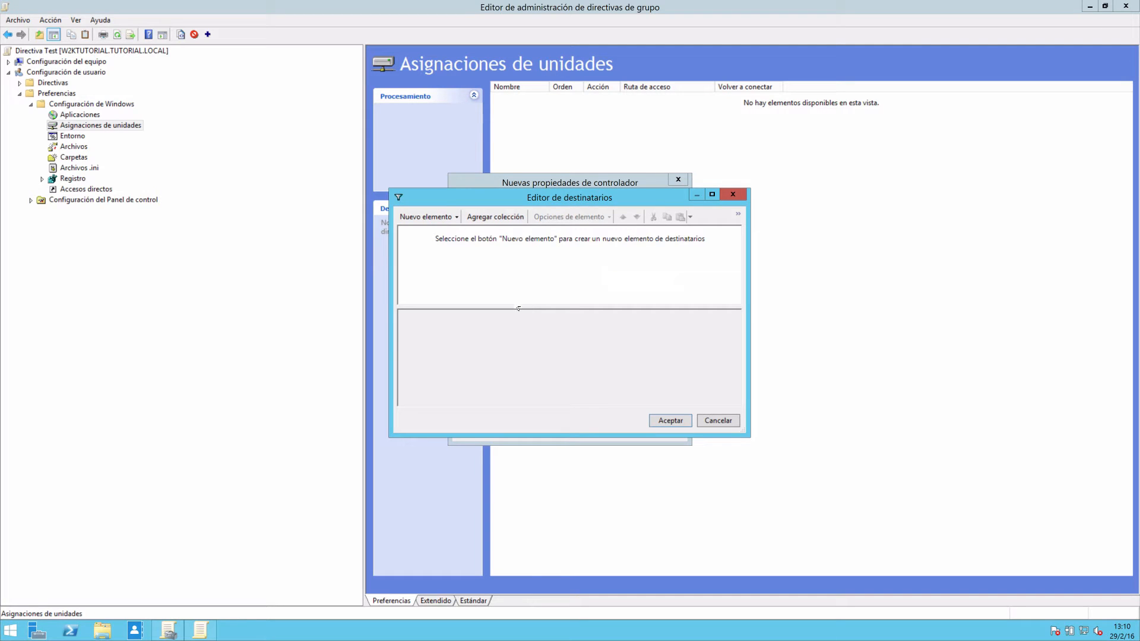
click(439, 217)
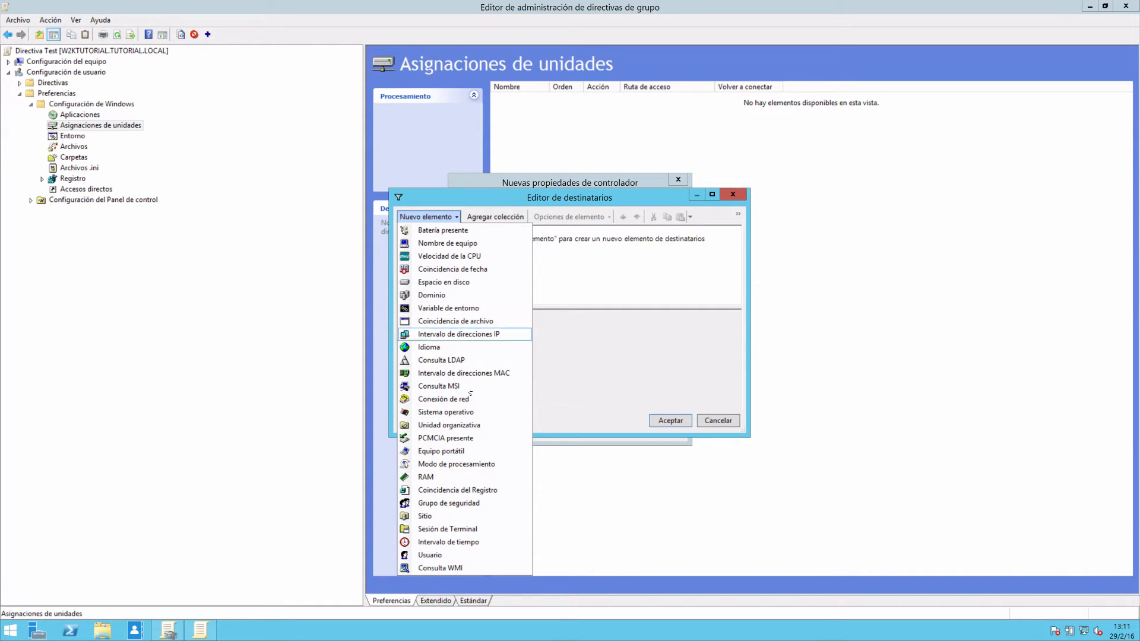
click(449, 504)
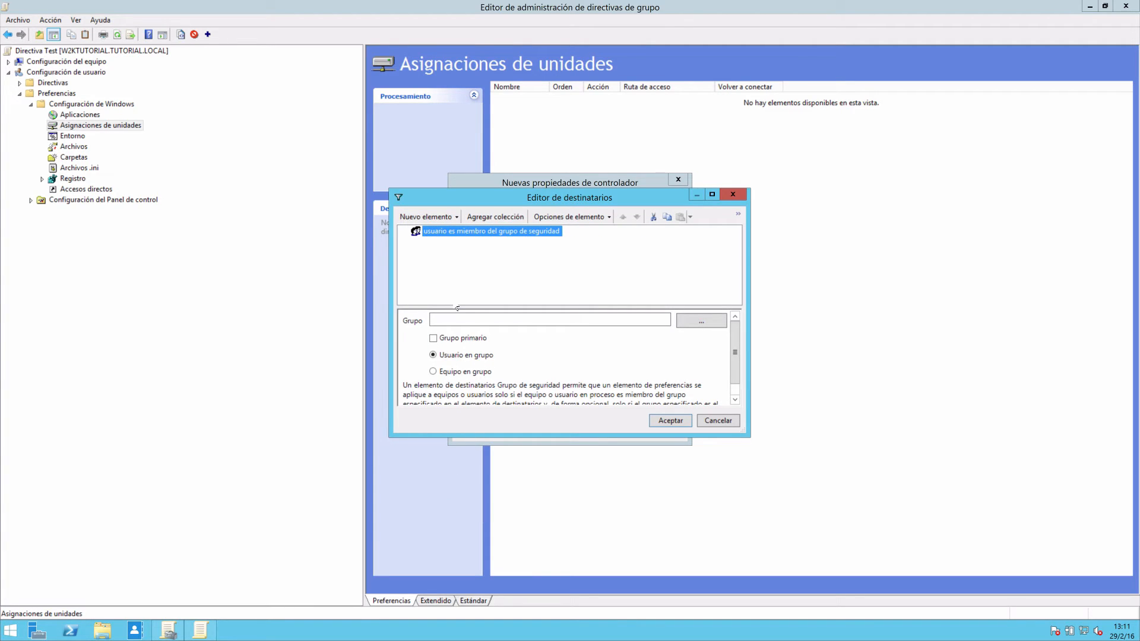
click(706, 326)
click(650, 339)
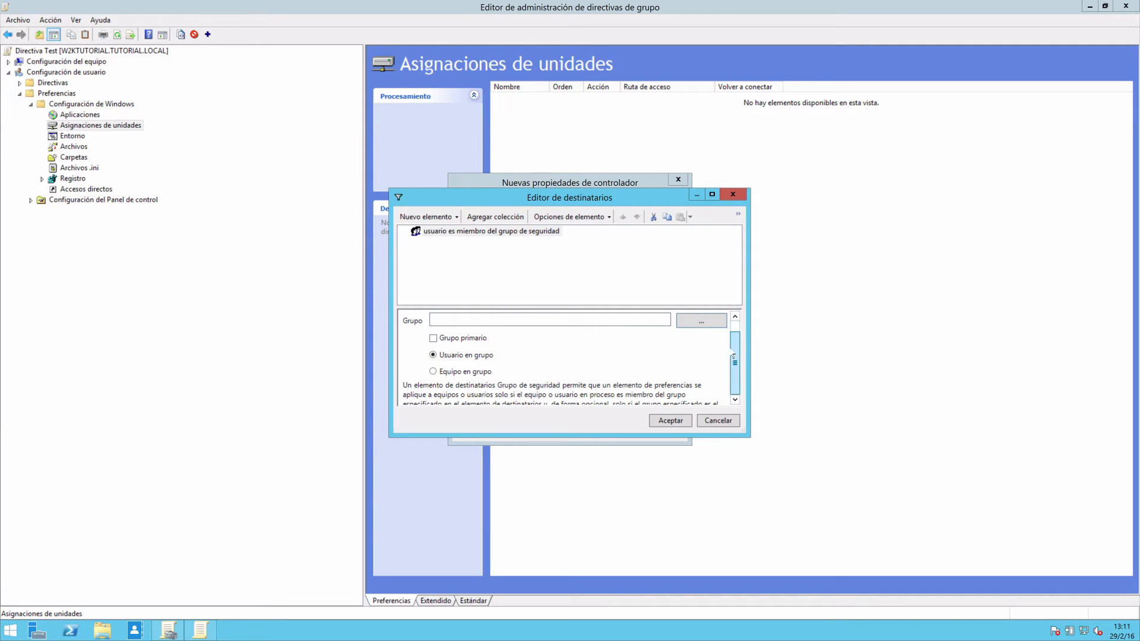
scroll(730, 356, down, 1)
click(708, 422)
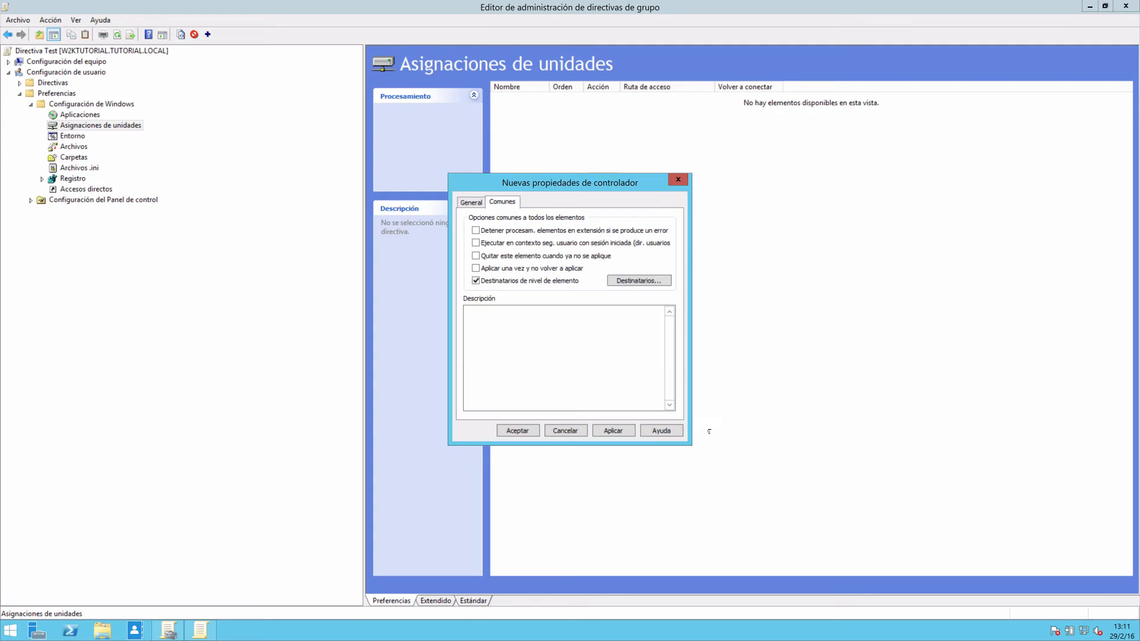
click(568, 432)
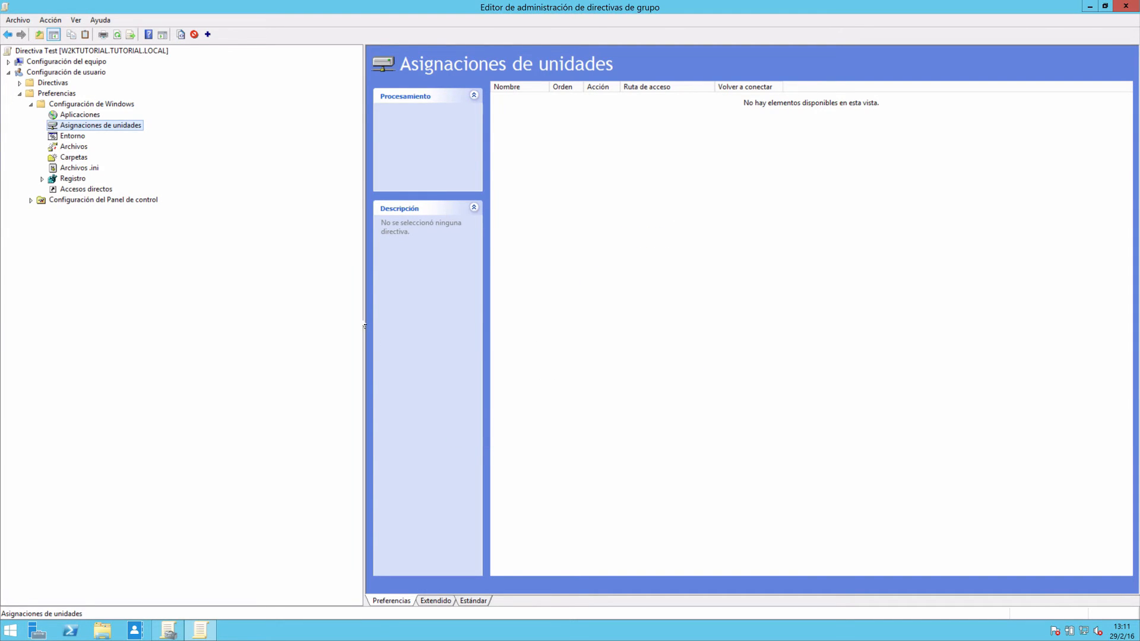
Review the general options of a new folder preference under Carpetas and close it without saving.
click(76, 169)
click(75, 159)
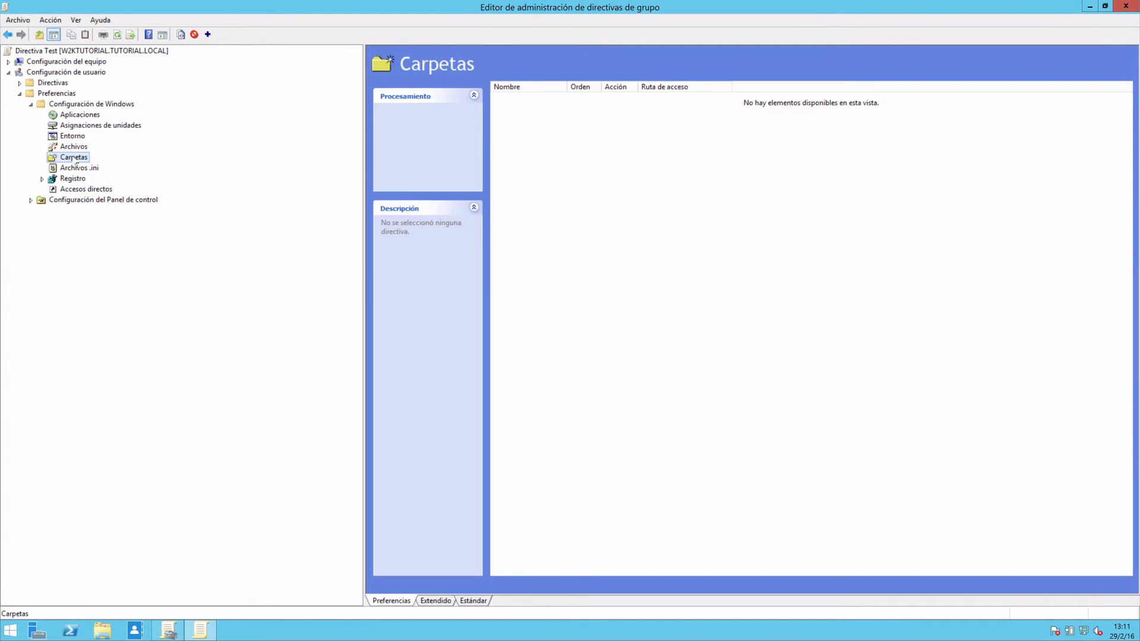
right_click(75, 159)
mouse_move(171, 167)
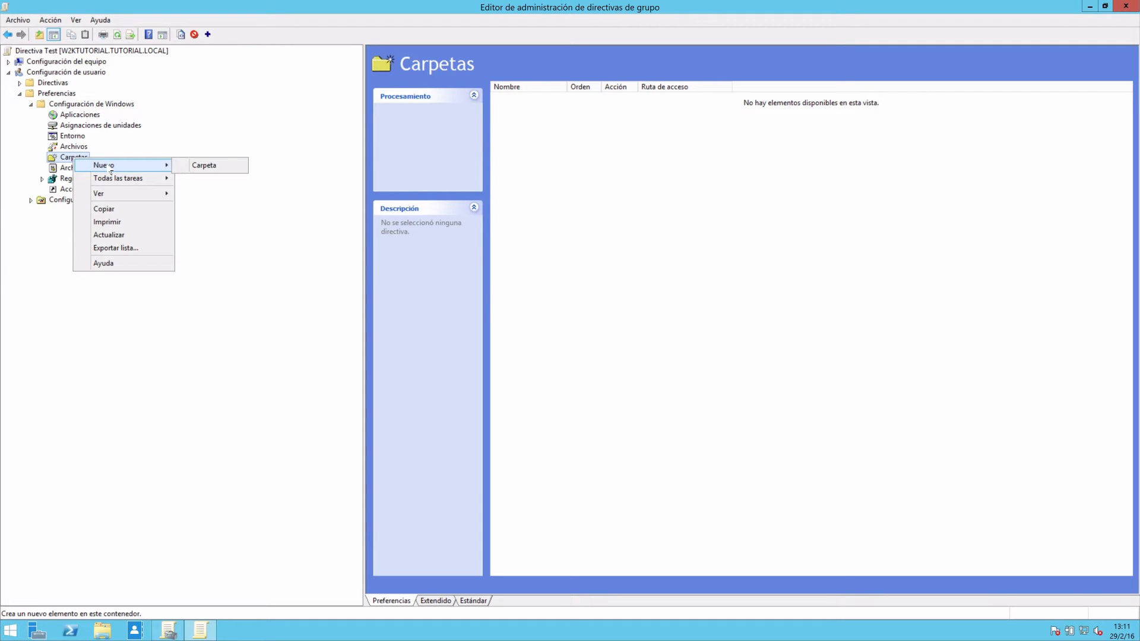
click(223, 169)
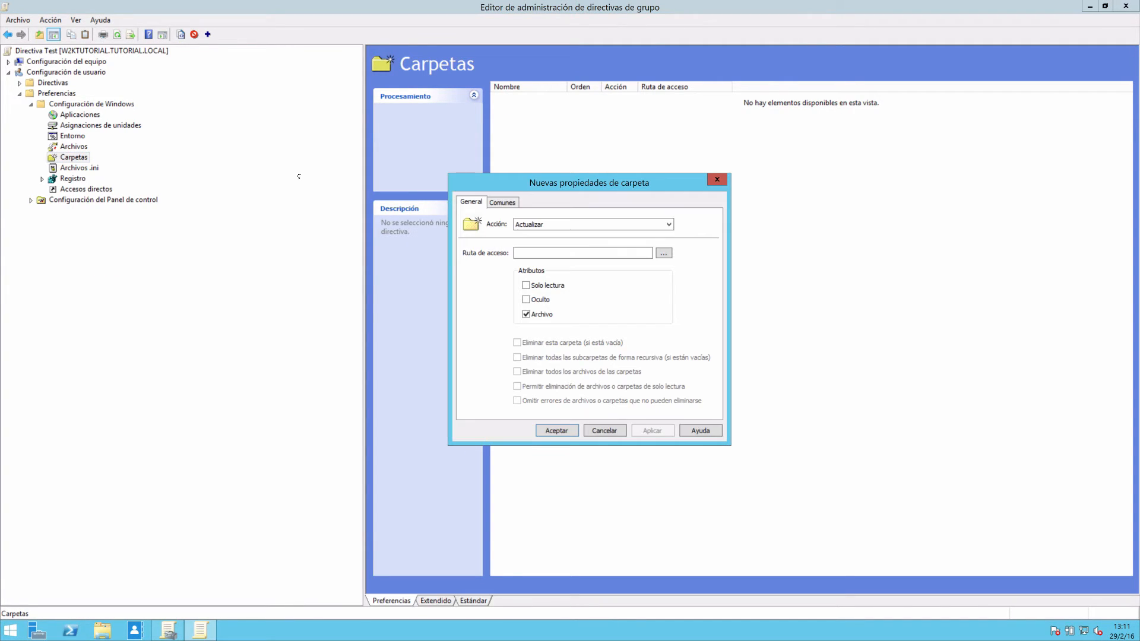
click(605, 430)
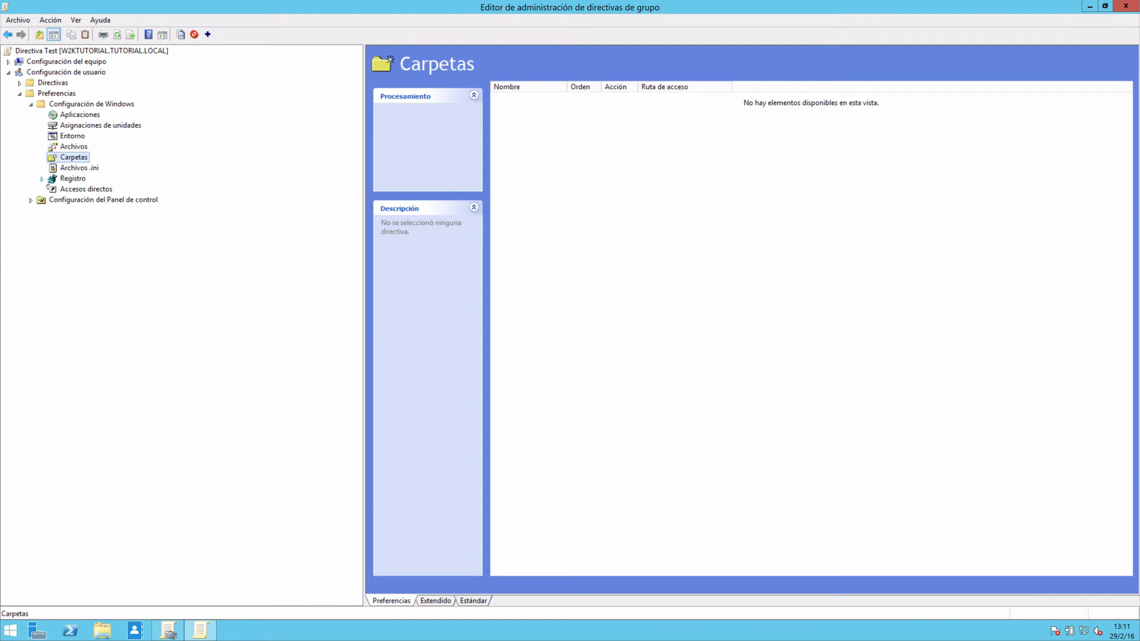
Expand Configuración del Panel de control and review the options of a new TCP/IP printer preference without saving it.
click(31, 200)
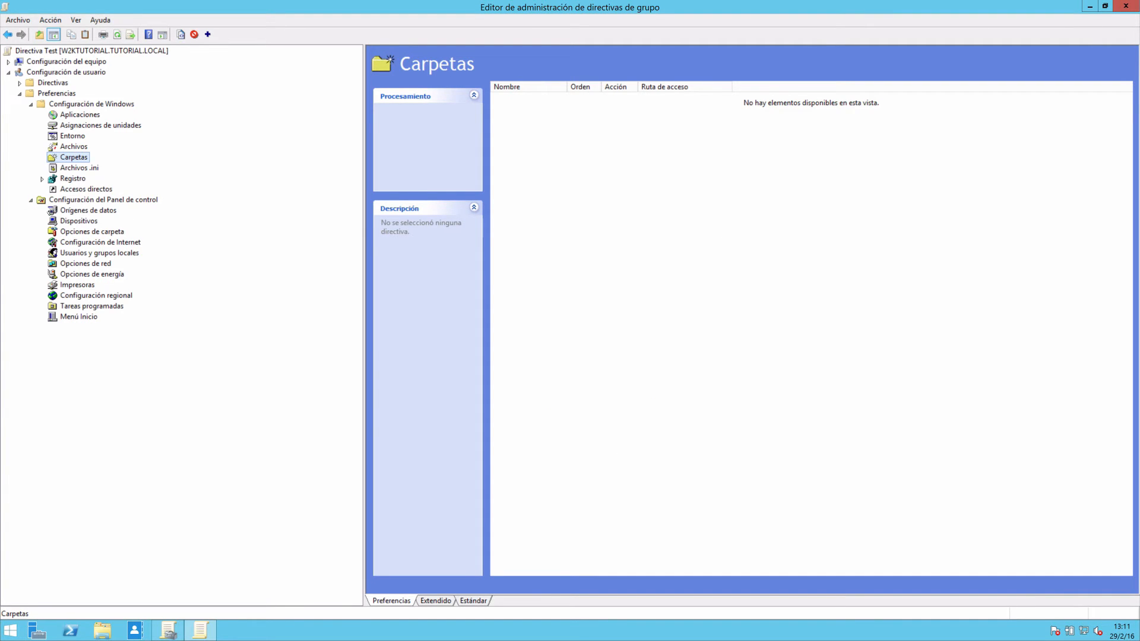
click(102, 233)
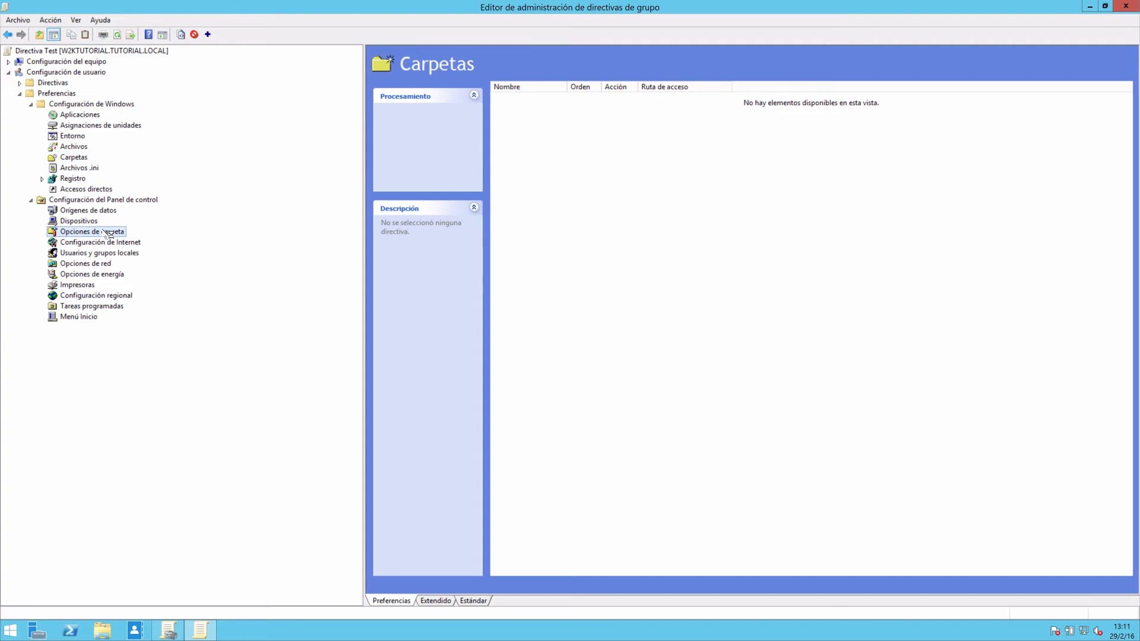
click(89, 318)
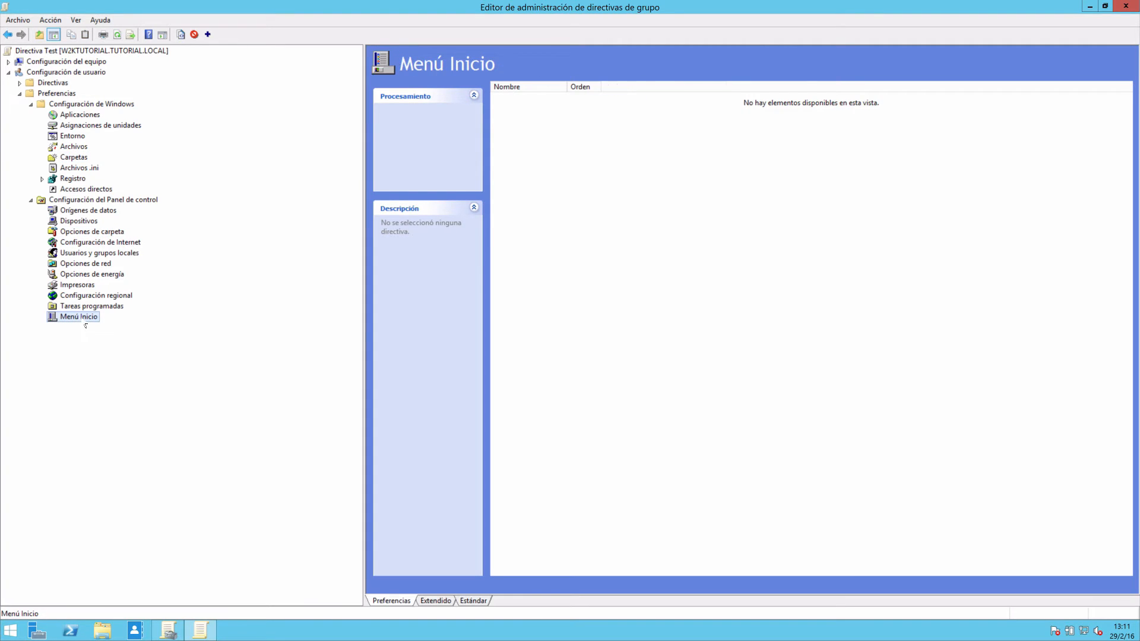
click(78, 285)
right_click(80, 286)
mouse_move(110, 295)
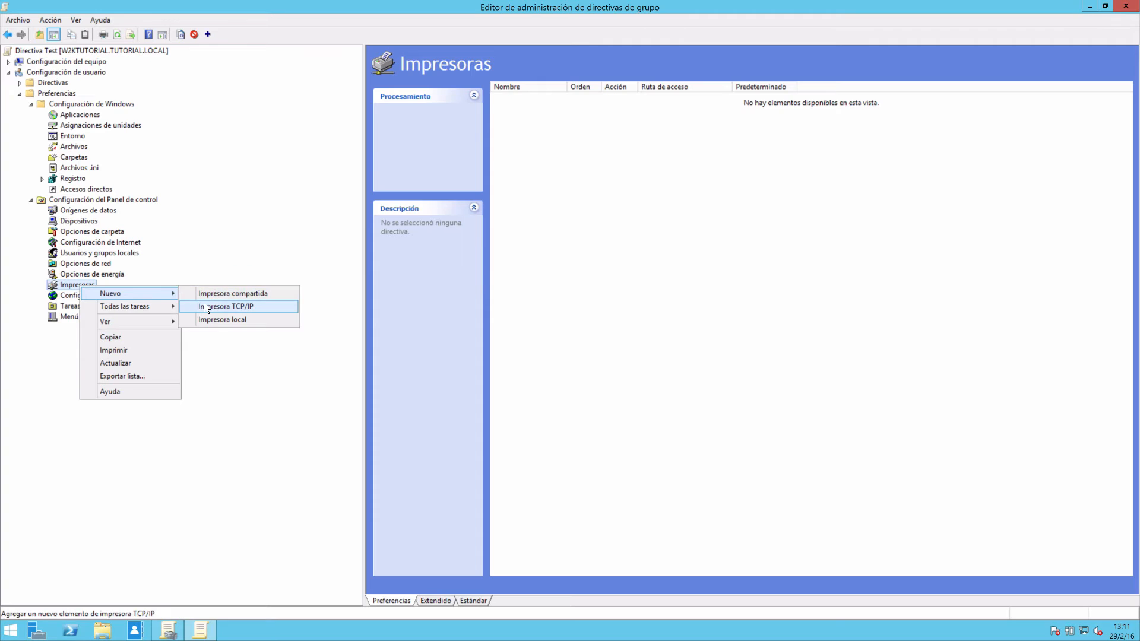
click(235, 307)
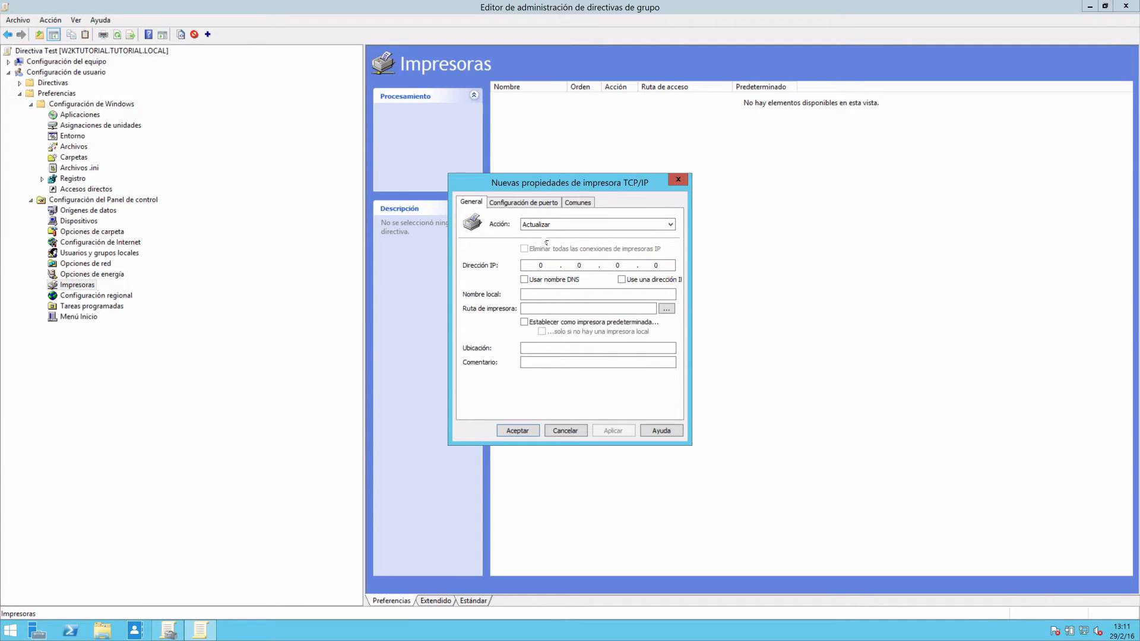
click(565, 431)
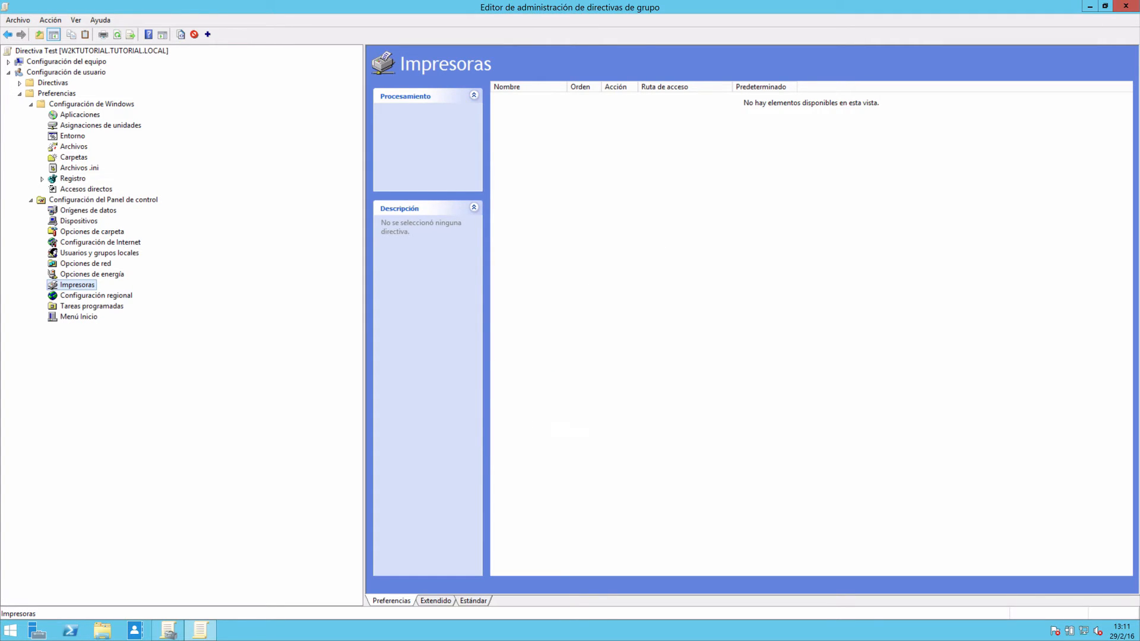
Look through the Opciones de energía, Configuración de Internet and Menú Inicio preferences.
click(95, 274)
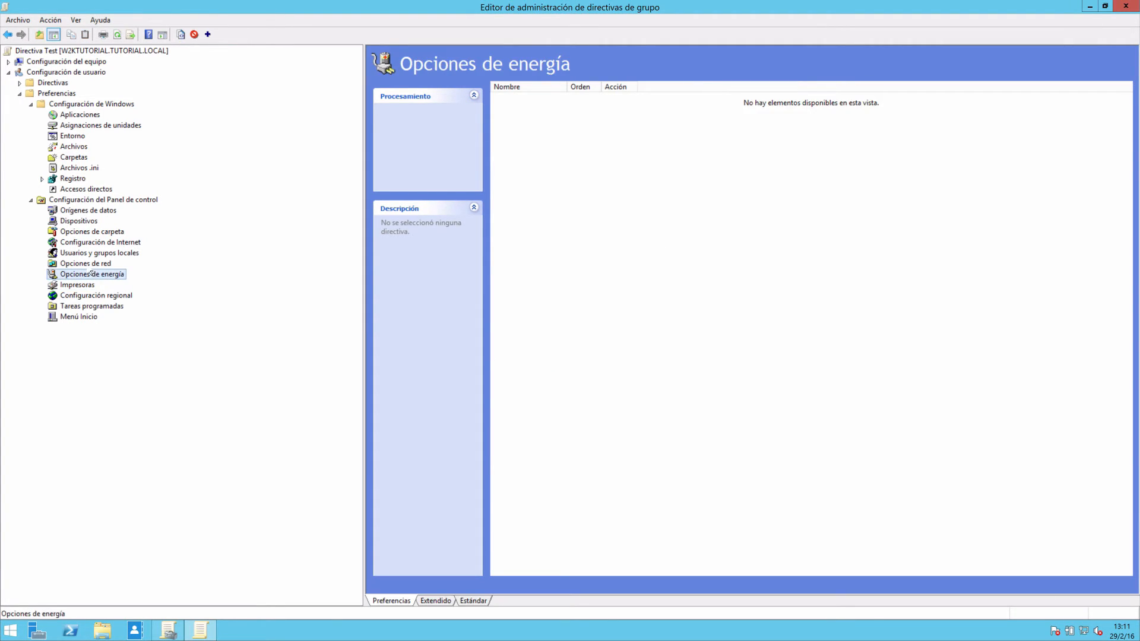
click(79, 243)
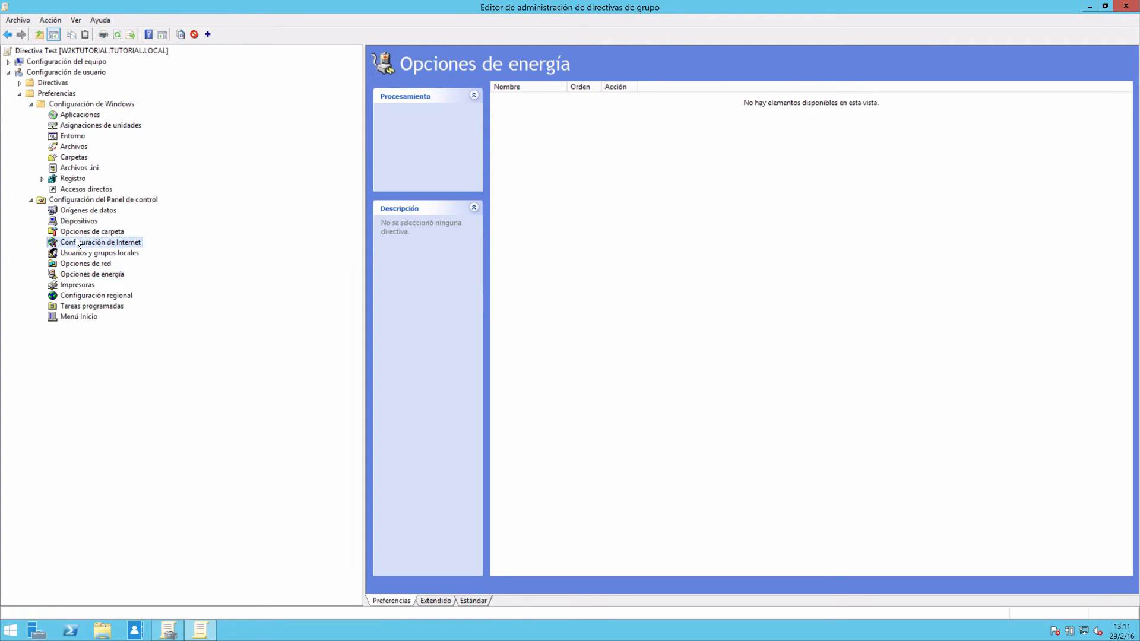
click(78, 317)
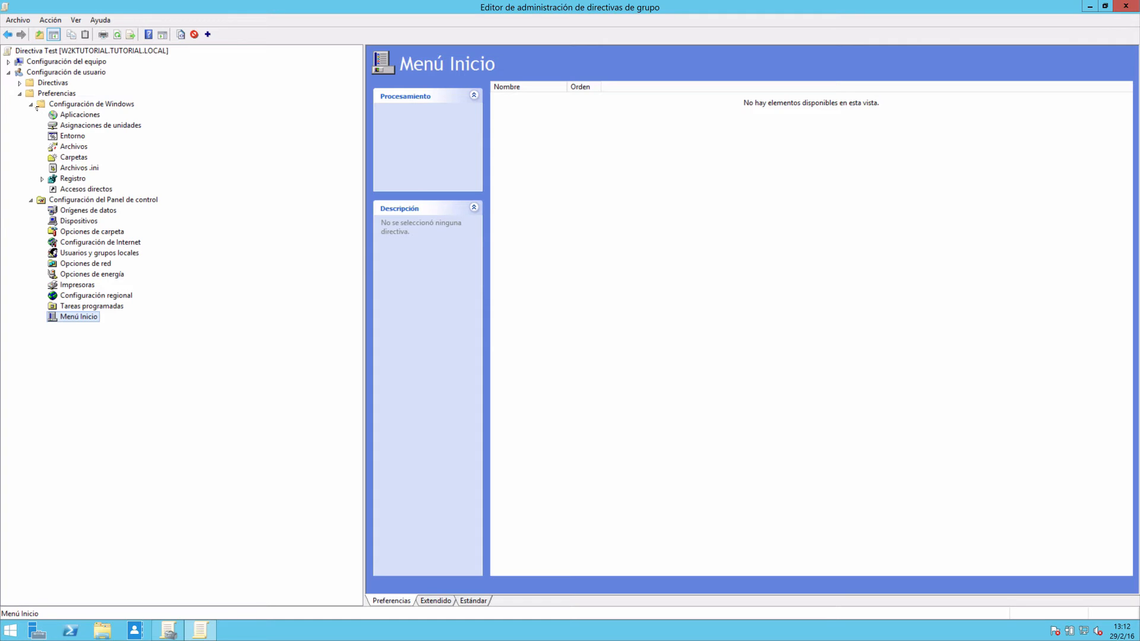
Show the folders under Redirección de carpetas in the user's Windows settings policies.
click(21, 84)
click(32, 104)
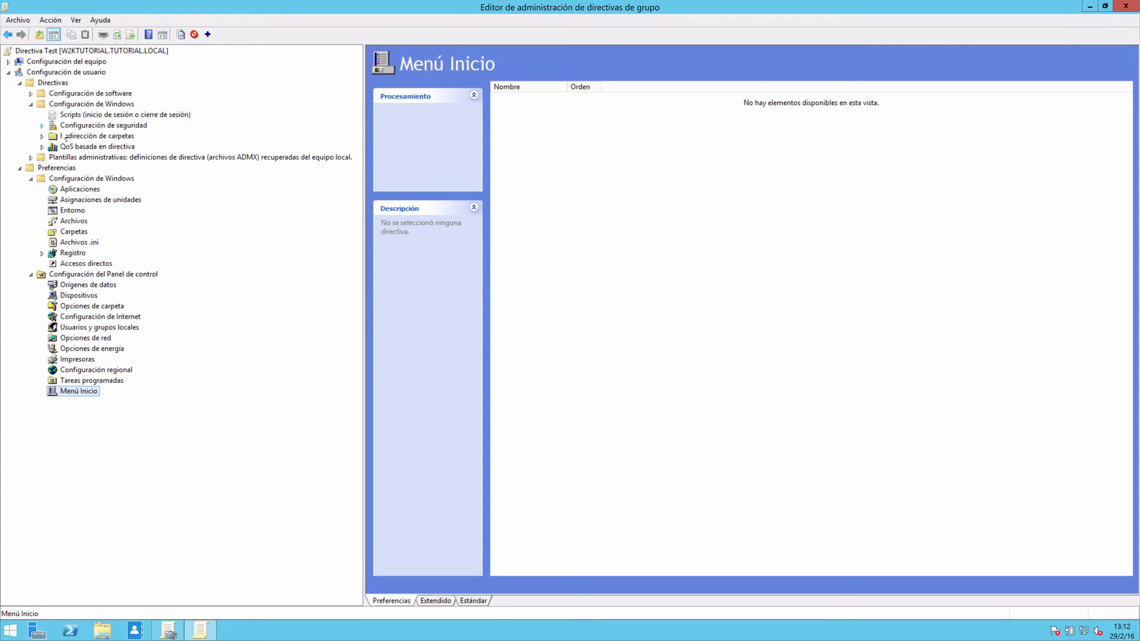
click(42, 136)
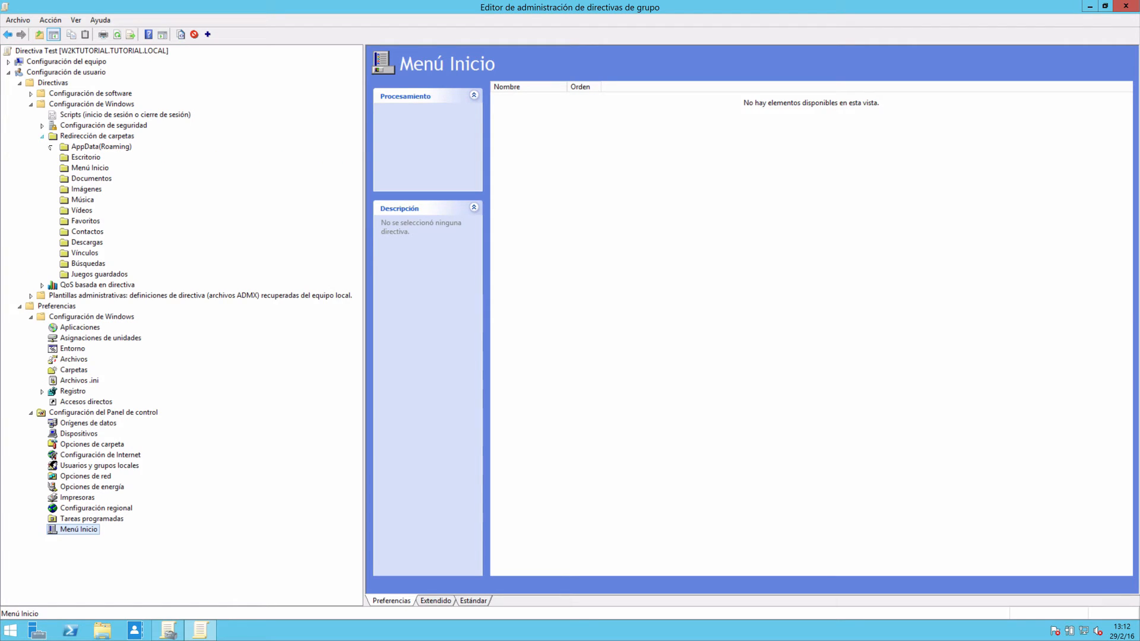
click(95, 136)
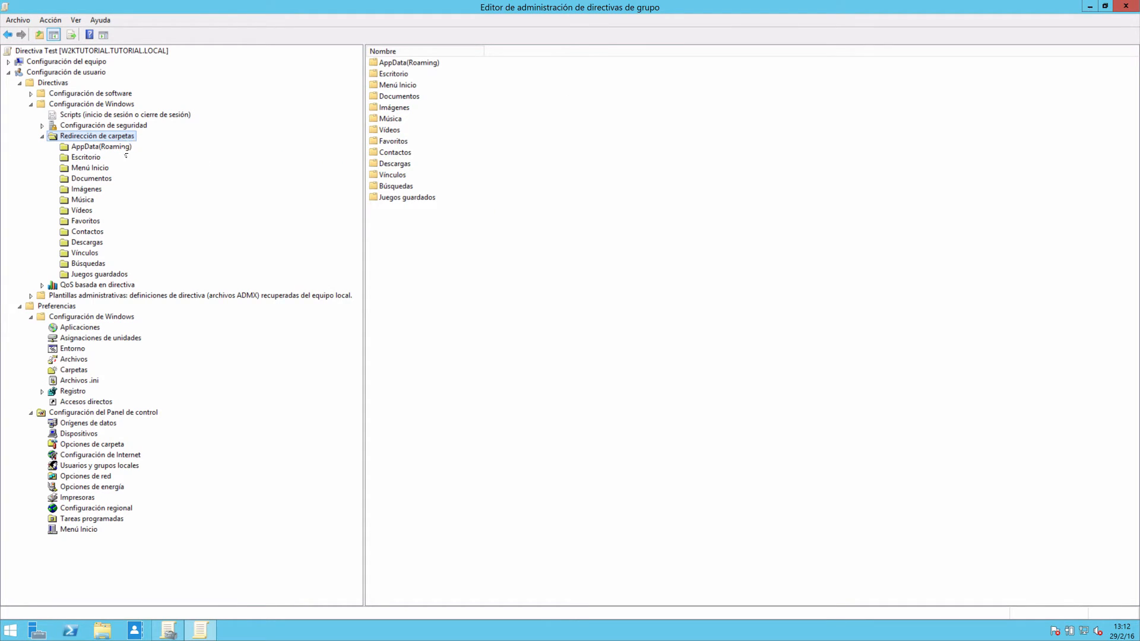
Look through the redirectable folders, from AppData(Roaming) and Escritorio to Búsquedas and Juegos guardados.
click(118, 148)
click(95, 159)
click(94, 169)
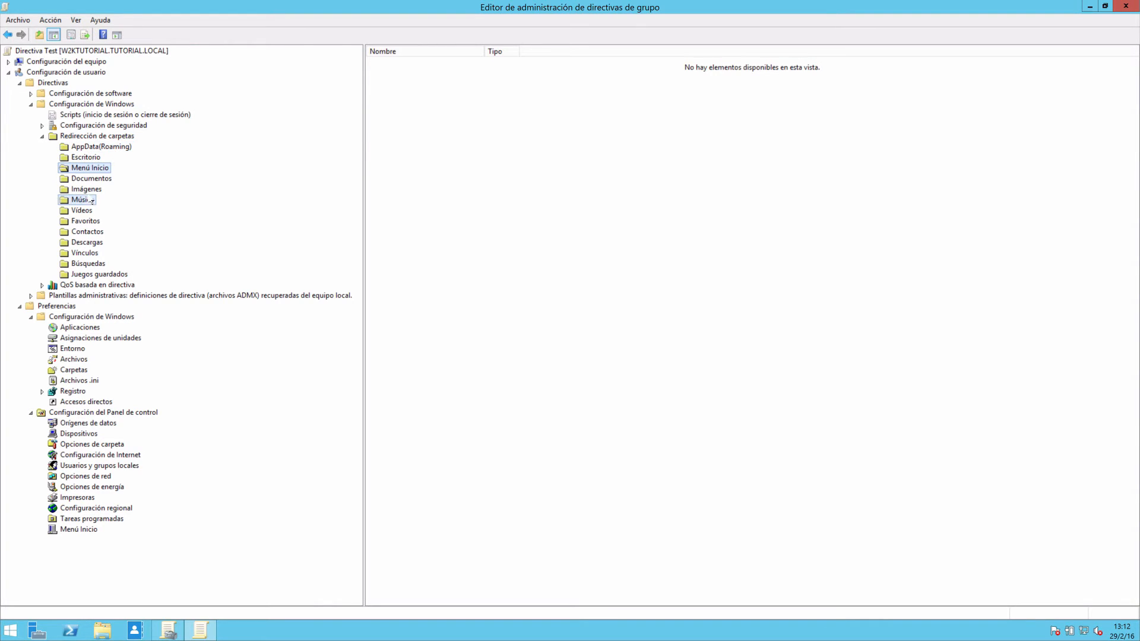
click(90, 200)
click(87, 232)
click(87, 242)
click(88, 263)
click(90, 274)
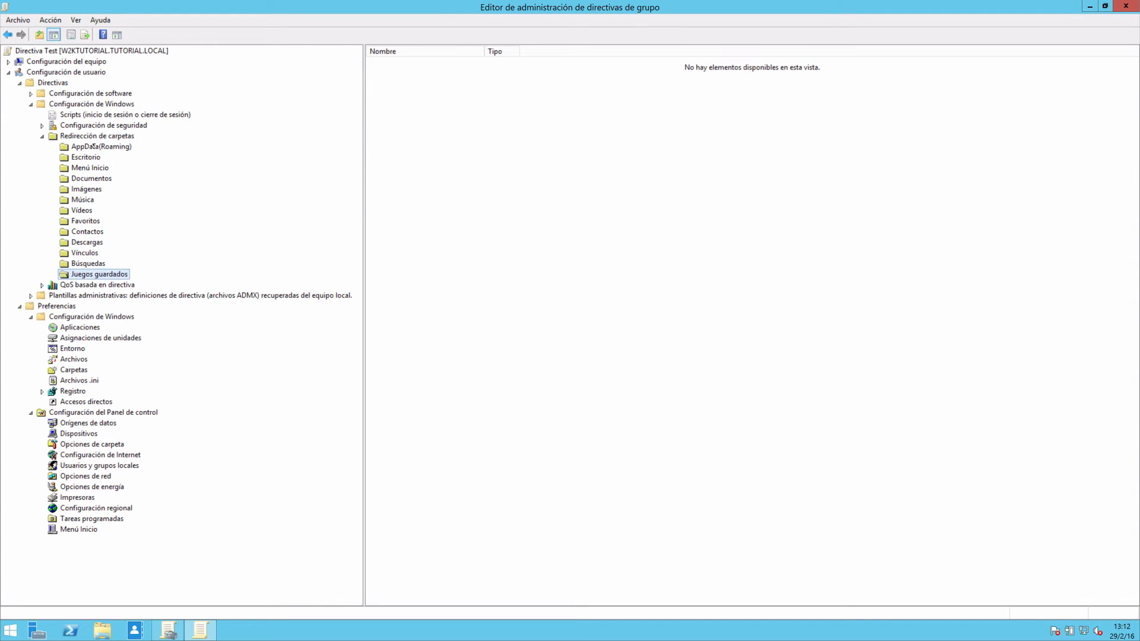
Open the folder redirection properties of Escritorio.
click(93, 136)
right_click(89, 140)
right_click(77, 150)
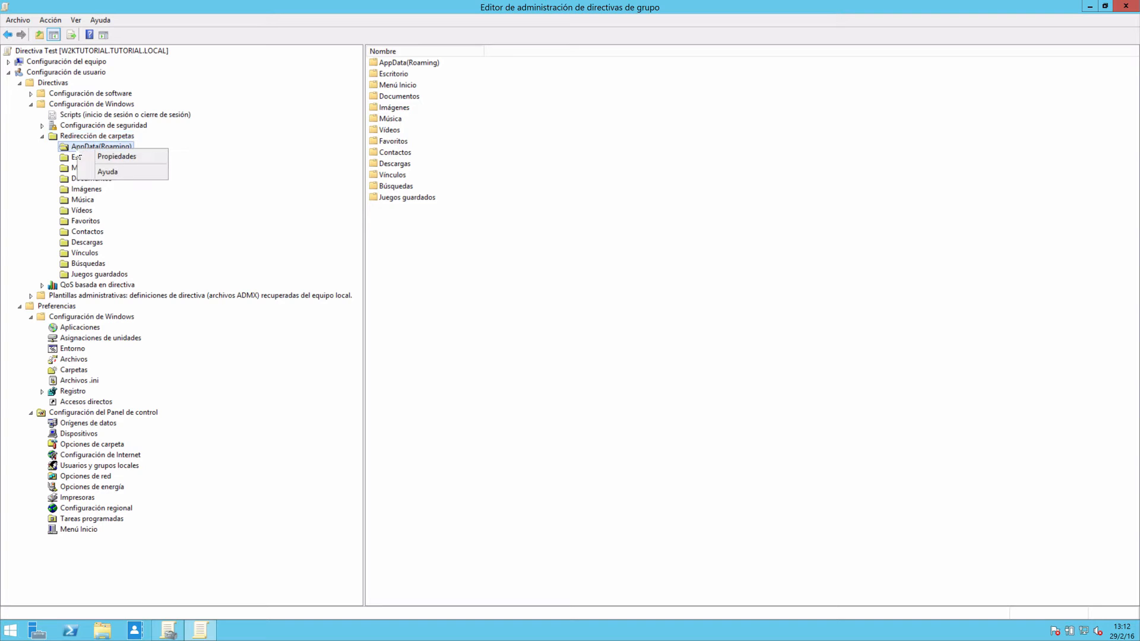
right_click(78, 157)
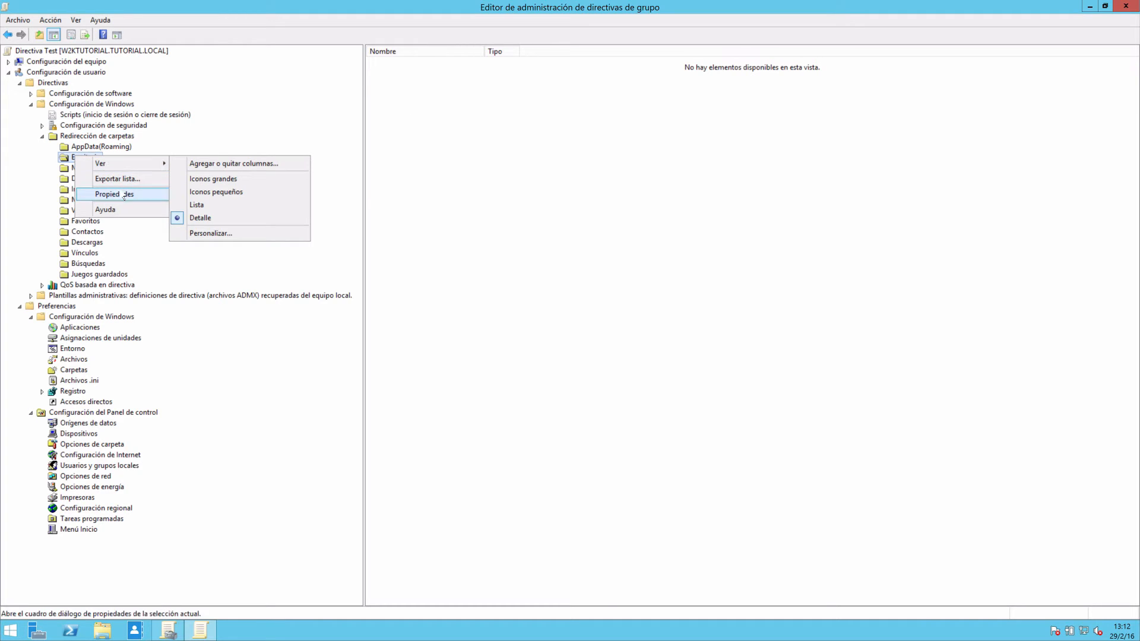
click(114, 194)
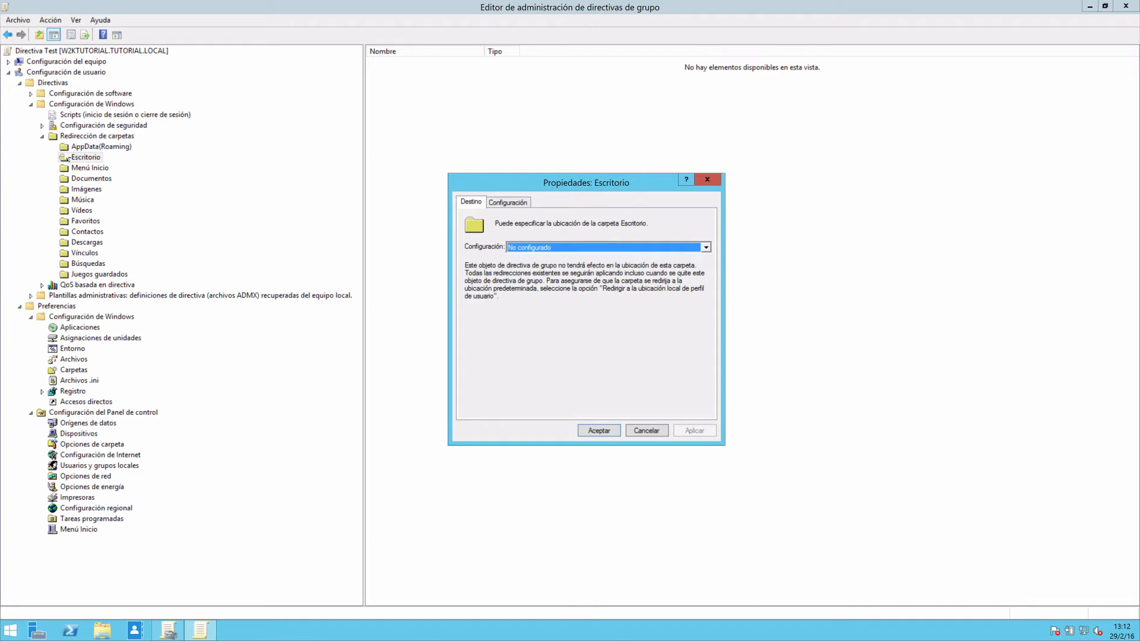
Set Escritorio redirection to Básico, creating a folder for each user under the root path C:\borrar.
click(538, 247)
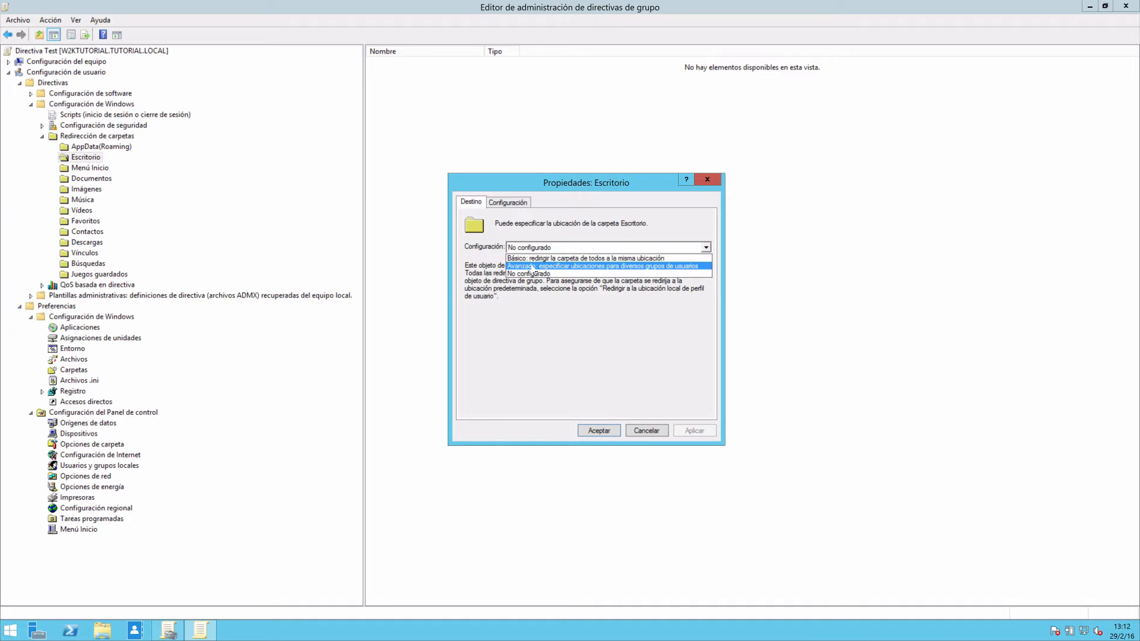
click(535, 259)
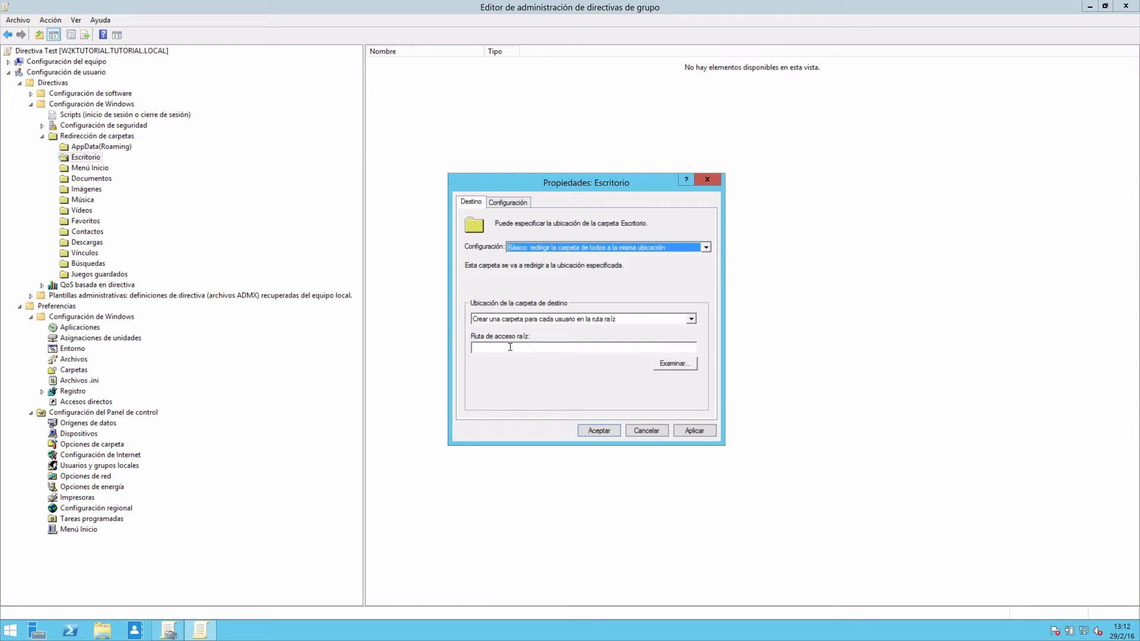
click(533, 347)
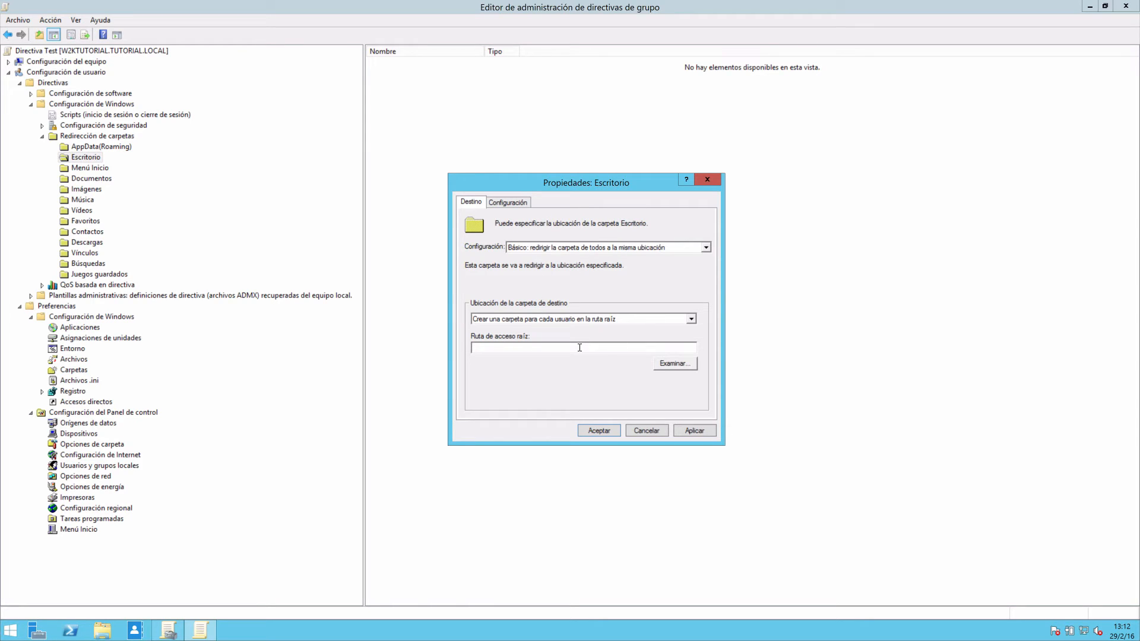
text(C:)
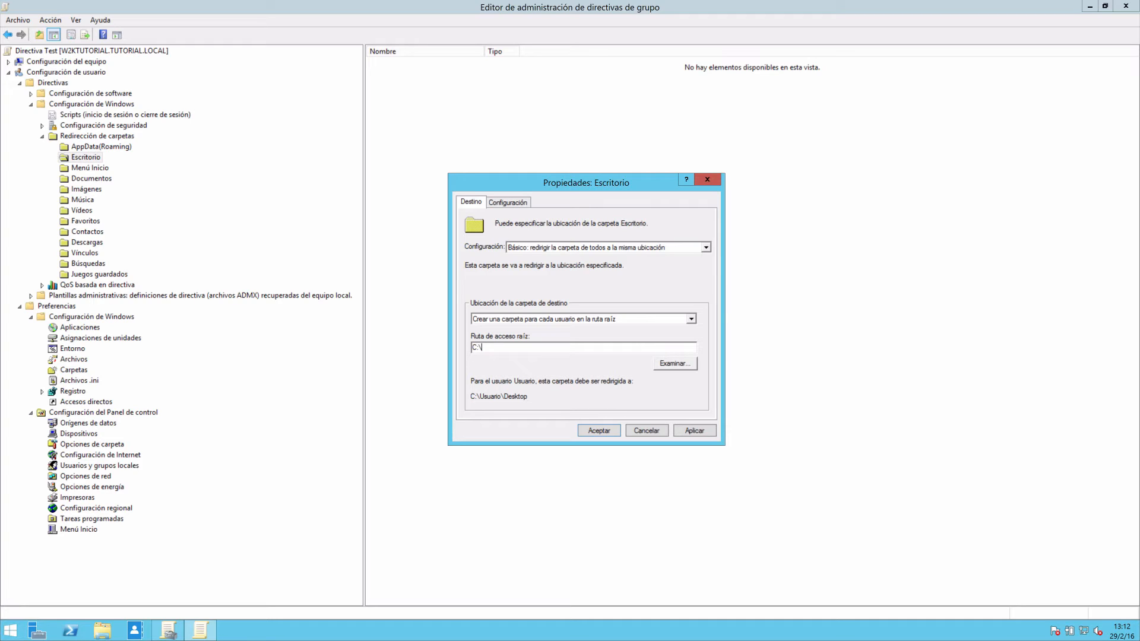
text(\borrar\)
Try the target locations Redirigir a la ubicación siguiente and Redirigir a la ubicación local de perfil de usuario, and restore the per-user folder option.
click(567, 321)
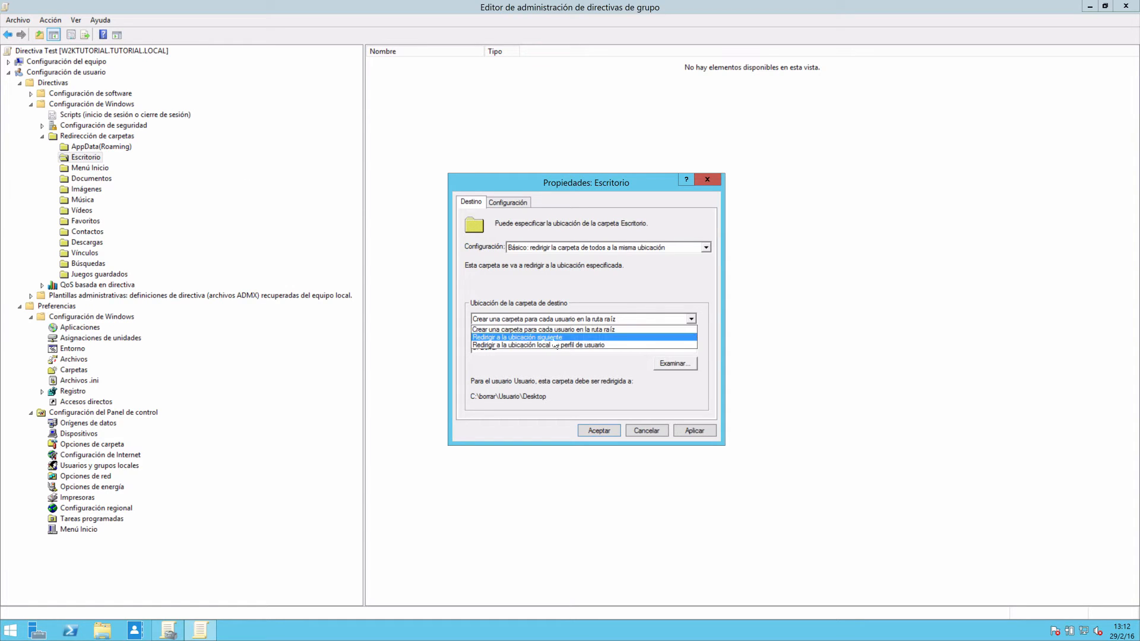
click(555, 338)
click(517, 346)
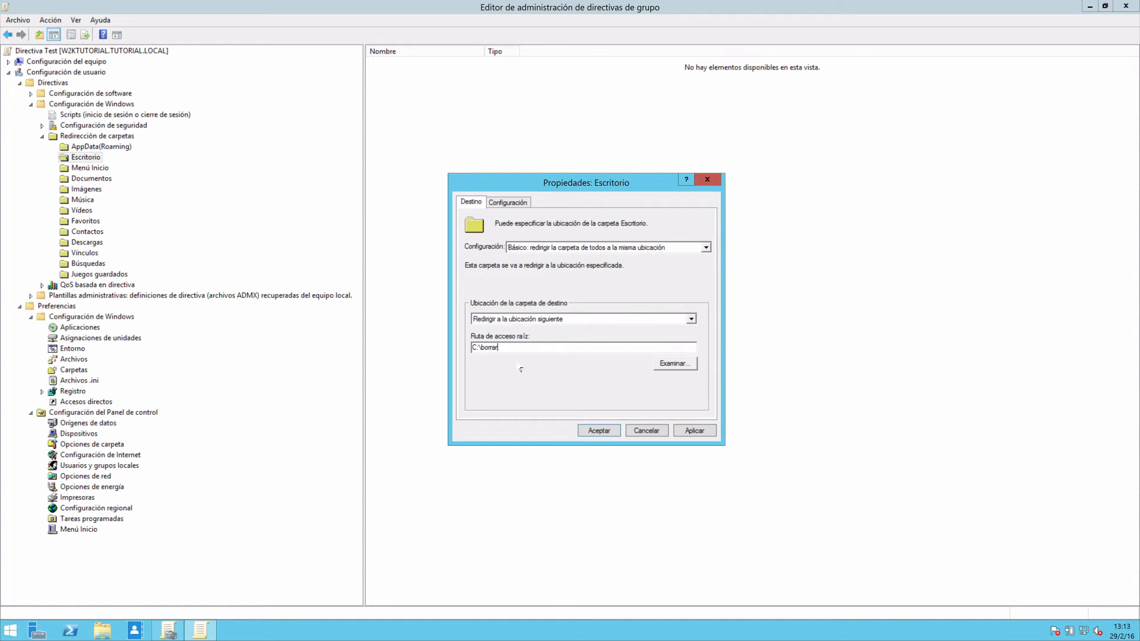
click(539, 321)
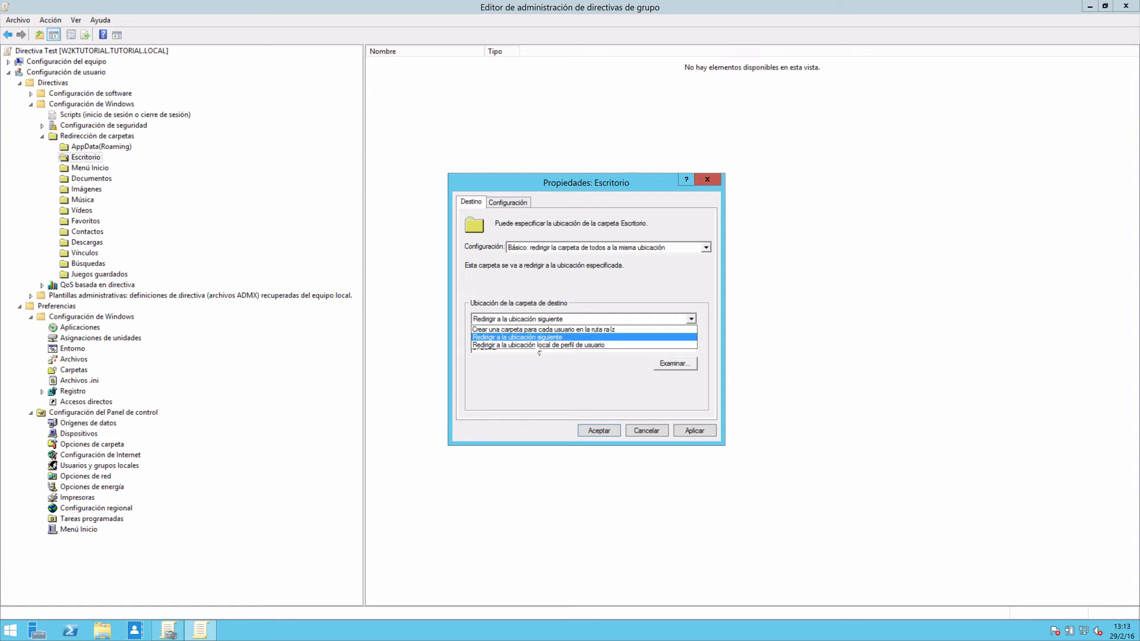
click(538, 345)
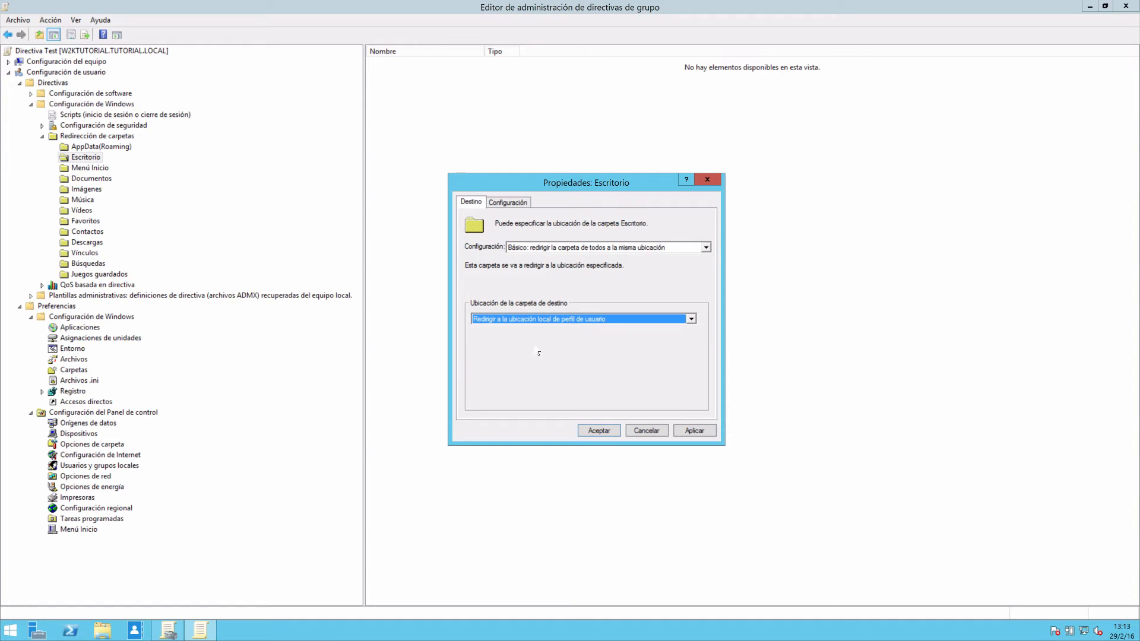
click(526, 319)
click(504, 330)
Switch Escritorio redirection to Avanzado, check the target options for a new security group, and discard the changes.
click(579, 243)
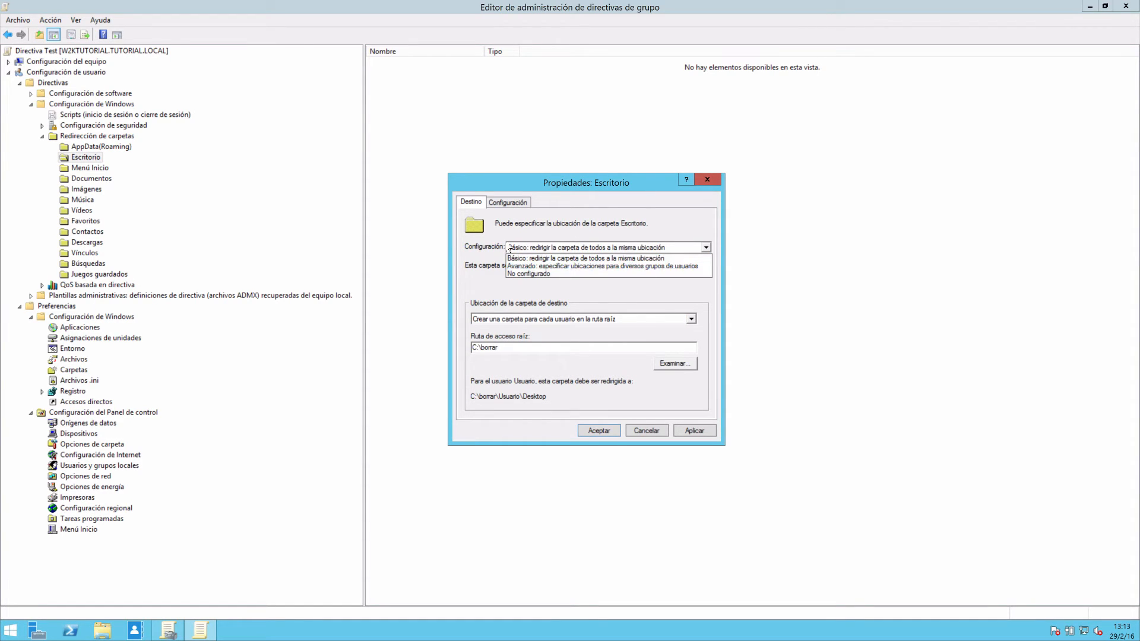
click(528, 265)
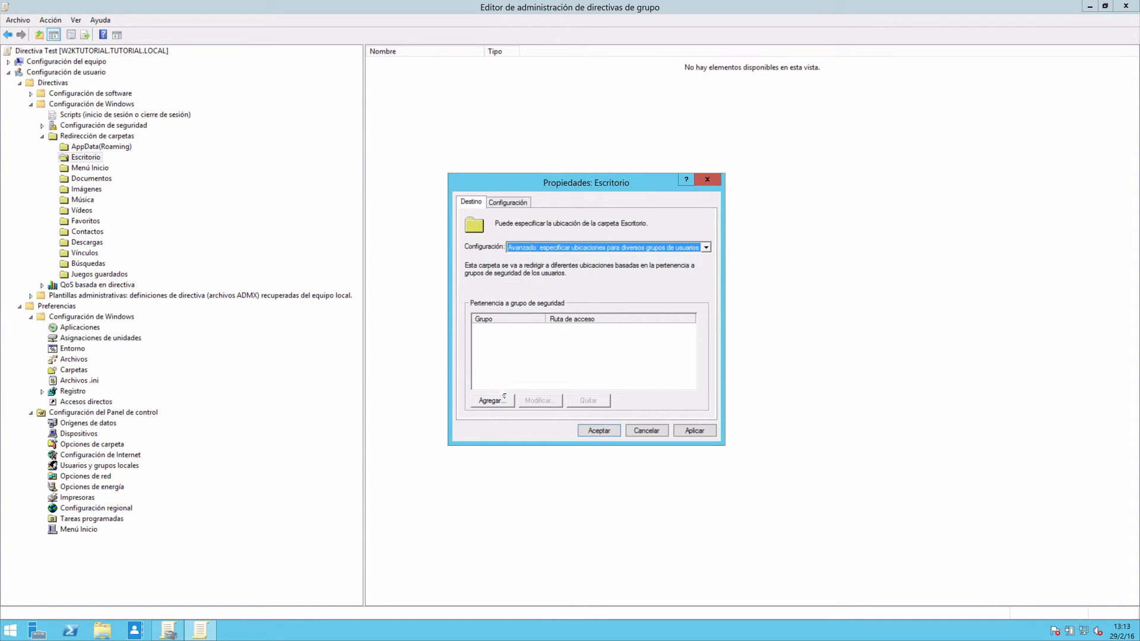
click(486, 406)
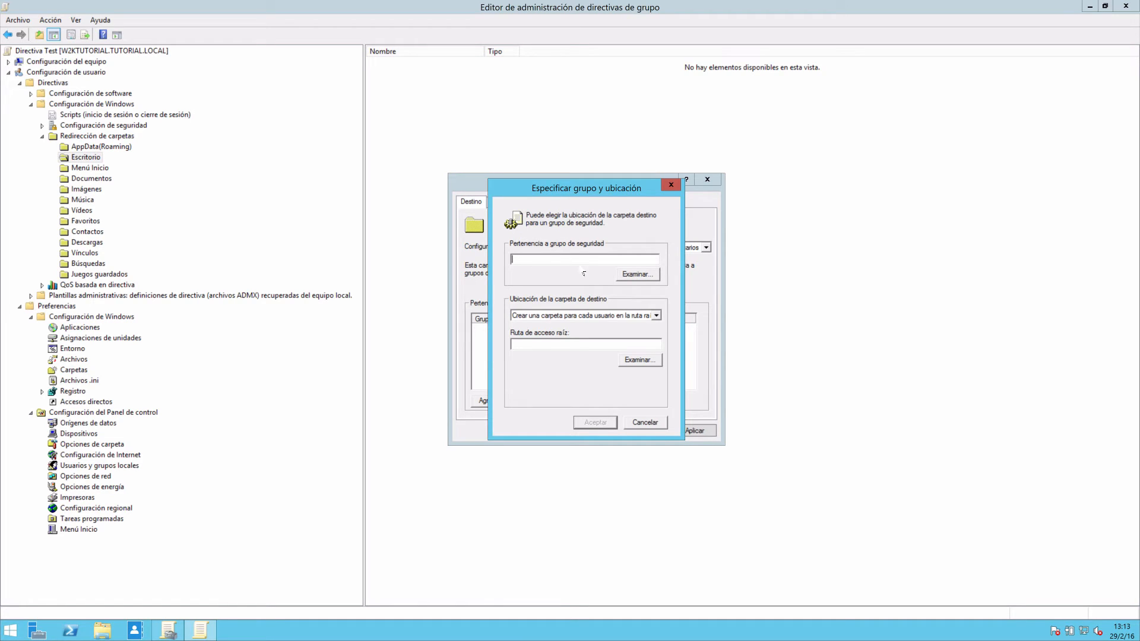
click(591, 315)
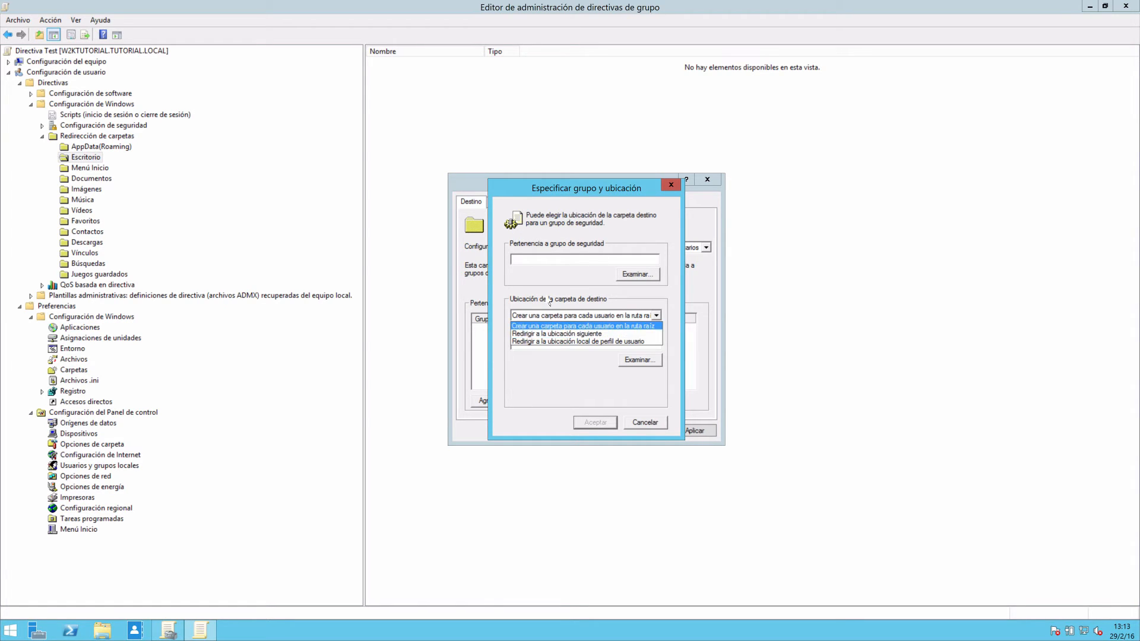
click(591, 324)
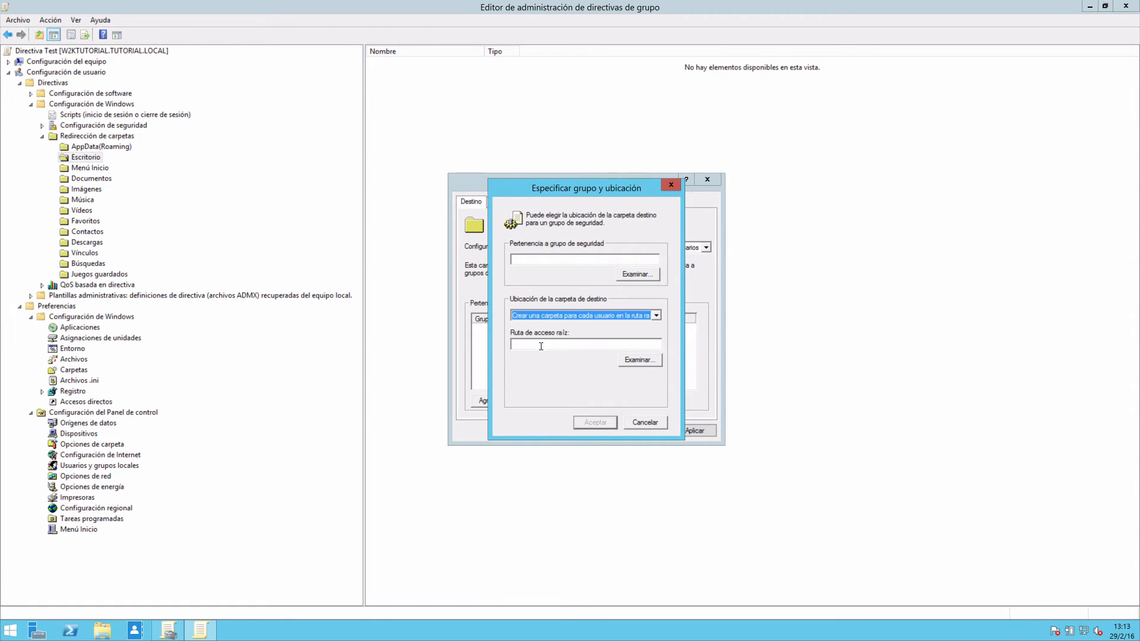
click(642, 425)
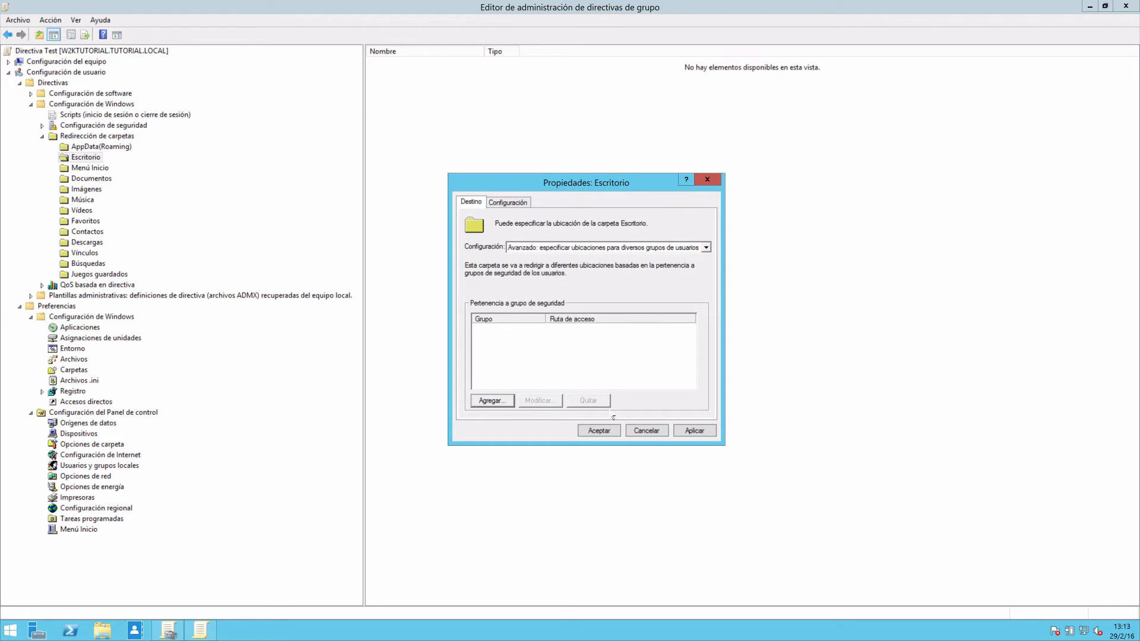
click(643, 433)
Open the folder redirection properties of Documentos and select Básico: redirigir la carpeta de todos a la misma ubicación.
right_click(92, 178)
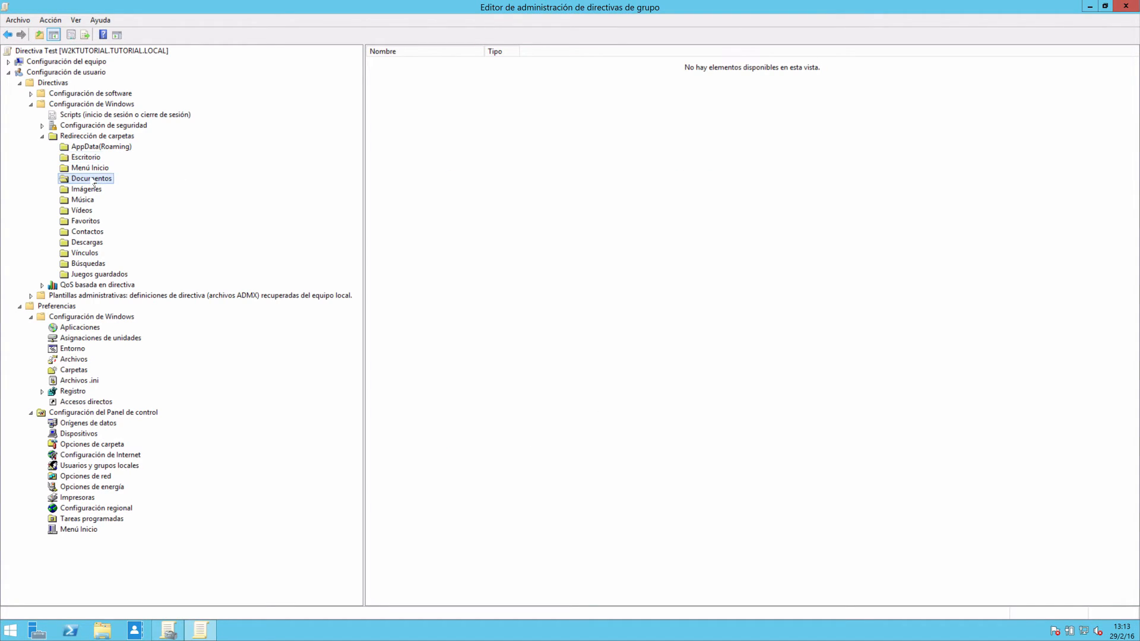
click(130, 220)
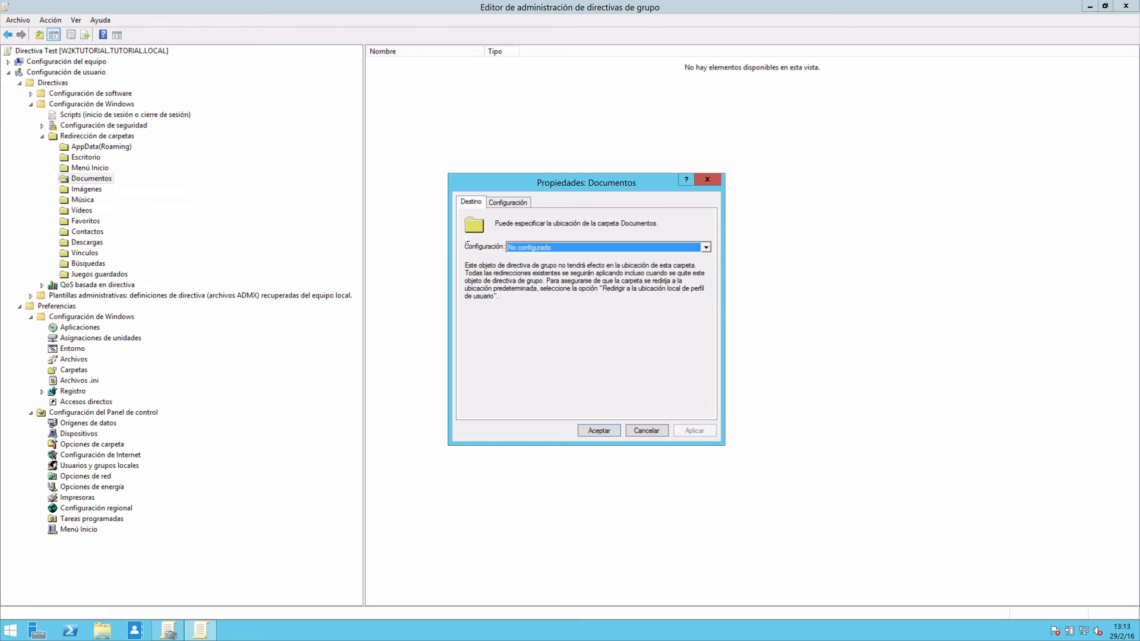
click(520, 247)
click(526, 259)
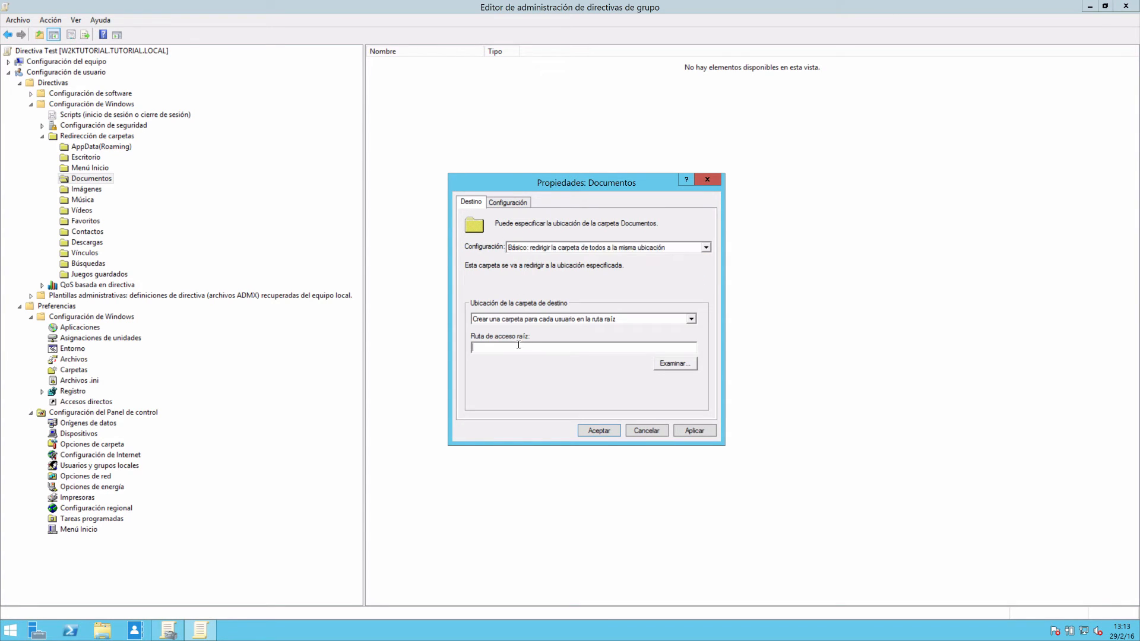
Try the exclusive rights and content-moving options for Documentos redirection and close its properties without saving.
click(507, 203)
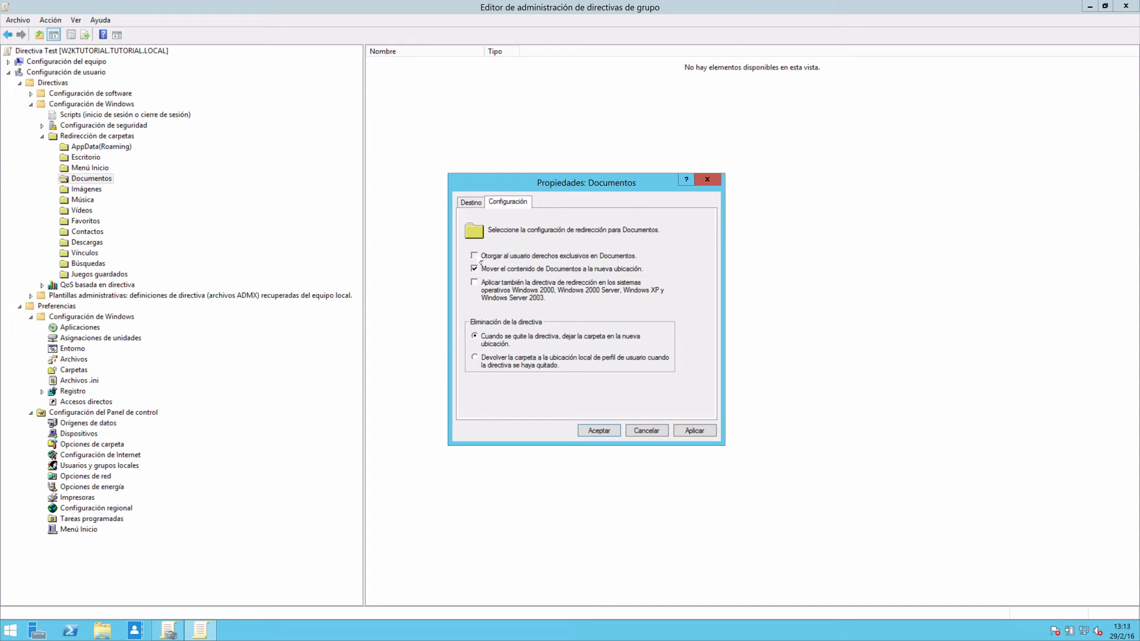
click(474, 256)
click(475, 271)
click(470, 204)
click(495, 203)
click(645, 434)
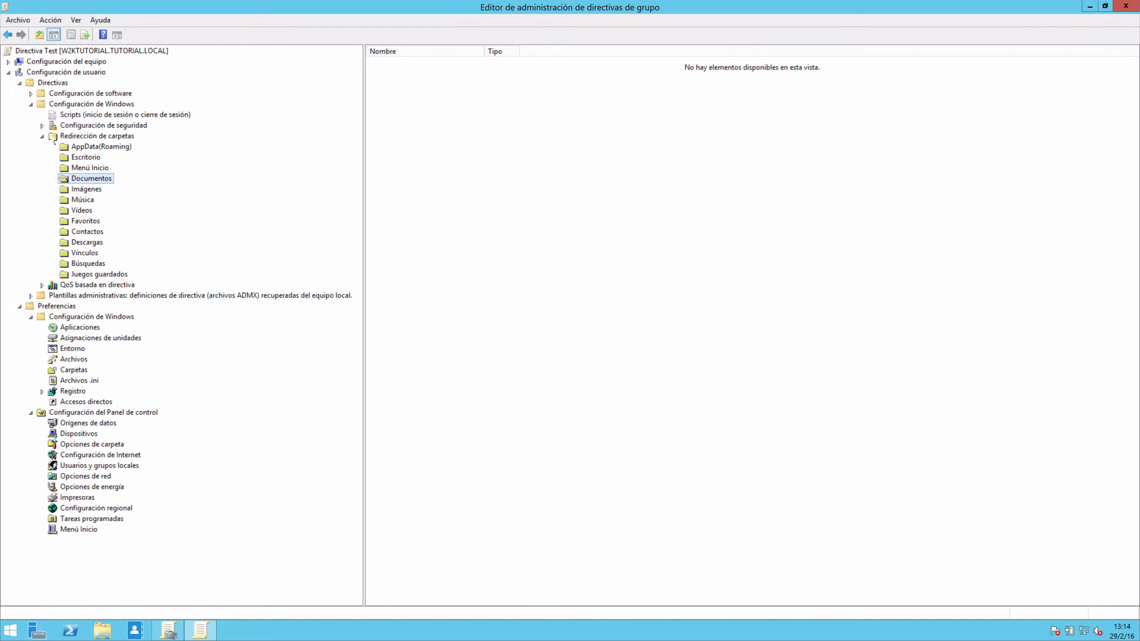
Look through the user's security settings and the Iniciar sesión script properties, including the form for adding a script, without saving.
click(42, 137)
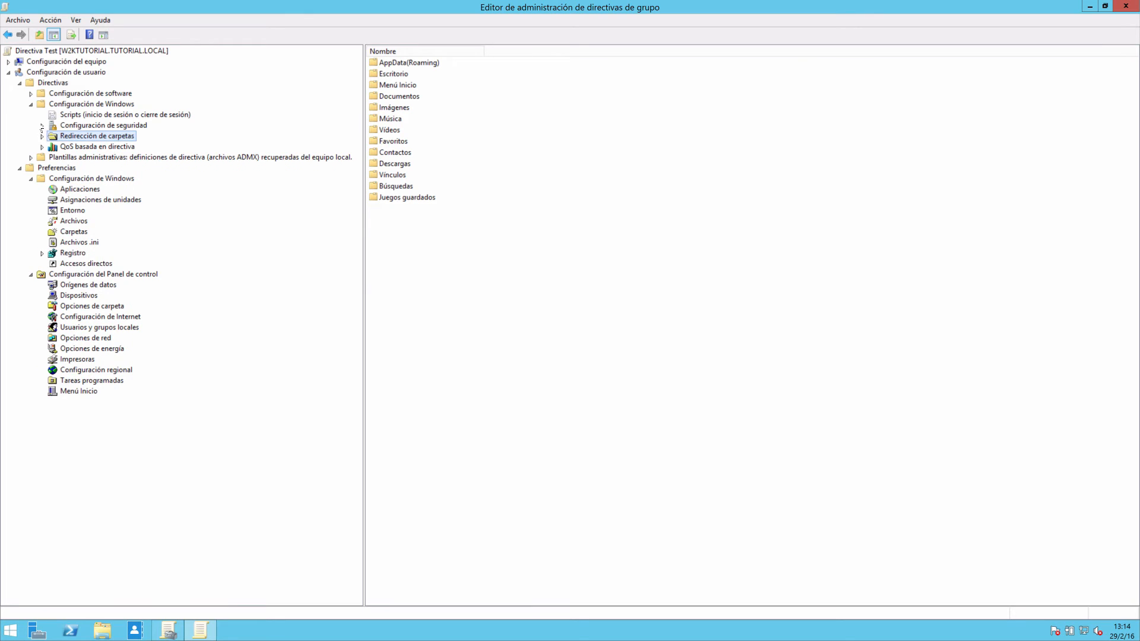
click(42, 126)
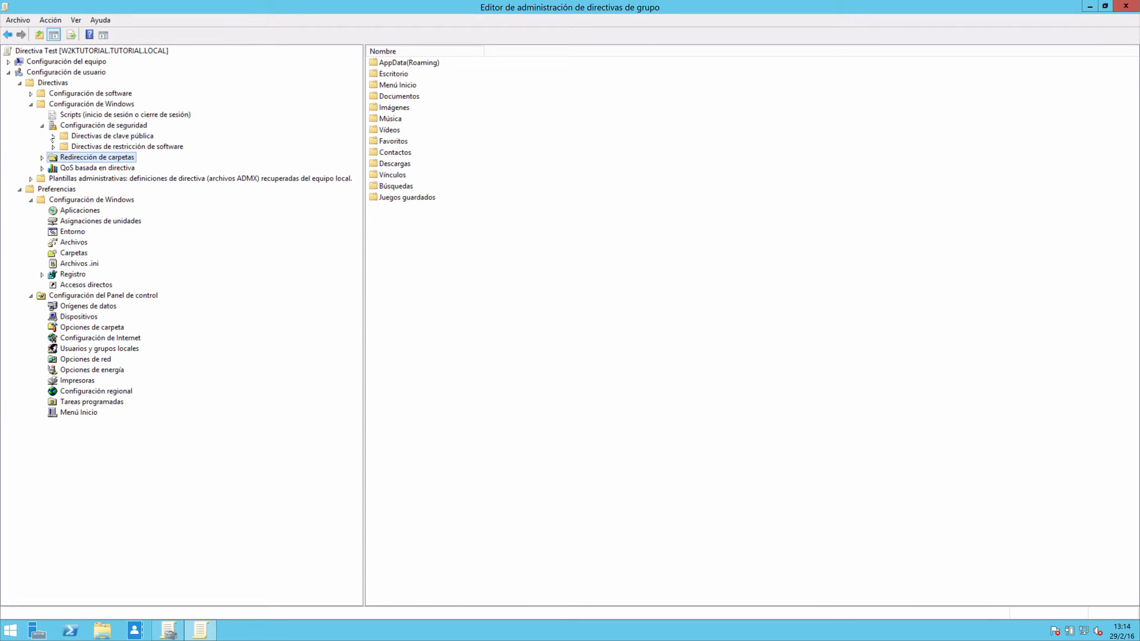
click(79, 116)
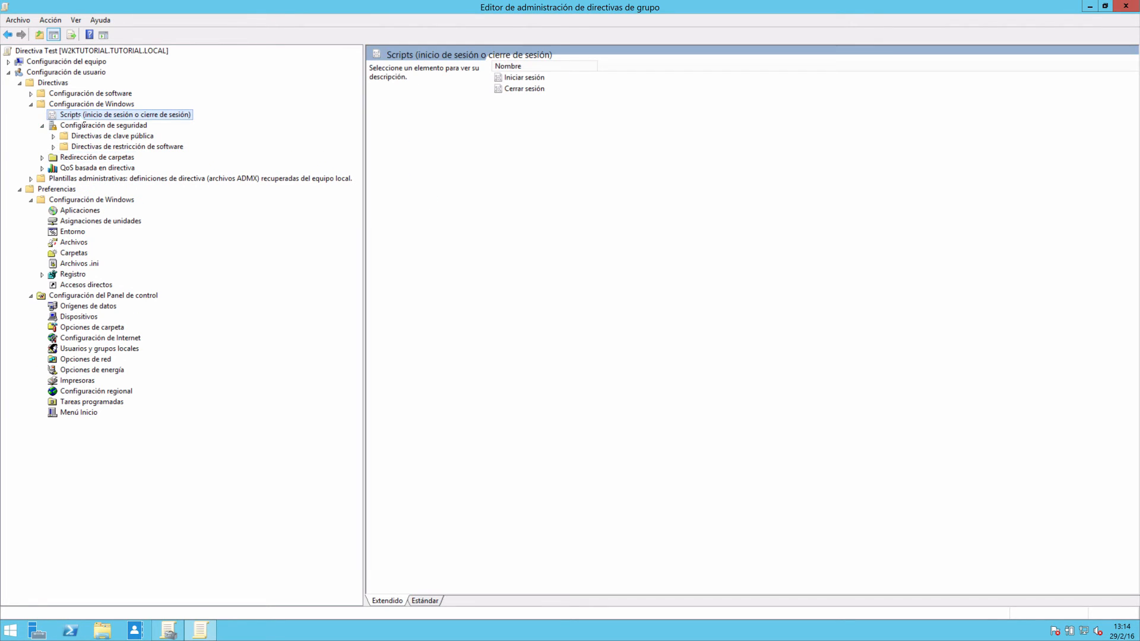
double_click(523, 77)
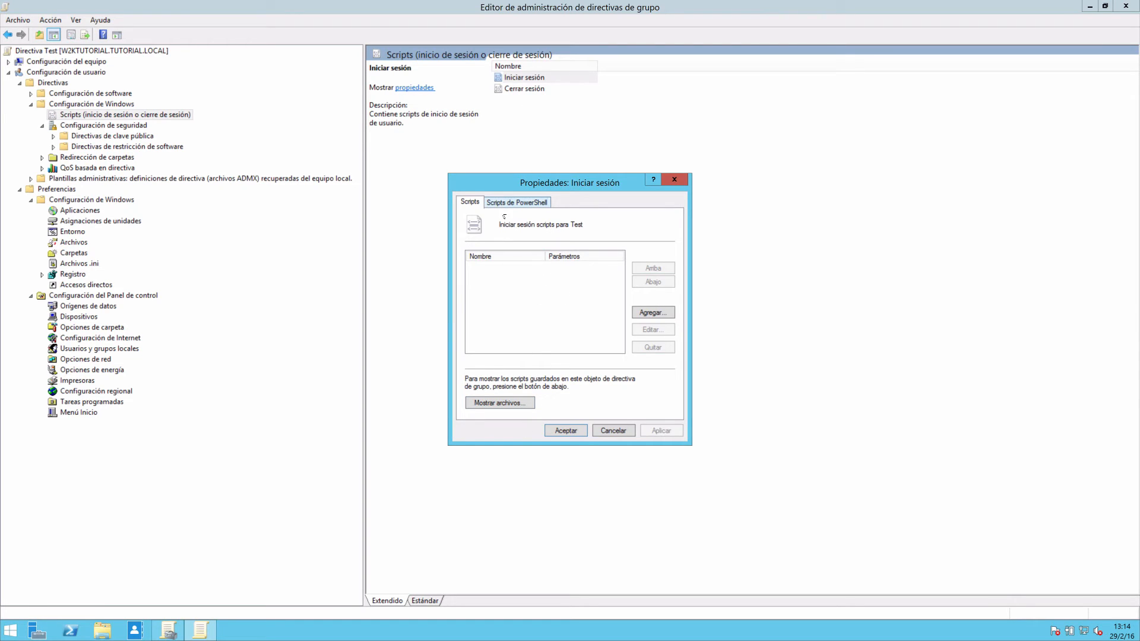
click(649, 312)
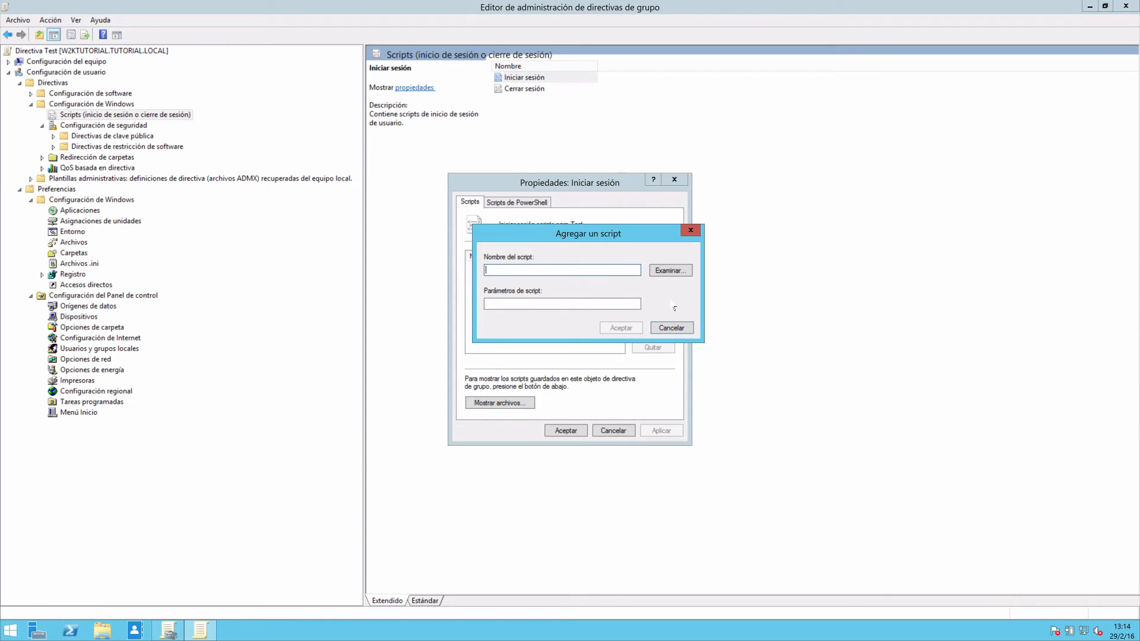
click(672, 328)
click(624, 432)
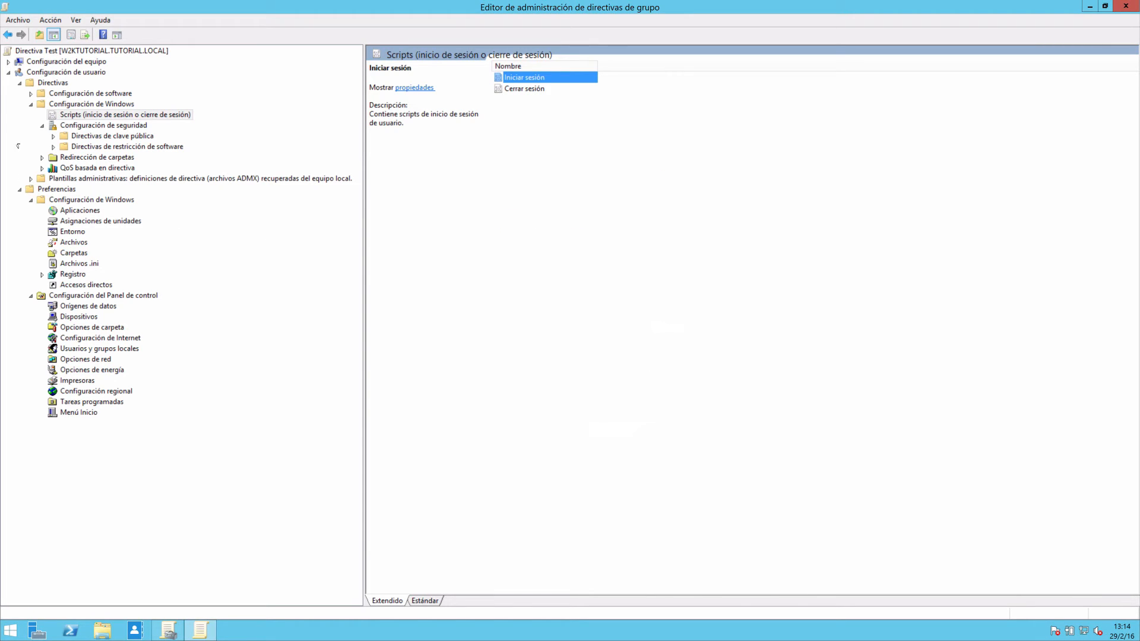
Show the computer configuration's policies and preferences, including its Configuración de Windows and Configuración del Panel de control items.
click(9, 63)
click(20, 72)
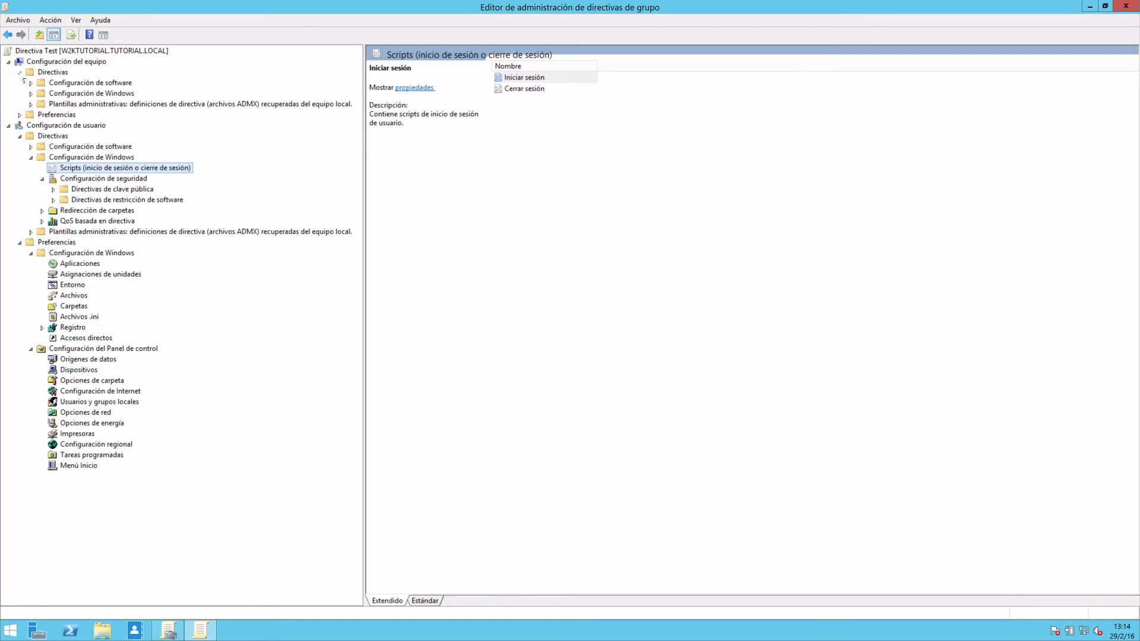
click(20, 115)
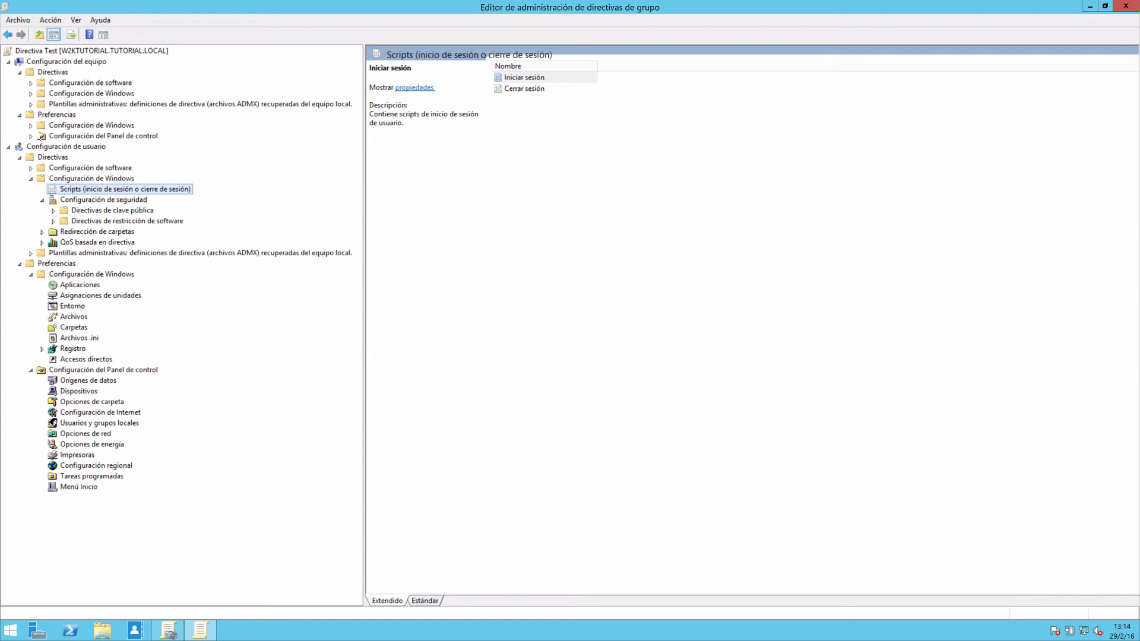
click(31, 126)
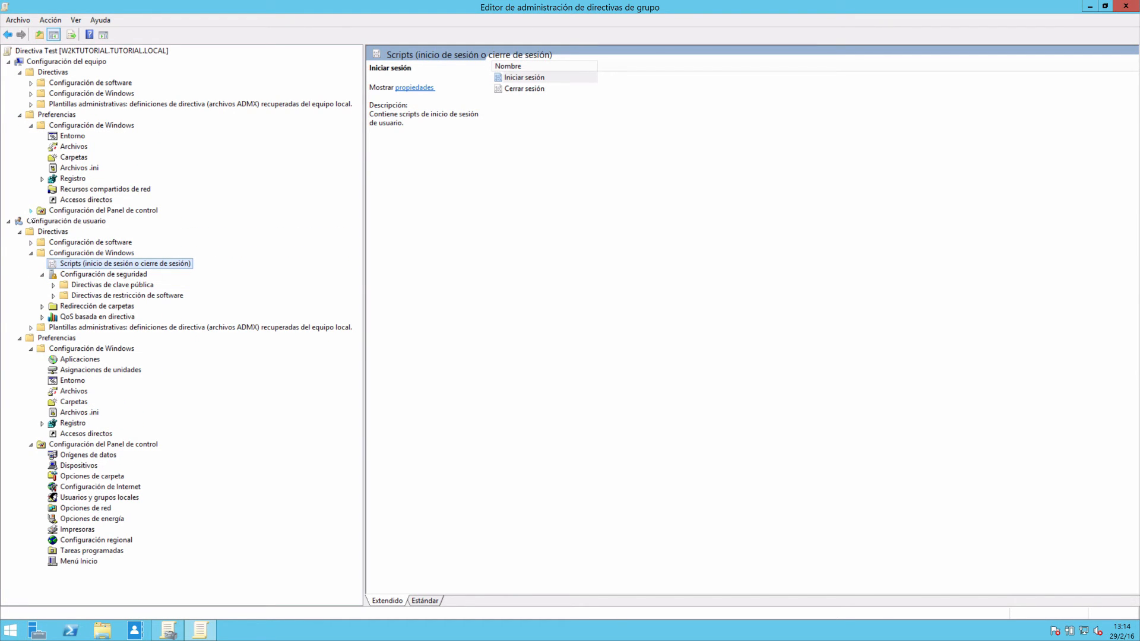
click(31, 210)
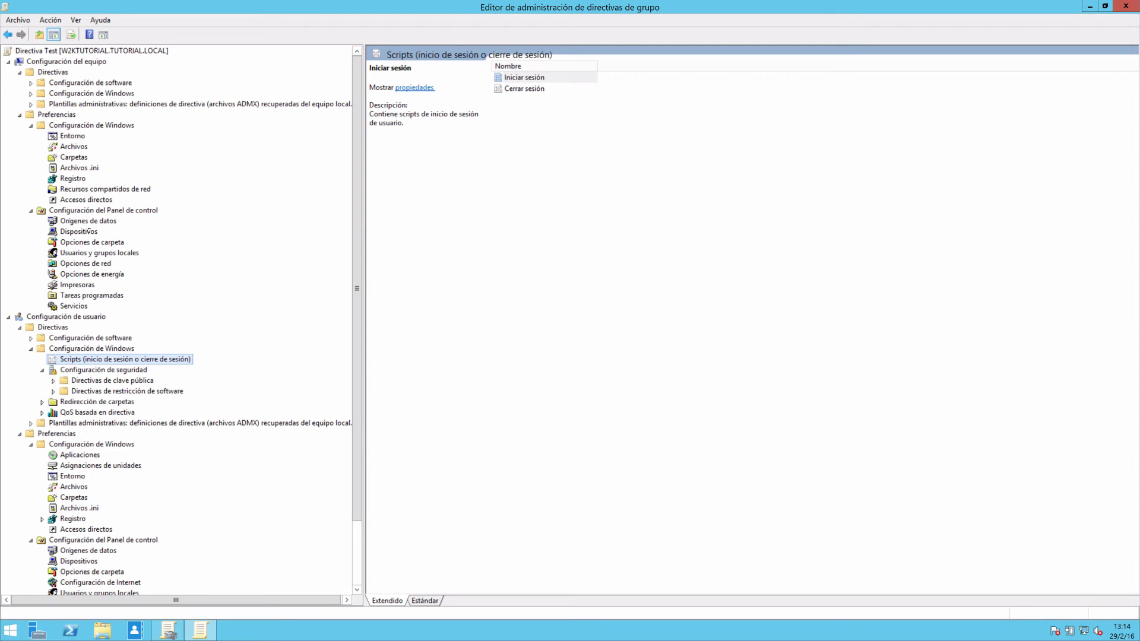
Start adding a new package under the computer's Instalación de software, view the file selection dialog and cancel it.
click(32, 83)
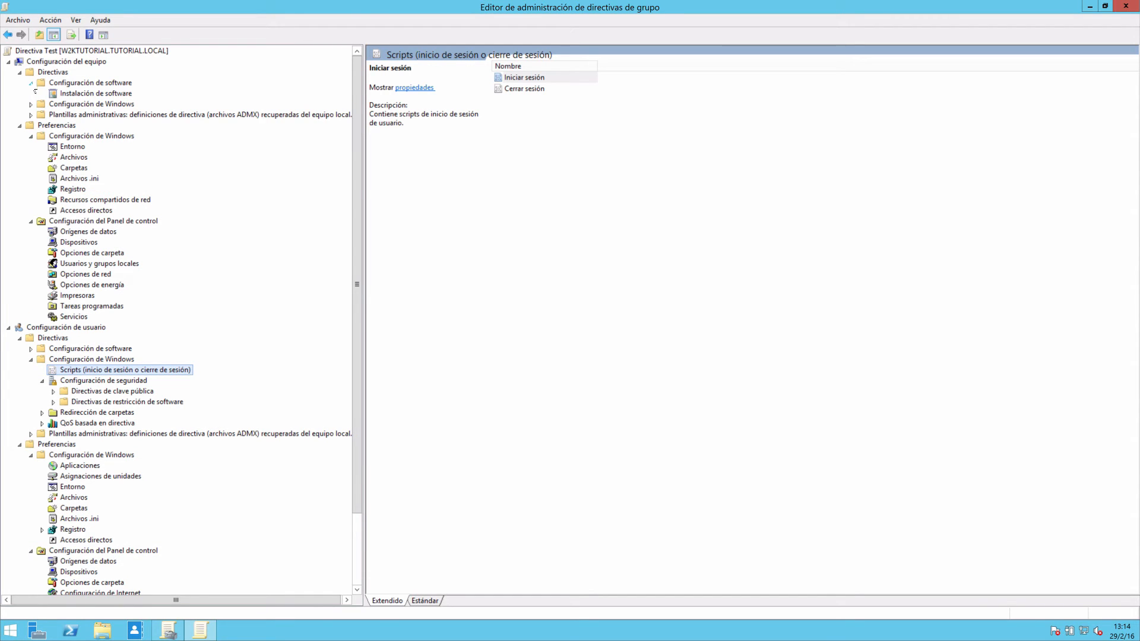
click(70, 93)
right_click(82, 93)
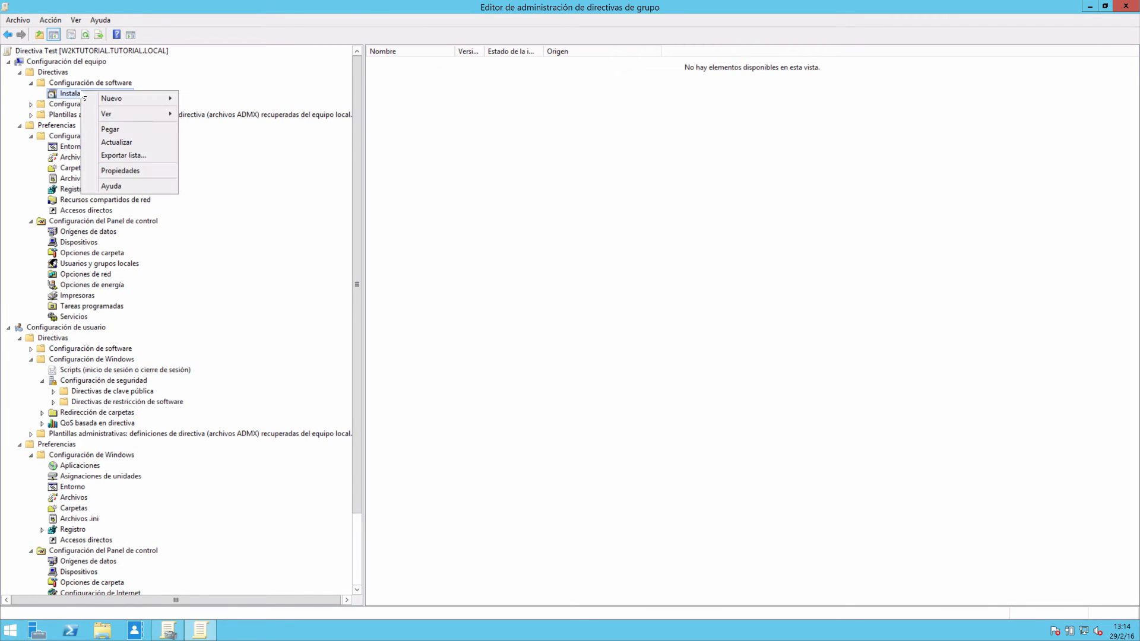
mouse_move(106, 100)
click(210, 103)
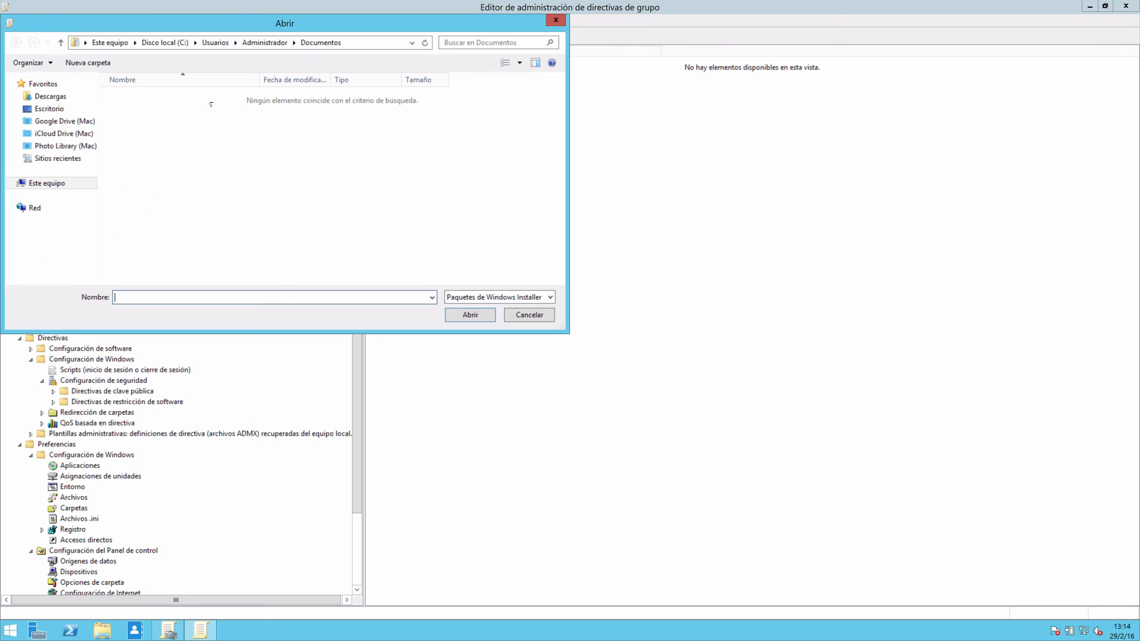
drag(377, 25, 700, 96)
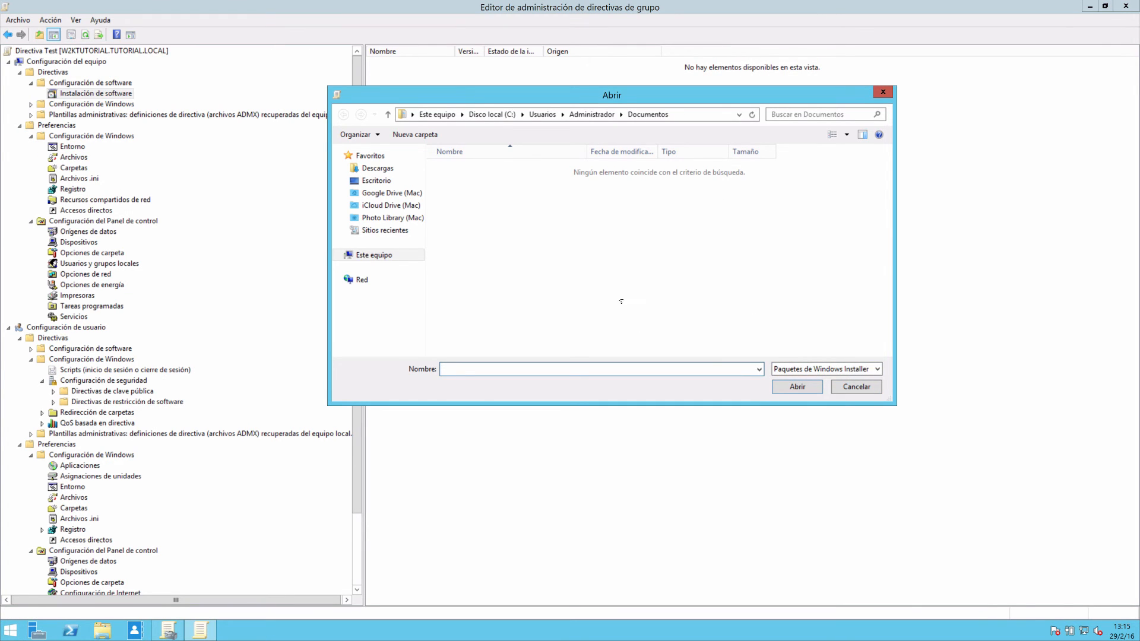
drag(520, 101, 427, 110)
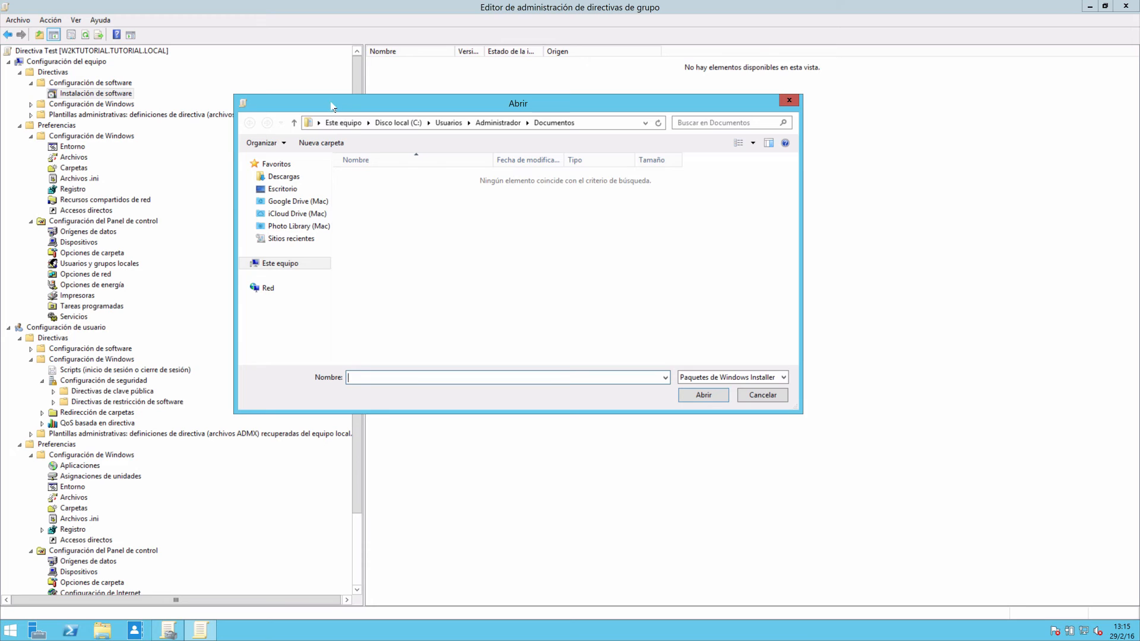
drag(332, 105, 391, 106)
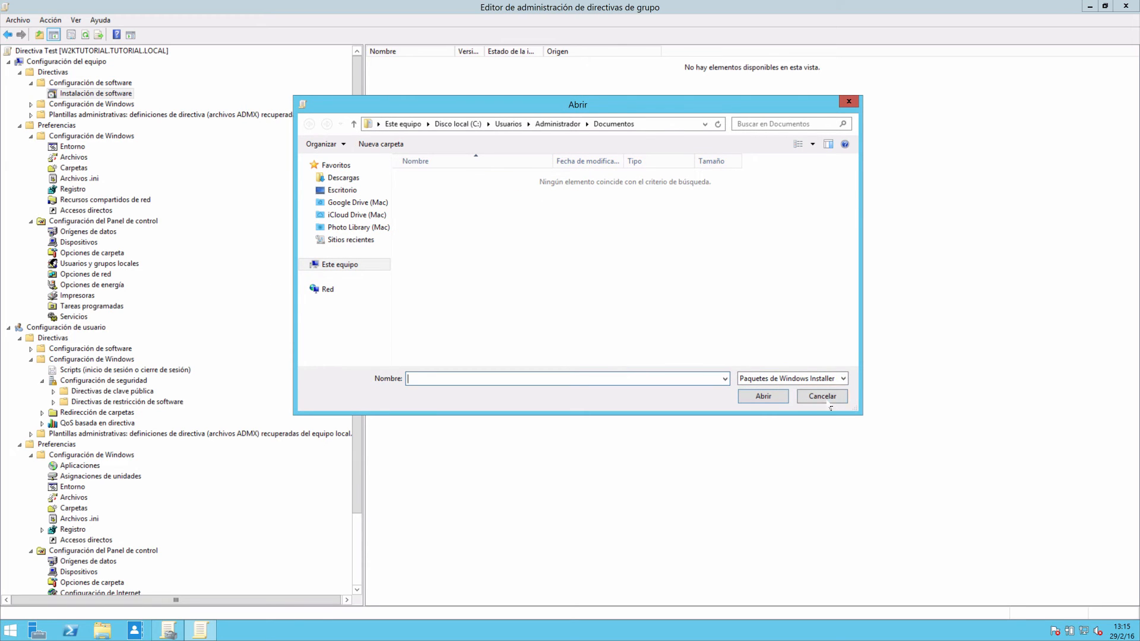
click(824, 399)
Widen the policy tree and open the folder redirection properties of the user's Escritorio folder.
drag(364, 205, 420, 208)
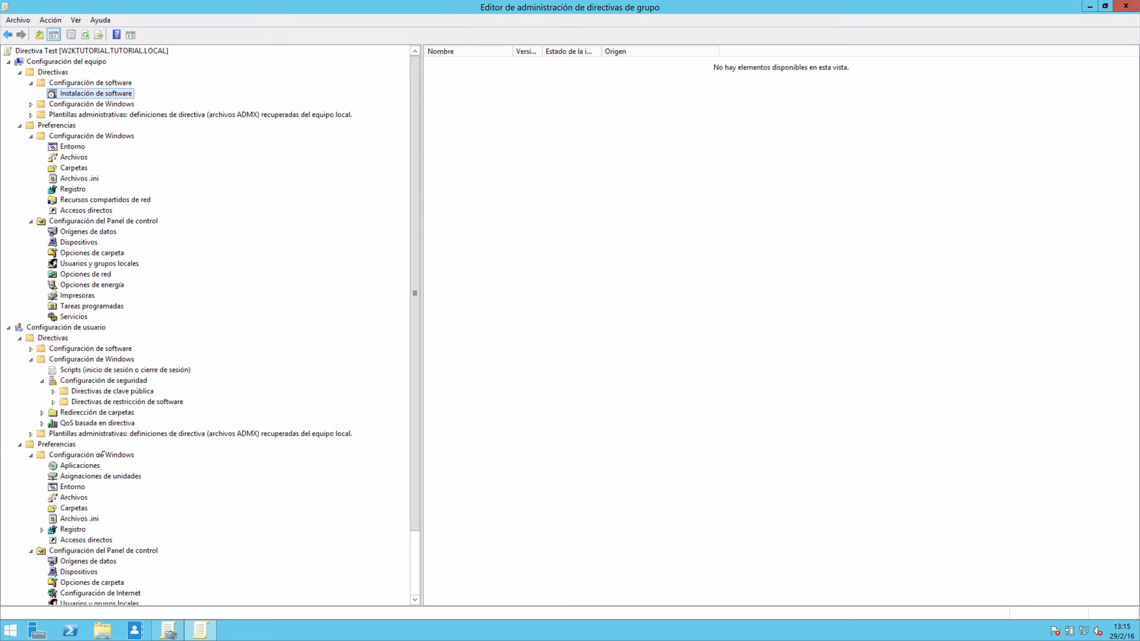
click(95, 391)
click(87, 435)
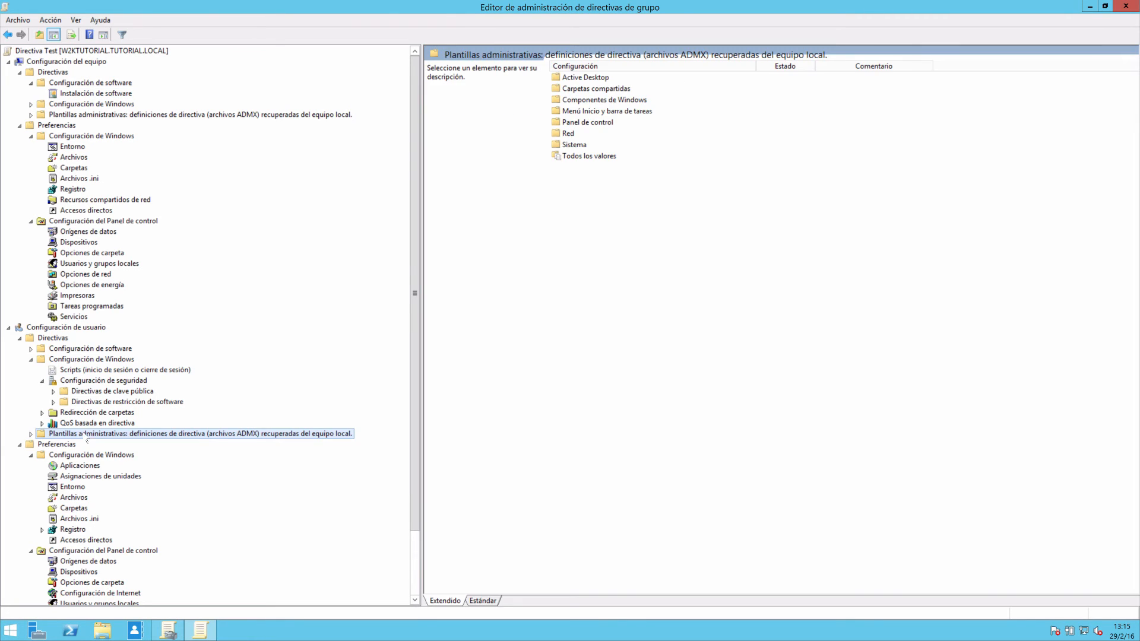
click(87, 414)
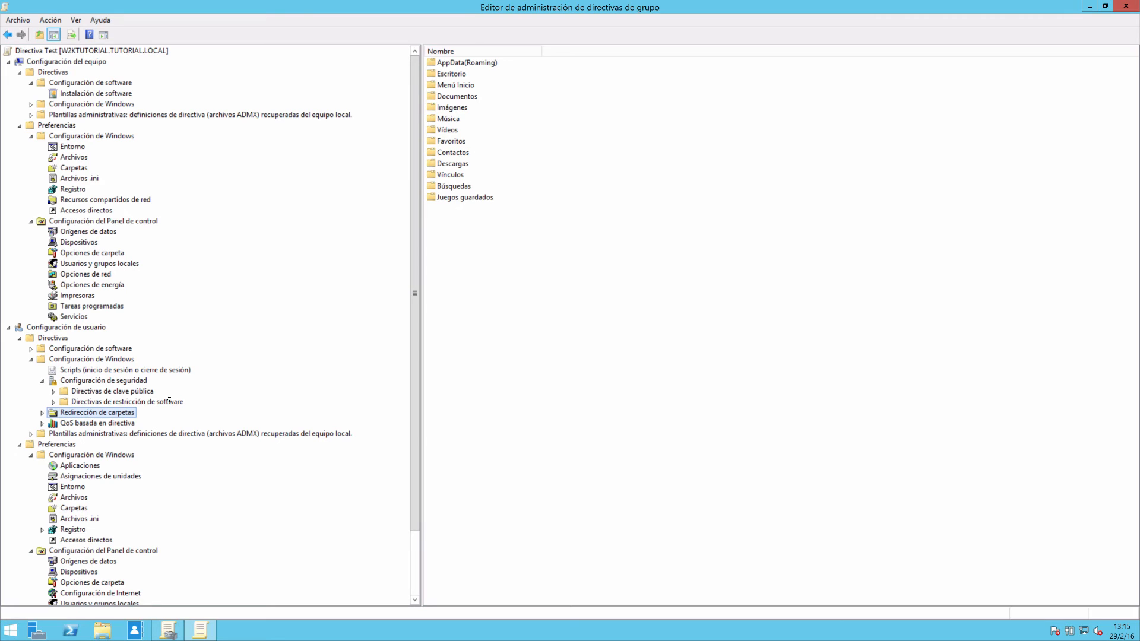
double_click(71, 412)
right_click(92, 457)
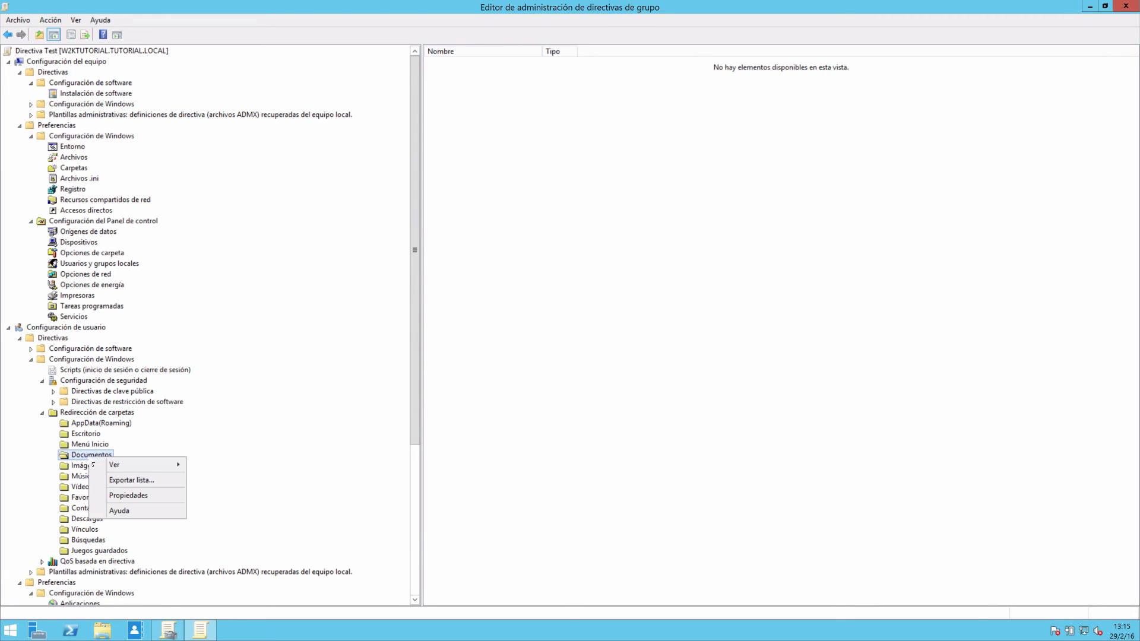
click(83, 433)
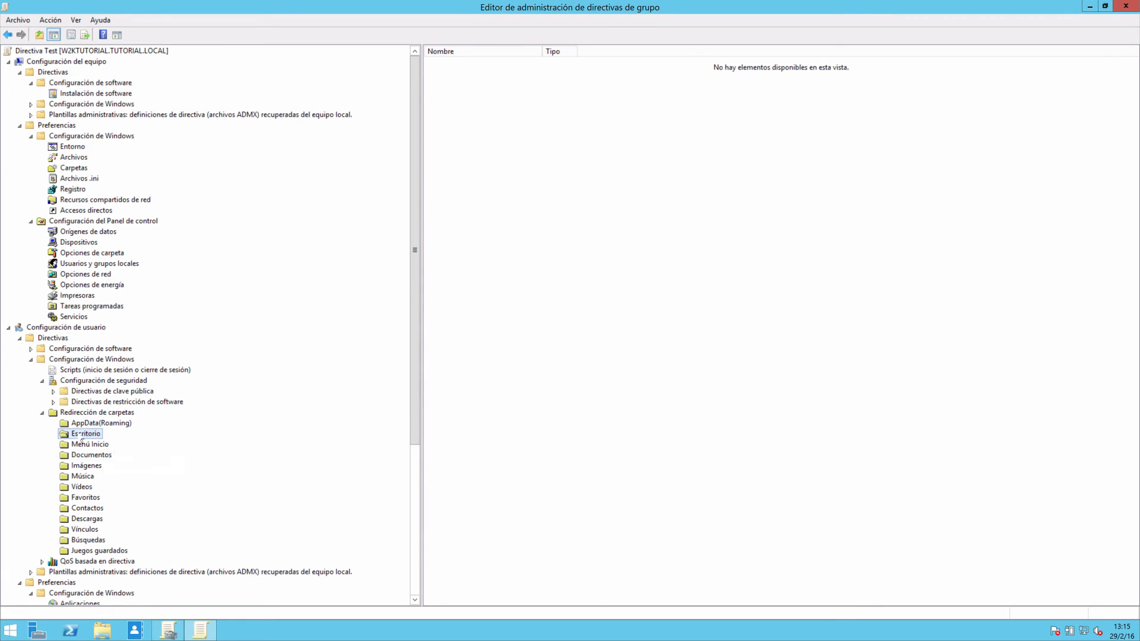
right_click(83, 434)
click(122, 470)
Set Escritorio to Básico: redirigir la carpeta de todos a la misma ubicación with root path c:\borrar, accept the warnings and close the policy editor.
click(608, 247)
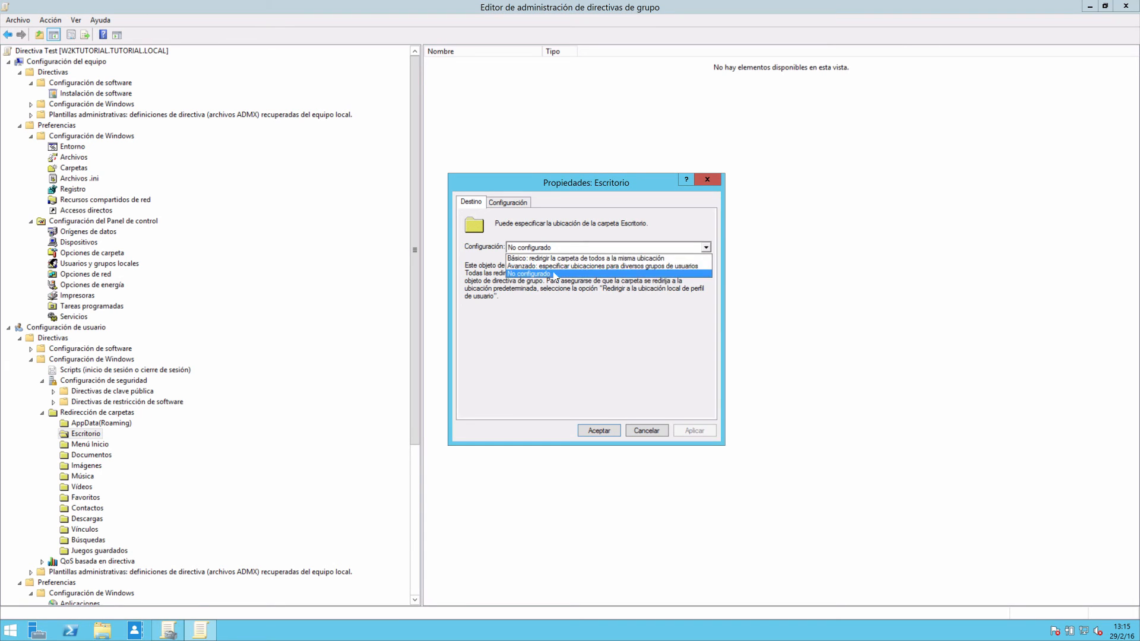
click(537, 255)
click(514, 346)
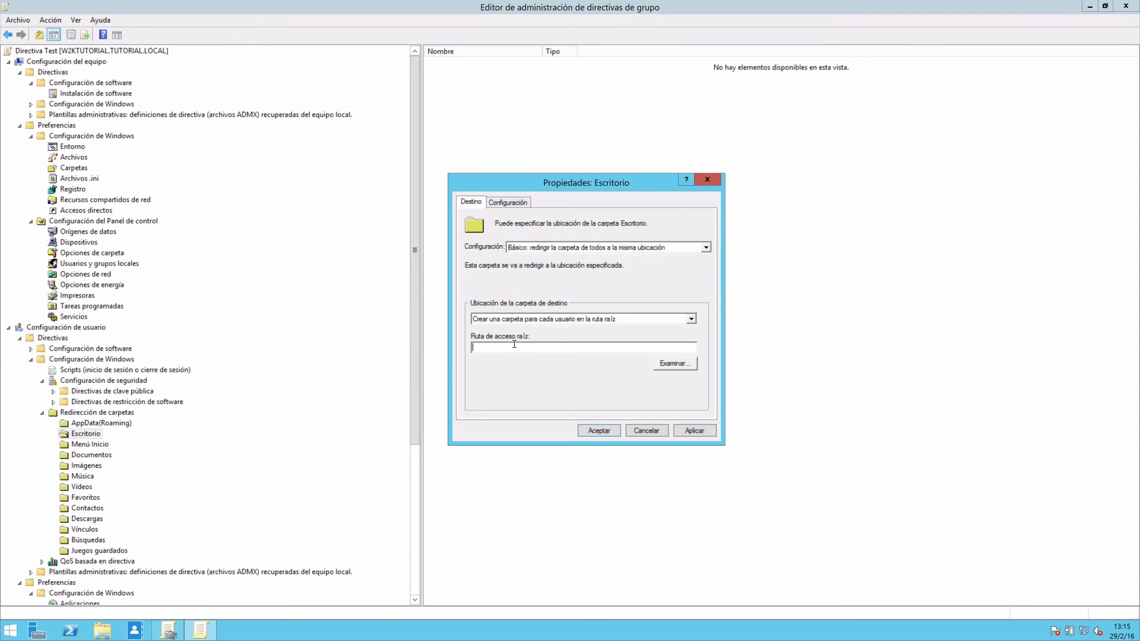
text(c:\)
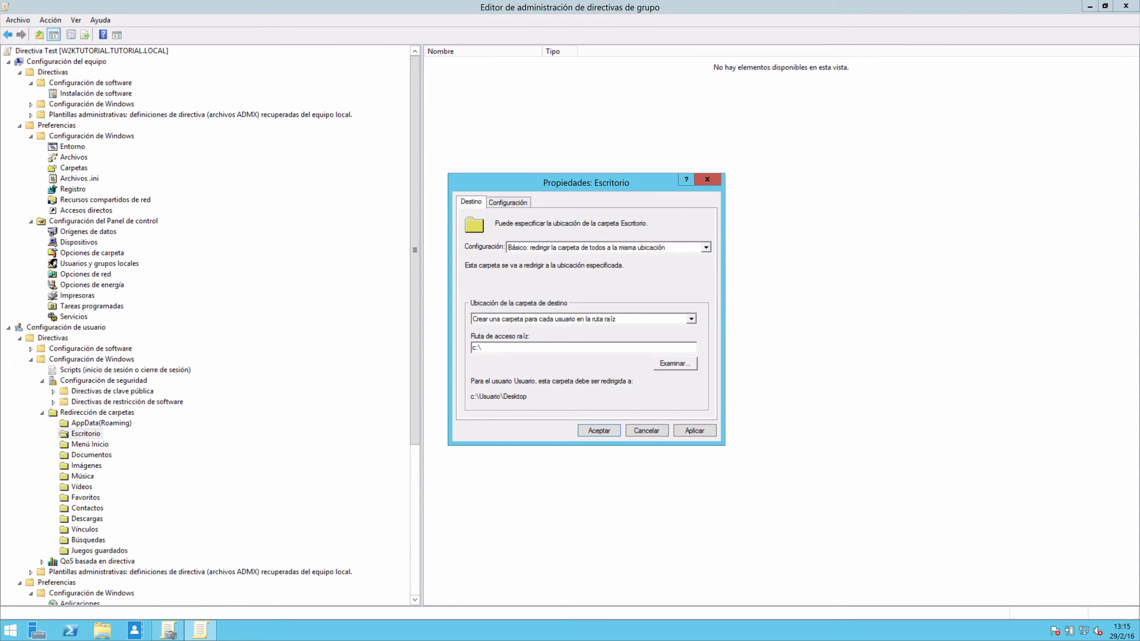
text(borrar\)
click(612, 435)
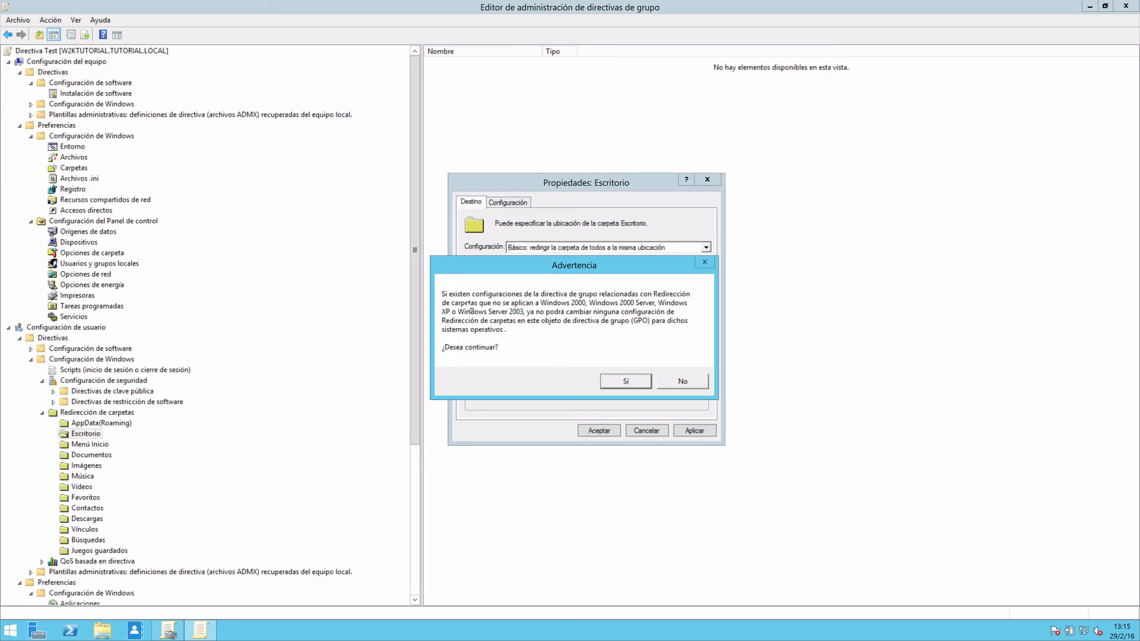
click(623, 379)
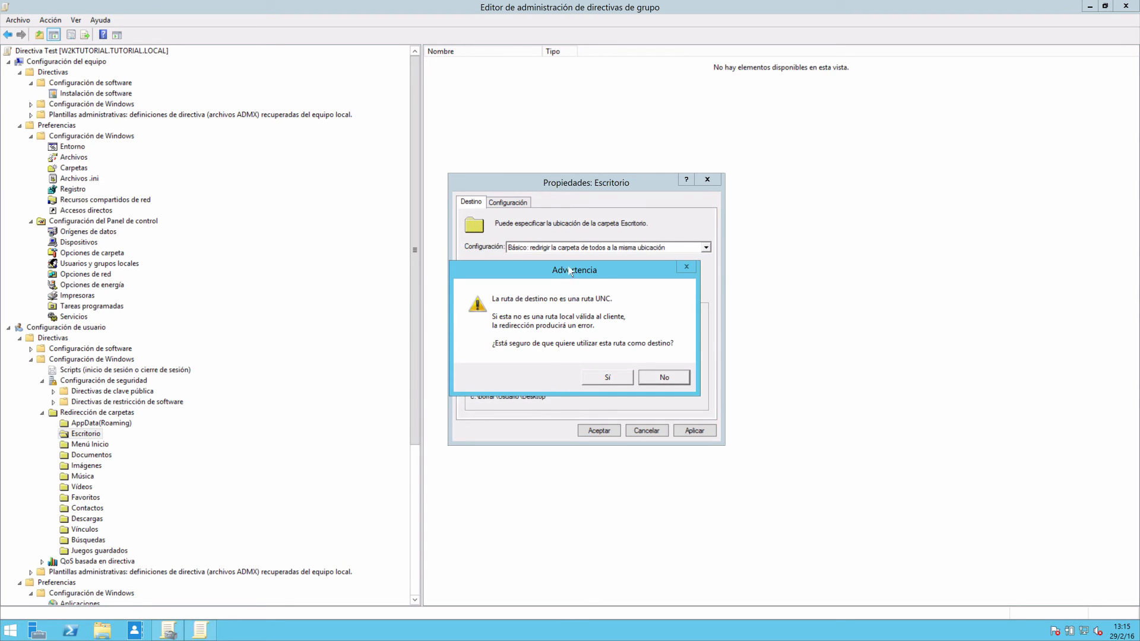
drag(572, 272, 879, 222)
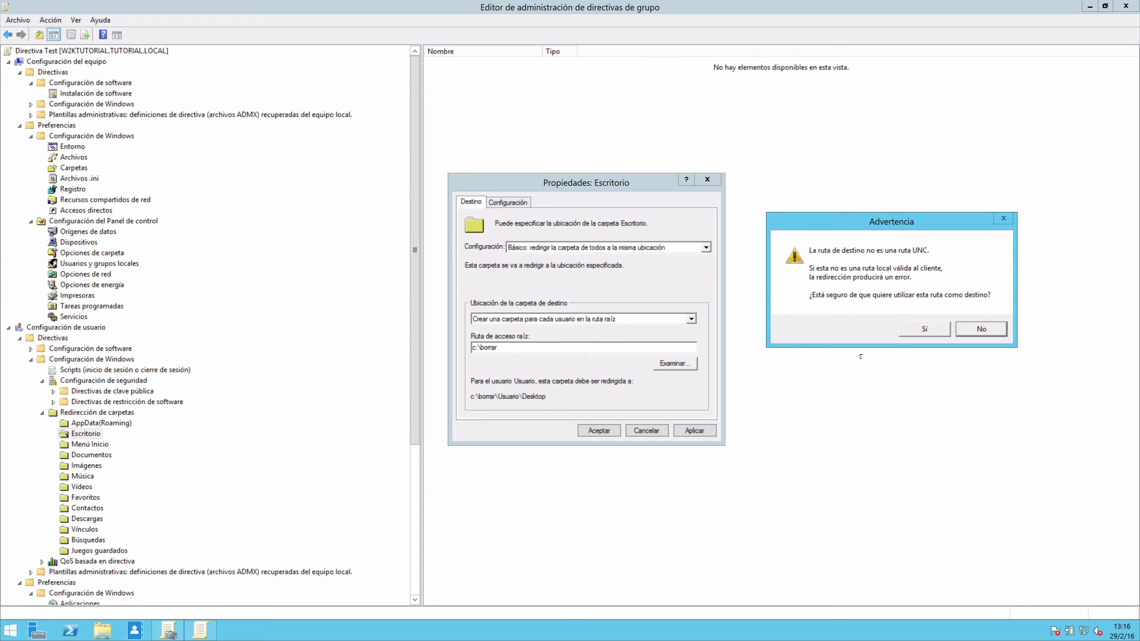
click(924, 329)
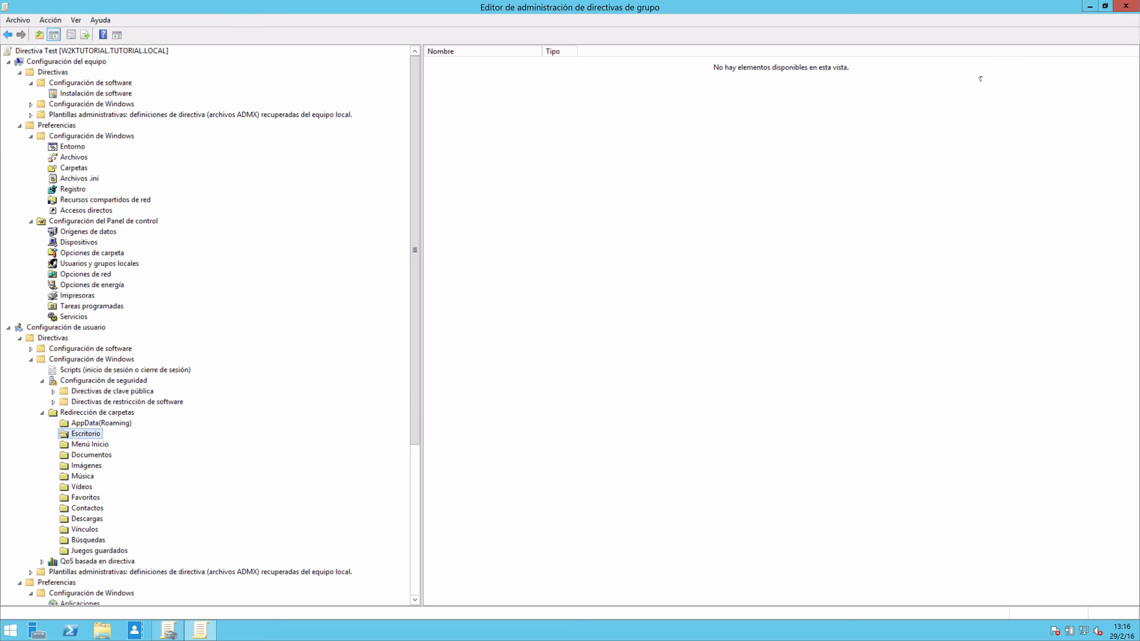
click(1126, 6)
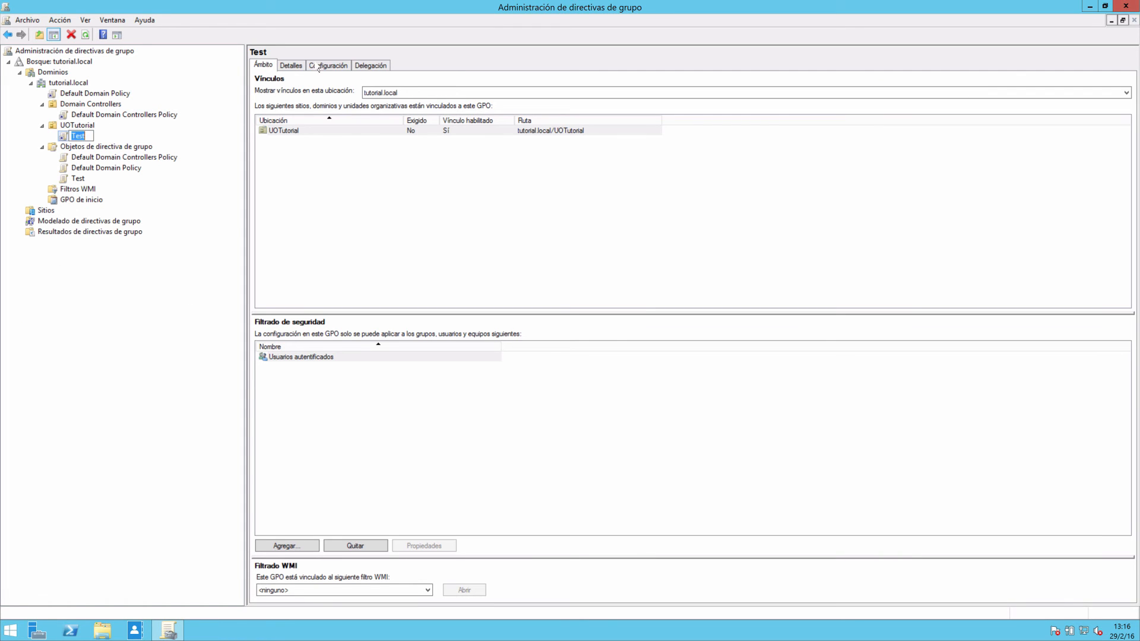
Rename the Test policy under Objetos de directiva de grupo as RedireccionPerfil.
click(291, 65)
click(328, 66)
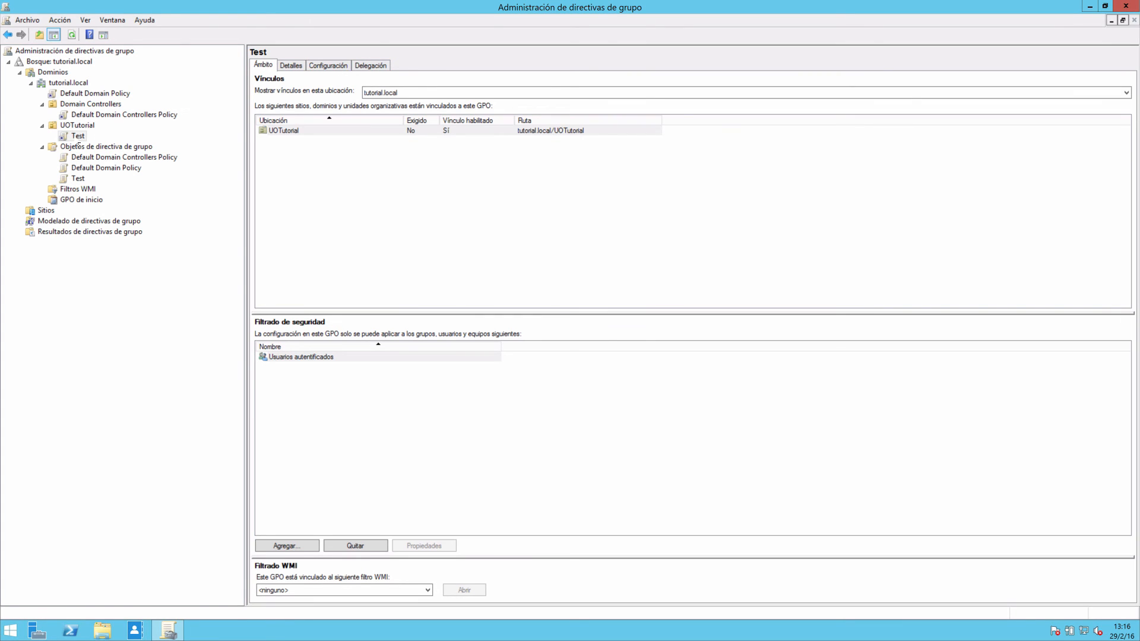
right_click(75, 136)
click(66, 179)
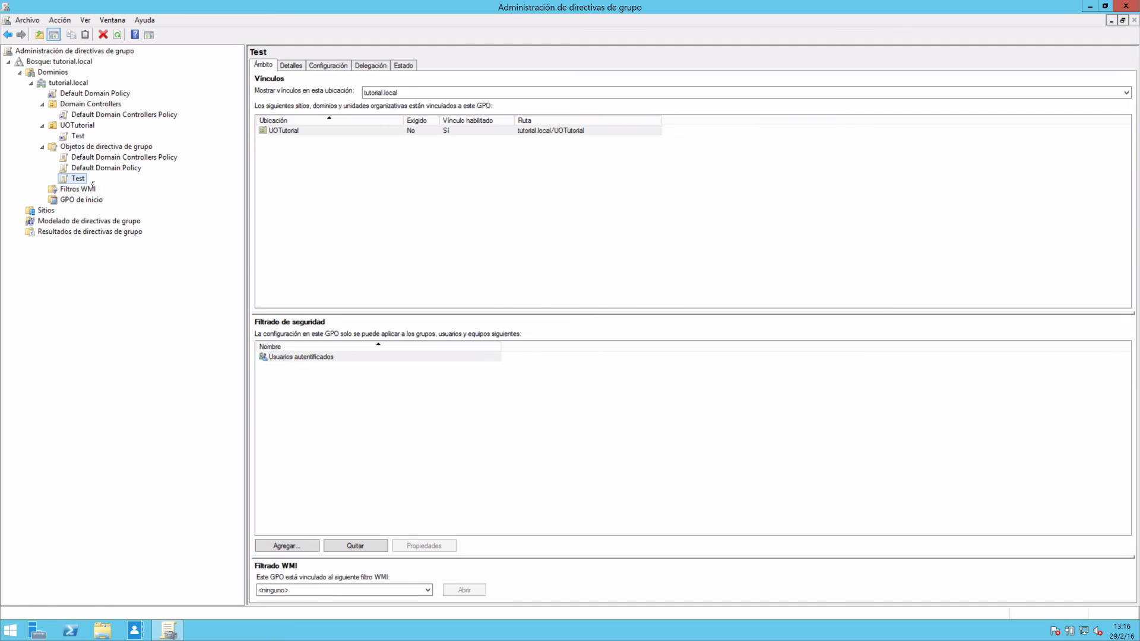
right_click(75, 177)
click(119, 321)
text(RedireccionPerfil)
key(Return)
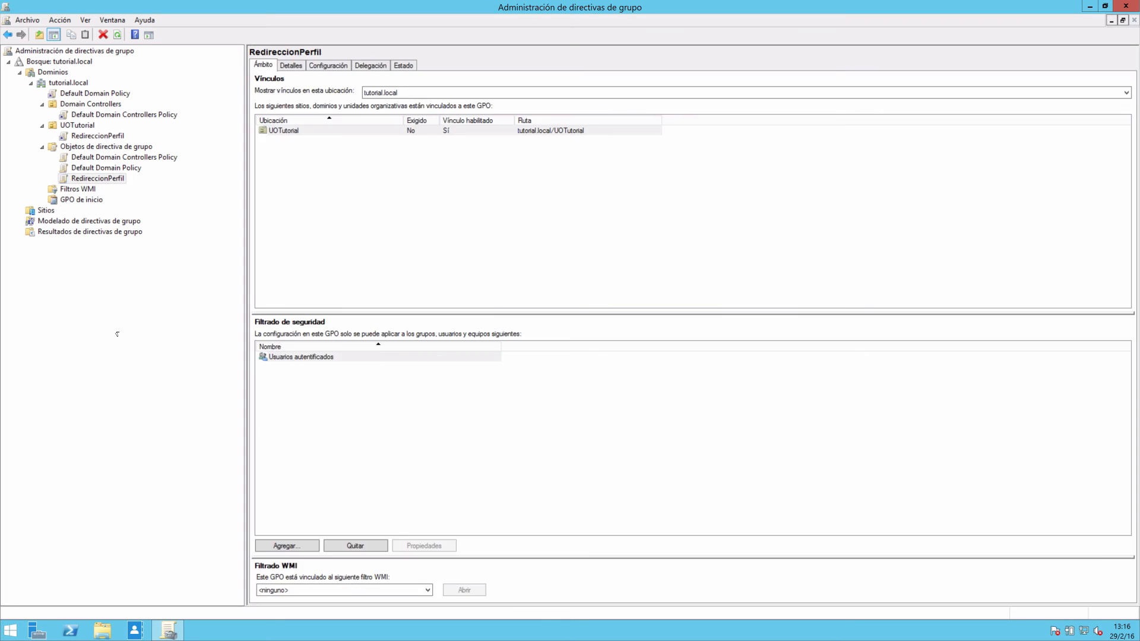
Review the details and settings report of RedireccionPerfil, expanding the Escritorio redirection's configuration and options.
click(98, 179)
click(290, 65)
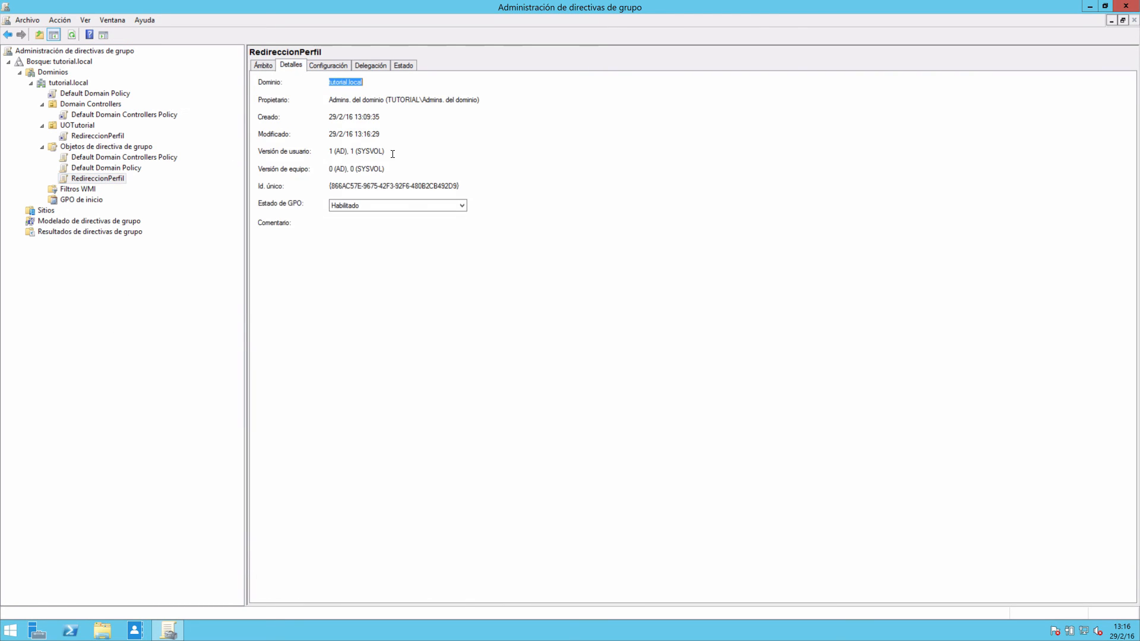
click(328, 65)
click(1095, 173)
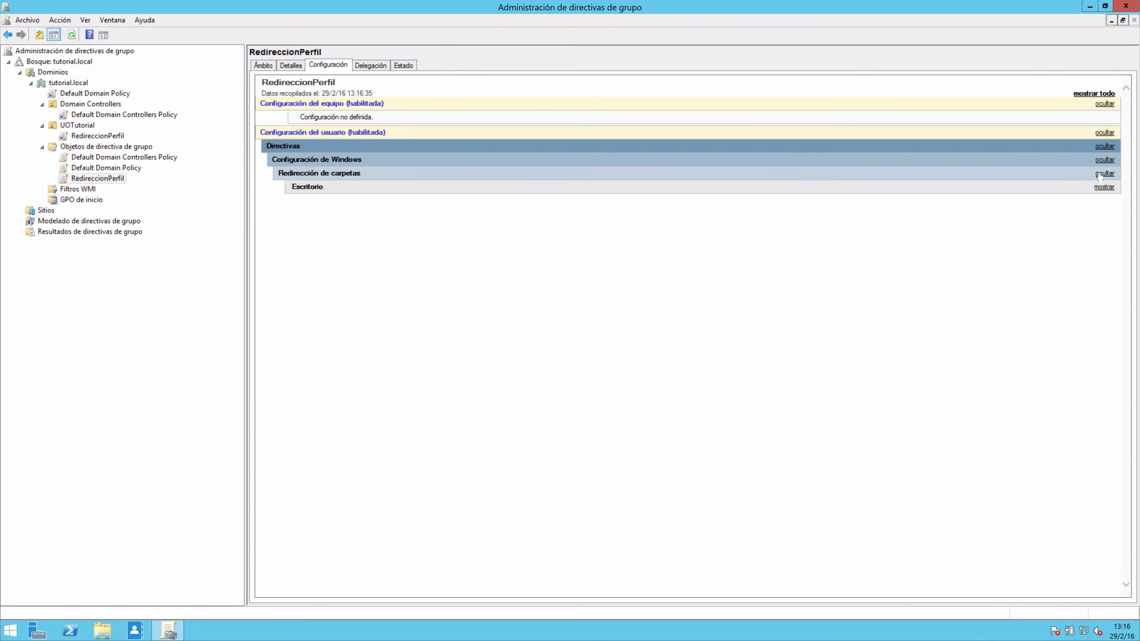
click(1103, 187)
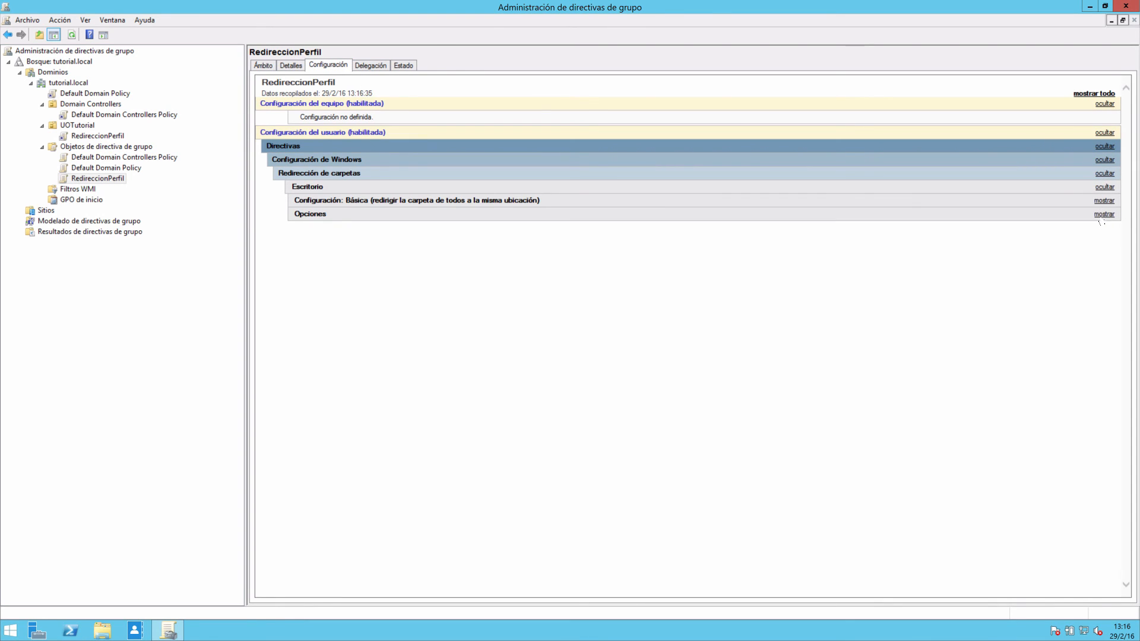
click(1103, 214)
click(1103, 201)
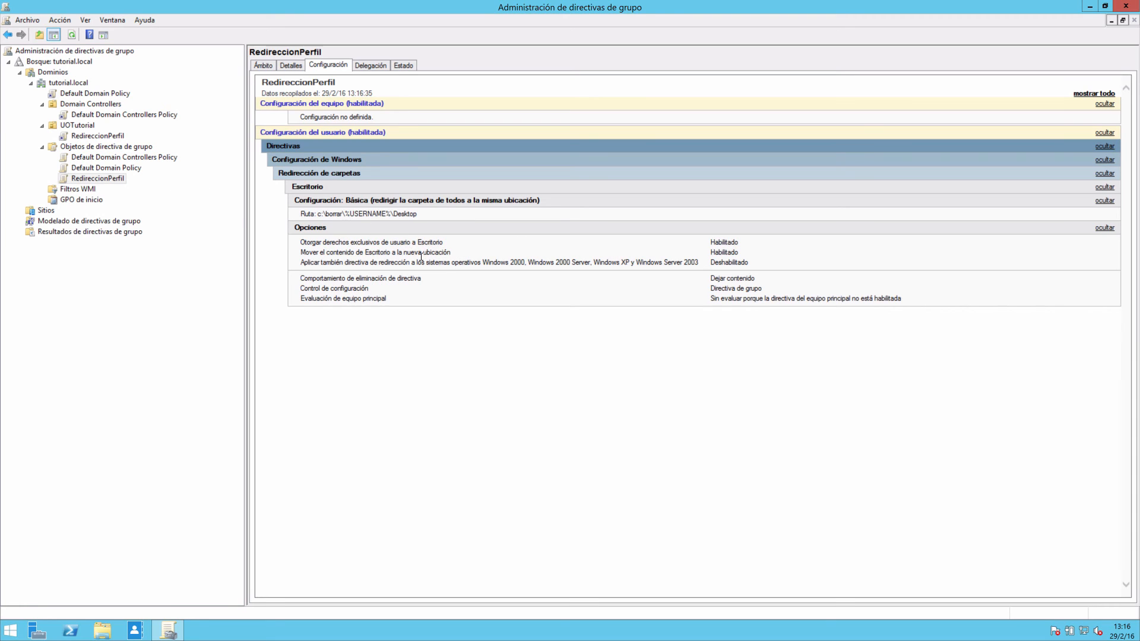
right_click(89, 179)
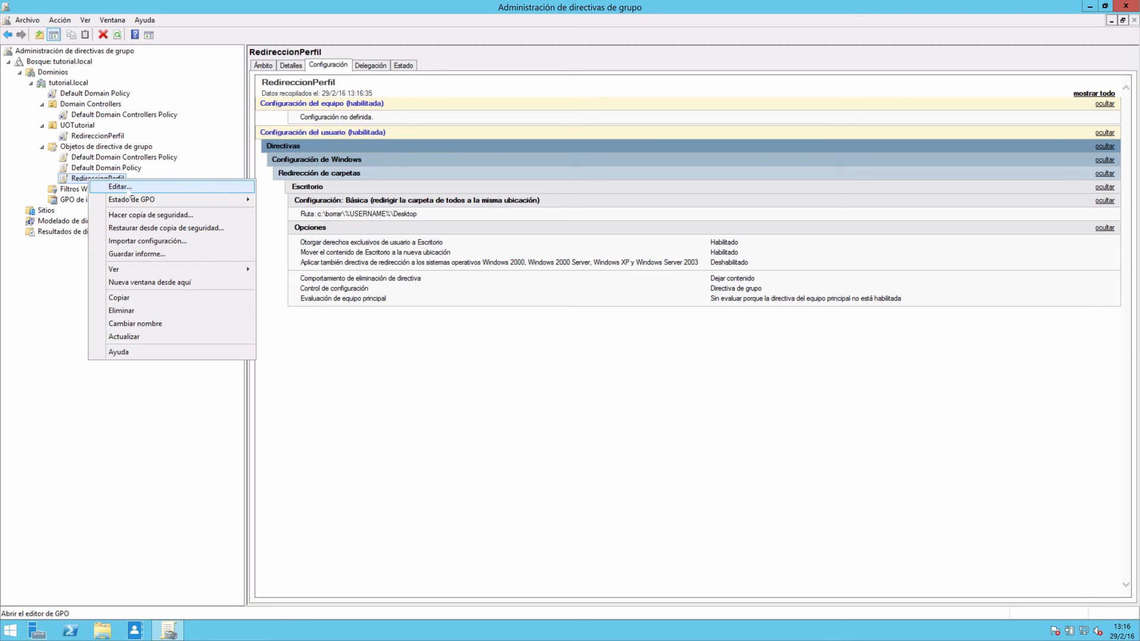
mouse_move(158, 206)
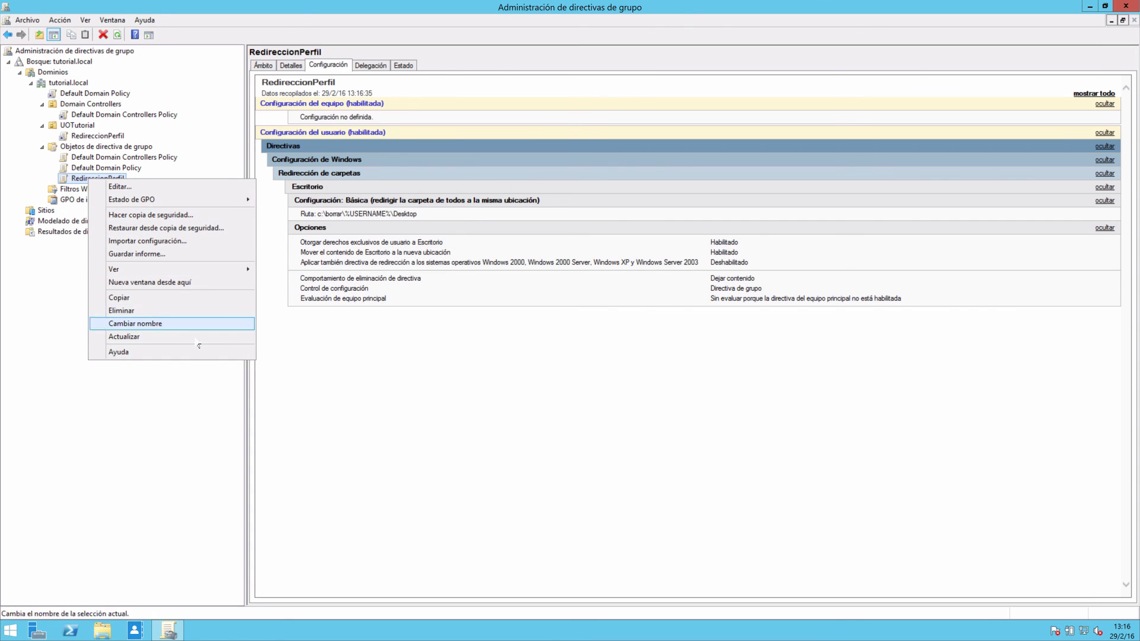
click(173, 392)
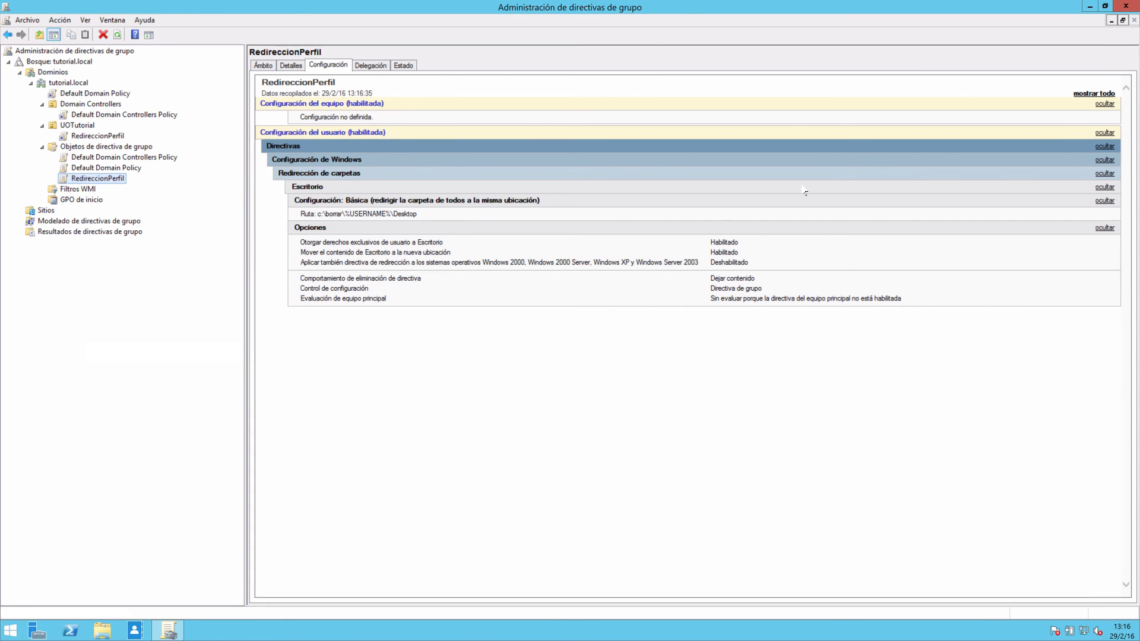
Close the group policy management console and open the C:\Windows folder in File Explorer.
click(1127, 8)
click(8, 626)
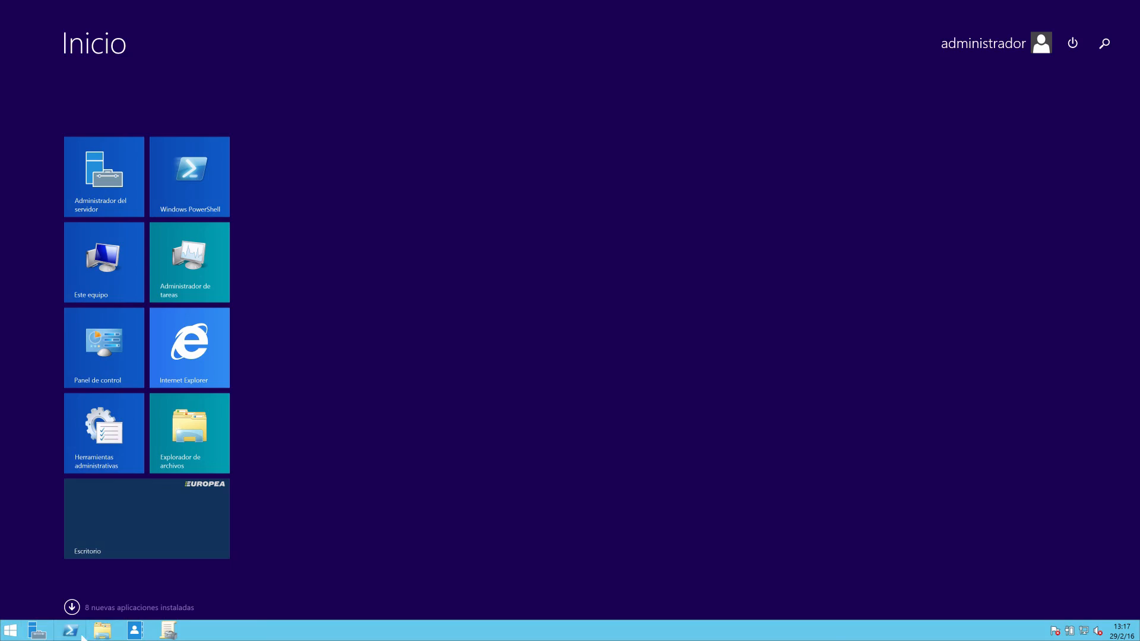
click(102, 630)
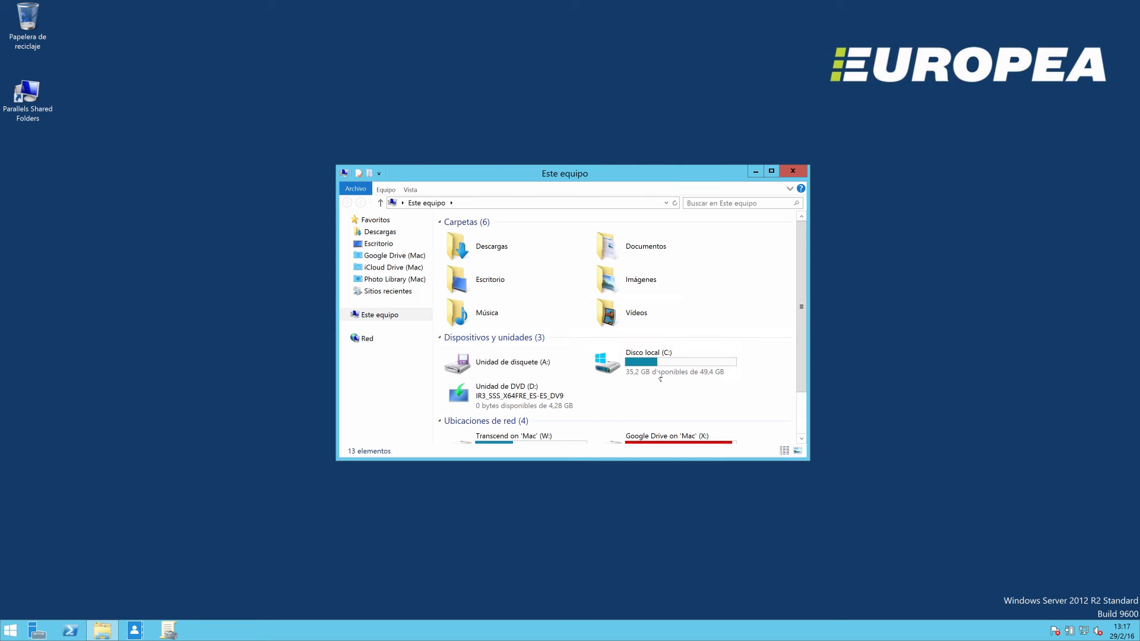
double_click(660, 378)
double_click(488, 288)
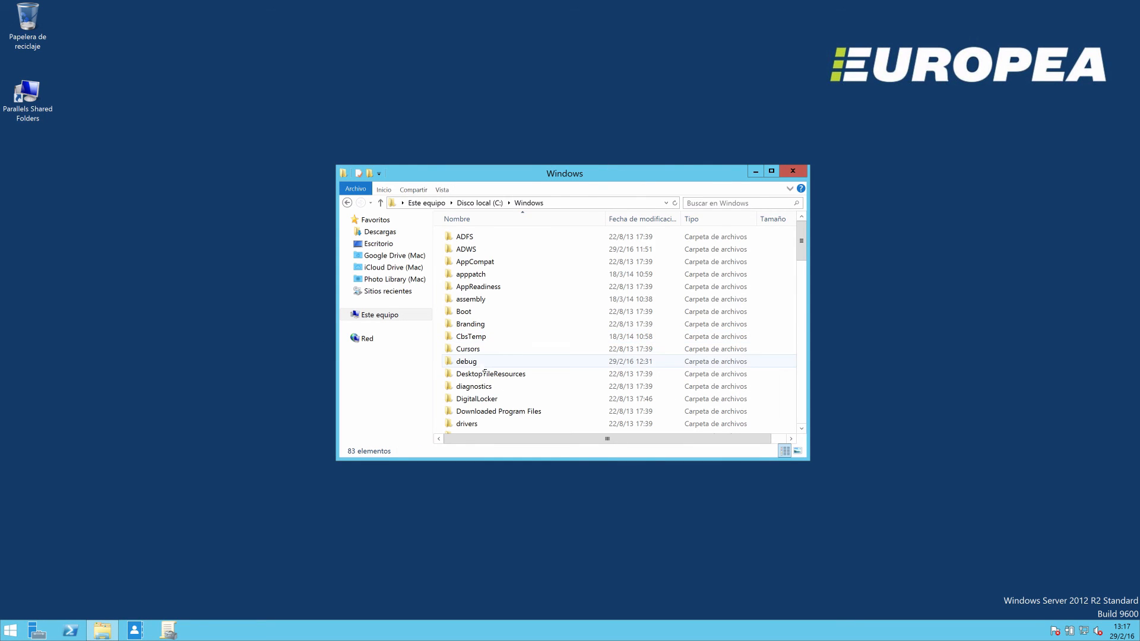
Look into the Policies and scripts folders under C:\Windows\SYSVOL\domain.
key(s)
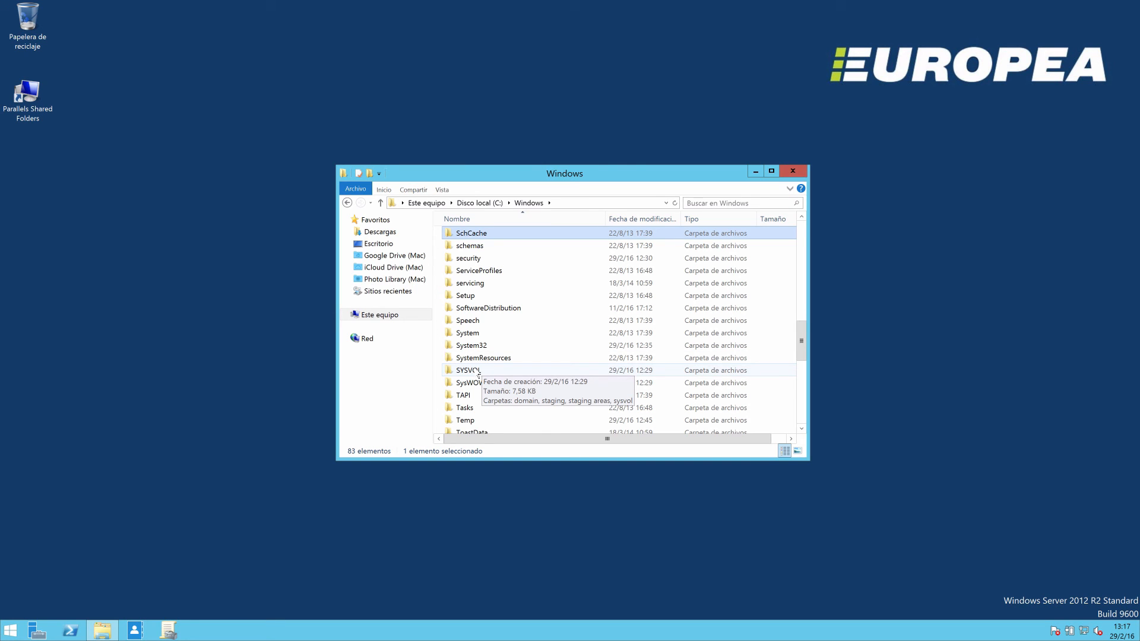
double_click(478, 372)
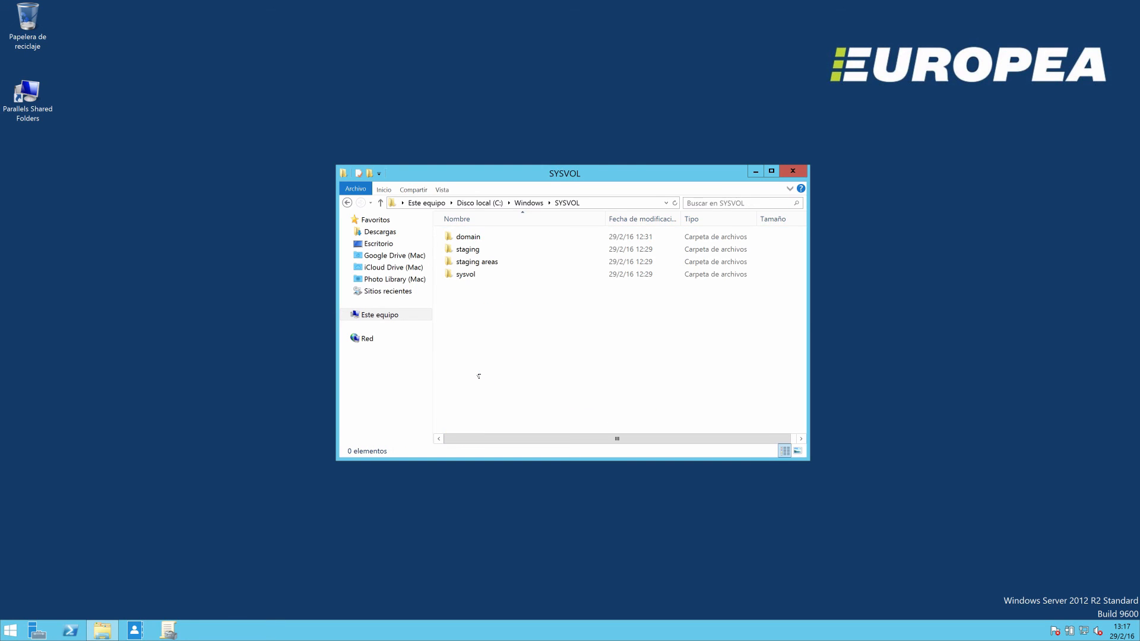
double_click(472, 238)
click(472, 243)
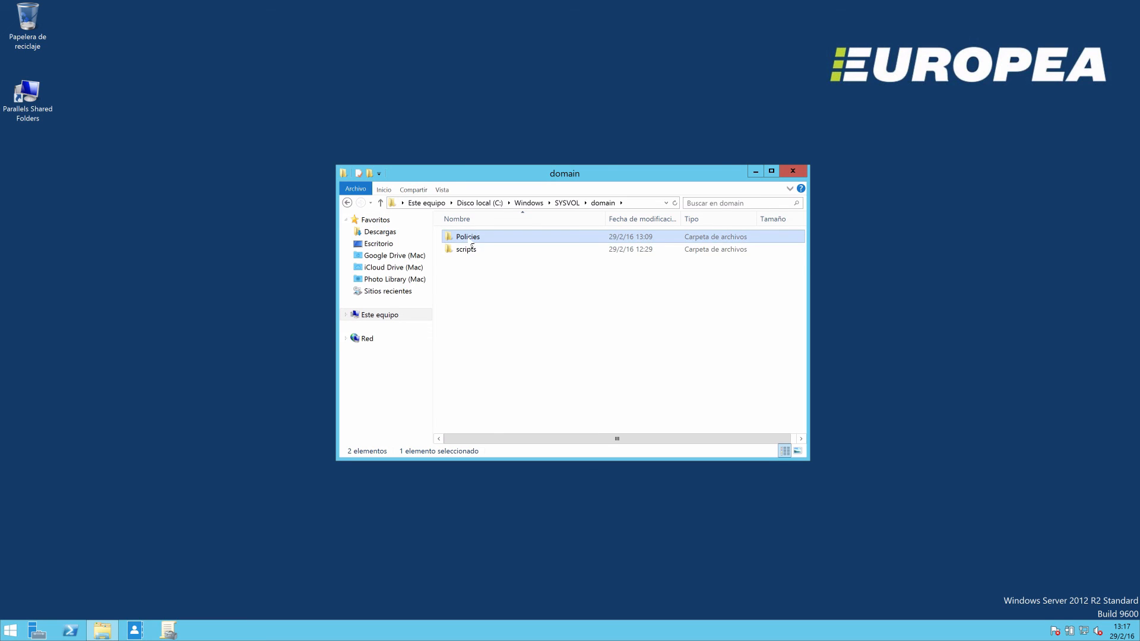
click(471, 248)
double_click(469, 237)
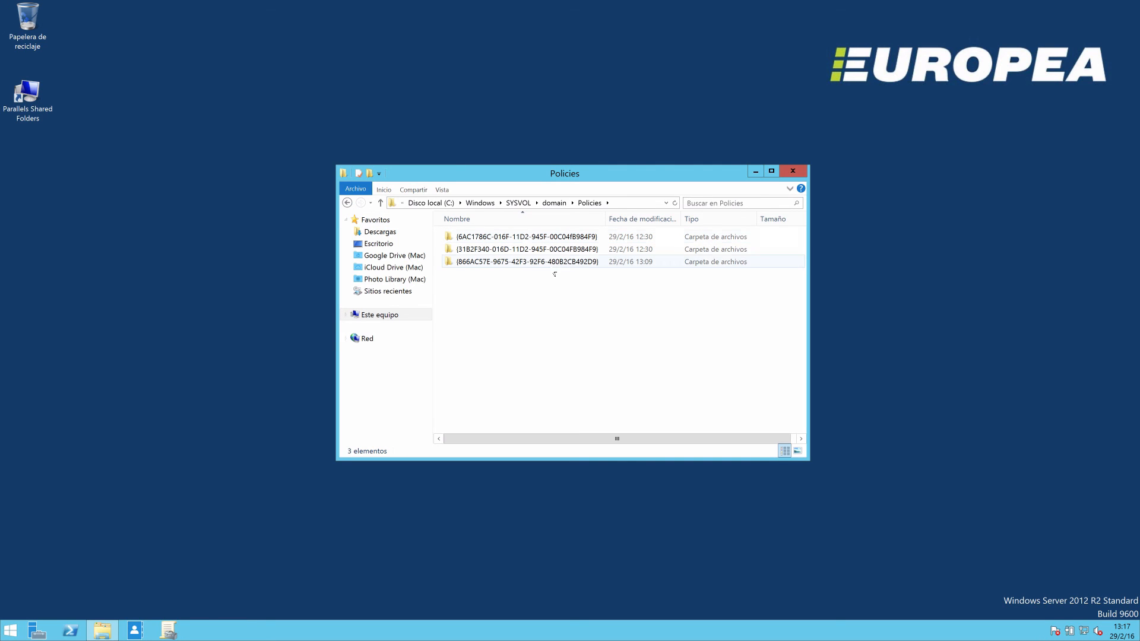
click(348, 203)
double_click(474, 249)
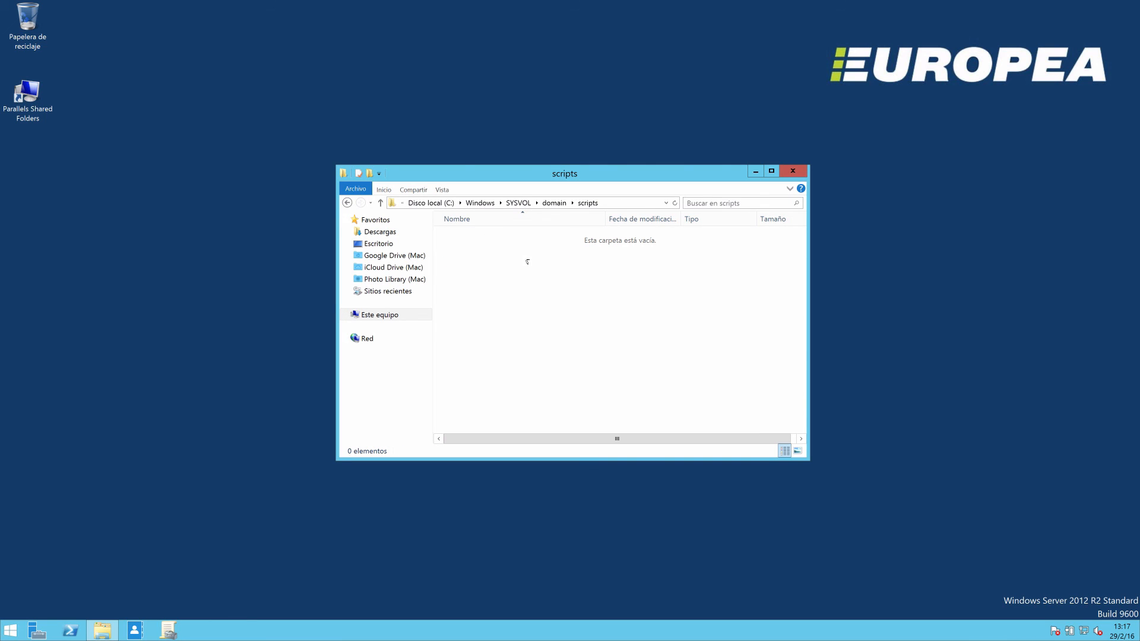
Go back to the C:\Windows folder and locate the NTDS folder.
click(354, 204)
click(353, 205)
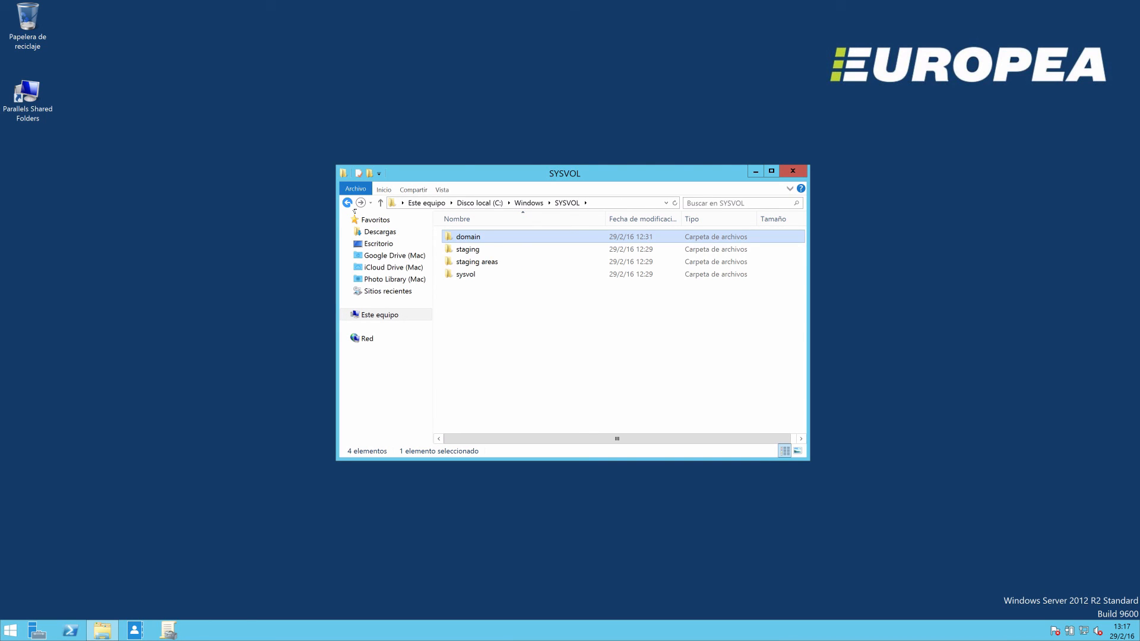
click(353, 205)
click(352, 205)
click(481, 282)
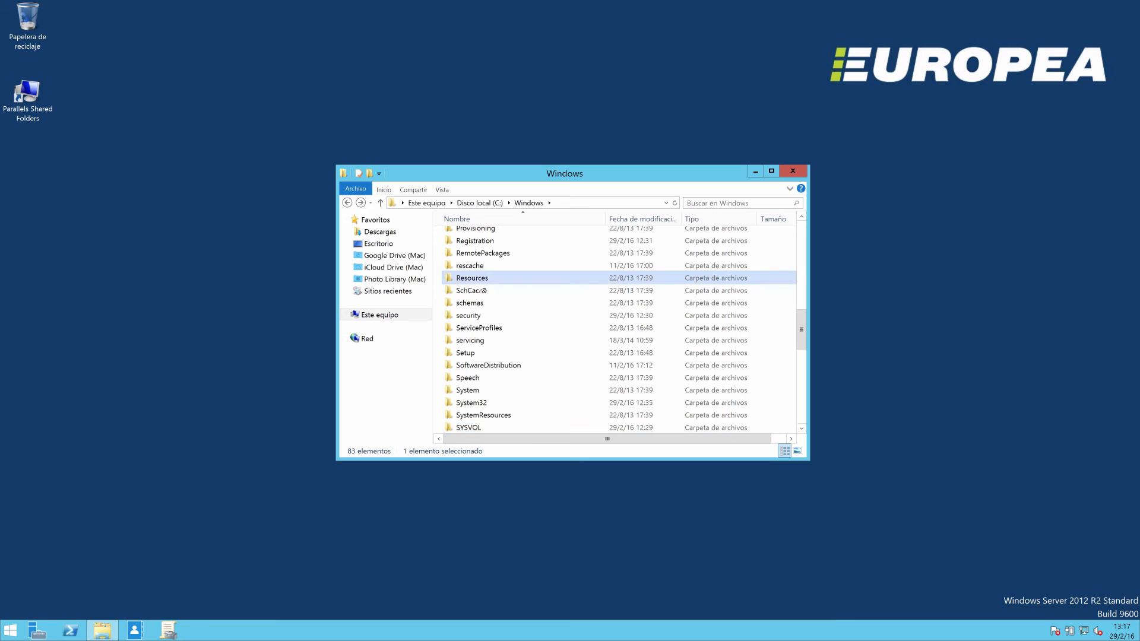
key(n)
key(t)
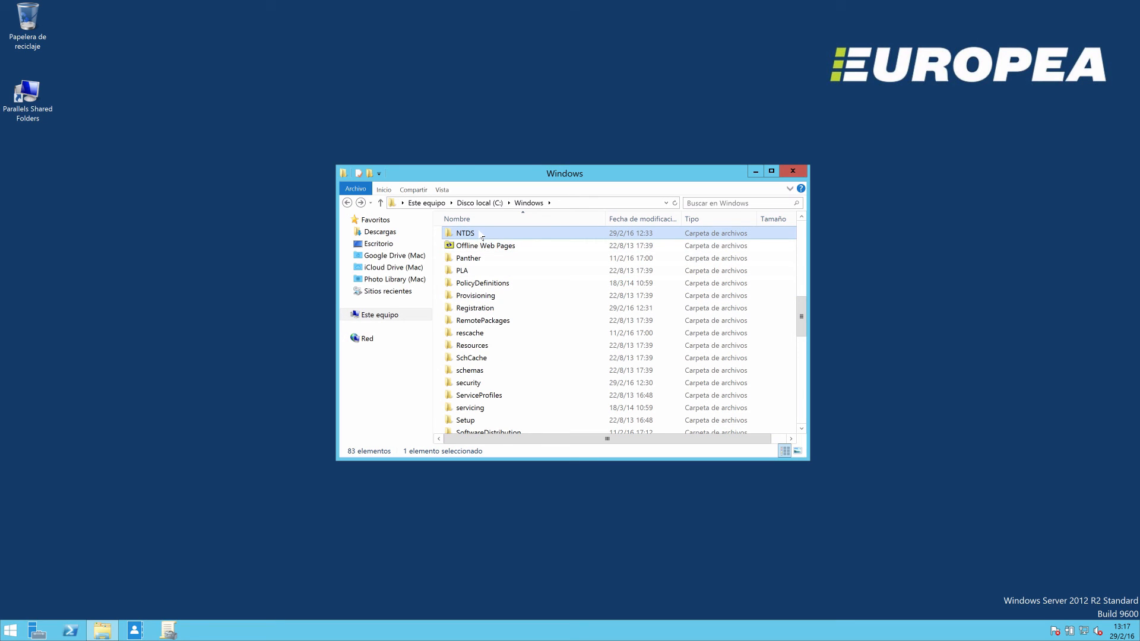
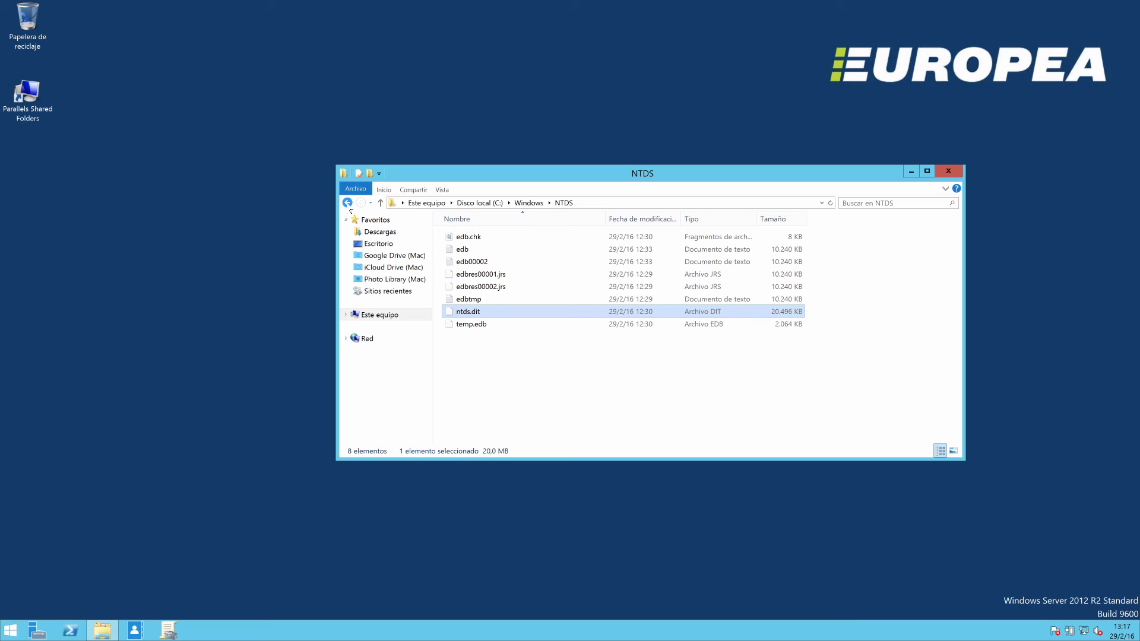
Close the File Explorer window showing the NTDS folder and look at the Administrador del servidor and Administración de directivas de grupo windows.
click(347, 202)
click(948, 171)
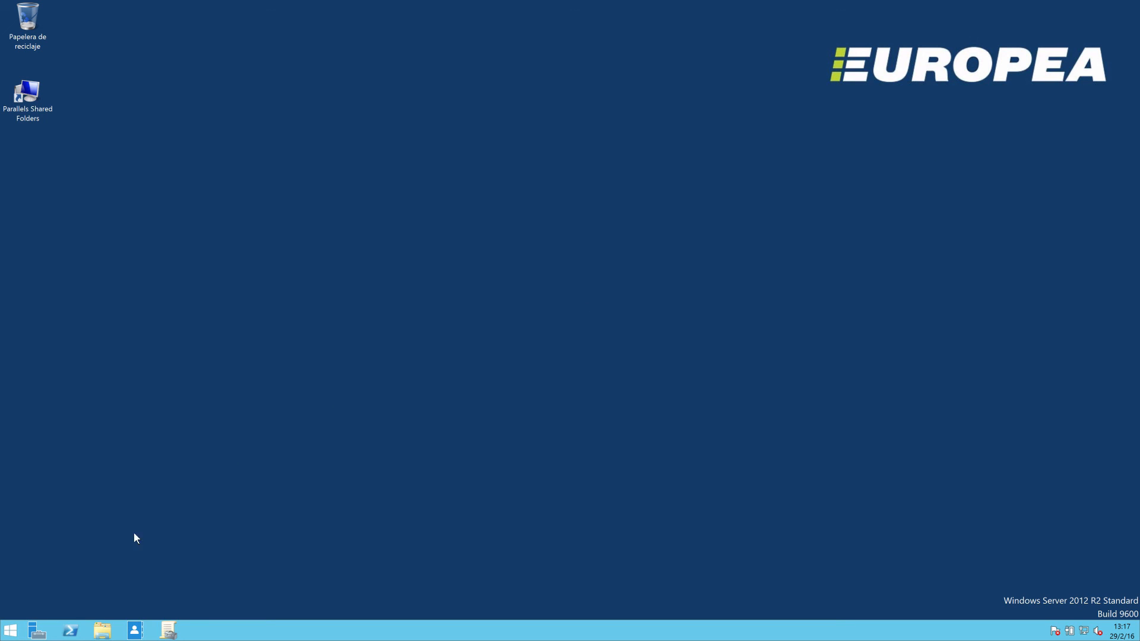
click(37, 630)
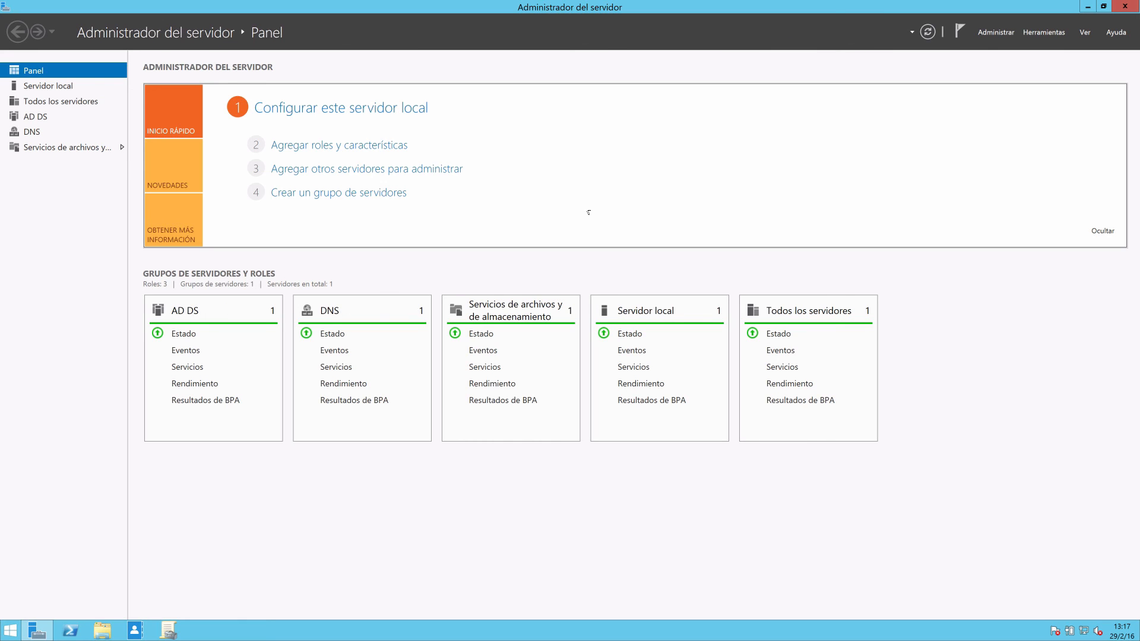
click(169, 630)
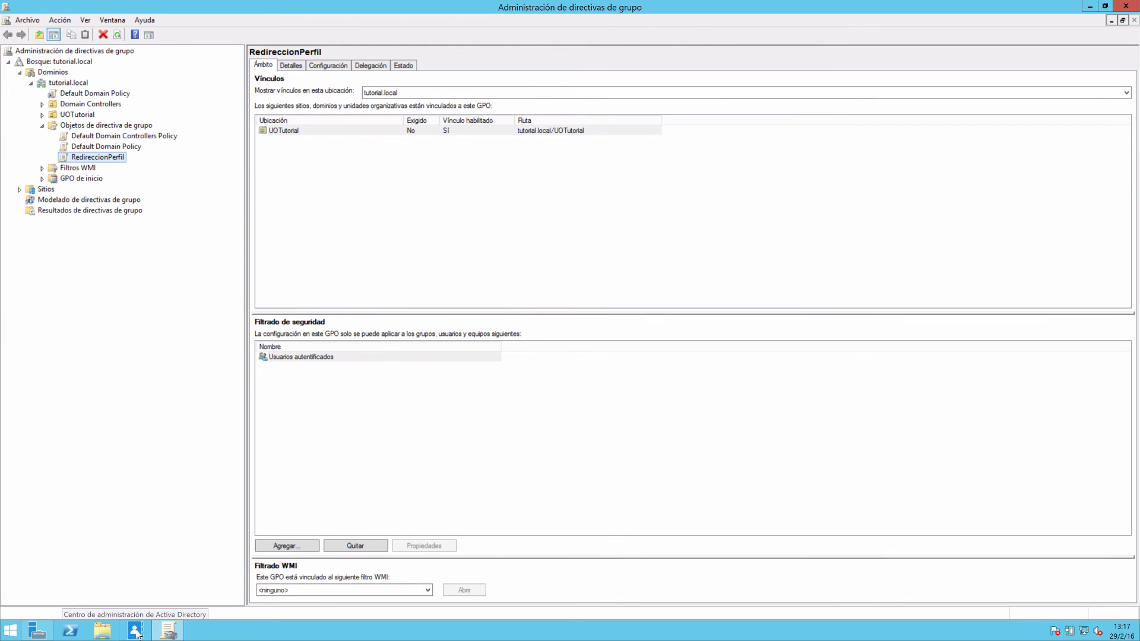
Return to Administrador del servidor, open the Usuarios y equipos de Active Directory tool and narrow its console tree.
click(37, 630)
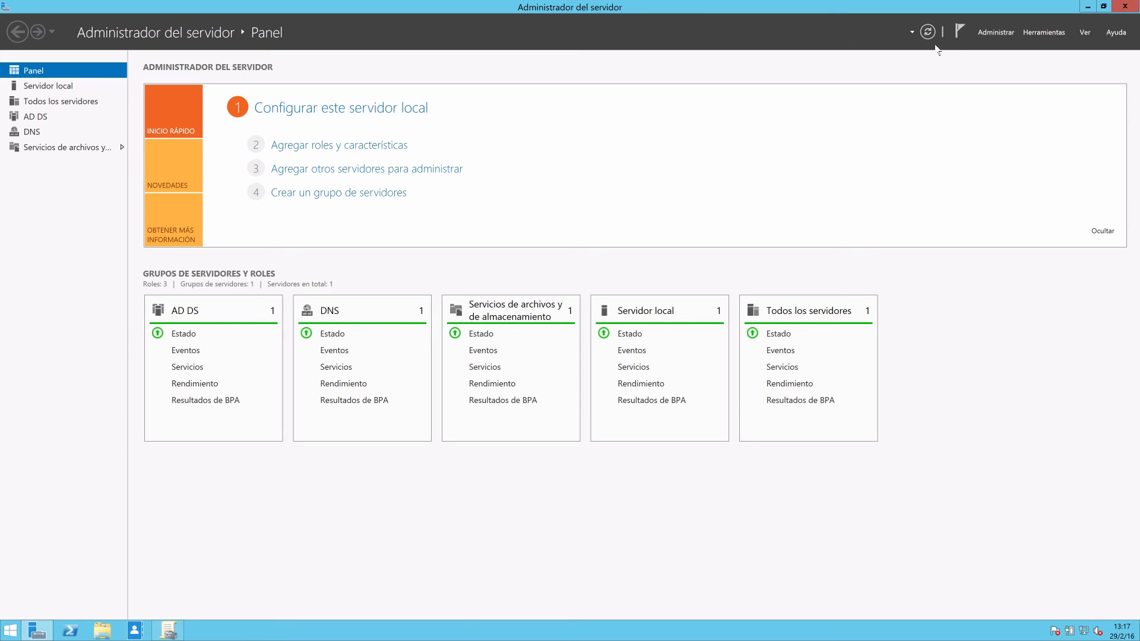
click(1027, 37)
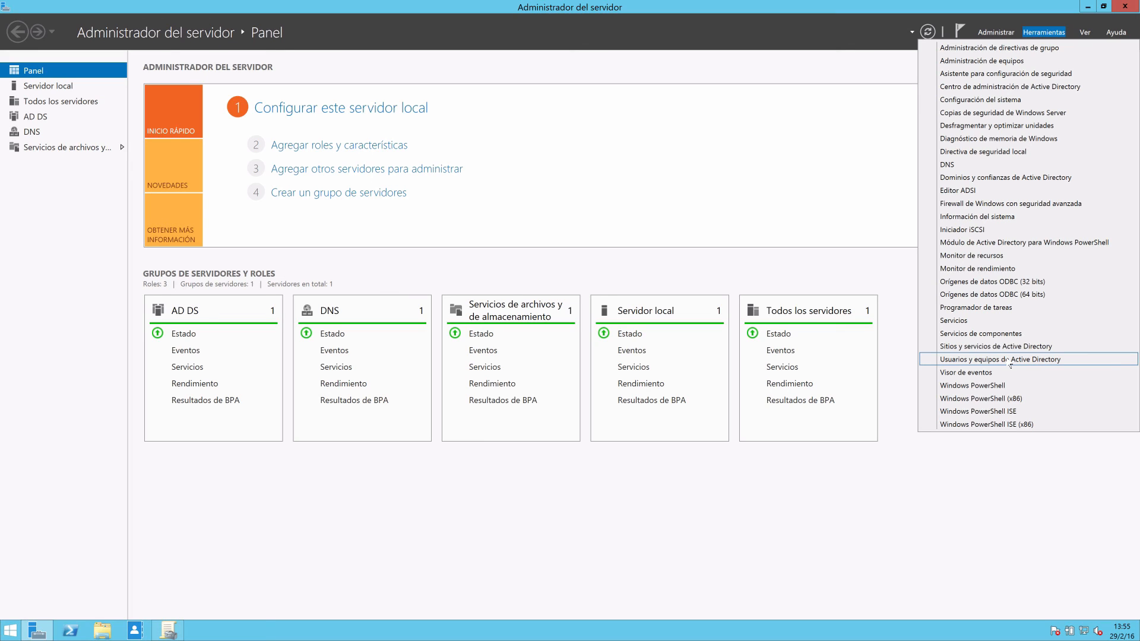
click(1010, 364)
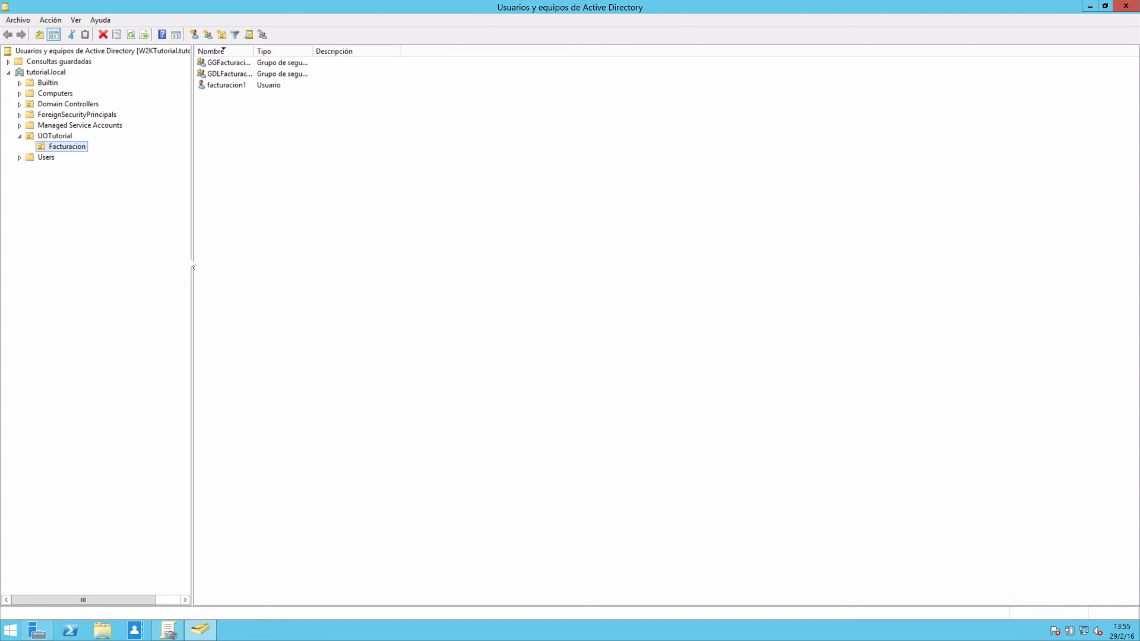
drag(190, 261, 169, 261)
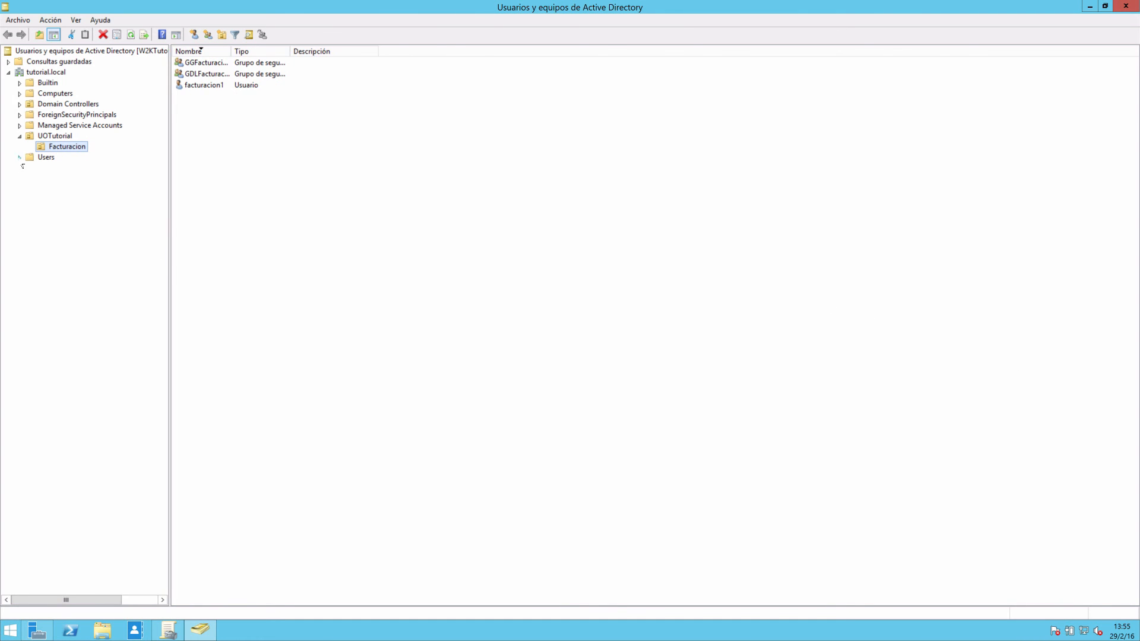